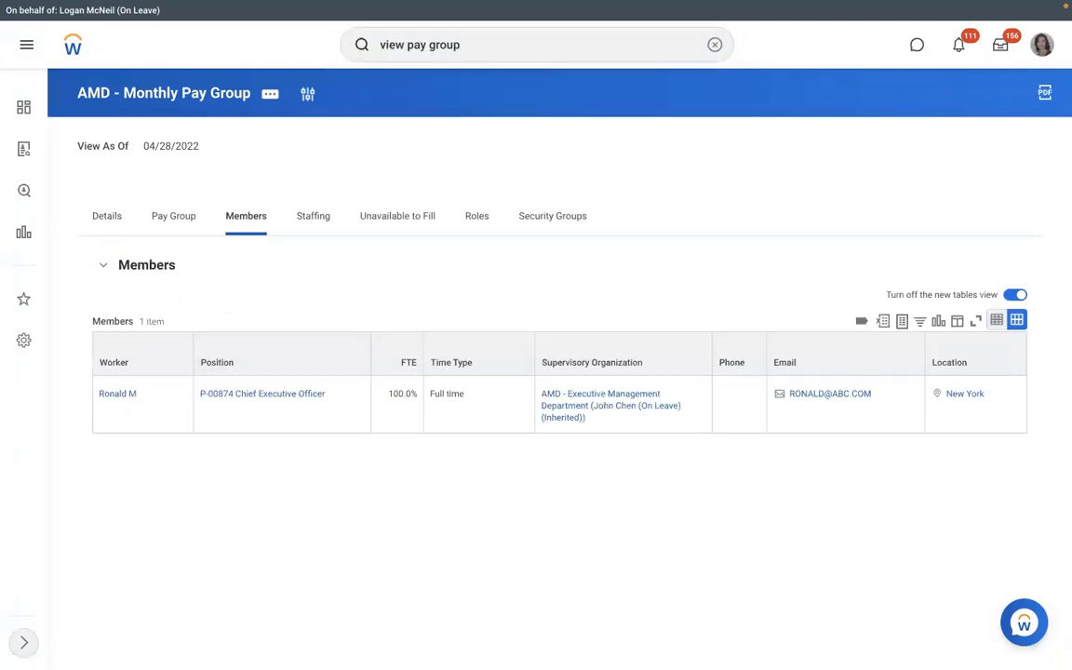
Run the View Pay Group report for RBS - Monthly PYG and show its two members.
key("Return")
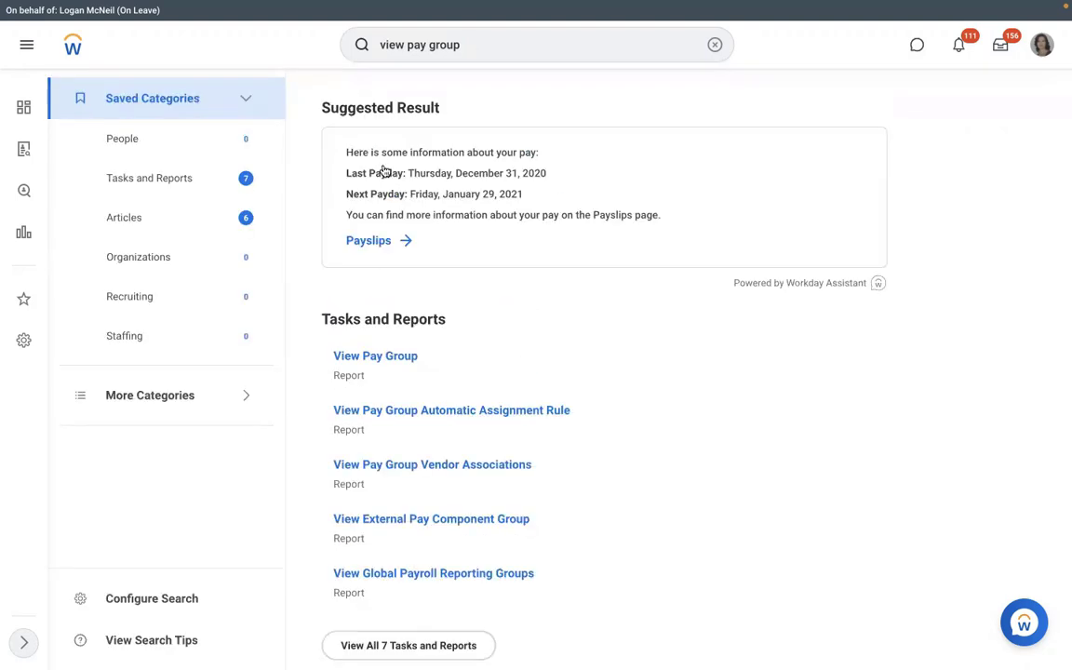
left_click(363, 360)
left_click(430, 197)
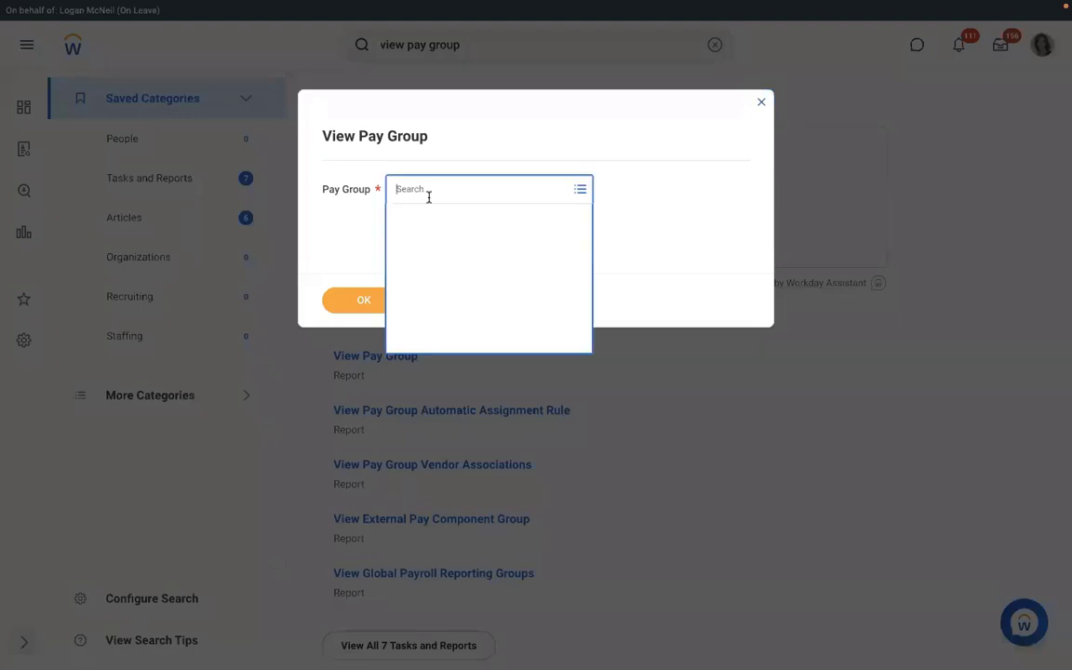
type("rbs")
key("Return")
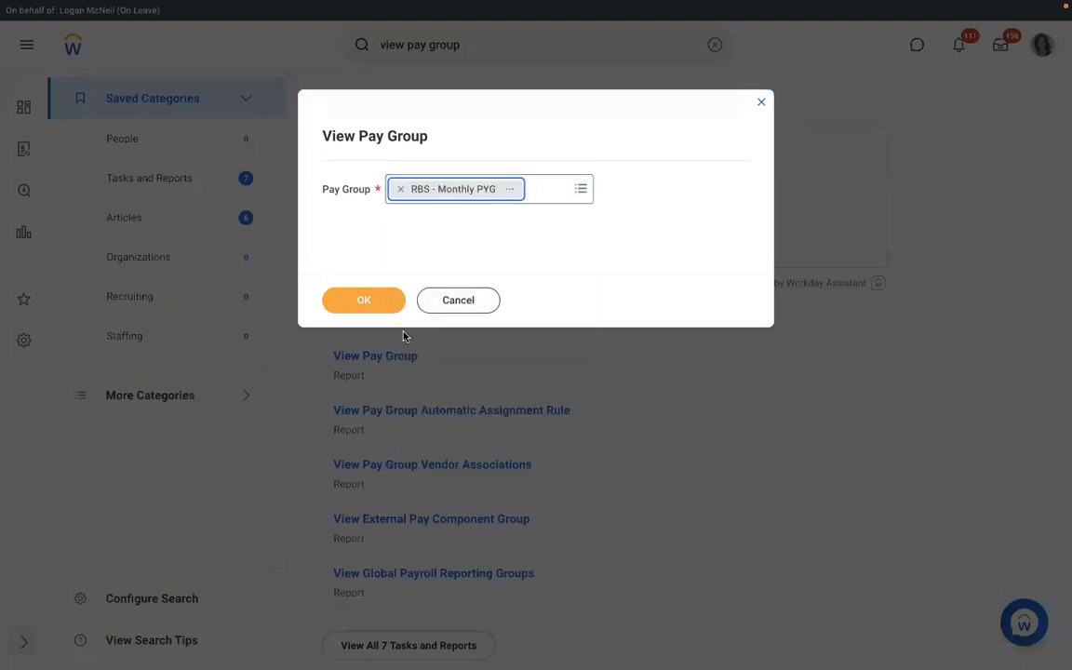
left_click(364, 298)
left_click(237, 229)
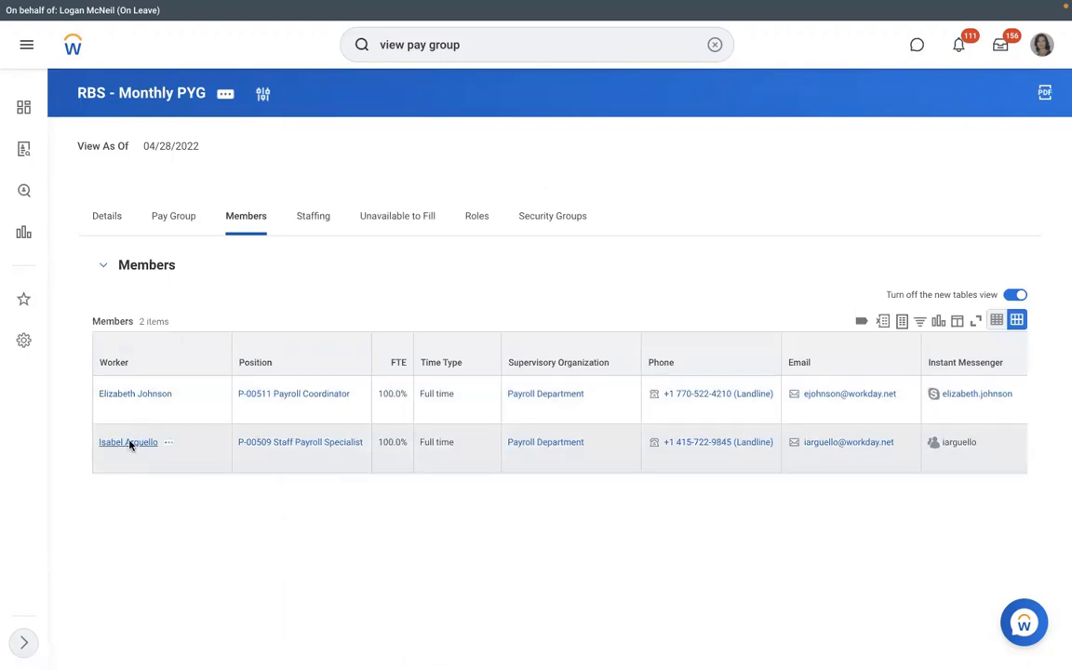
left_click(129, 444)
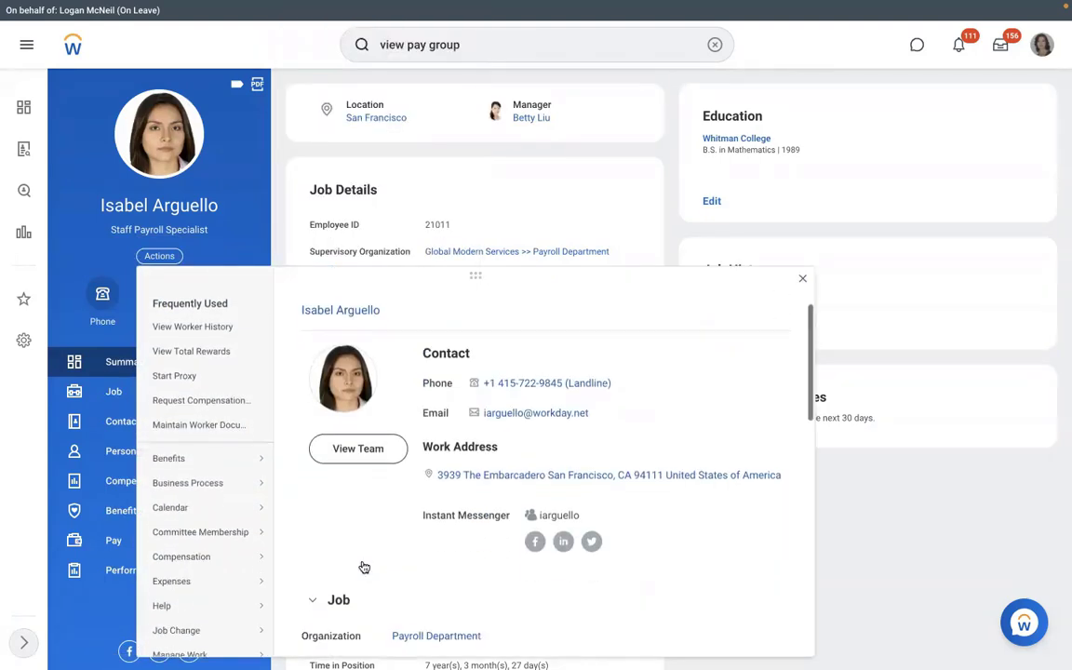
scroll(364, 568, "down", 3)
mouse_move(239, 457)
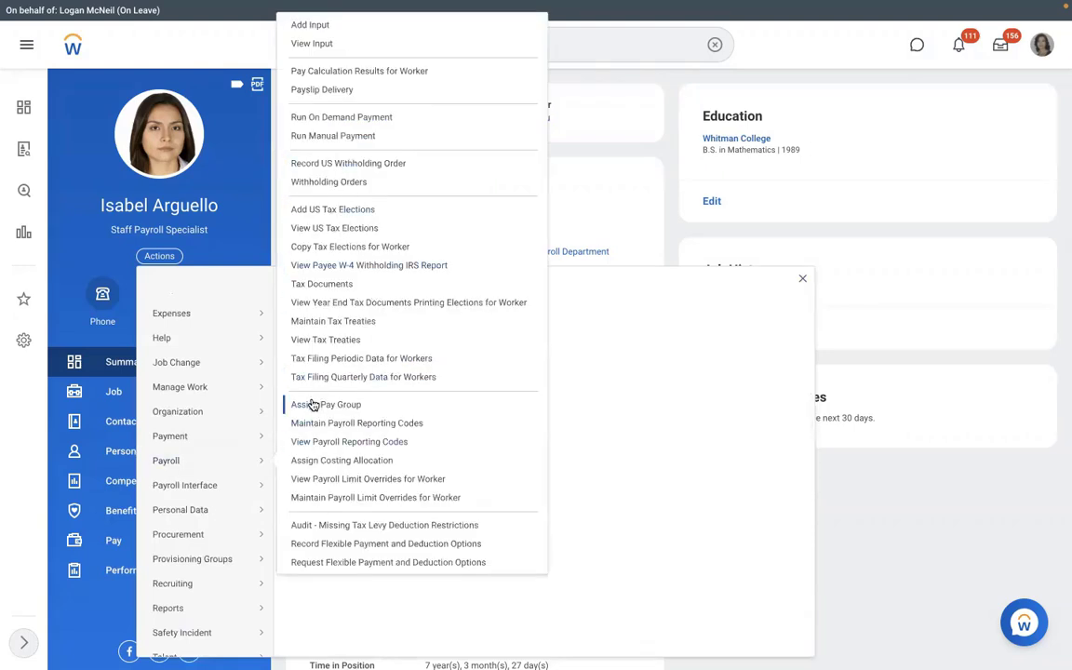
left_click(603, 212)
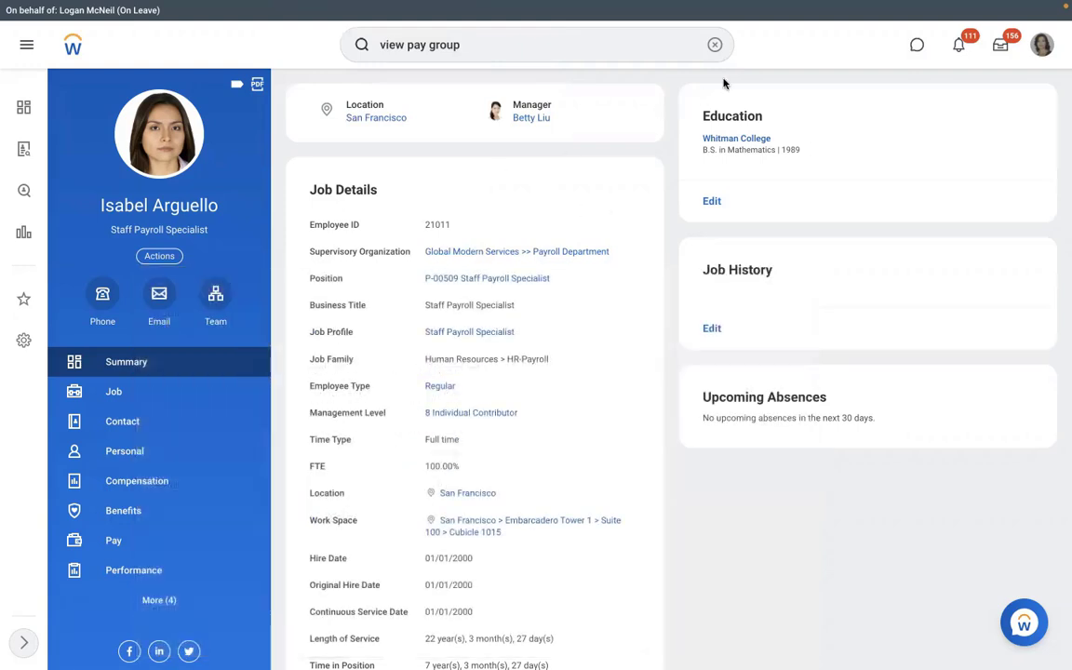
Search for the Assign Pay Group task, start it, then cancel it.
left_click(713, 45)
type("ass")
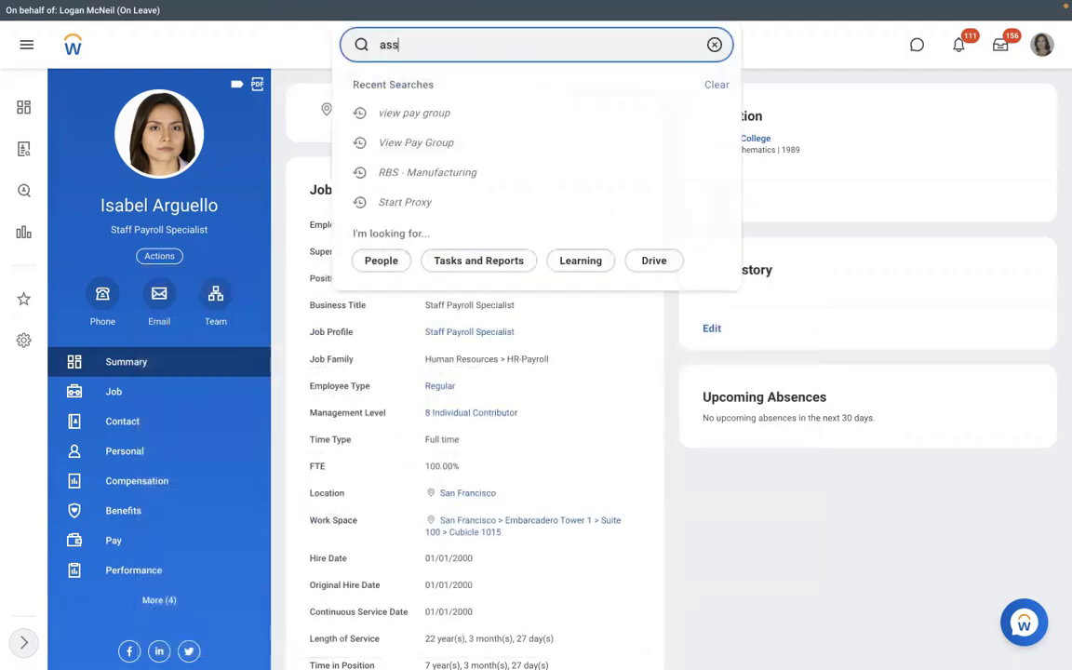
type("ign pay group")
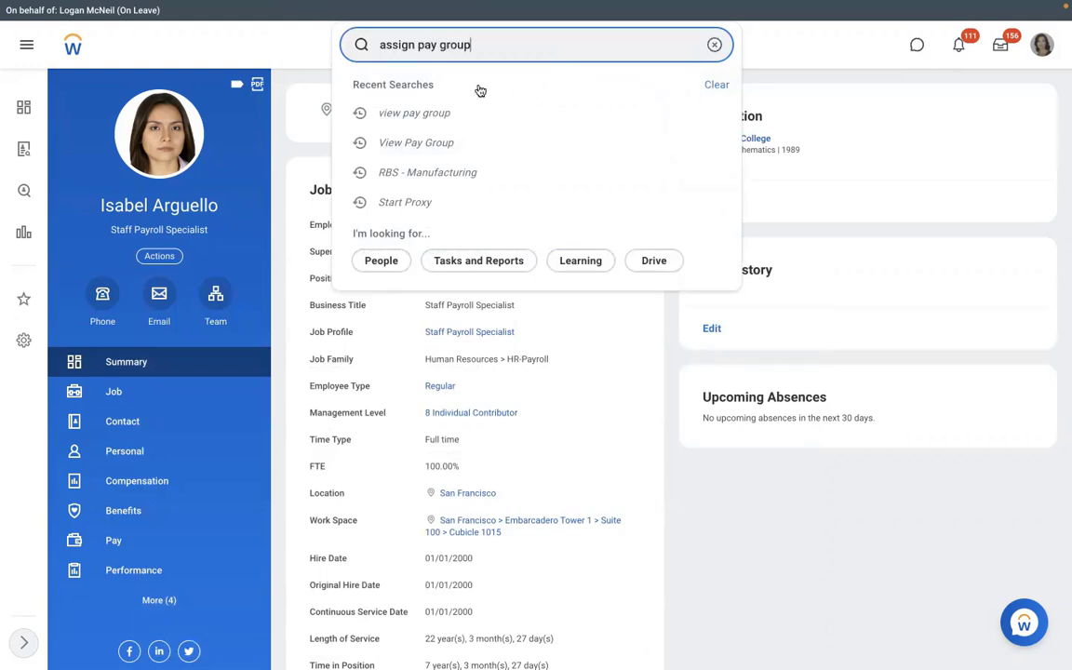
left_click(432, 97)
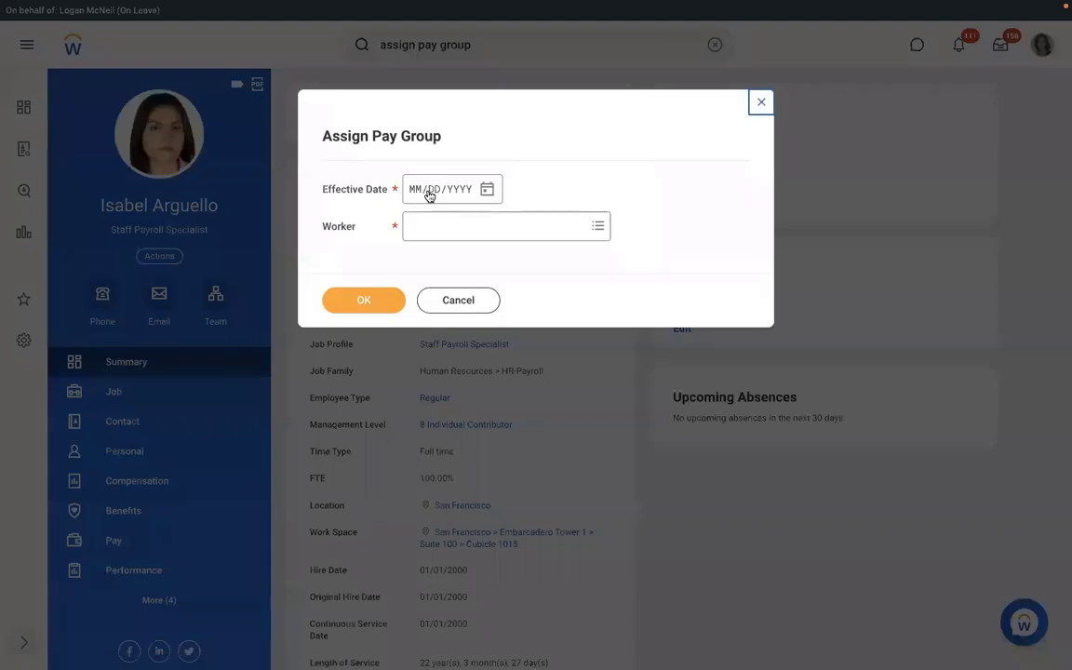
left_click(442, 298)
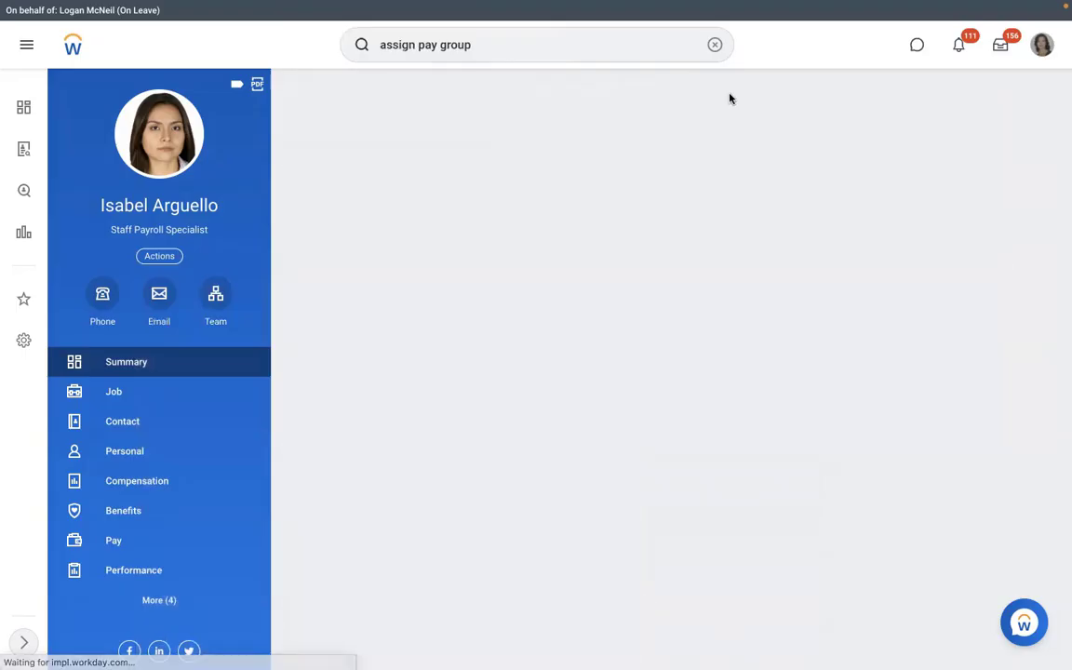
left_click(714, 45)
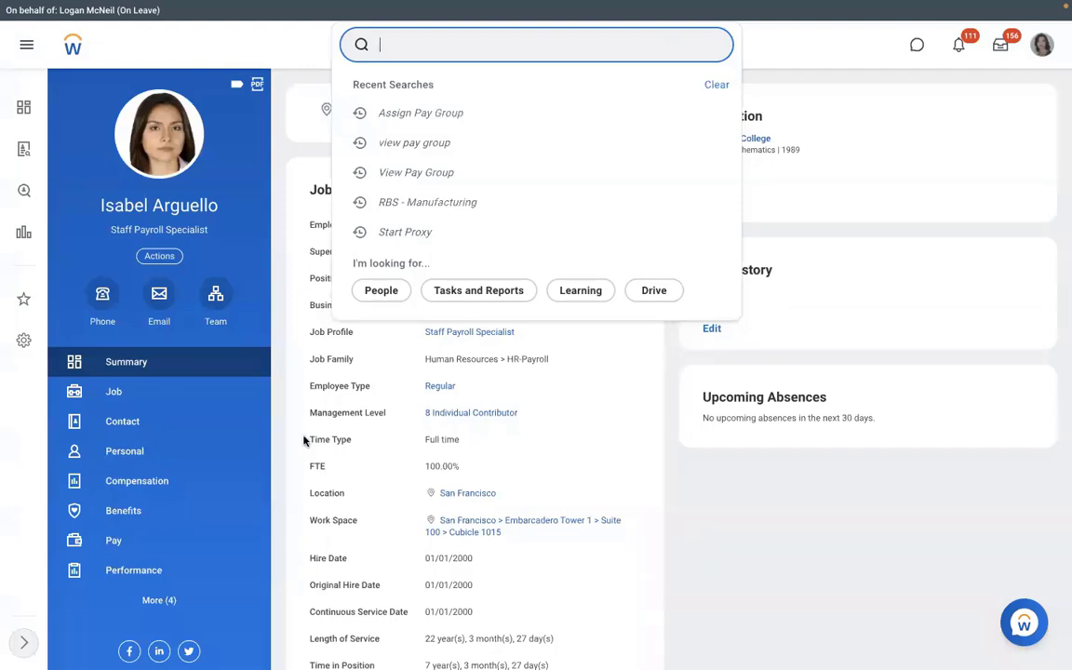
From the worker's Pay section, open RBS - Monthly PYG and show its Pay Group tab.
left_click(156, 544)
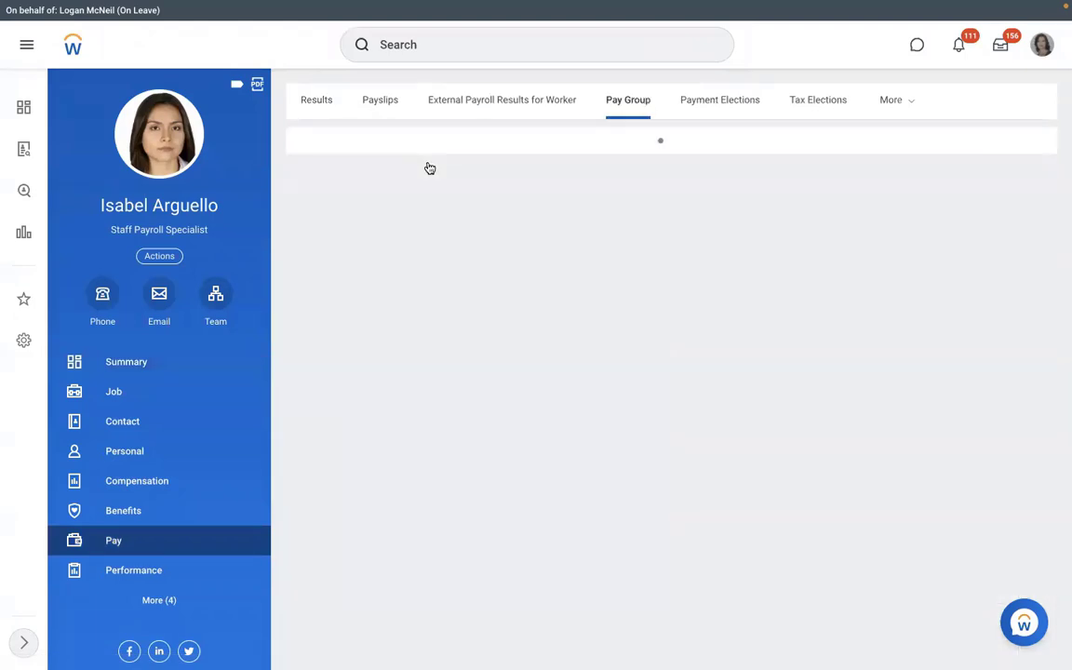
left_click(394, 168)
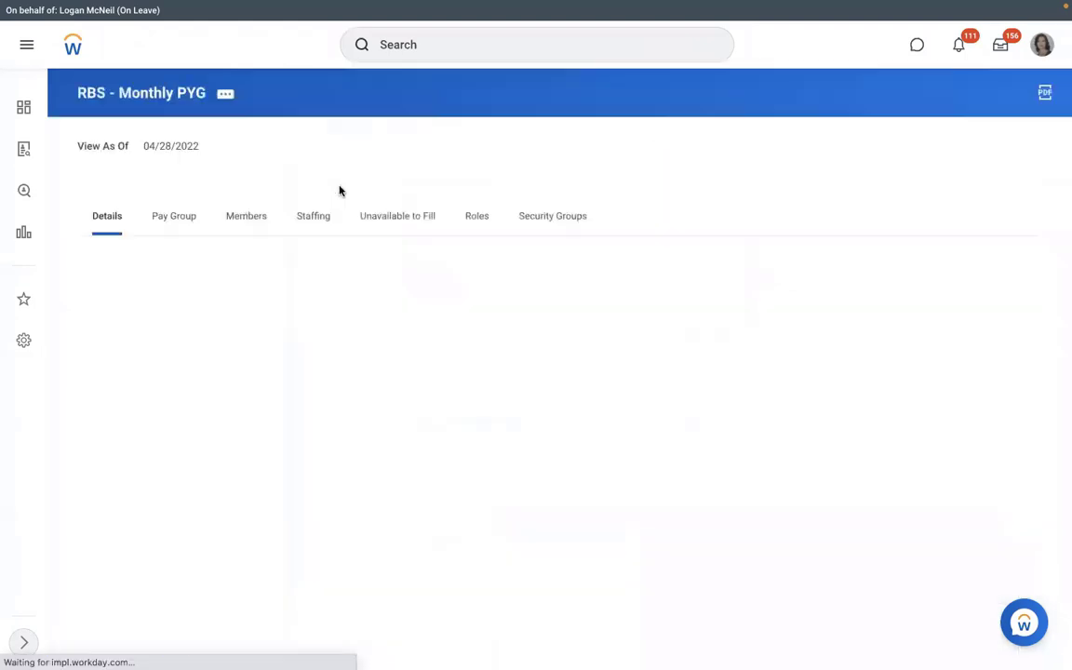
left_click(176, 223)
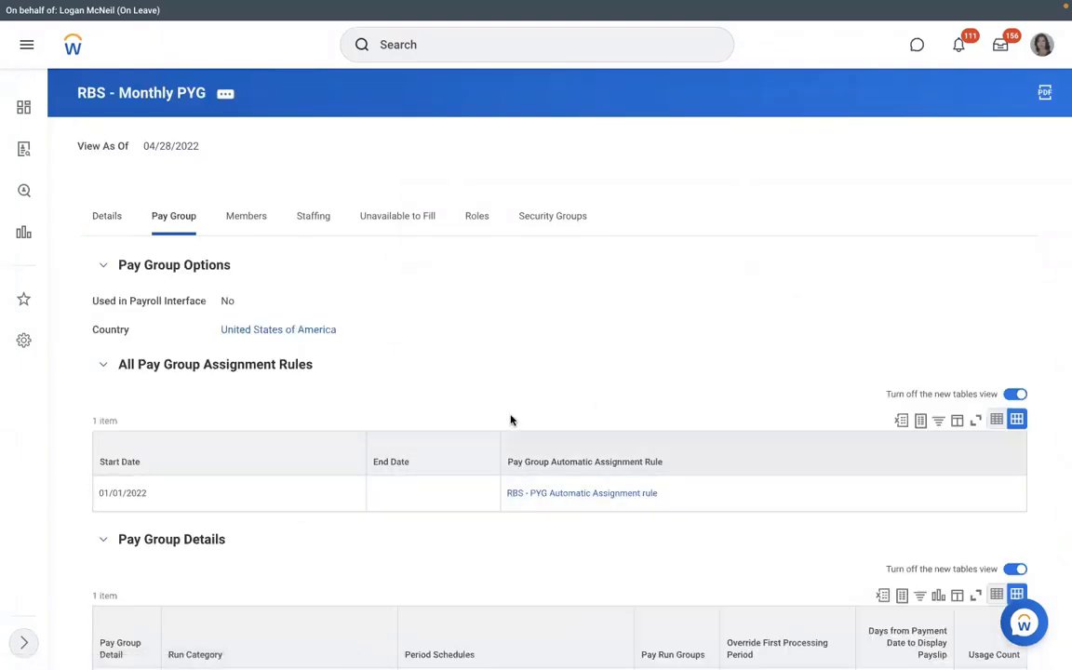
In Word, type the first numbered item, 'Assign PYG at Worker level'.
key("ctrl+Left")
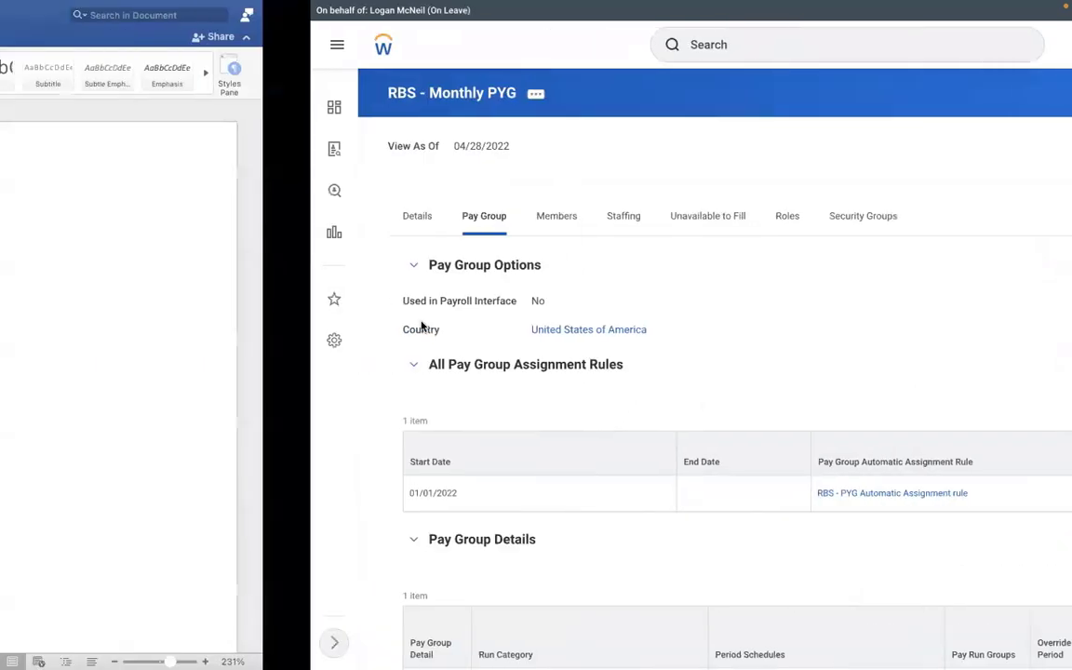
type("1.")
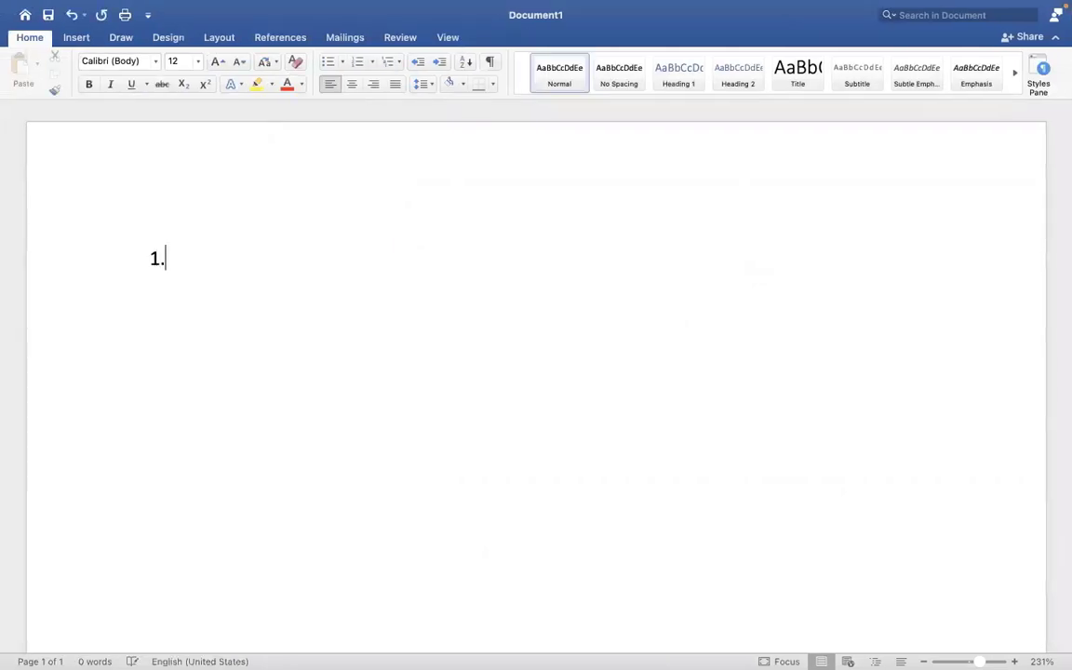
type(" Assign pa")
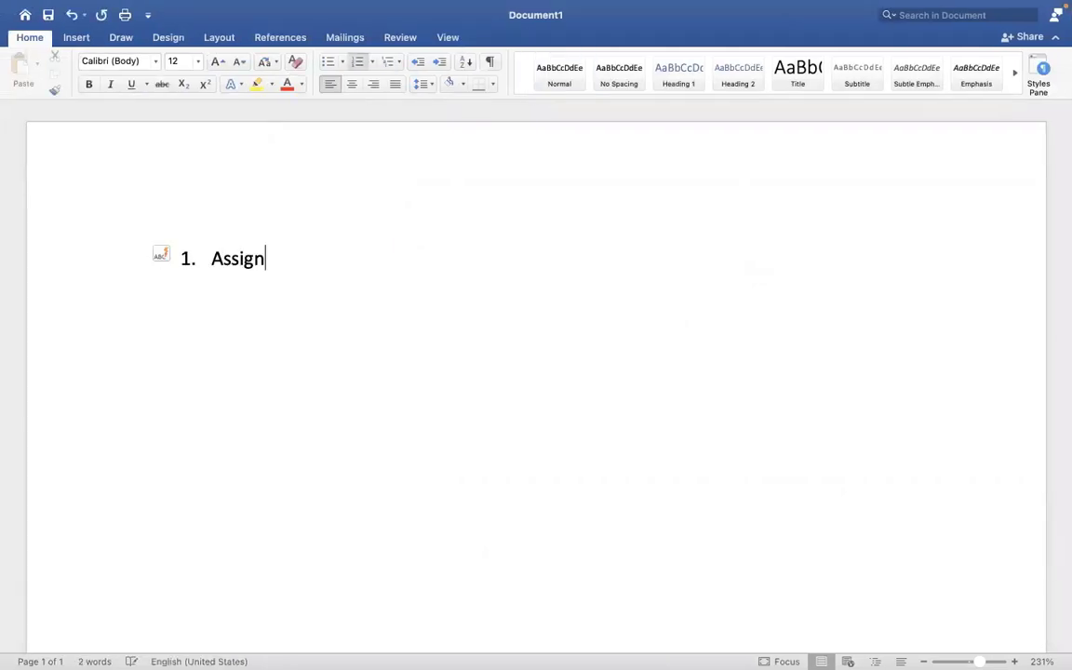
key("BackSpace")
key("BackSpace")
type("PYG a")
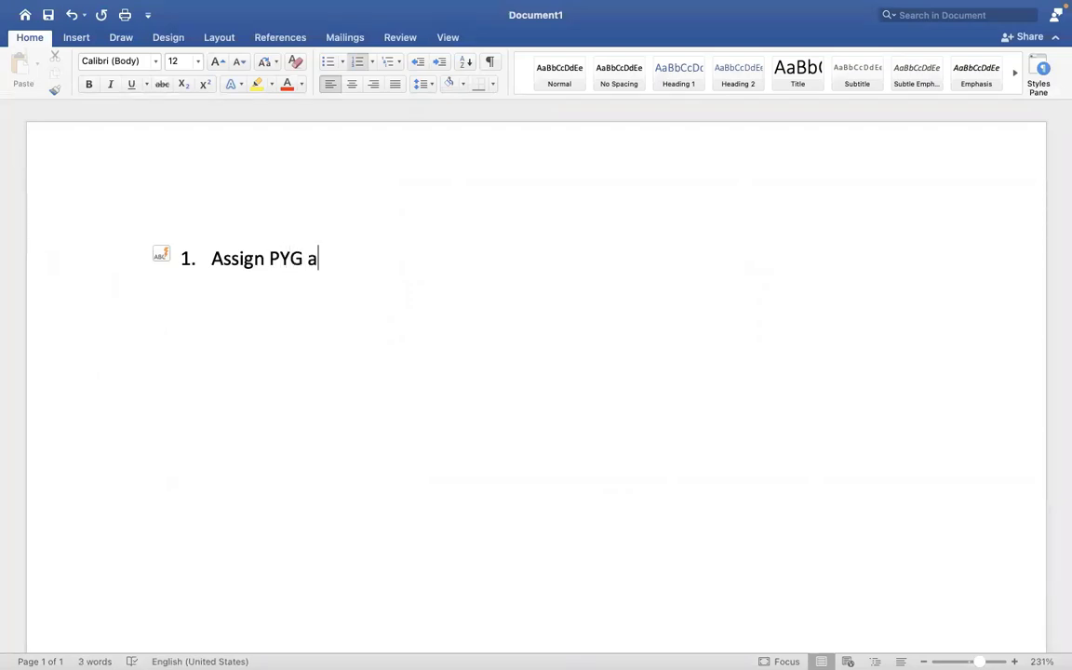
type("t Worklebe")
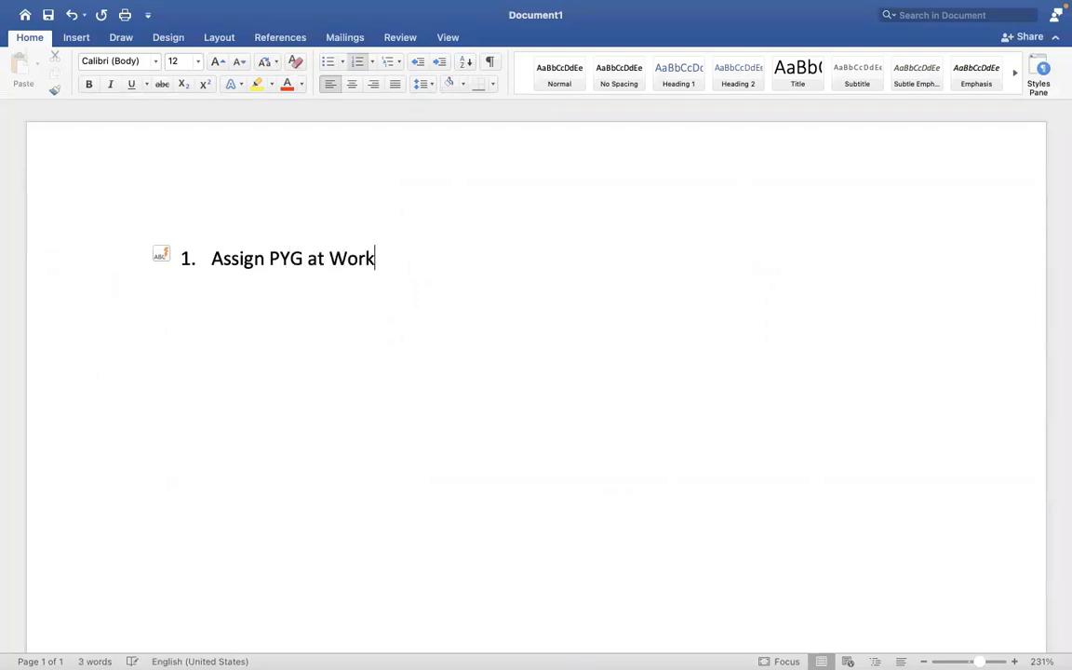
key("BackSpace")
key("BackSpace")
key("BackSpace")
key("BackSpace")
type("er lev")
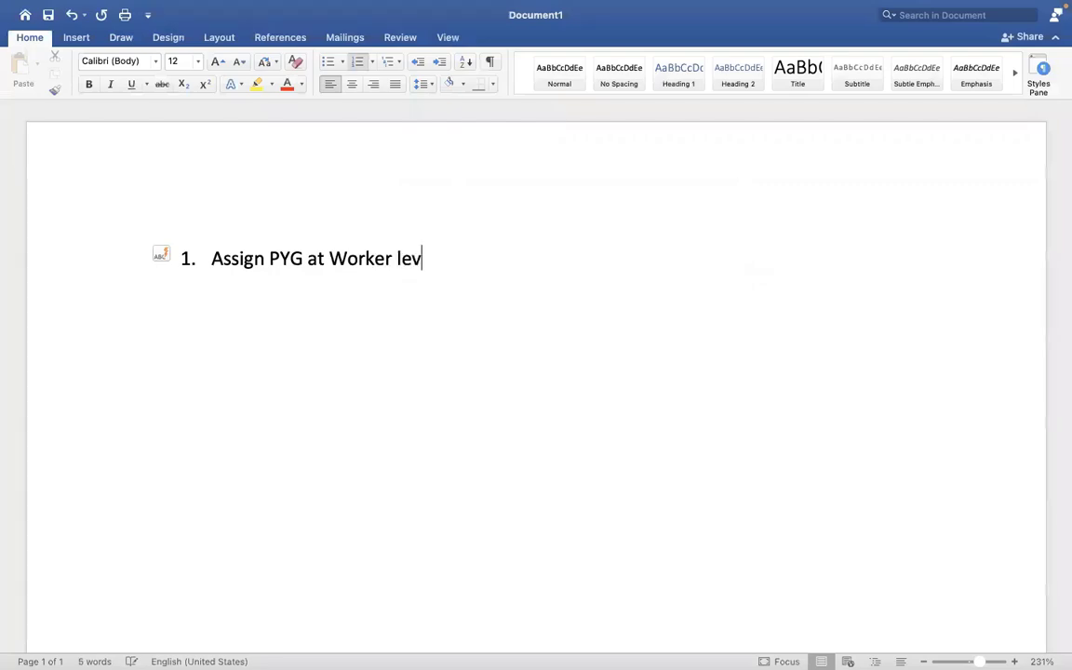
type("el")
Add items 'Assign PYG through task' and 'Assign/default the PYG based on automatic rule'.
key("Return")
type("Assign ")
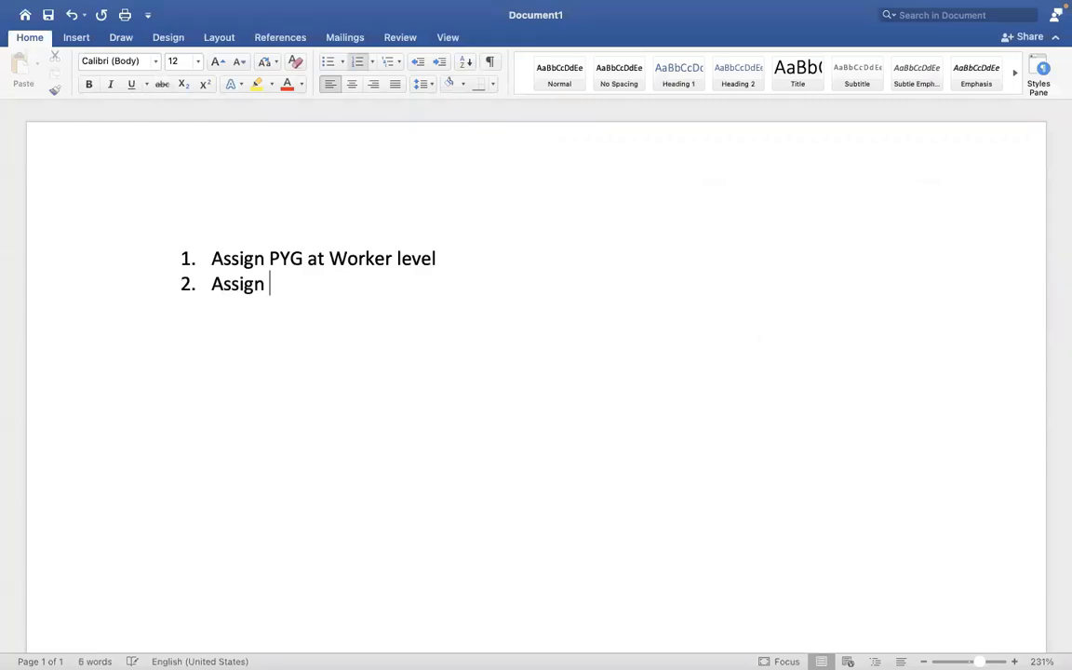
type("PYG at")
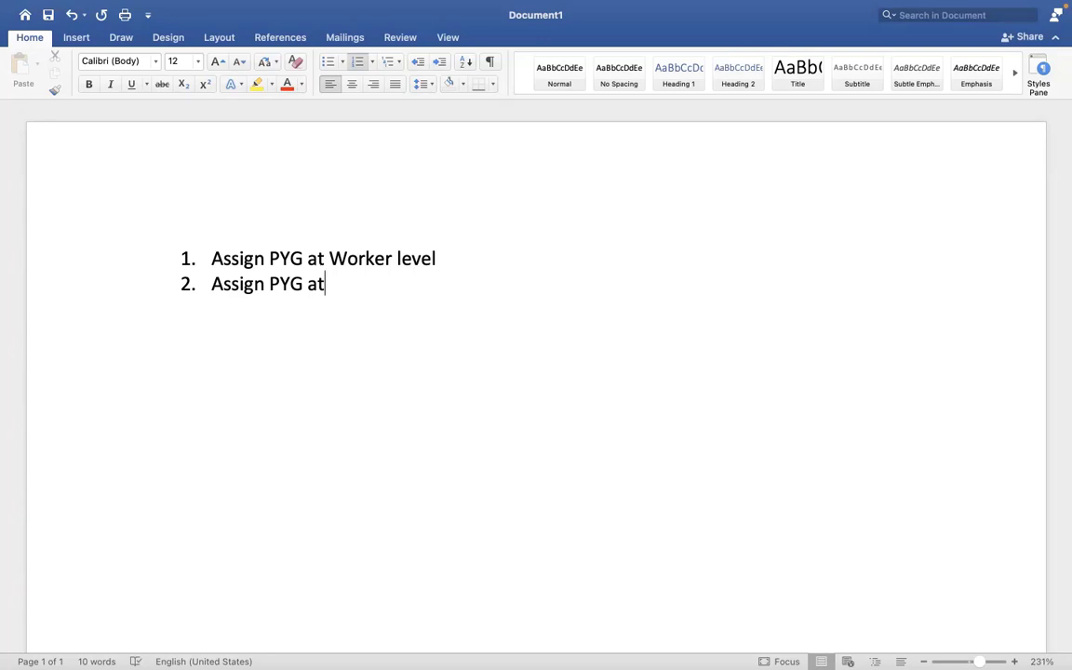
key("BackSpace")
key("BackSpace")
type("thro")
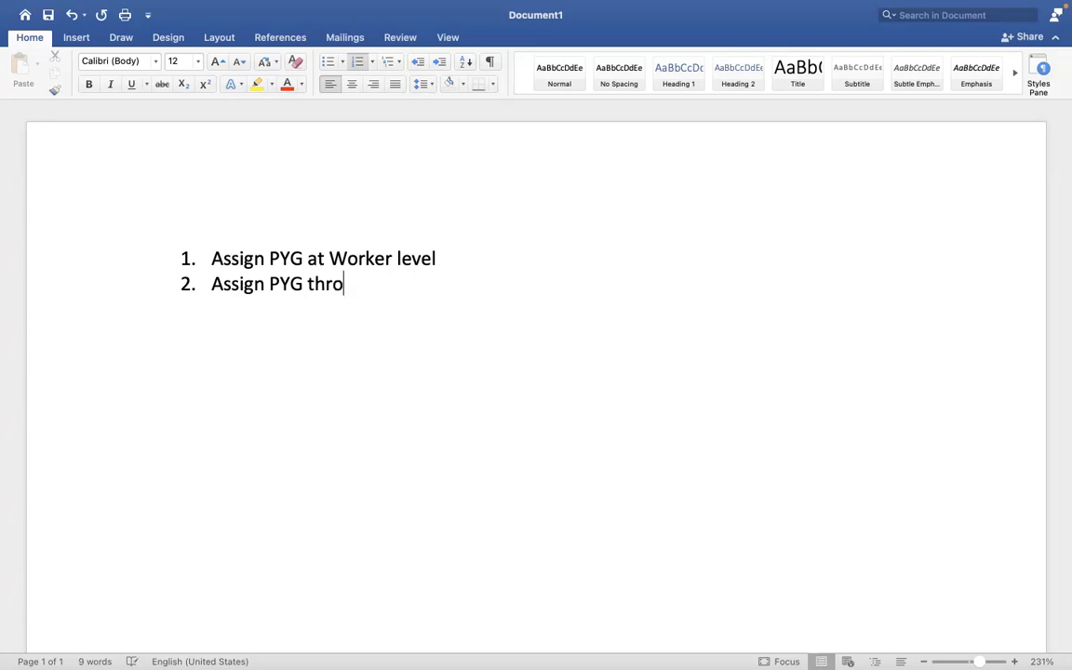
type("ugh task")
key("Return")
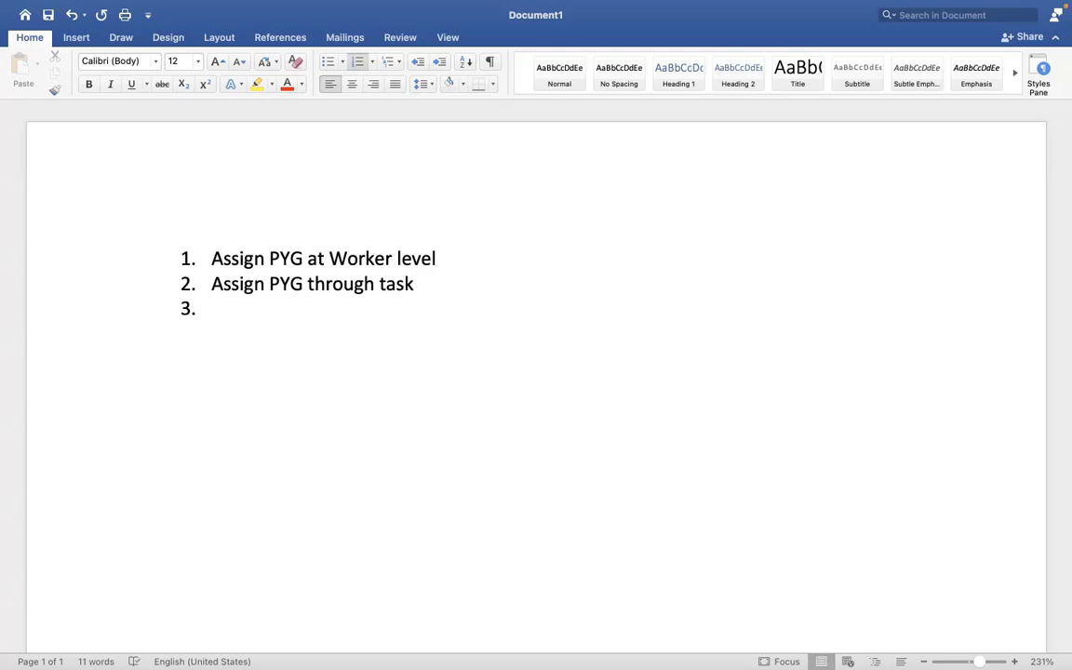
type("A")
key("BackSpace")
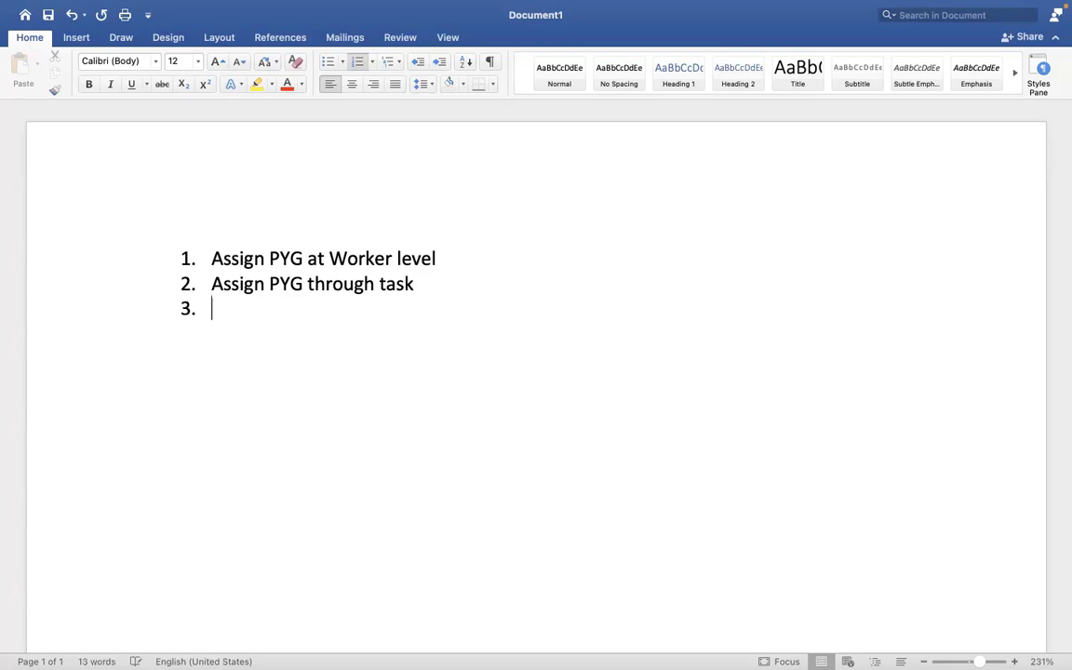
type("Assign/de")
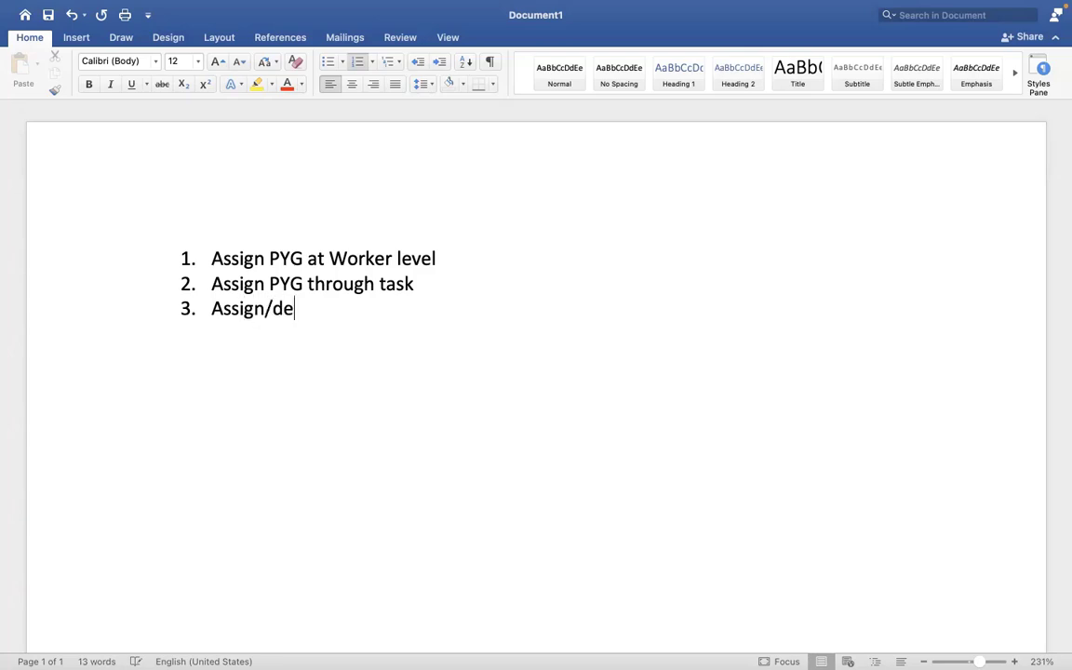
type("fault the ")
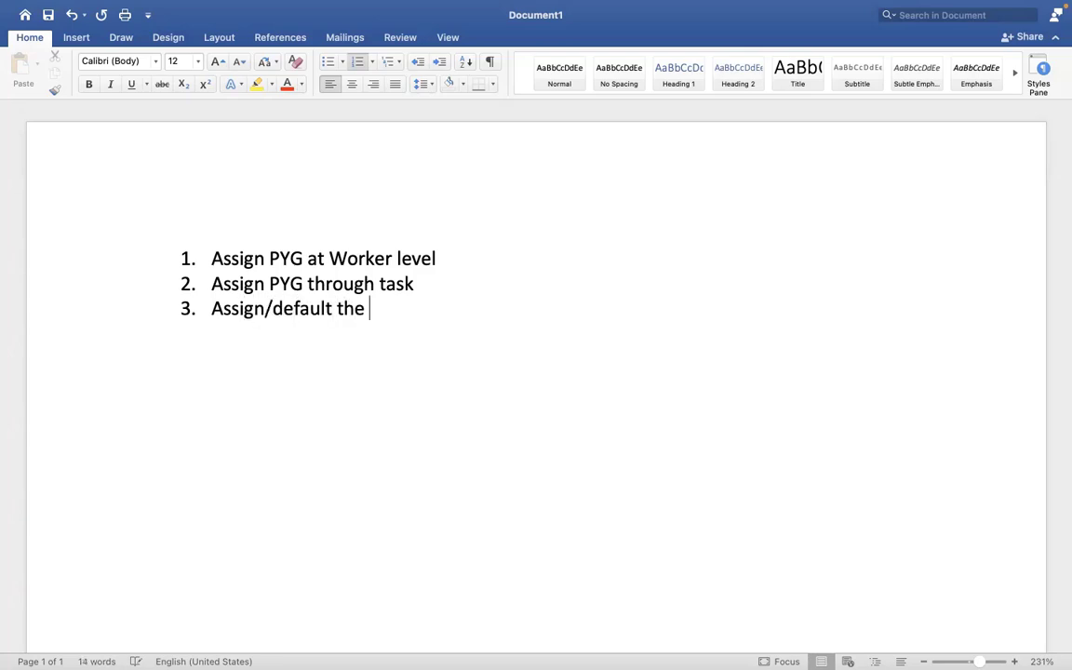
type("PYG ba")
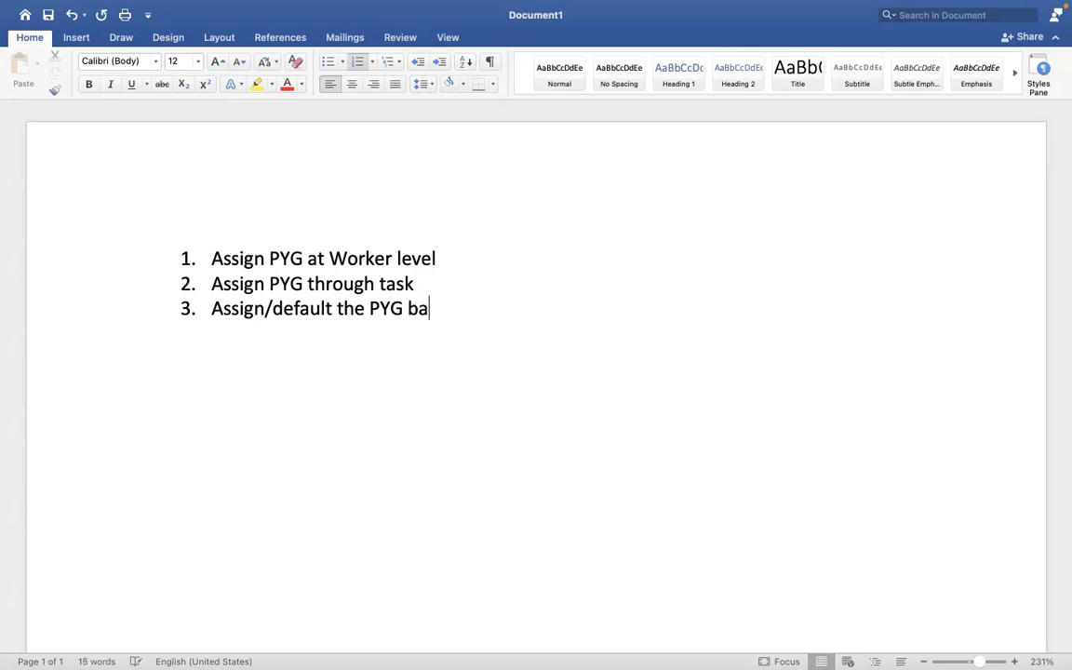
type("sed on a")
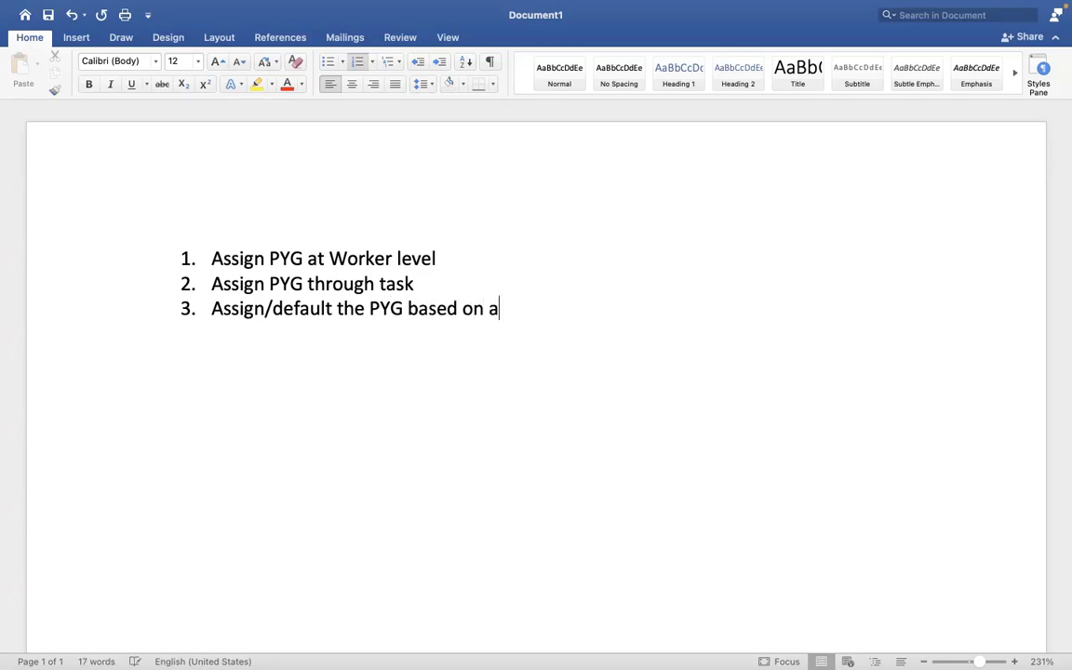
type("utomatic rule")
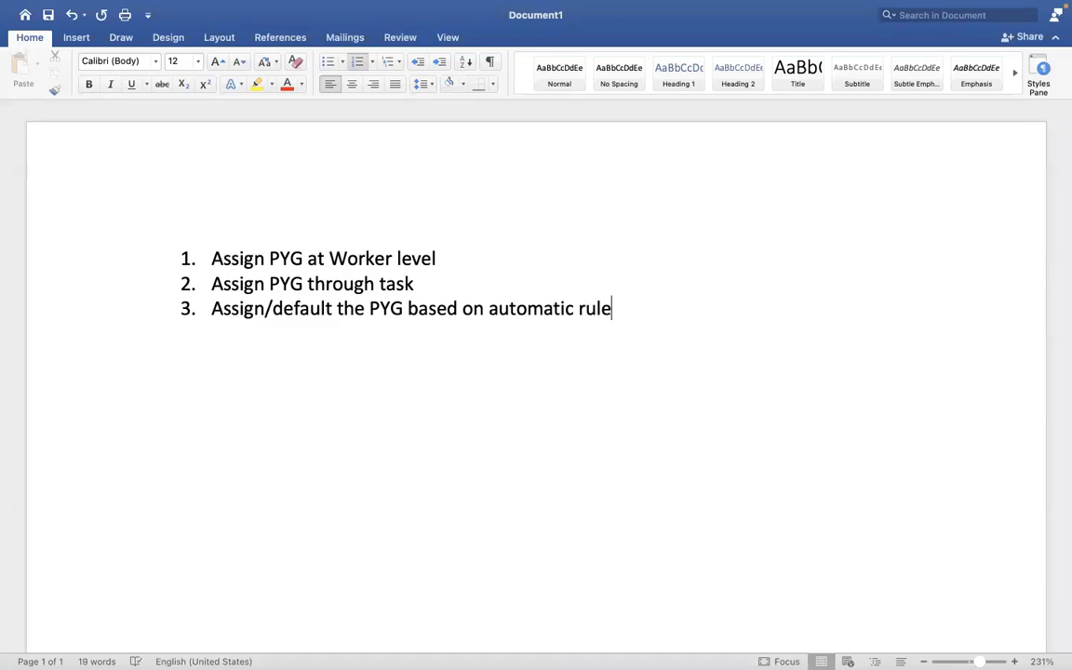
key("ctrl+Right")
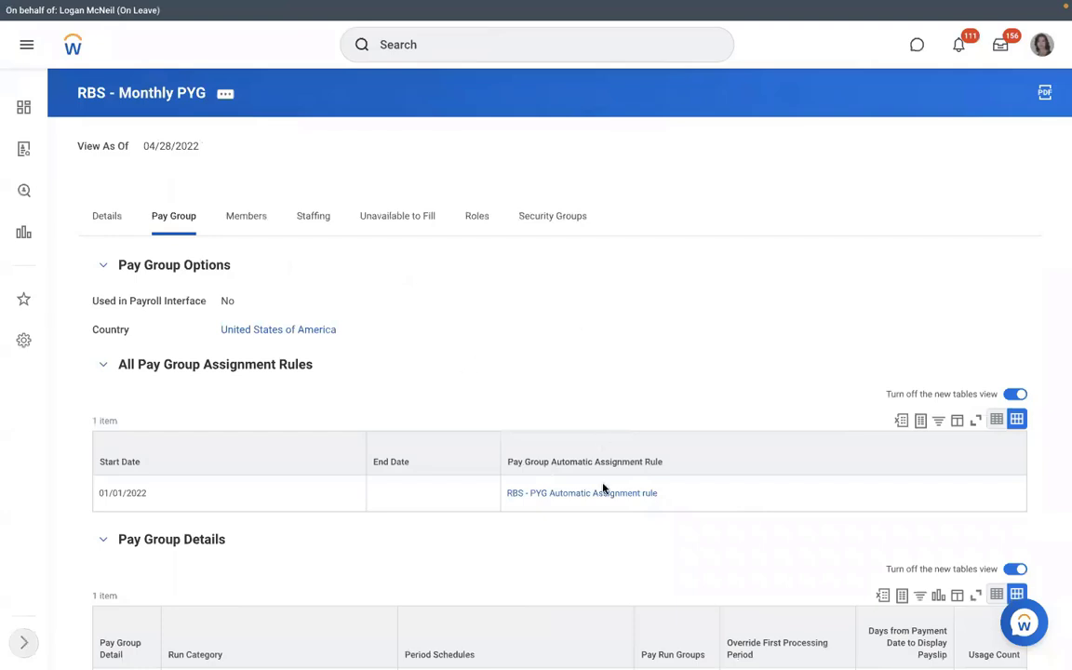
Open the RBS - PYG Automatic Assignment rule, check its Rule Usage, and review its conditions.
left_click(562, 497)
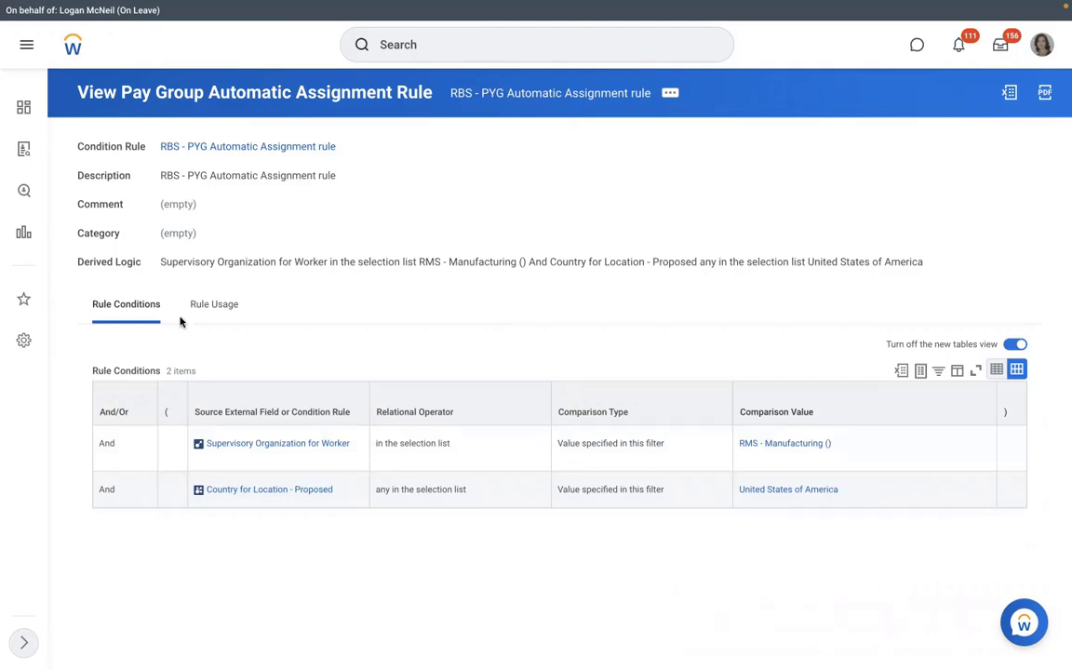
left_click(213, 305)
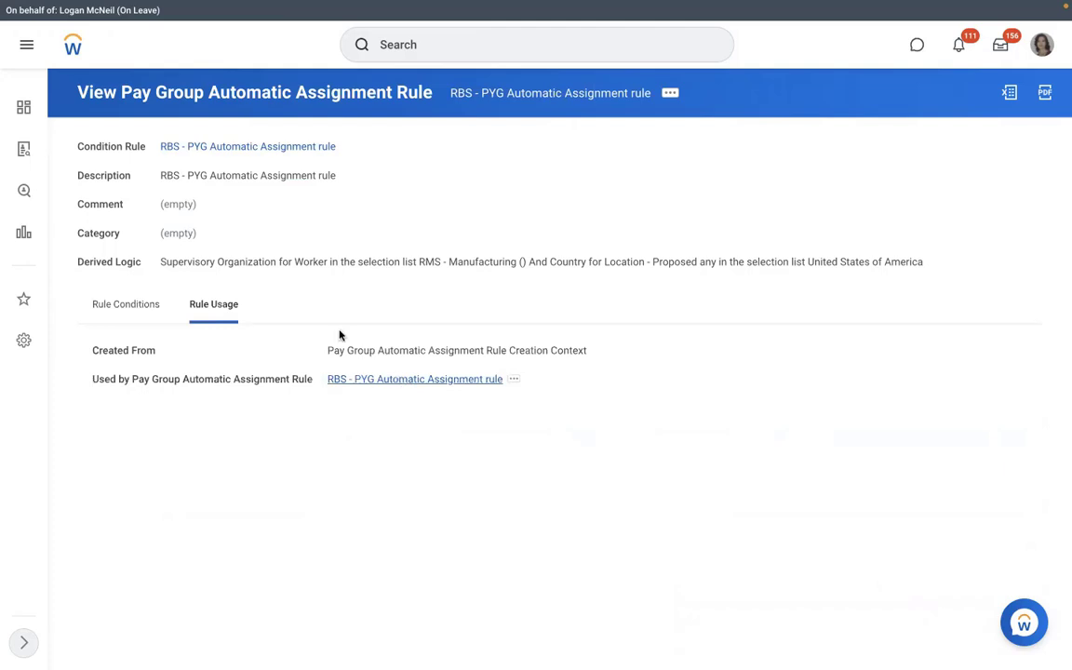
left_click(130, 304)
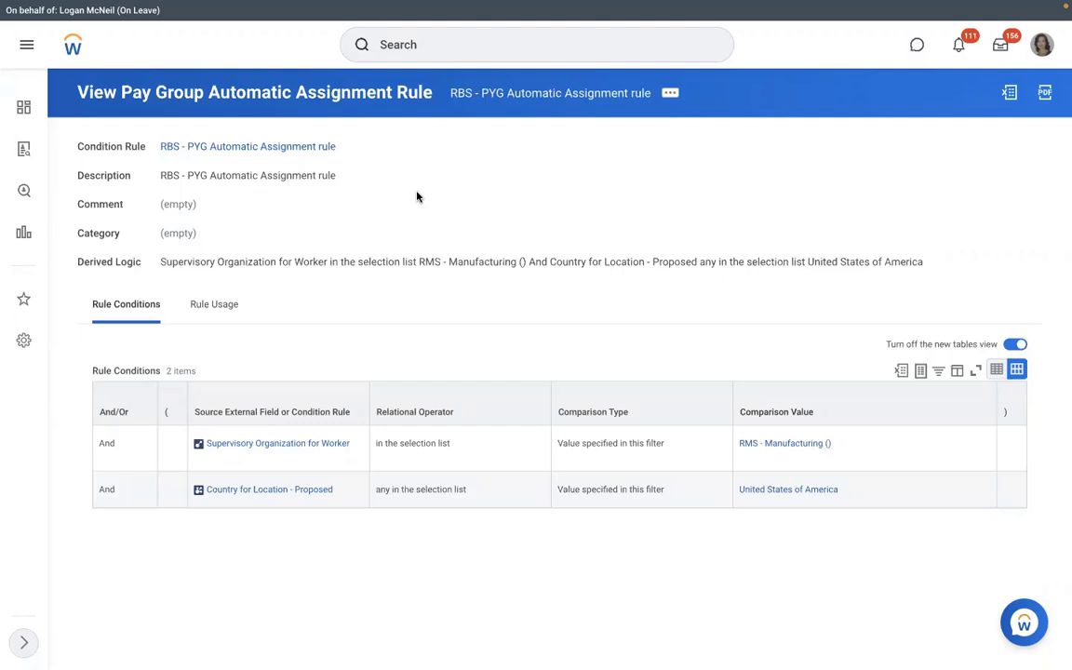
Open RMS - Manufacturing () and try a 'create position' process definition, abandoning it with no matches.
left_click(735, 445)
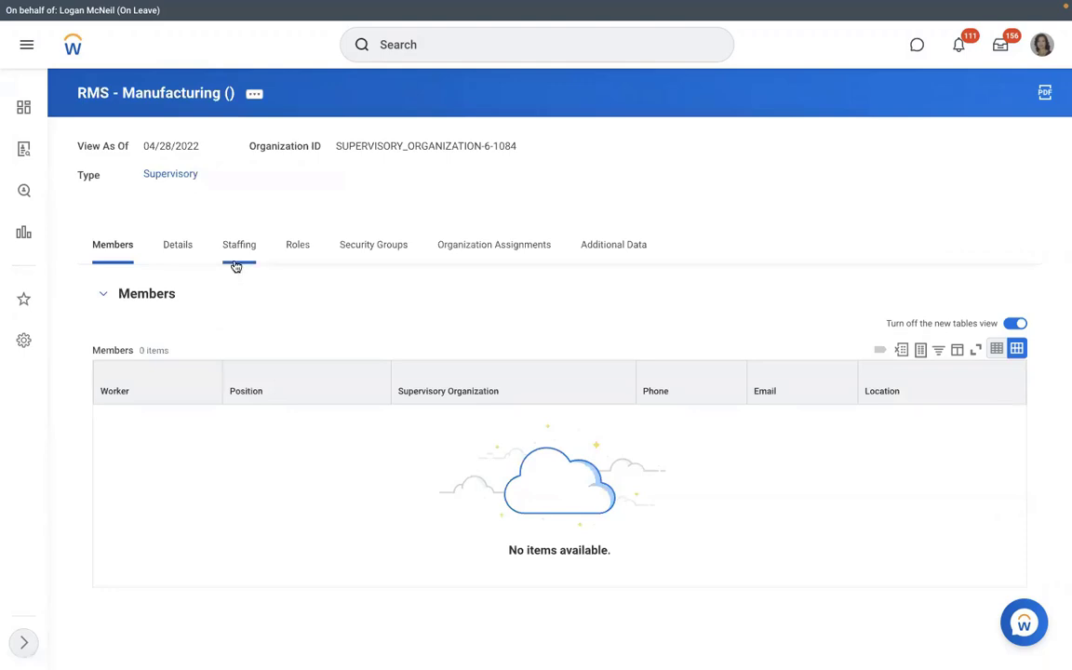
left_click(237, 264)
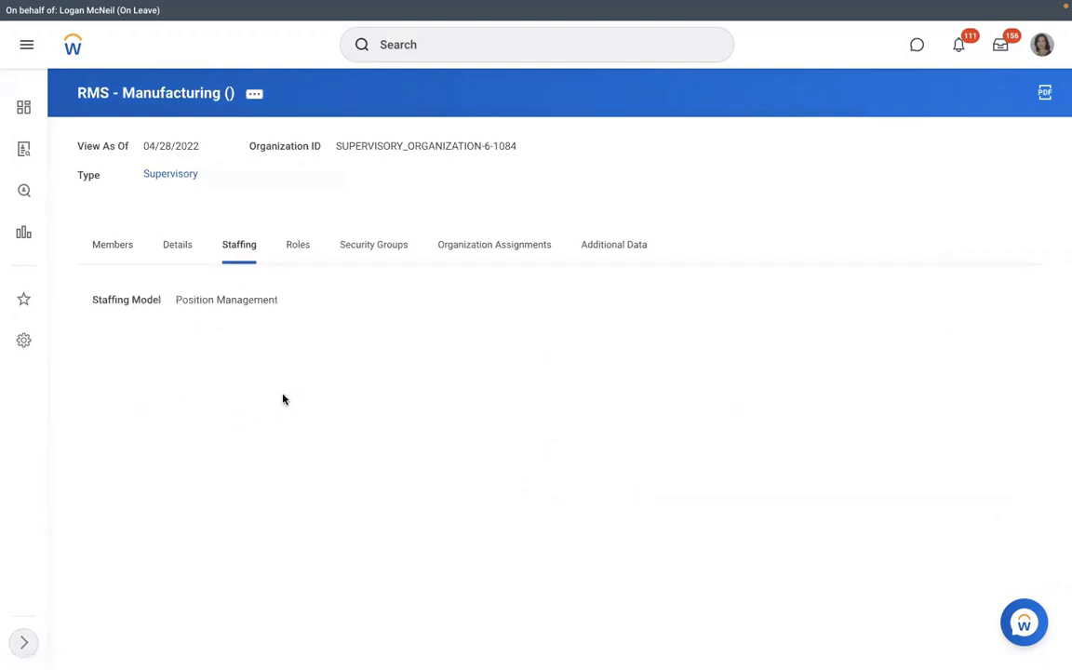
left_click(253, 94)
mouse_move(353, 248)
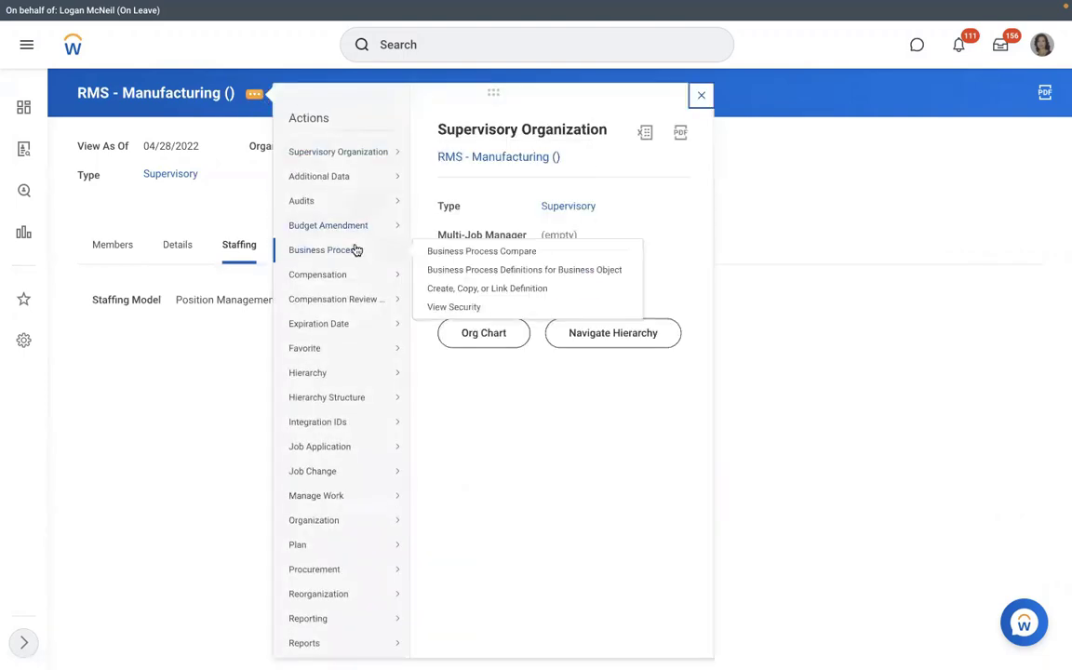
left_click(449, 290)
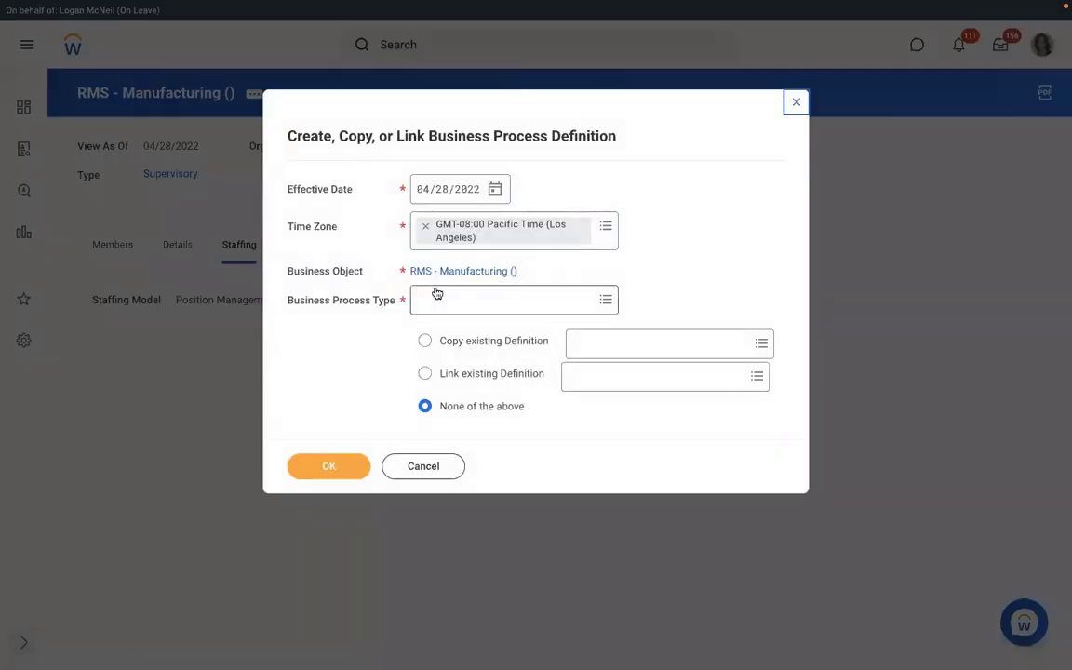
left_click(433, 296)
type("creat")
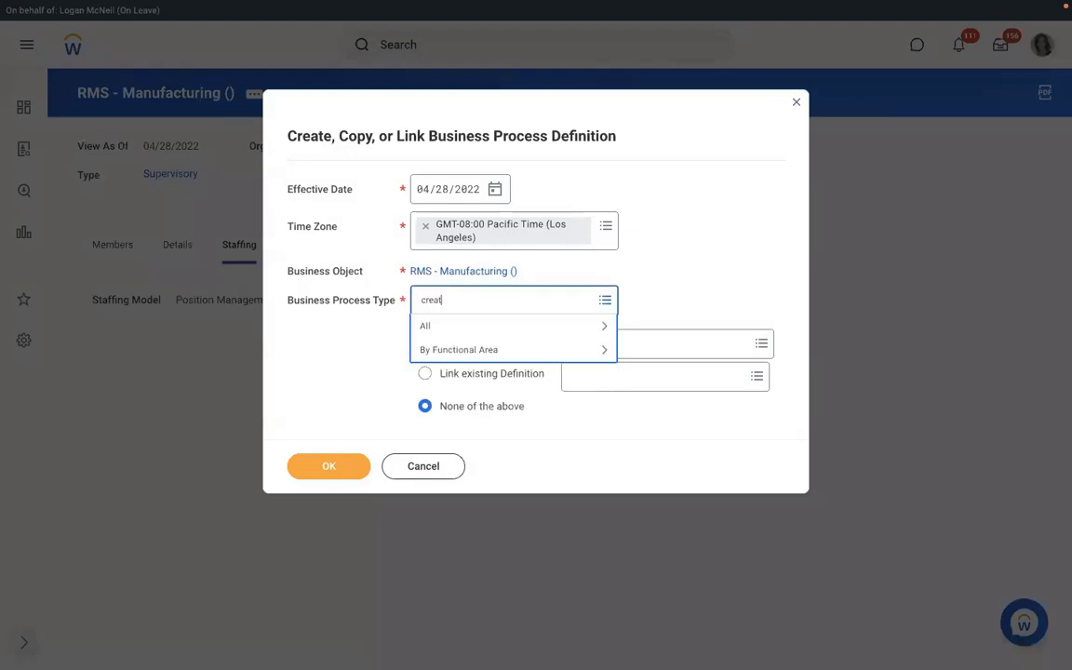
type("e position")
key("Return")
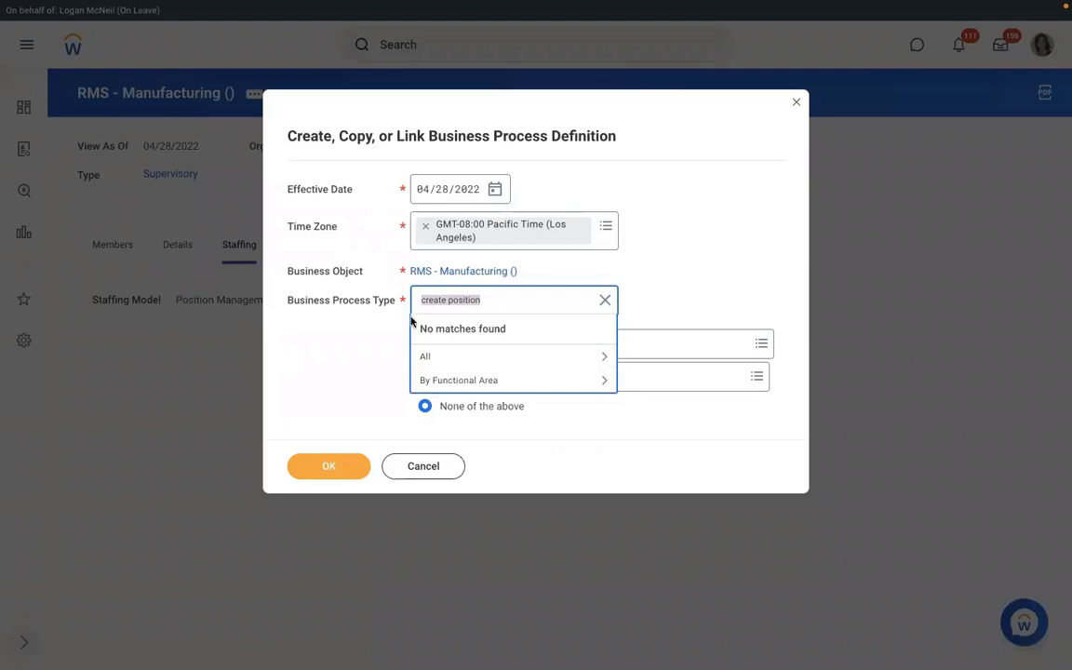
left_click(404, 465)
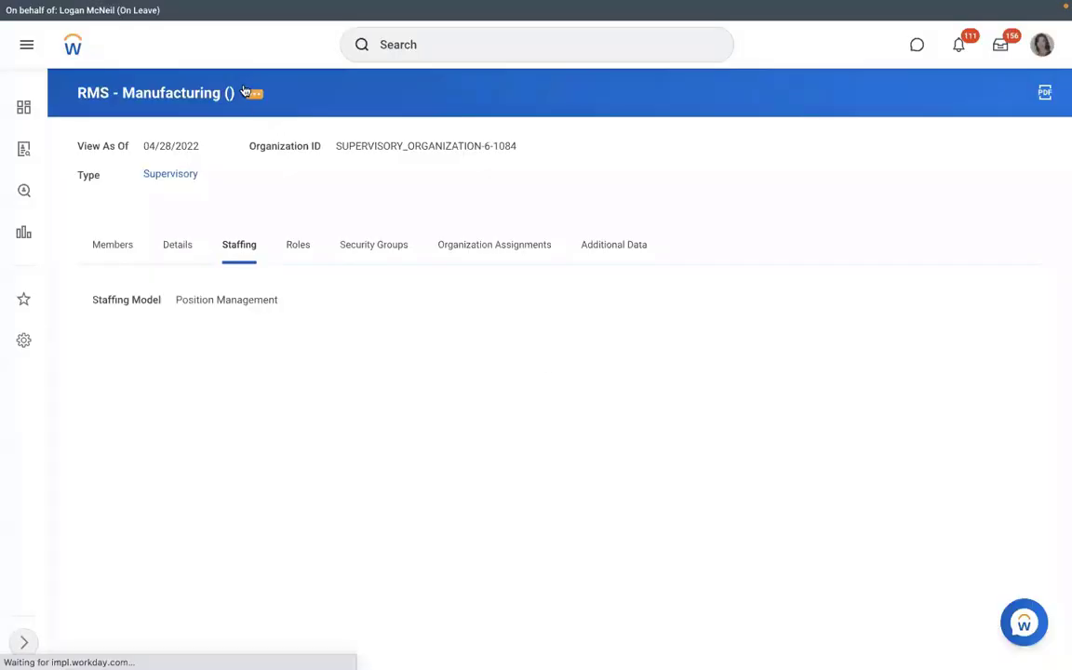
Create a new definition via Create, Copy, or Link Definition with Hire as the process type.
left_click(254, 97)
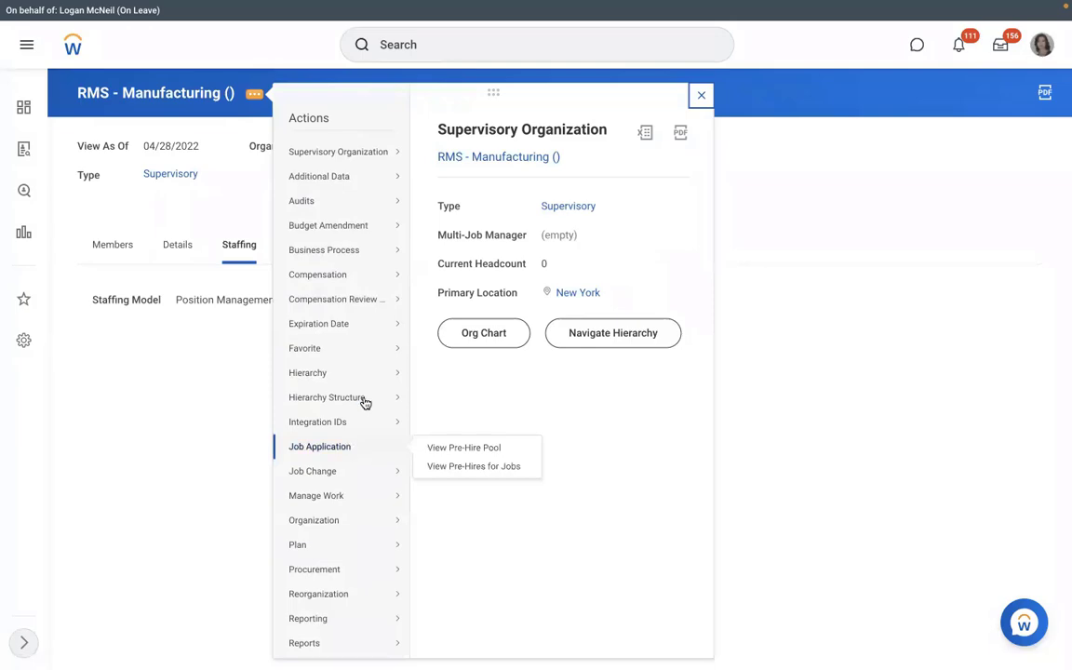
mouse_move(386, 249)
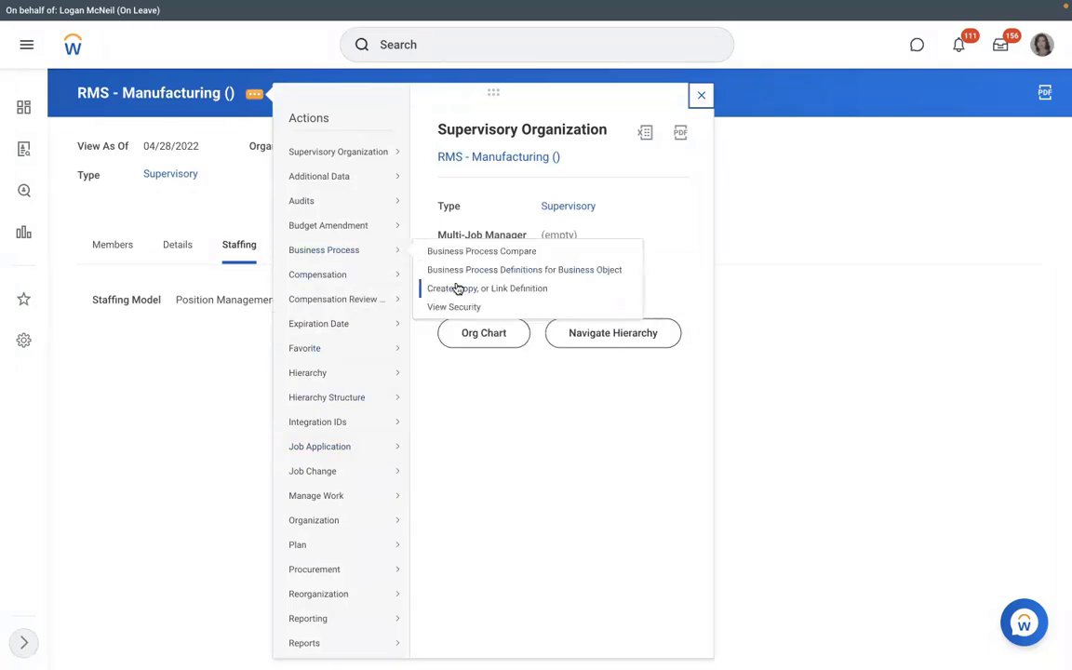
left_click(457, 289)
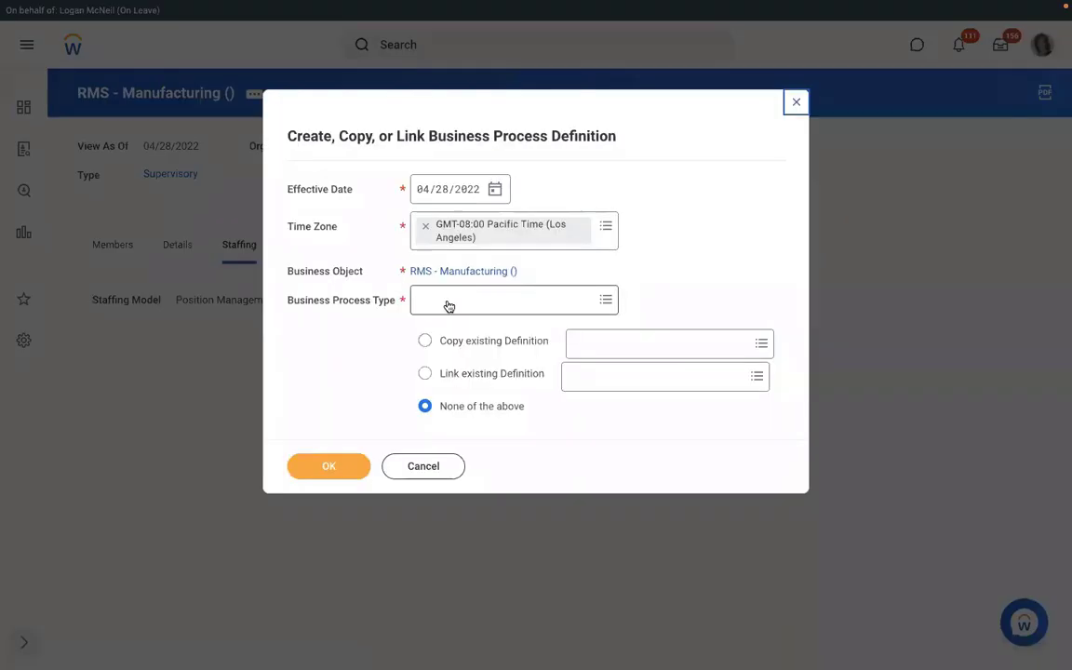
left_click(445, 301)
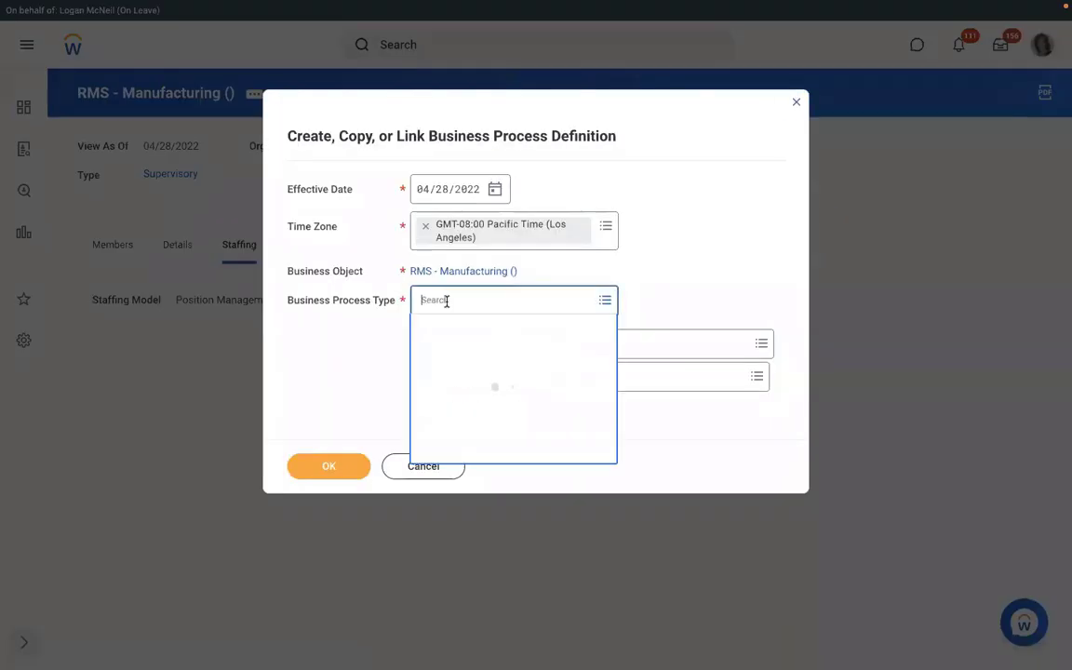
type("hire")
key("Return")
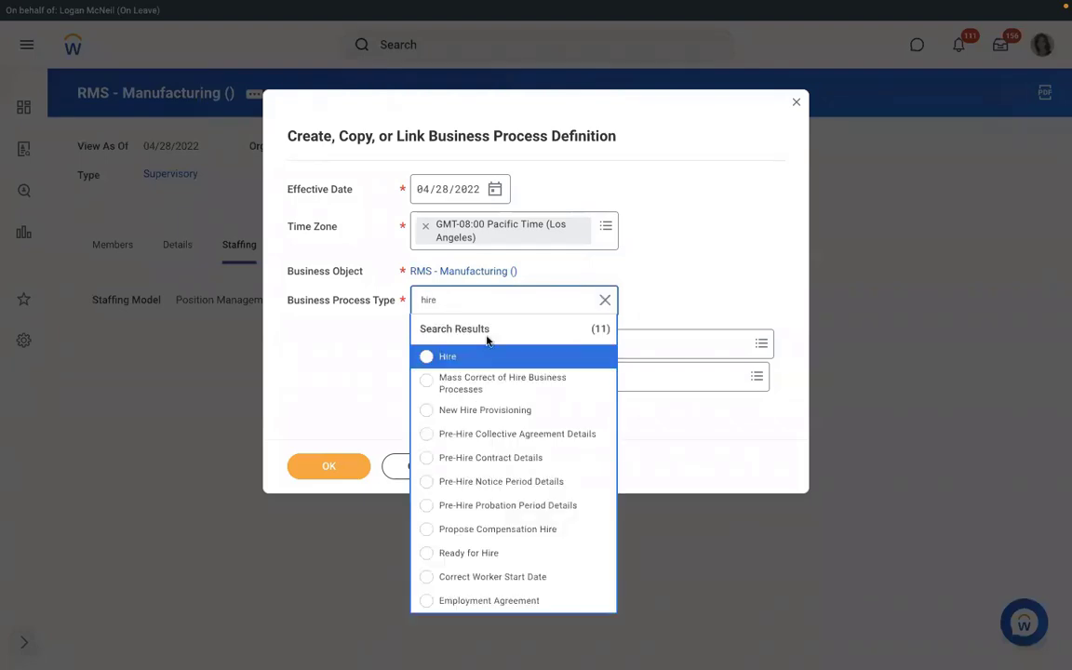
left_click(470, 354)
left_click(313, 470)
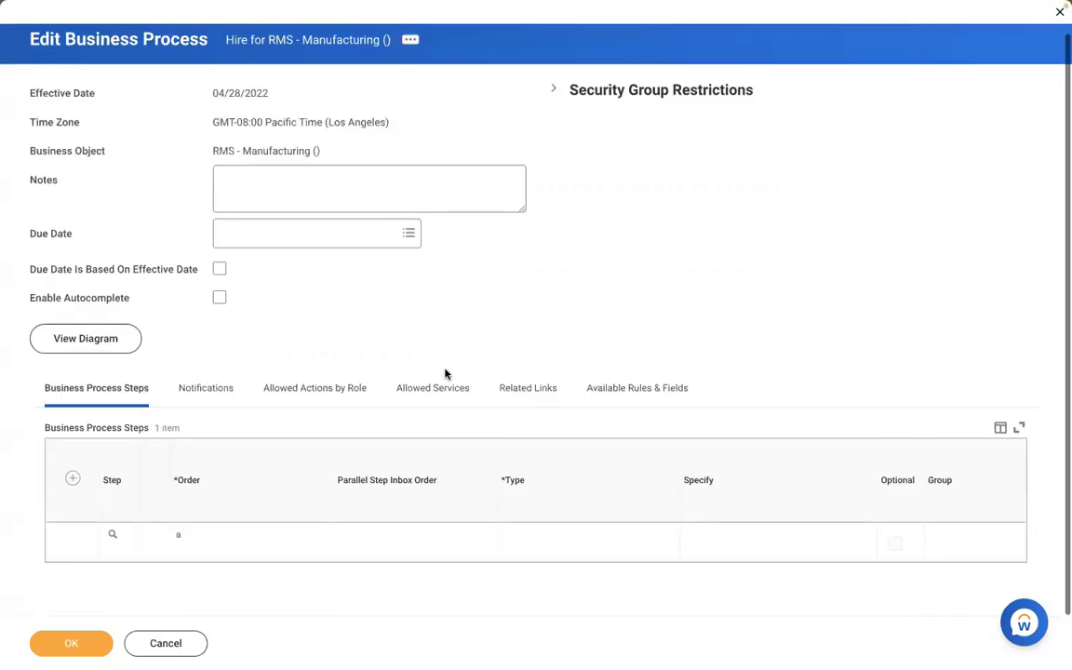
Add step b as an Assign Pay Group Action for the Payroll Partner group.
left_click(73, 478)
left_click(238, 544)
type("b")
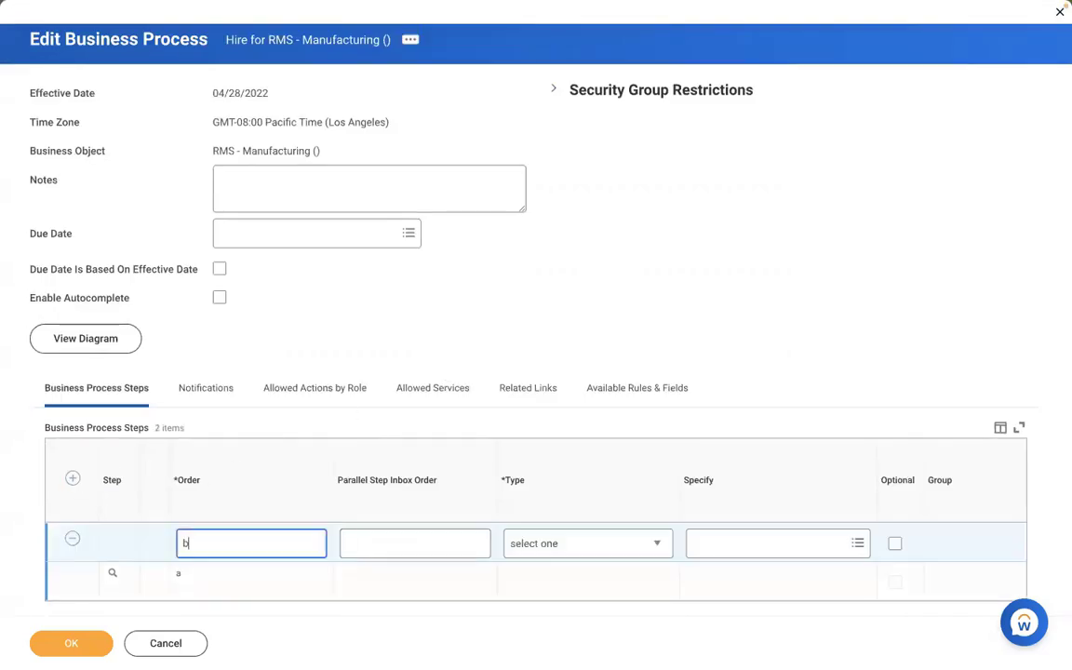
left_click(538, 545)
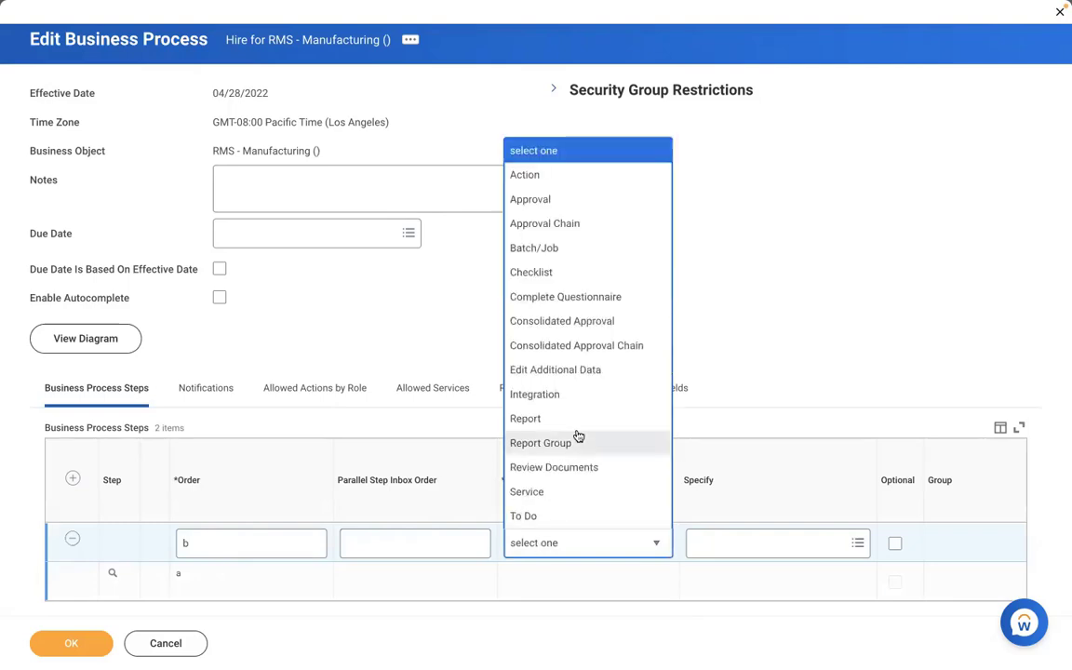
left_click(531, 176)
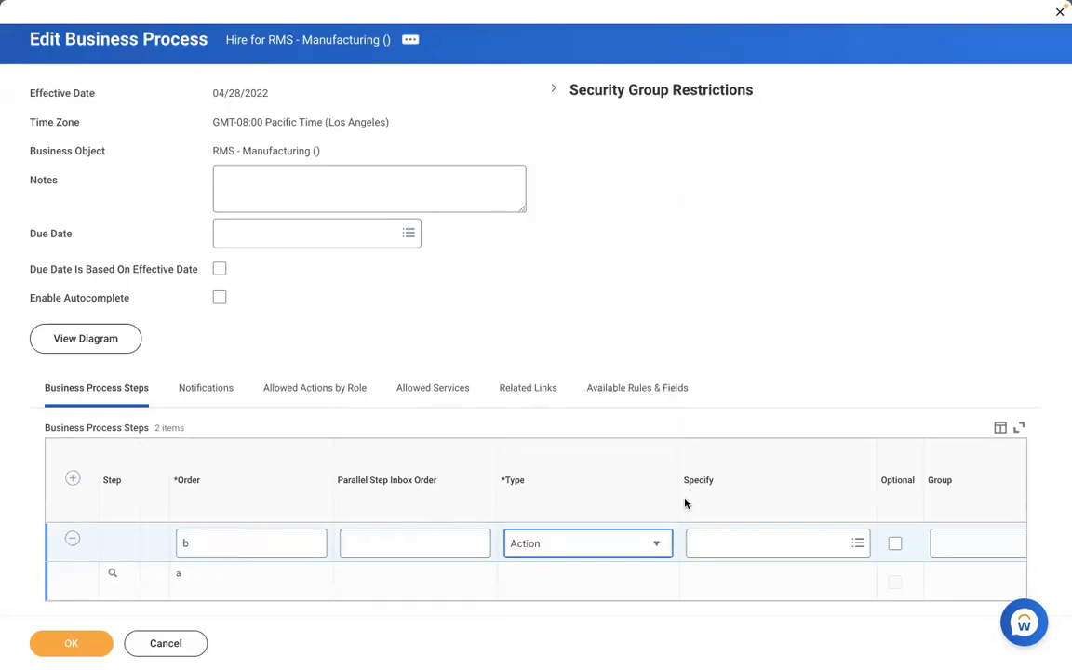
left_click(730, 543)
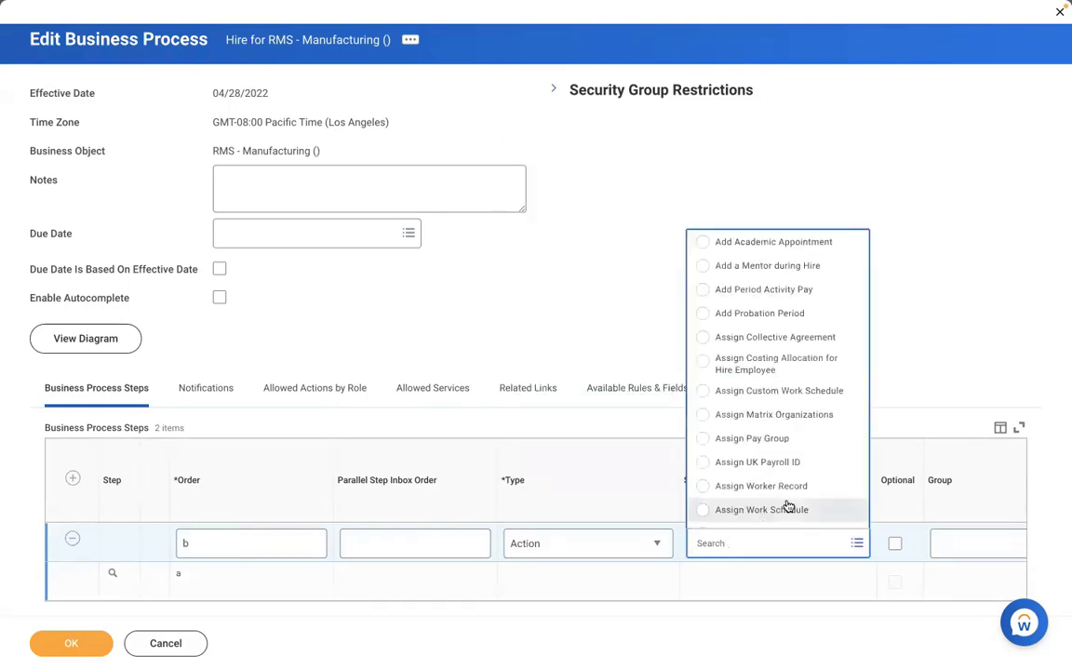
left_click(744, 439)
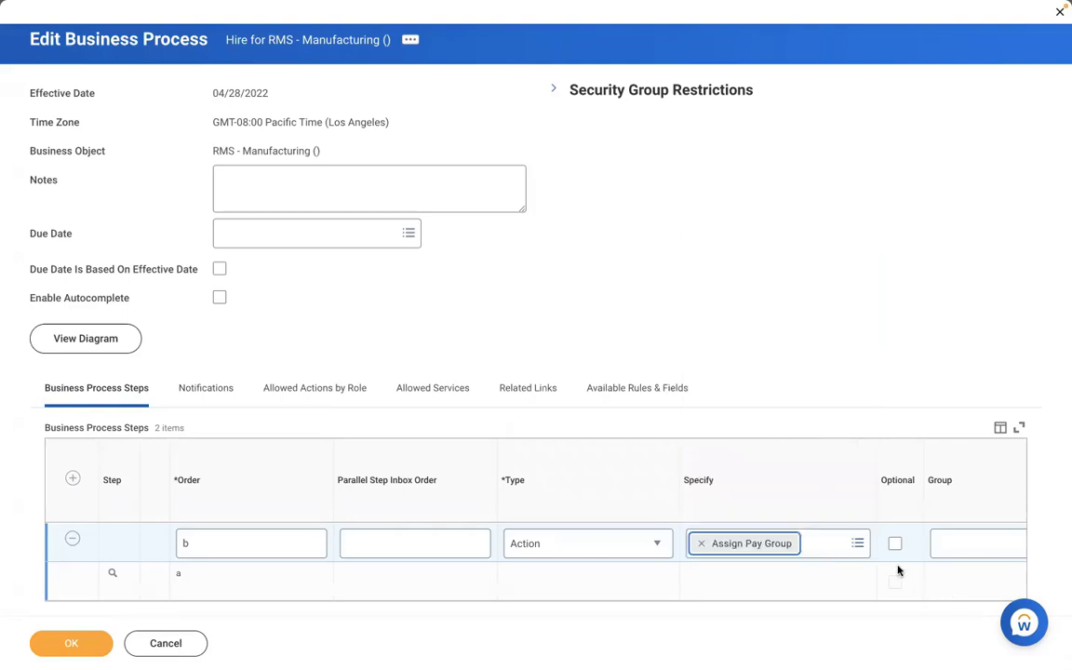
left_click(897, 570)
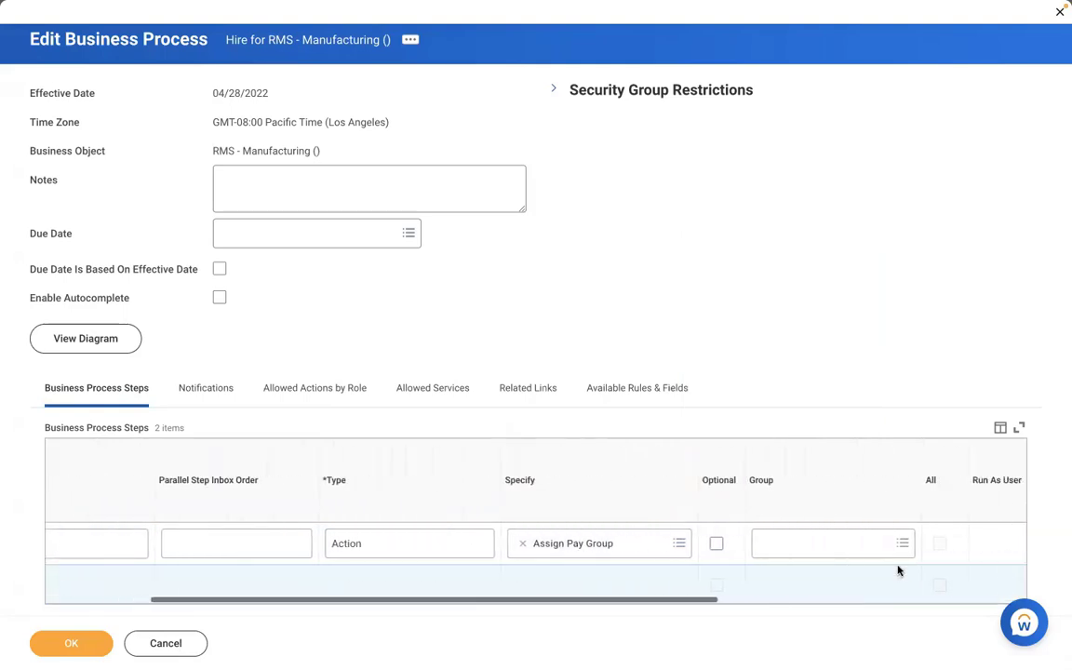
left_click(825, 544)
type("pay")
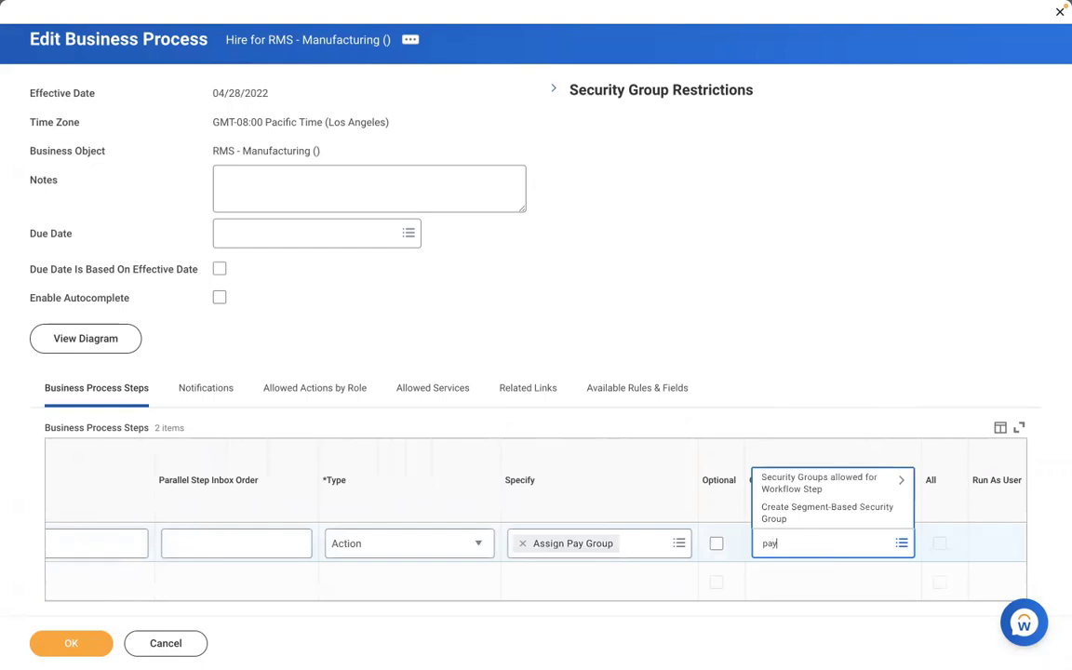
type("roll partner")
key("Return")
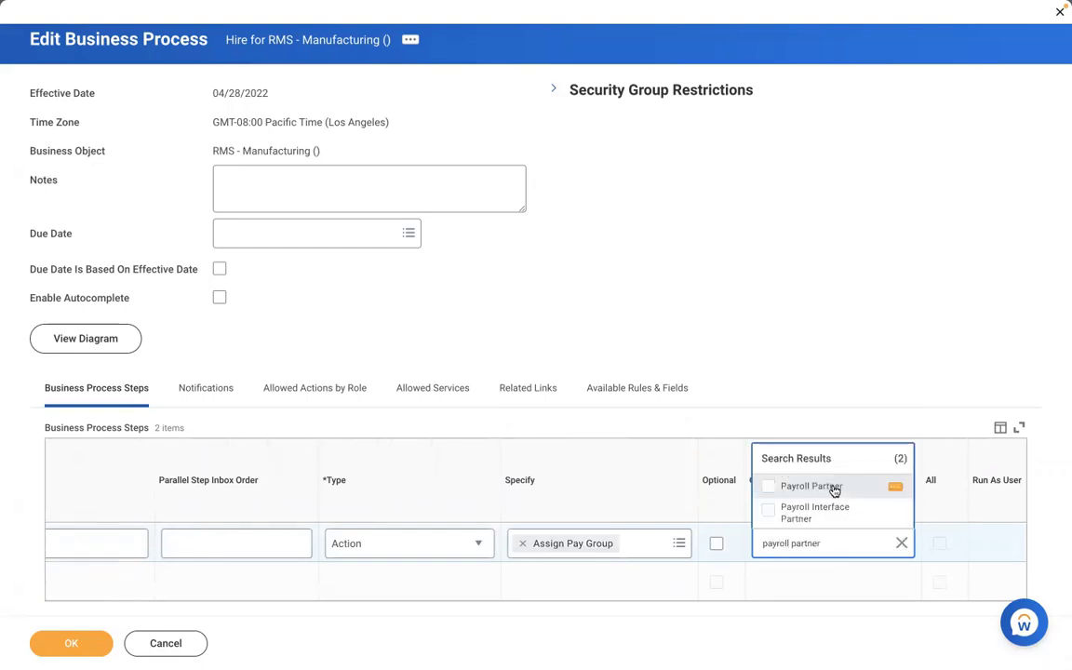
left_click(835, 487)
left_click(554, 332)
Preview the Payroll Partner security group details, then save the Hire process.
scroll(554, 332, "down", 1)
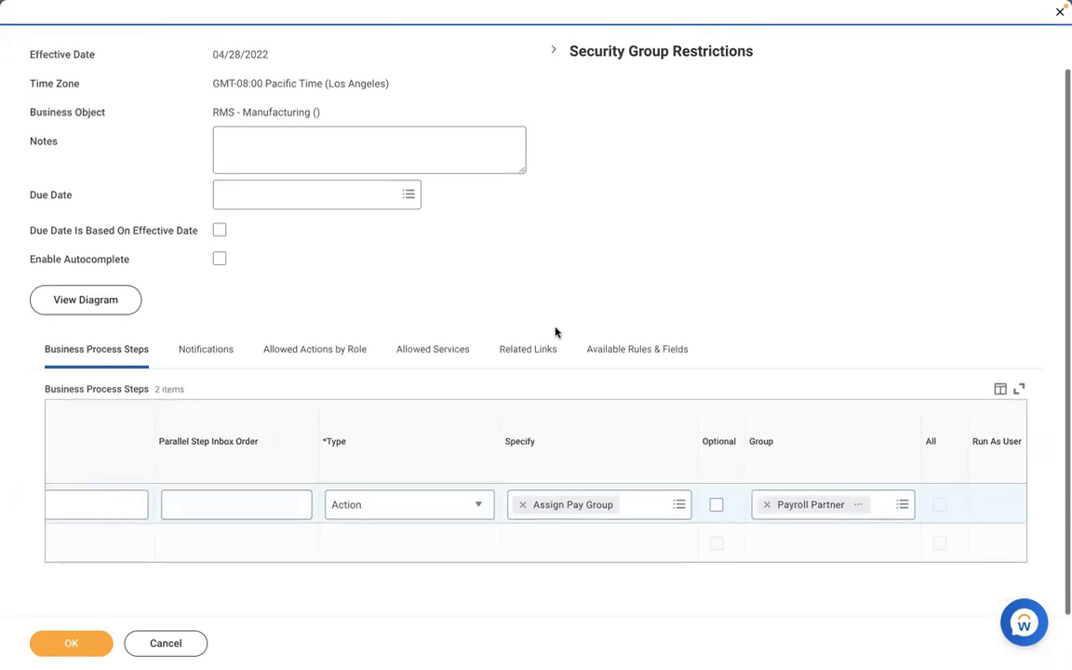
left_click(127, 562)
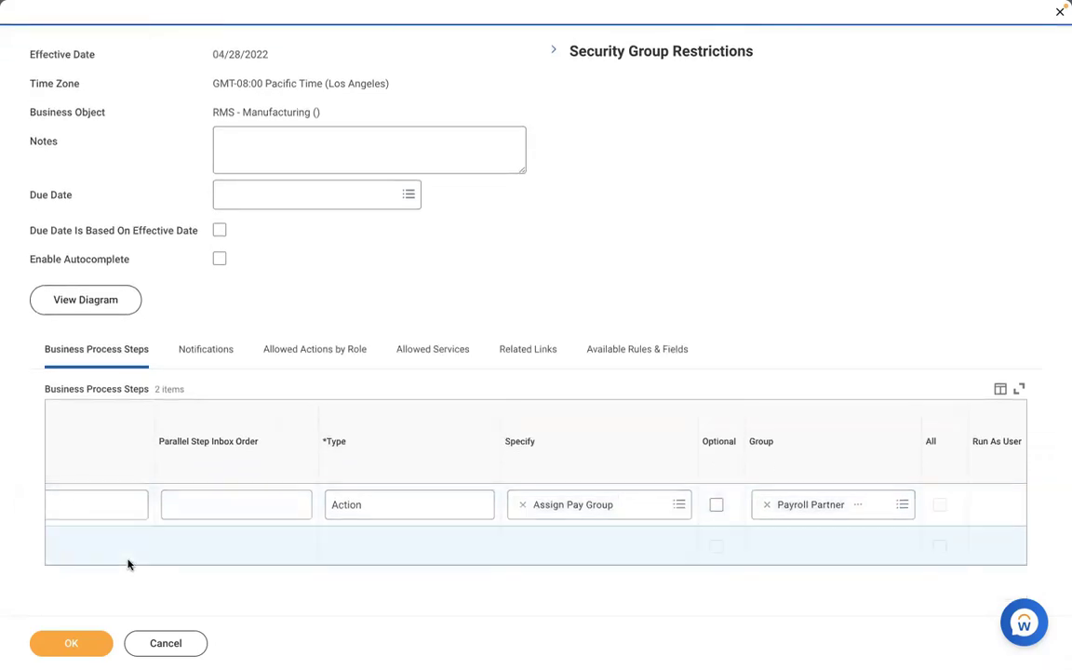
scroll(128, 563, "left", 4)
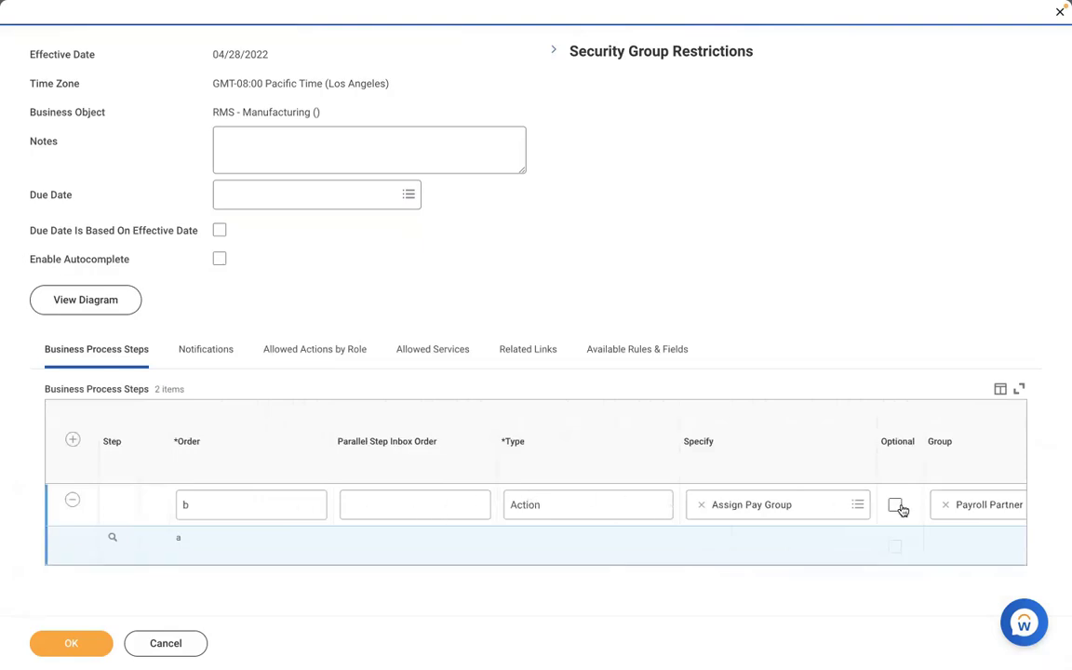
scroll(849, 545, "right", 1)
scroll(849, 545, "right", 6)
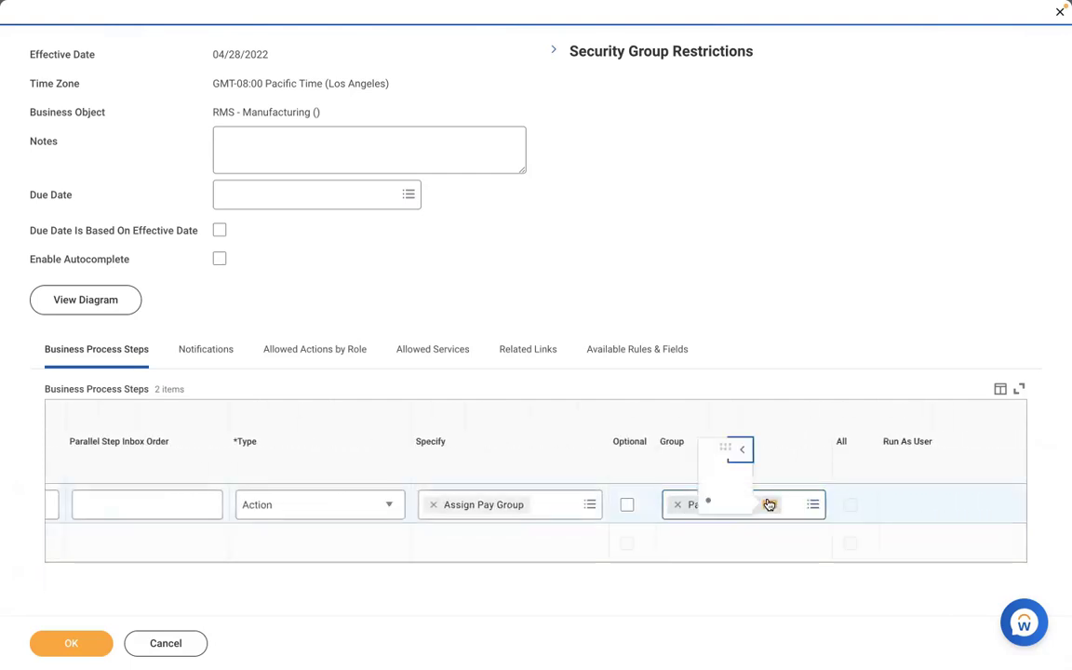
left_click(767, 503)
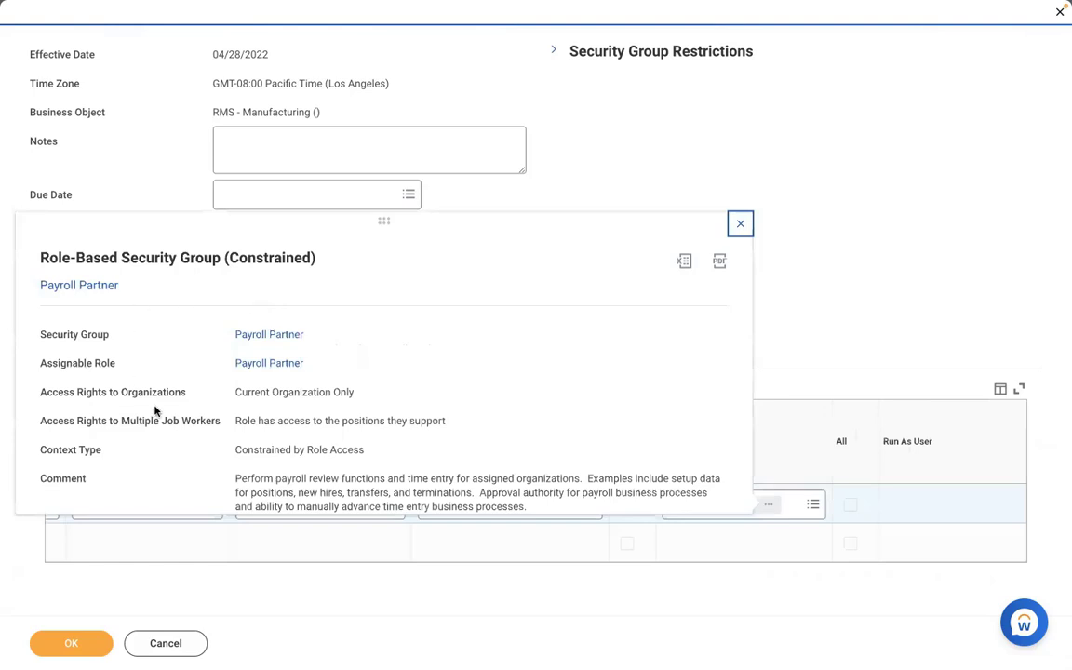
left_click(573, 188)
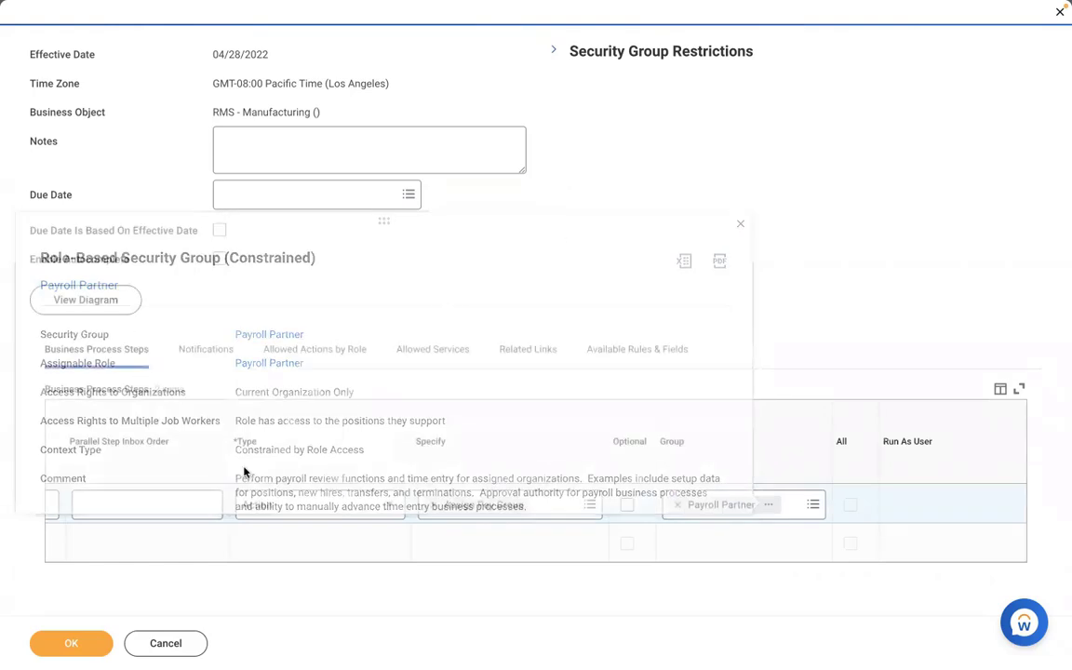
left_click(41, 646)
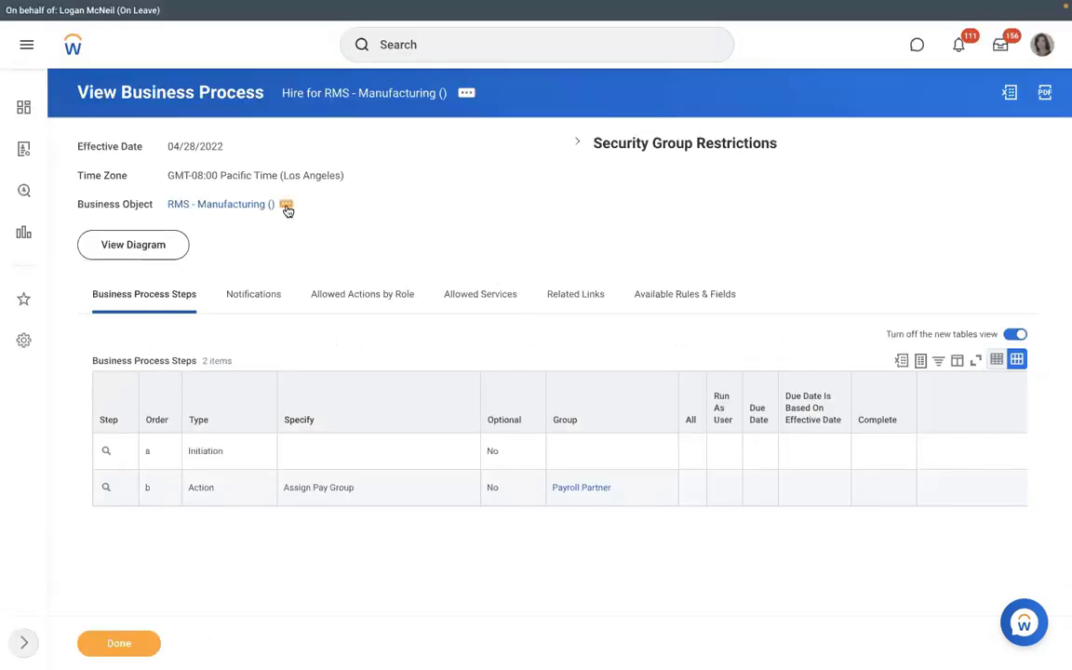
Use Create, Copy, or Link Definition on RMS - Manufacturing () and choose Assign Pay Group as the type.
left_click(286, 207)
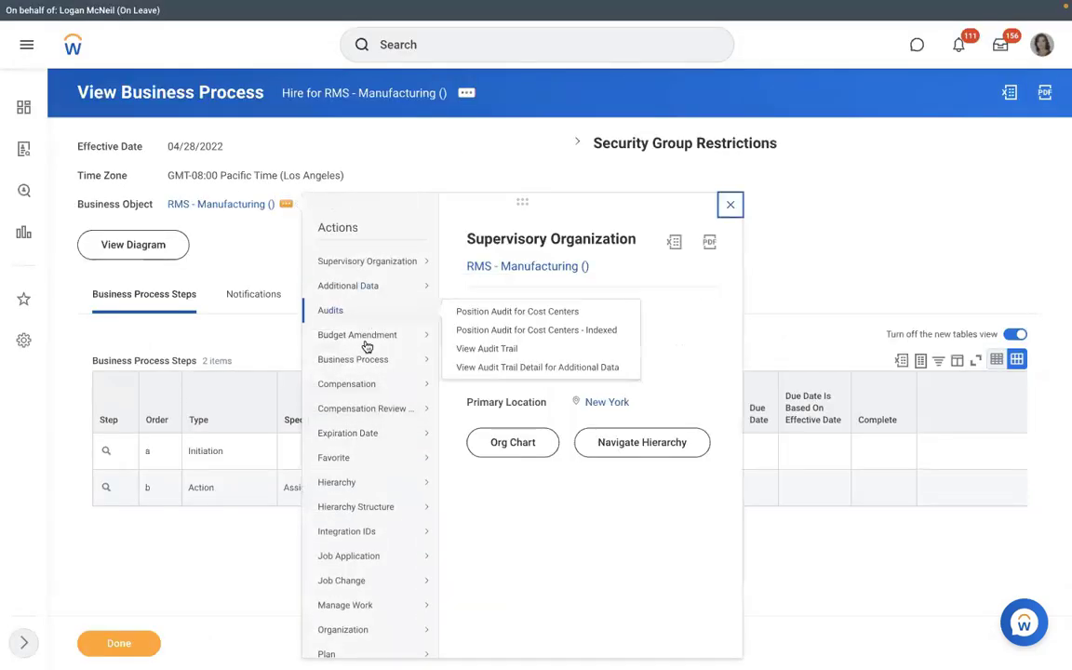
mouse_move(359, 360)
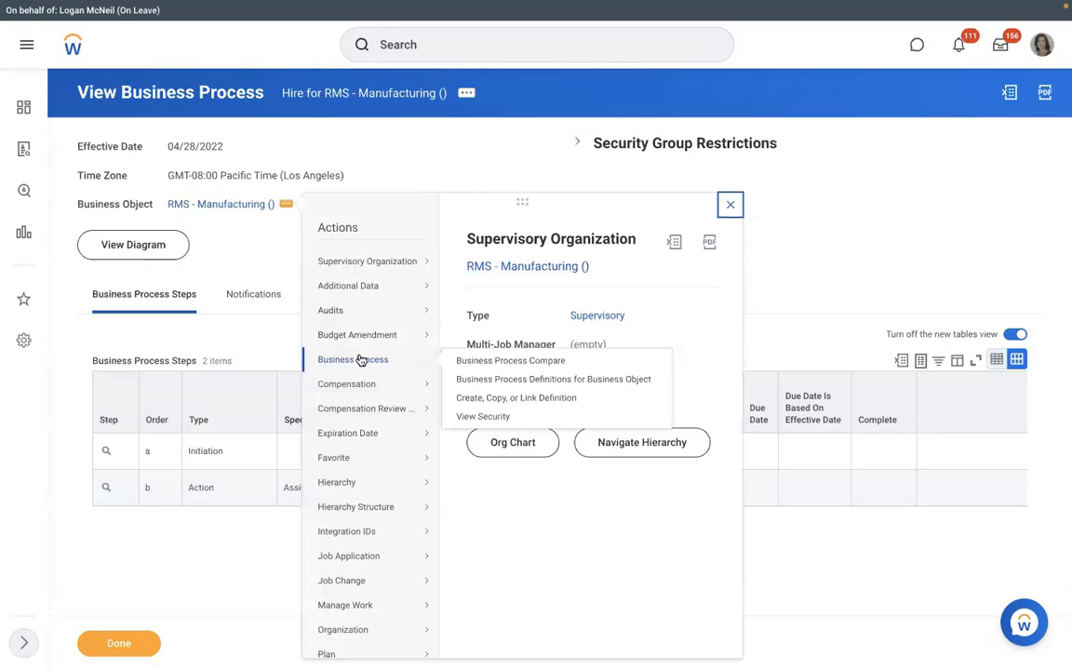
left_click(476, 399)
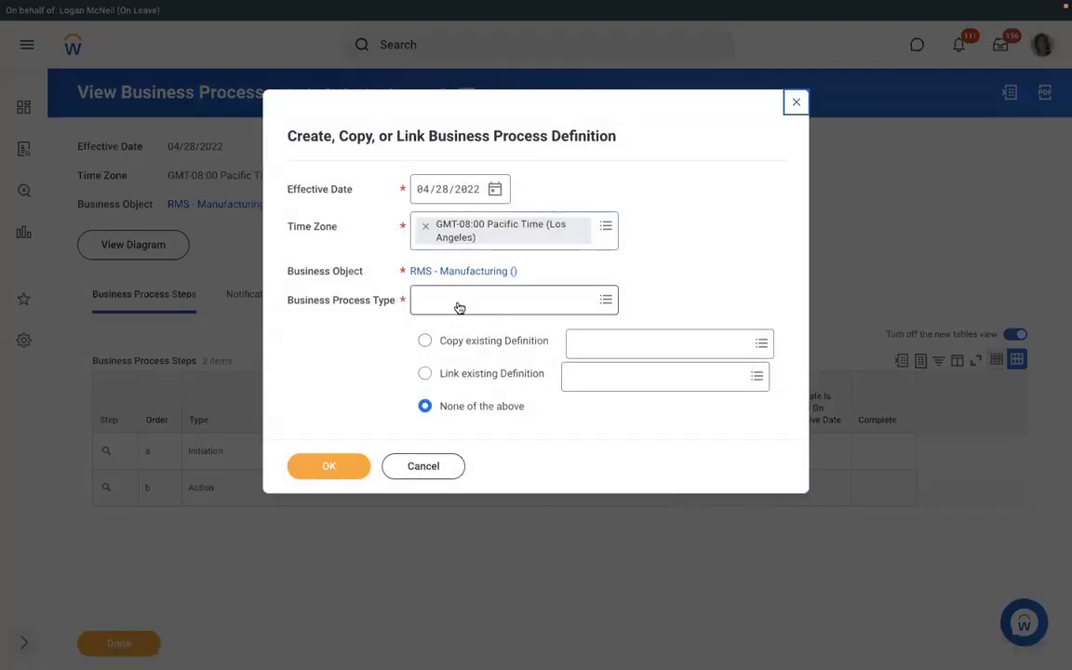
left_click(454, 301)
type("ass")
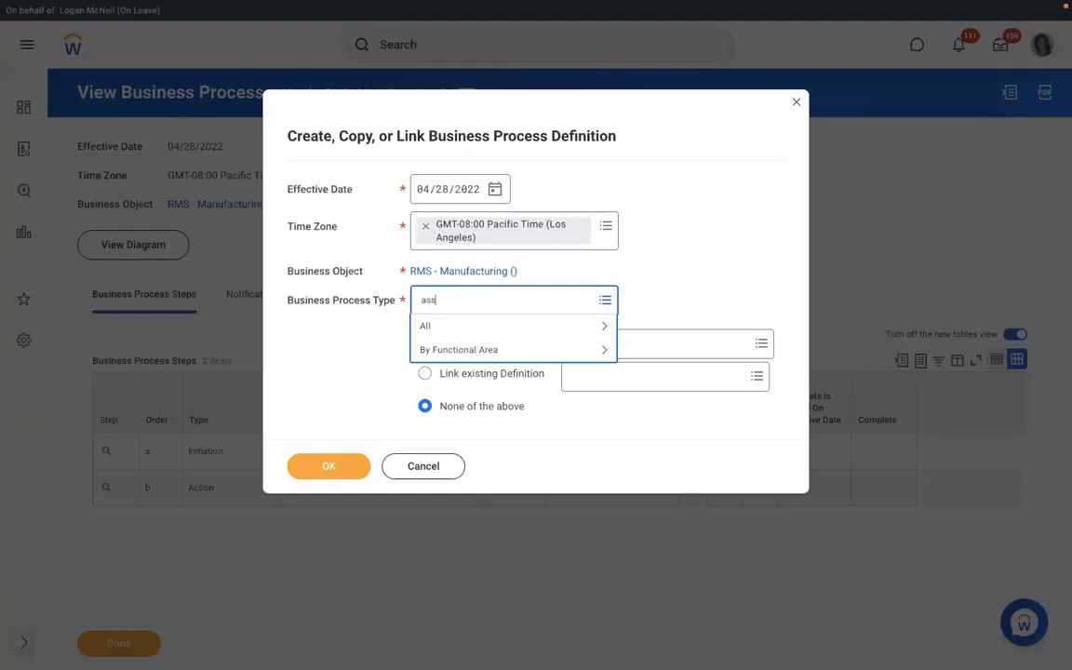
type("ign pay group")
key("Return")
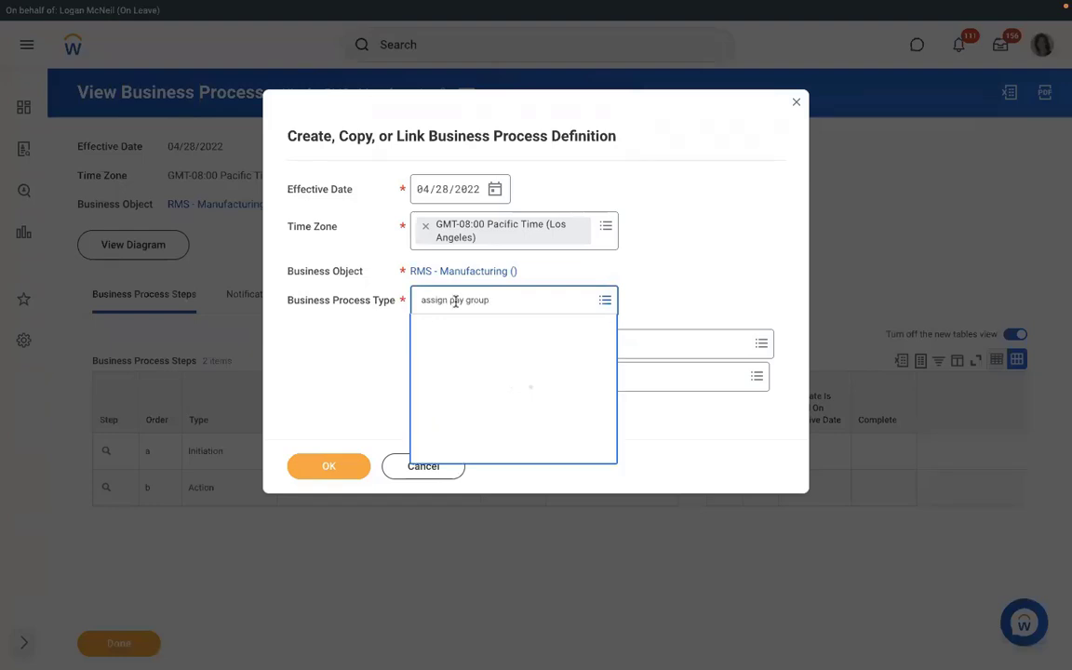
left_click(470, 356)
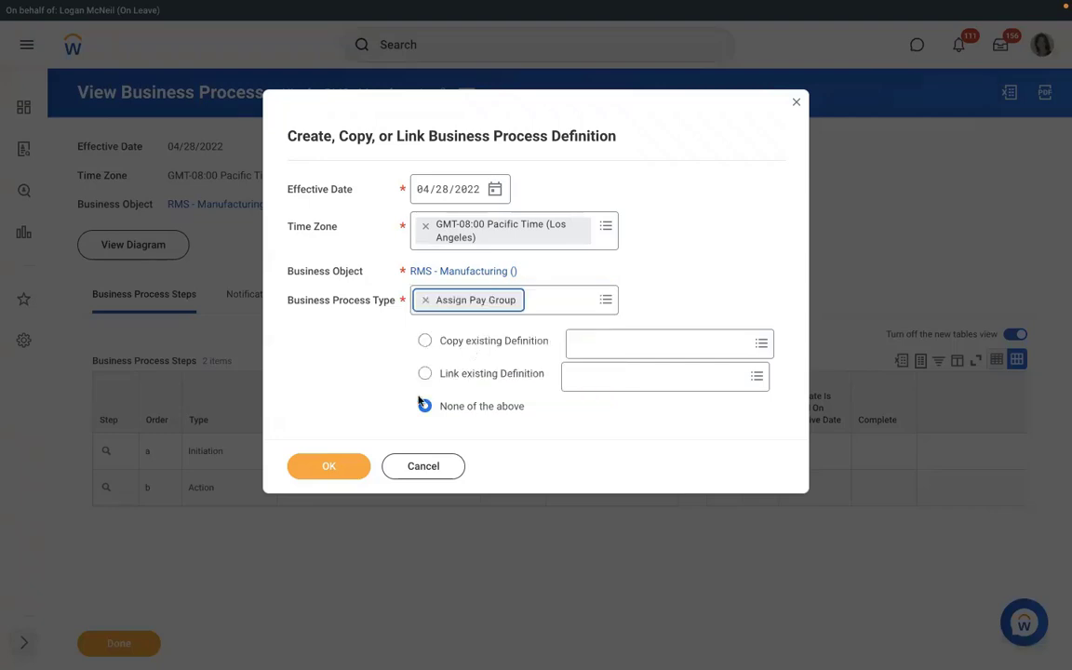
left_click(327, 467)
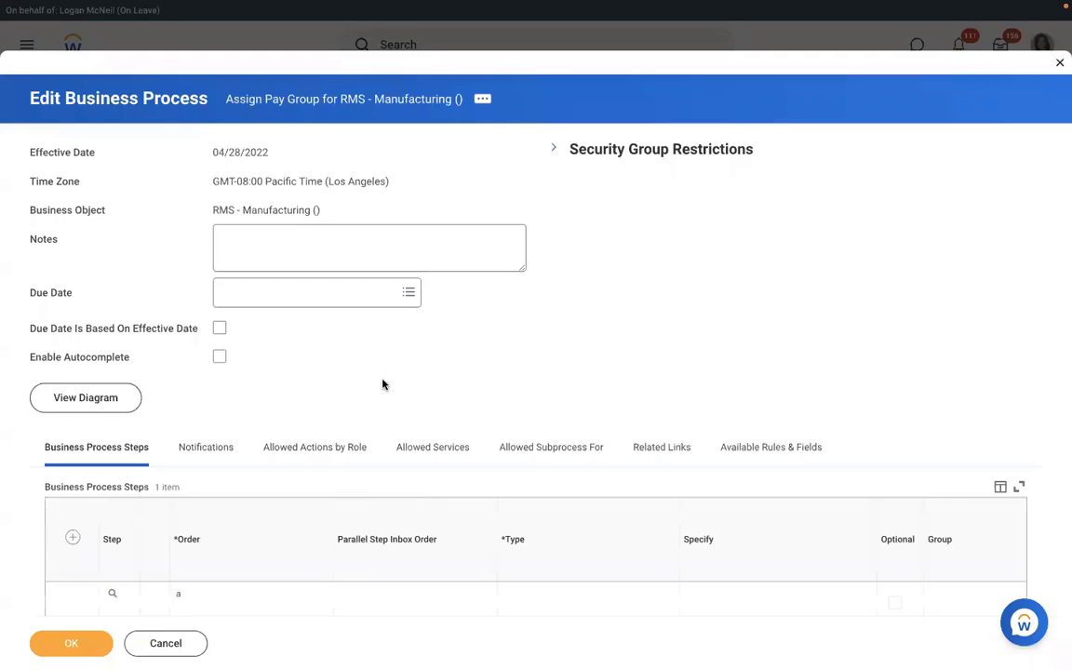
Insert Action step b performing Review Pay Group Assignment for Payroll Partner, then save the process.
scroll(382, 384, "down", 2)
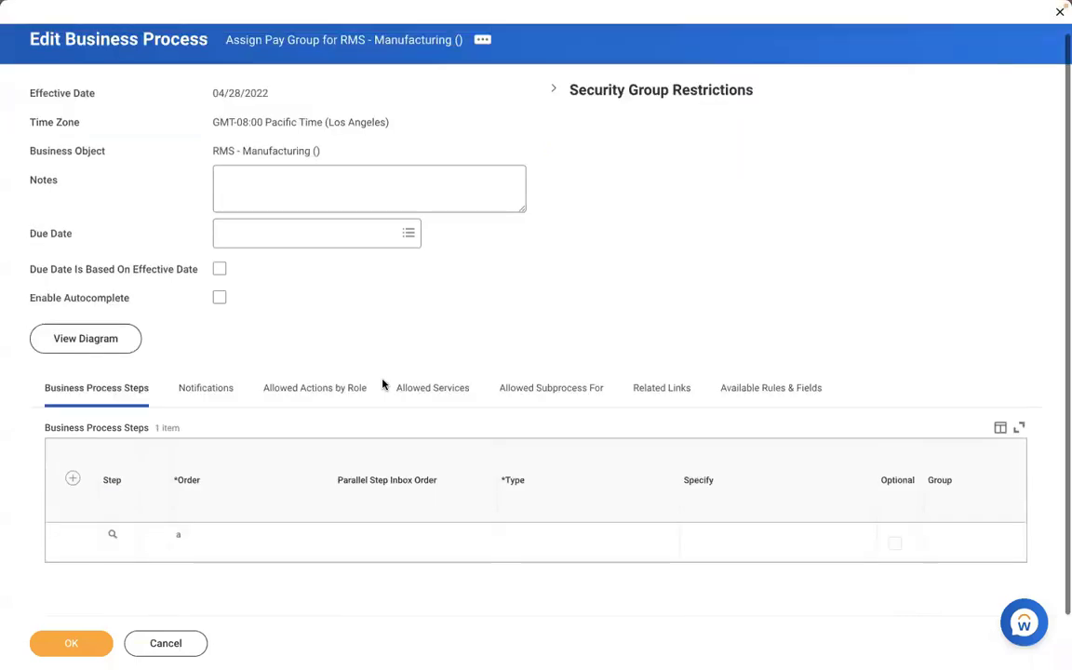
left_click(72, 478)
left_click(220, 540)
type("b")
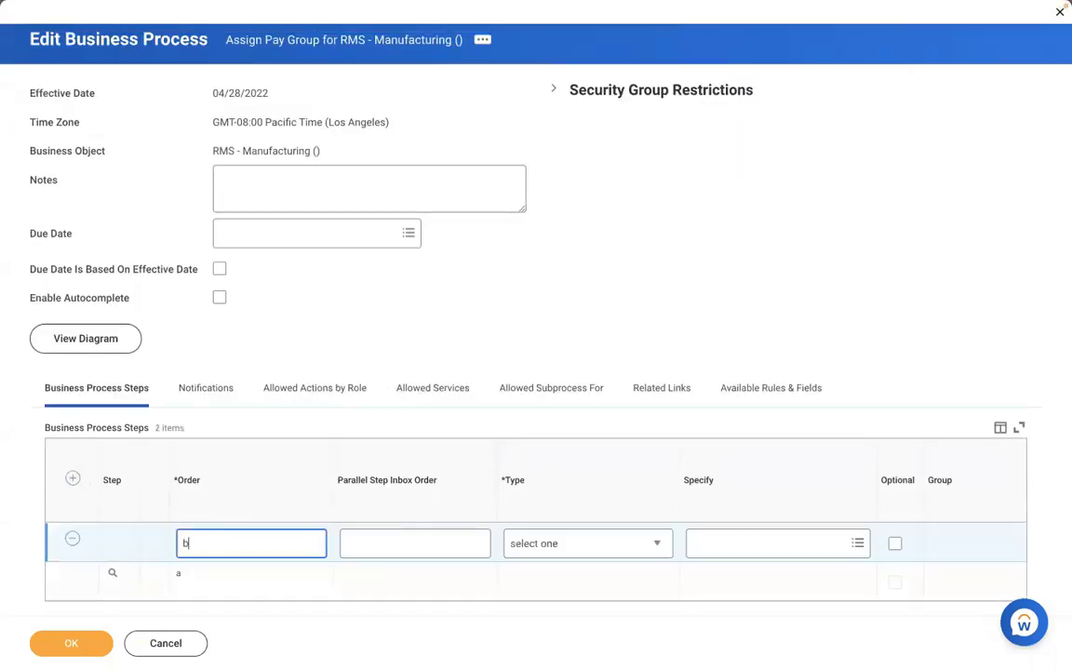
left_click(558, 544)
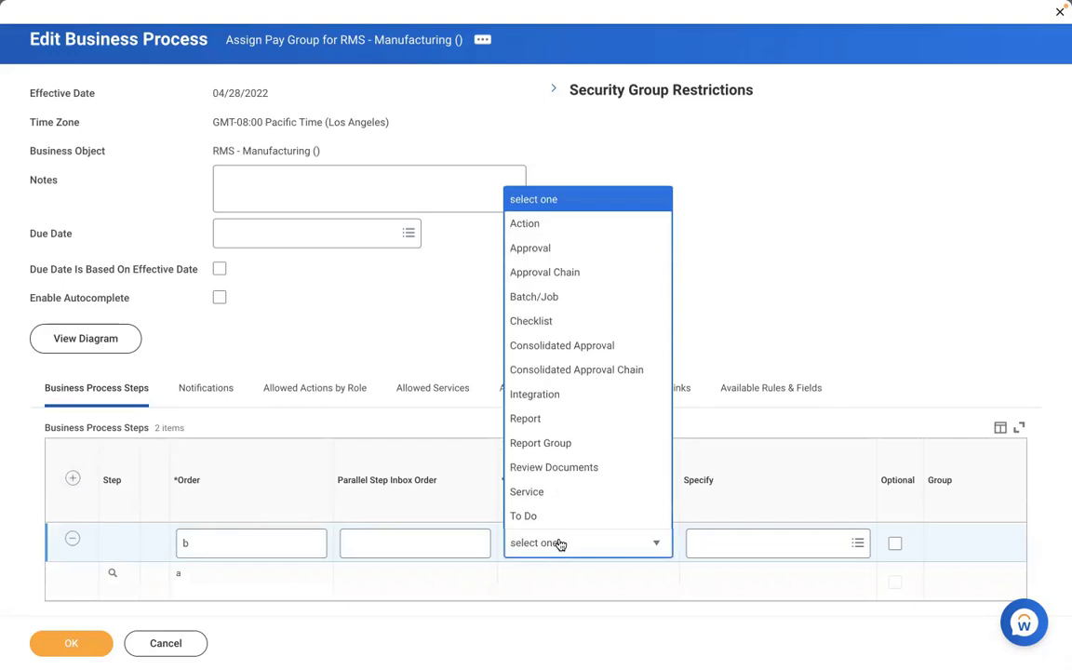
left_click(525, 225)
left_click(705, 544)
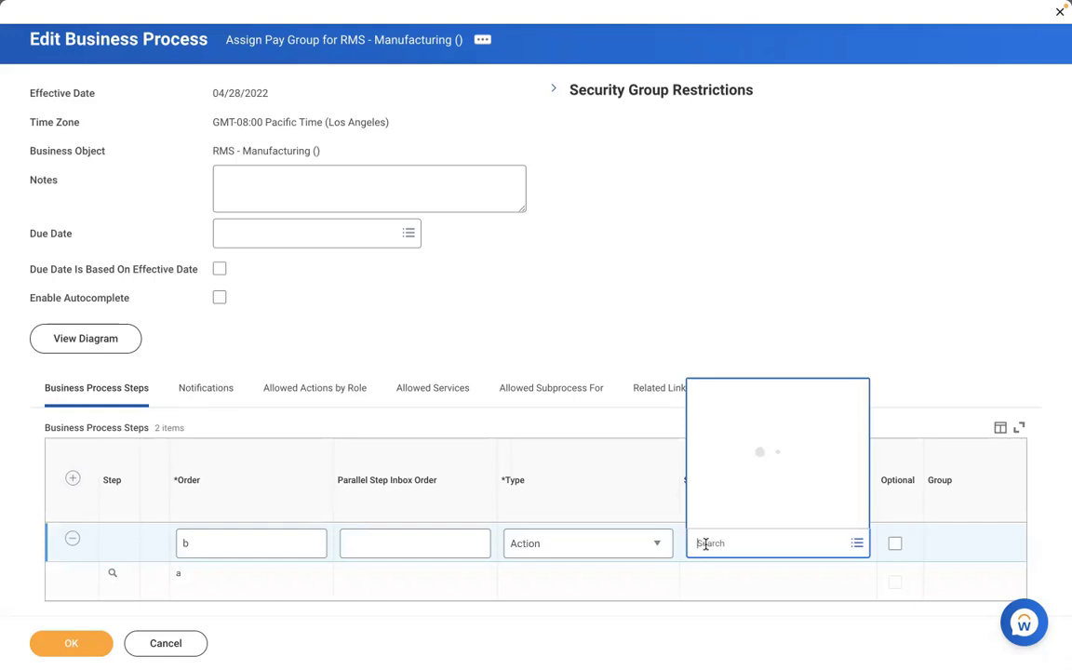
type("review")
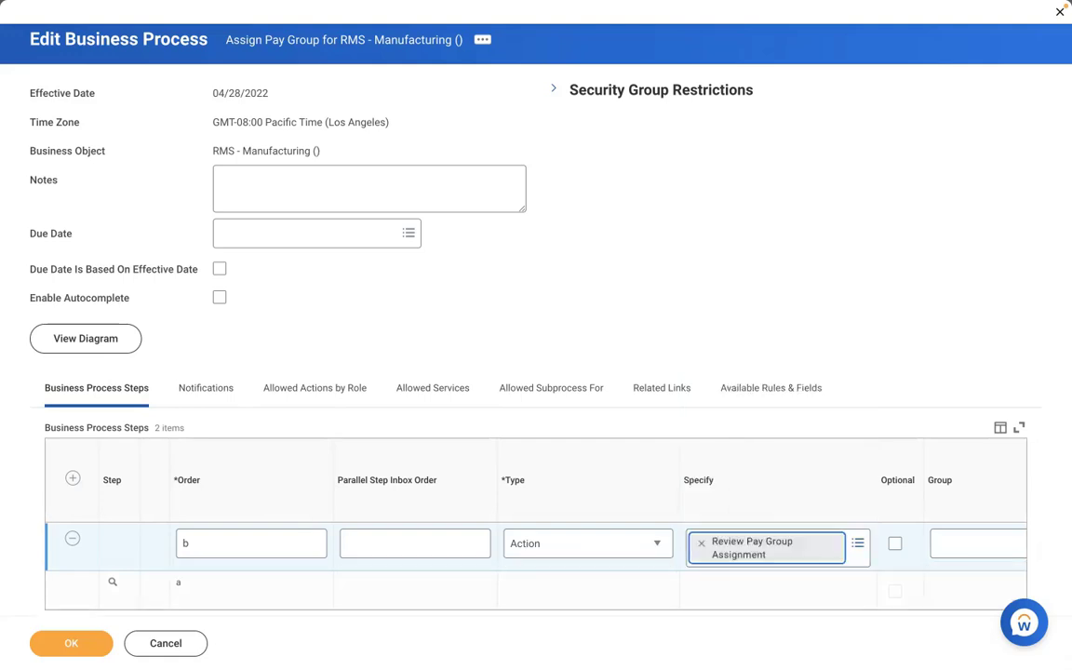
left_click(977, 543)
type("pa")
type("yroll pa")
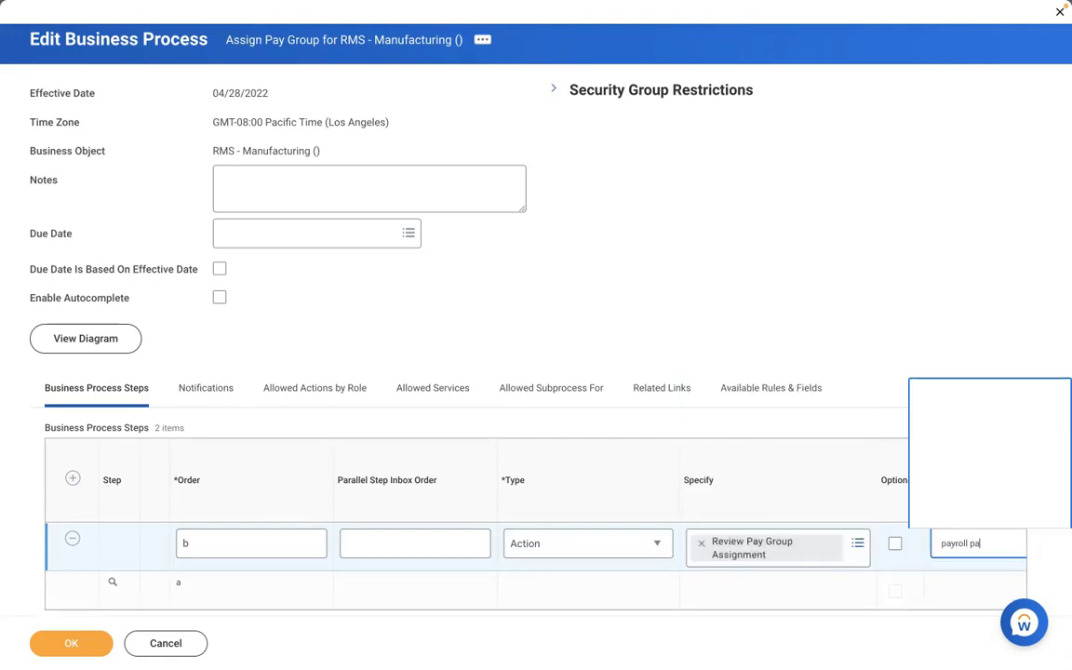
type("rt")
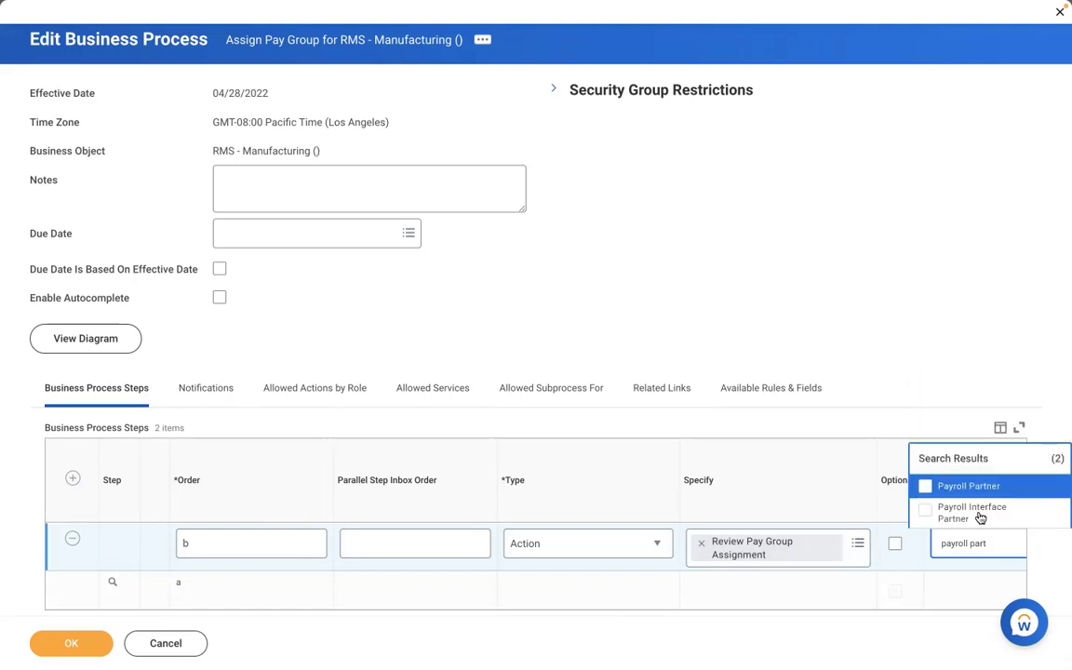
key("Return")
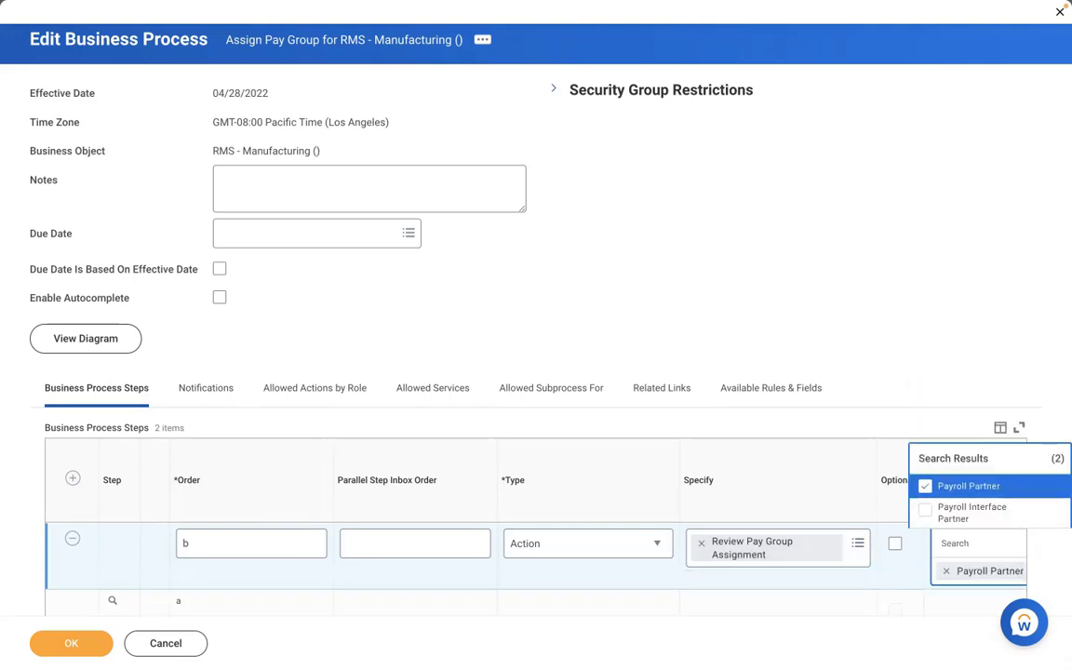
left_click(74, 643)
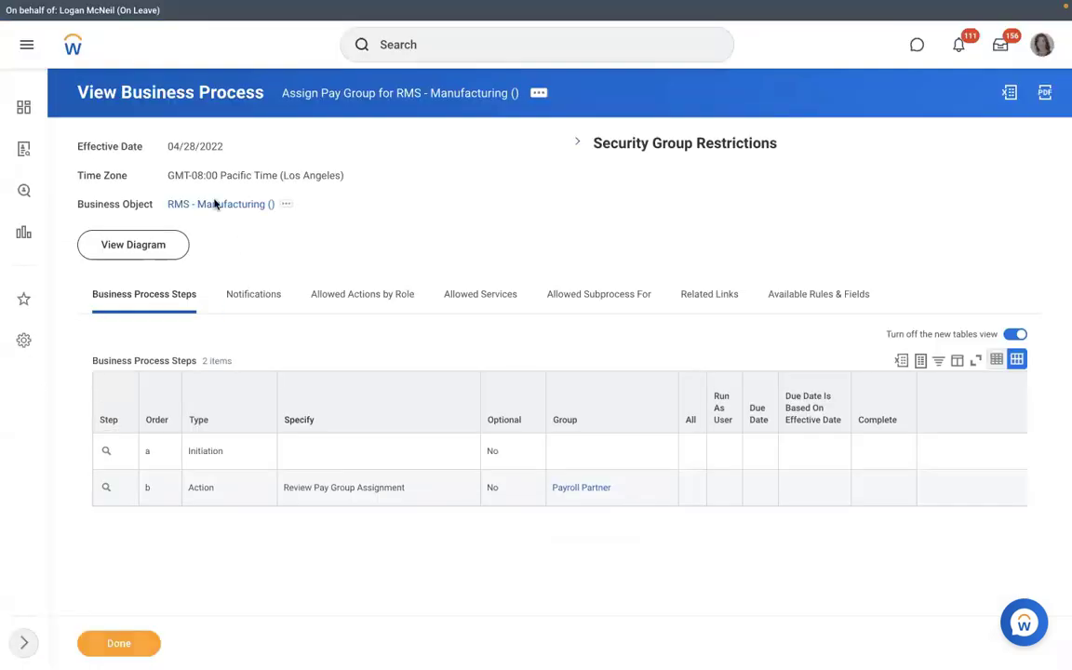
Start Create Position for RMS - Manufacturing and set the number of positions to 3.
left_click(223, 204)
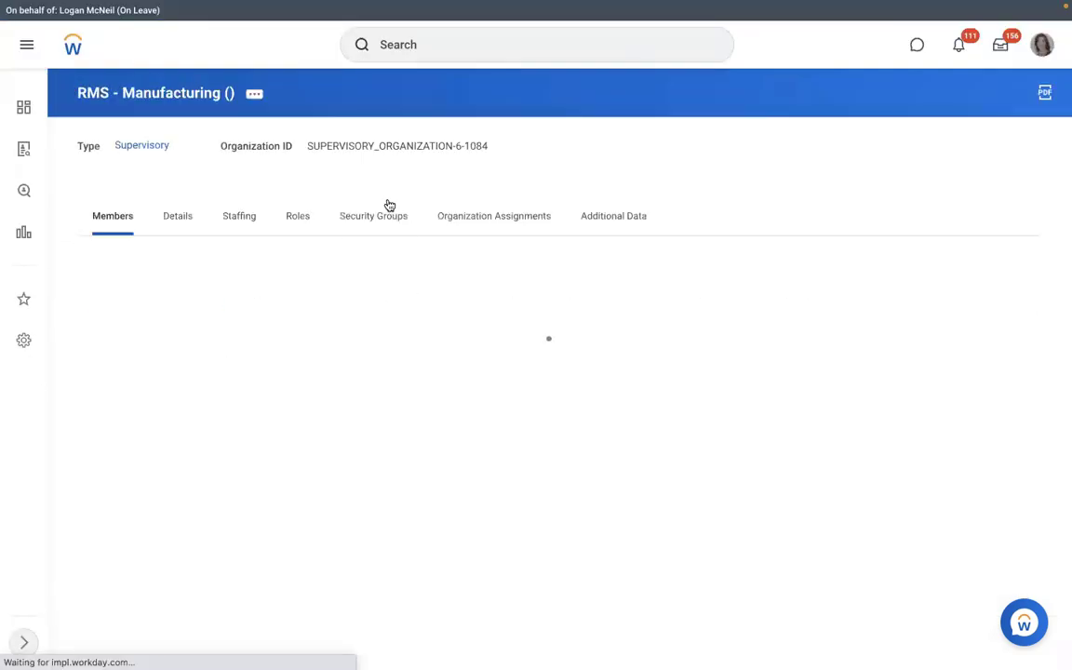
left_click(253, 95)
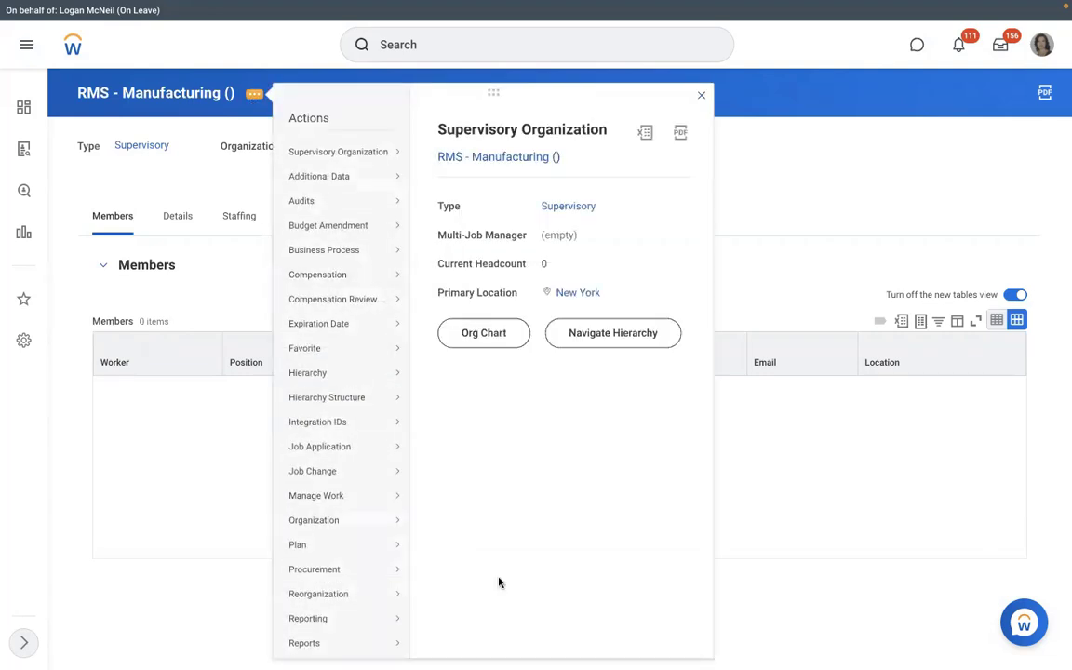
scroll(425, 531, "down", 3)
scroll(424, 531, "down", 1)
mouse_move(334, 502)
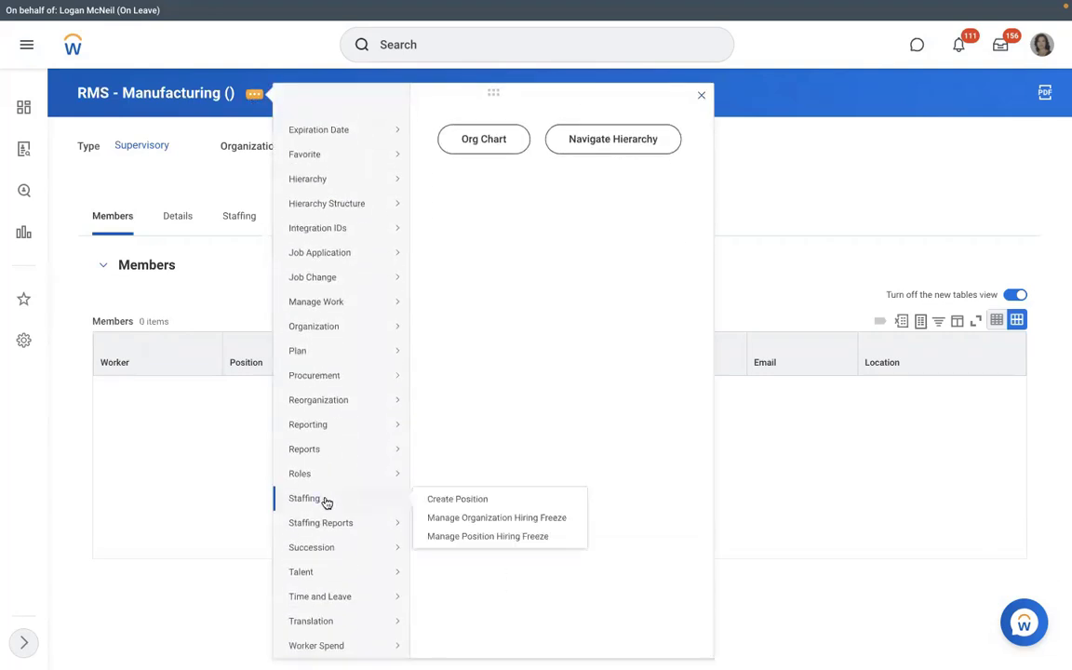
left_click(450, 499)
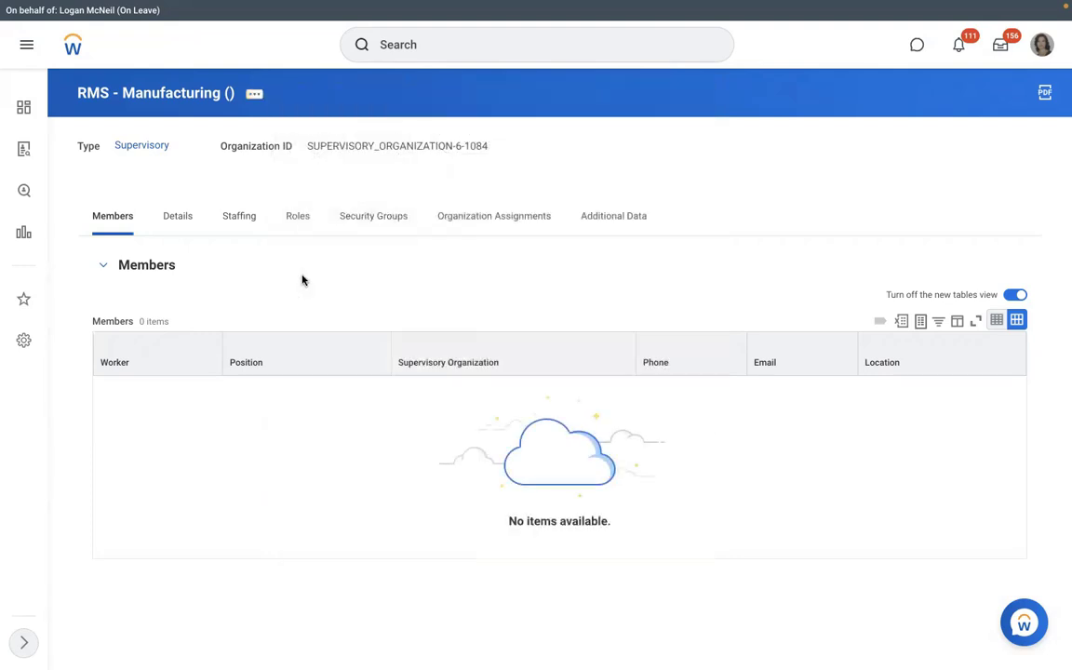
left_click(248, 261)
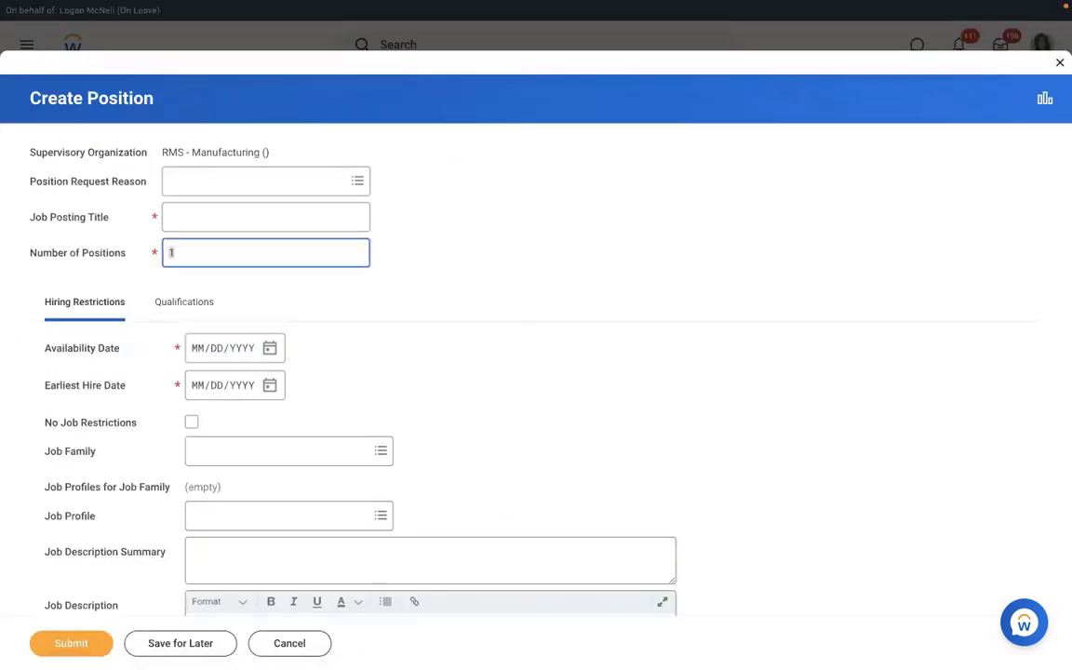
type("3")
Enter job posting title 'Executive Manager IT' with availability and earliest hire dates 01/01/2022.
left_click(192, 226)
type("E")
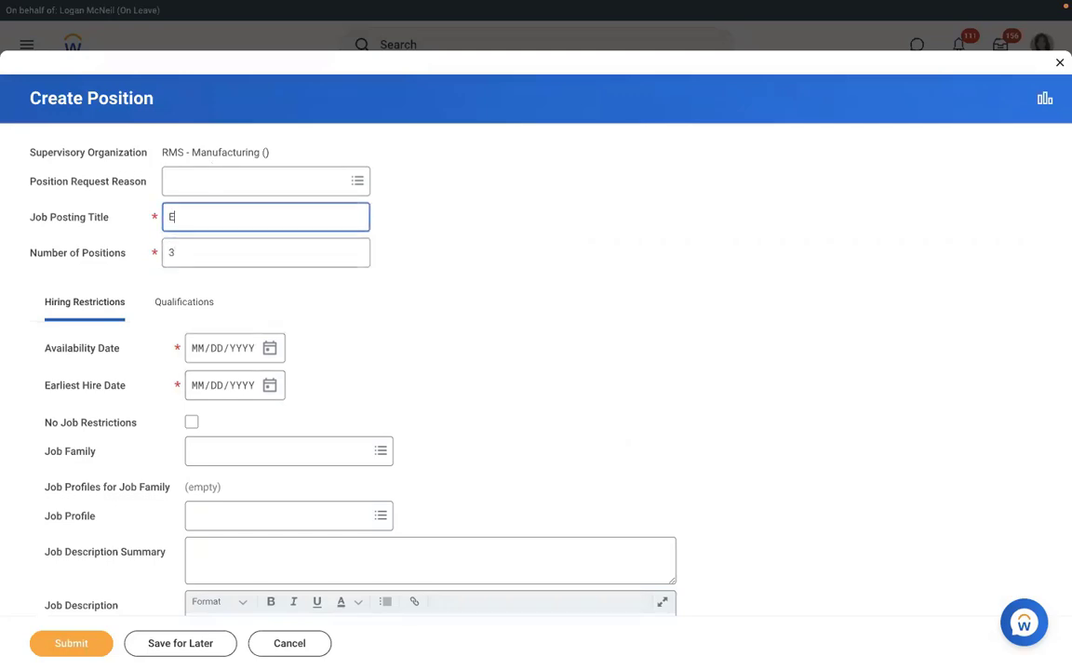
type("xecutive Manage")
key("BackSpace")
key("BackSpace")
key("BackSpace")
key("BackSpace")
key("BackSpace")
type("Executive Manager I")
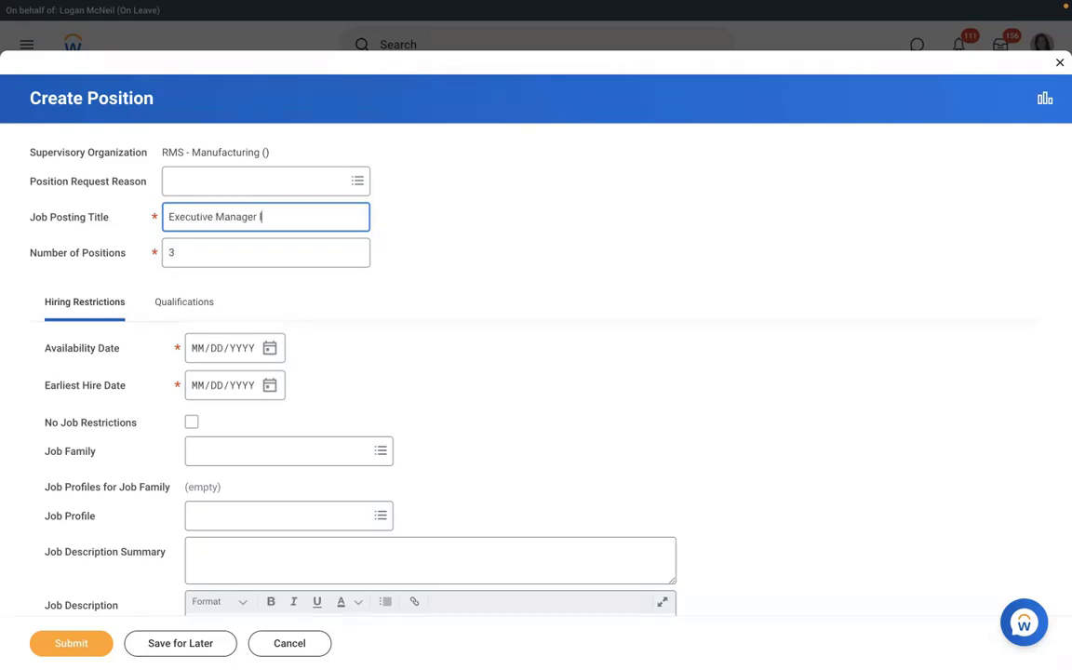
type("T")
left_click(197, 357)
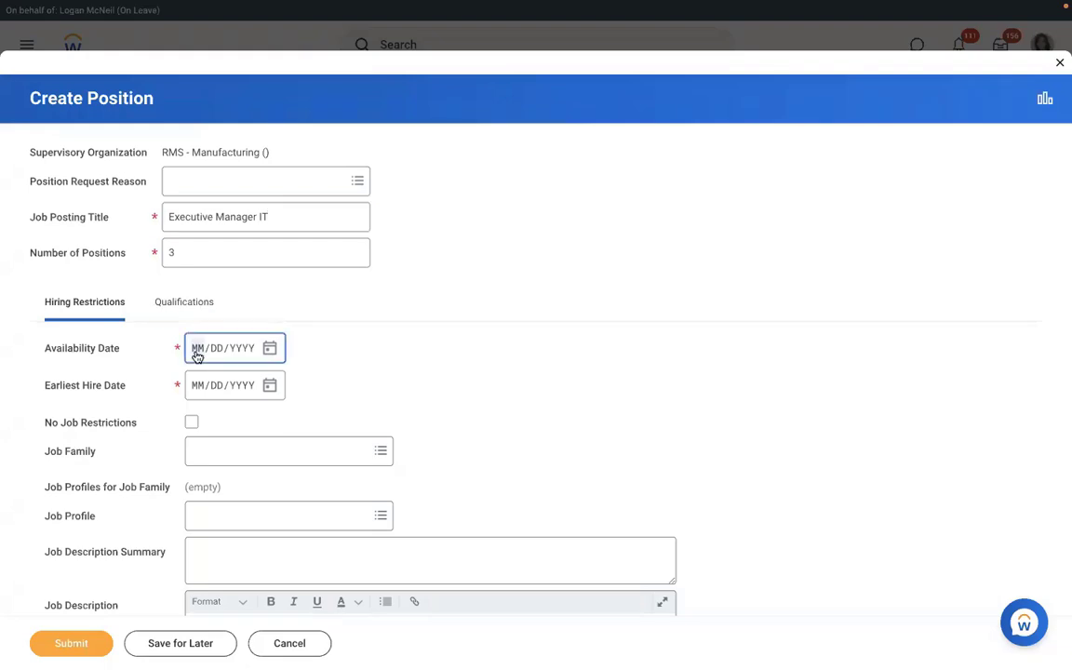
type("01/01/2022")
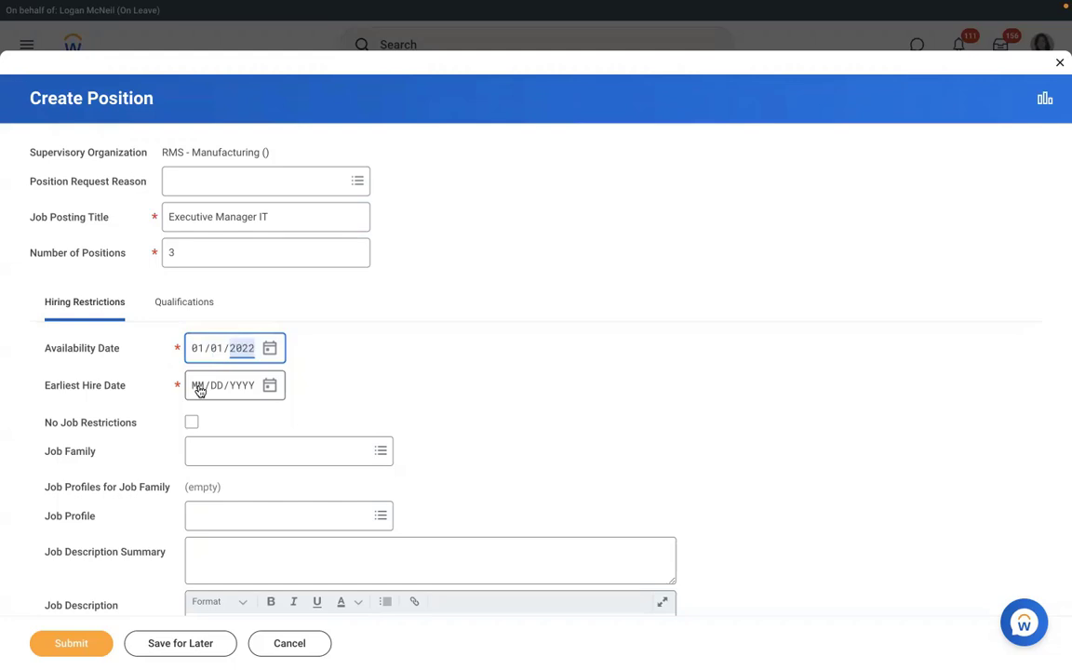
left_click(199, 390)
type("01/01/2022")
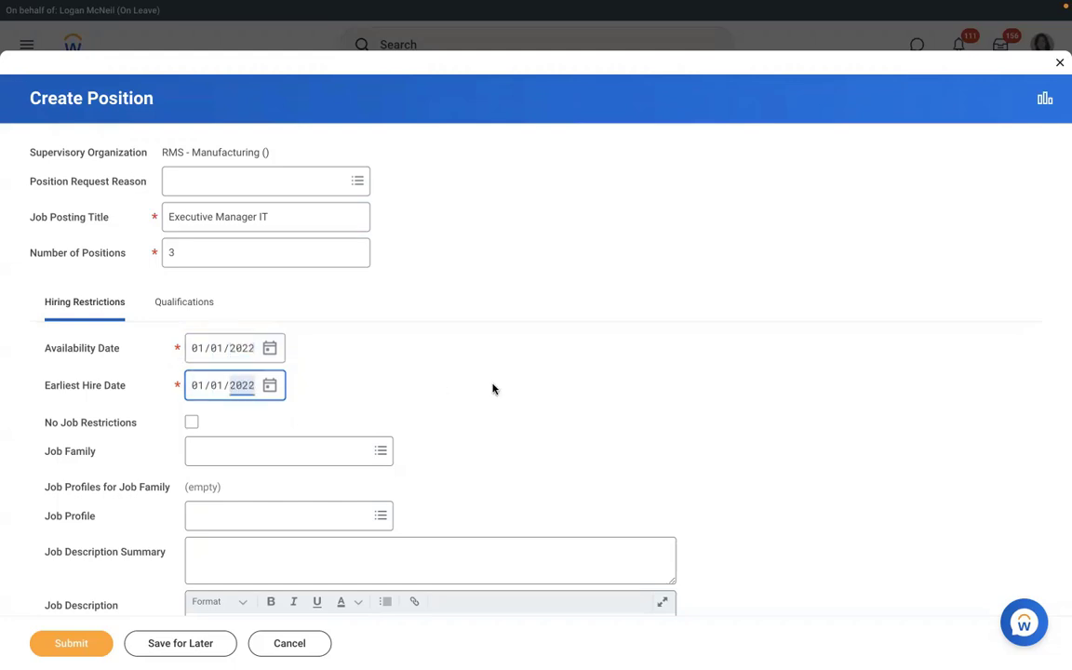
left_click(494, 387)
Set the position's location to New York and its time type to part time.
scroll(494, 387, "down", 2)
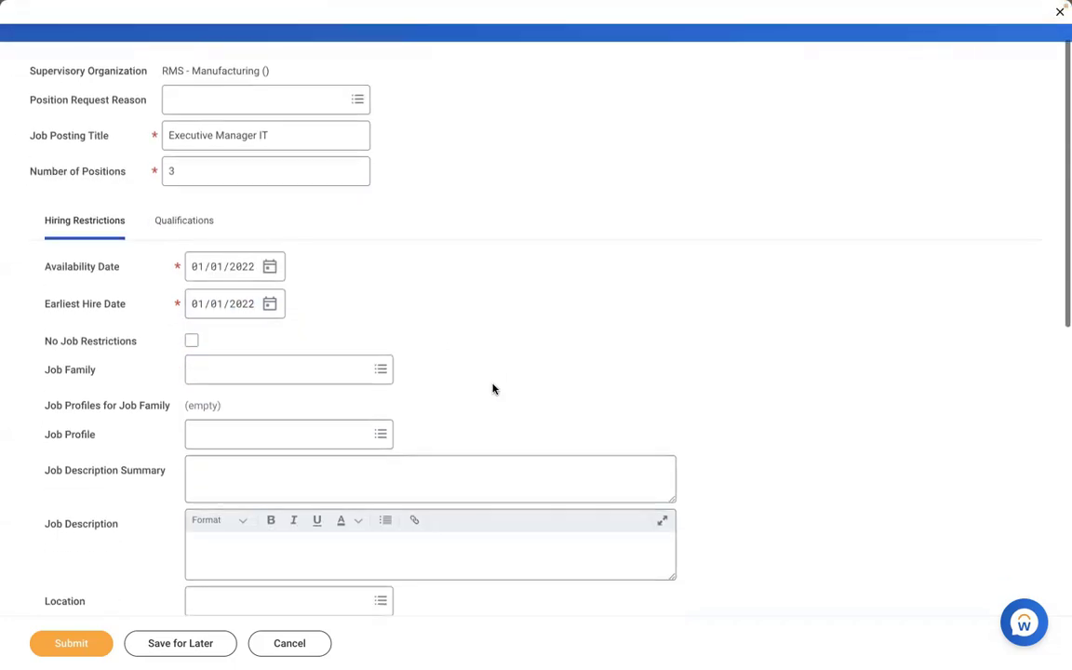
scroll(494, 389, "down", 3)
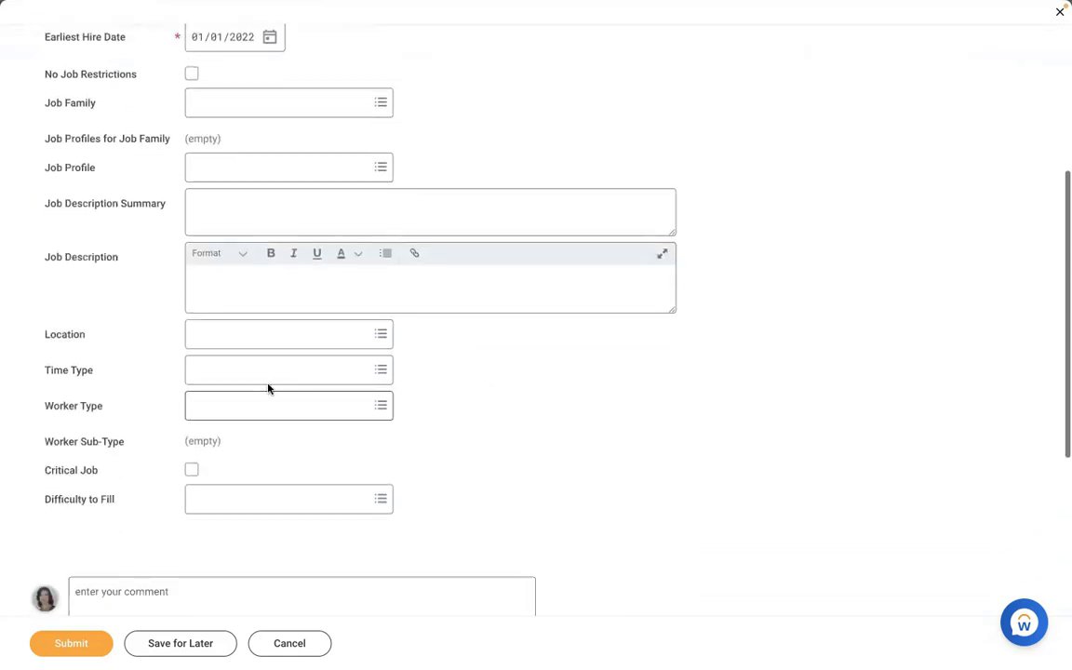
left_click(268, 334)
type("new")
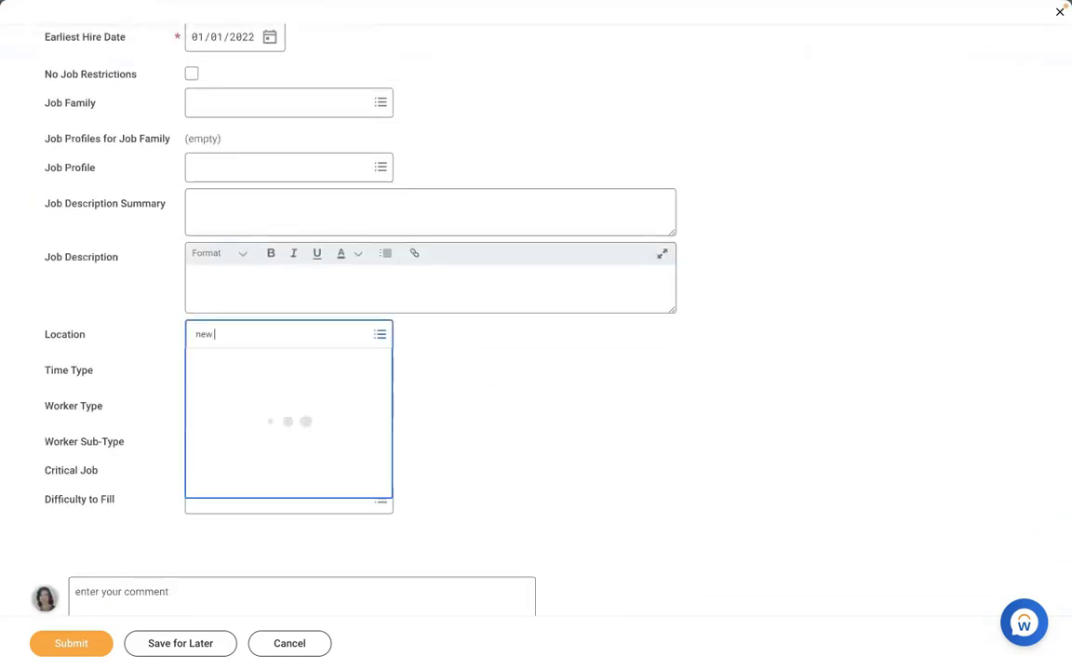
type(" york")
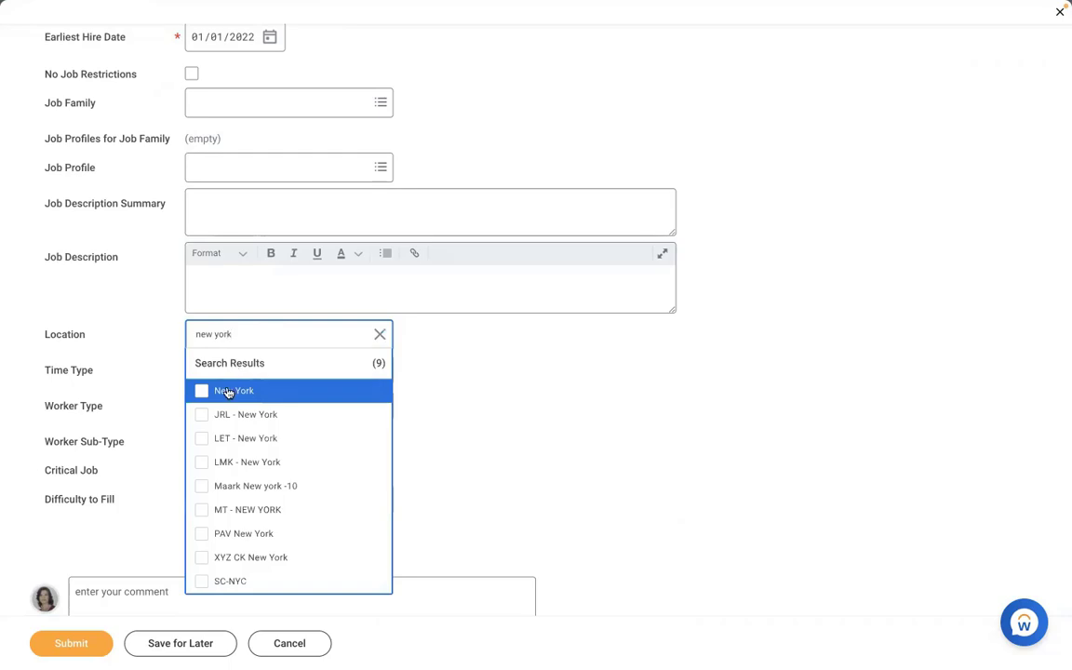
left_click(228, 391)
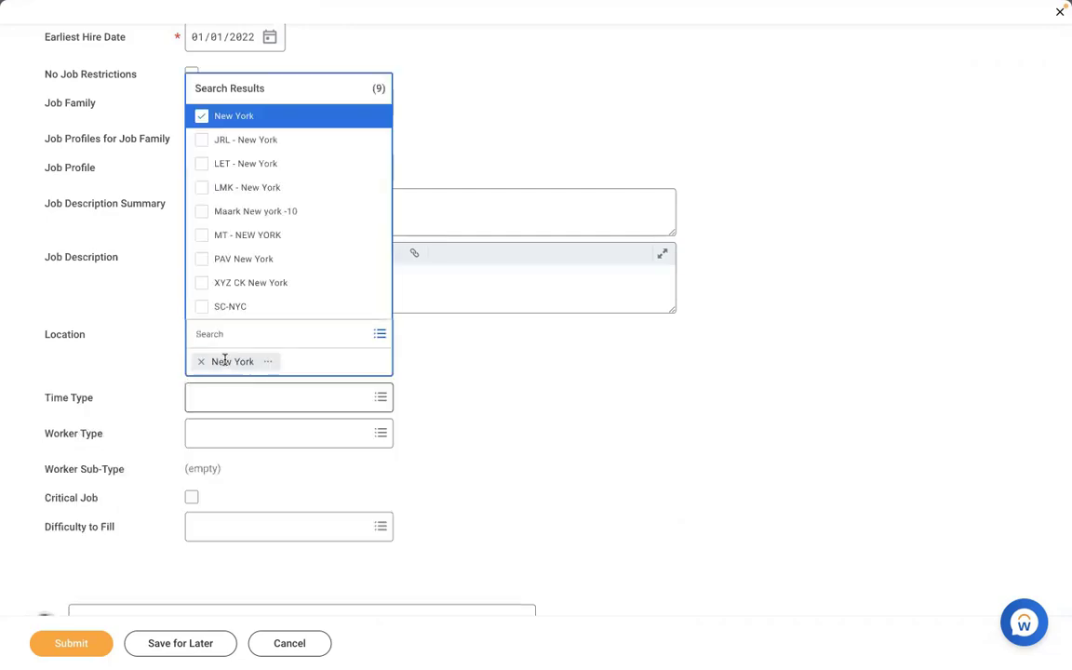
left_click(224, 359)
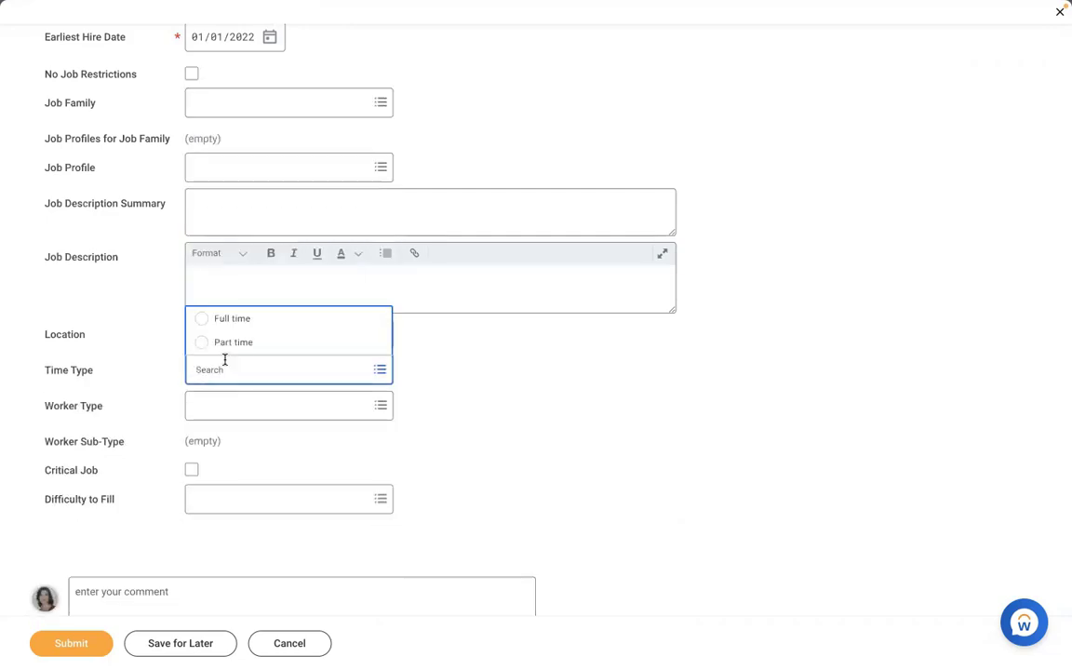
left_click(225, 359)
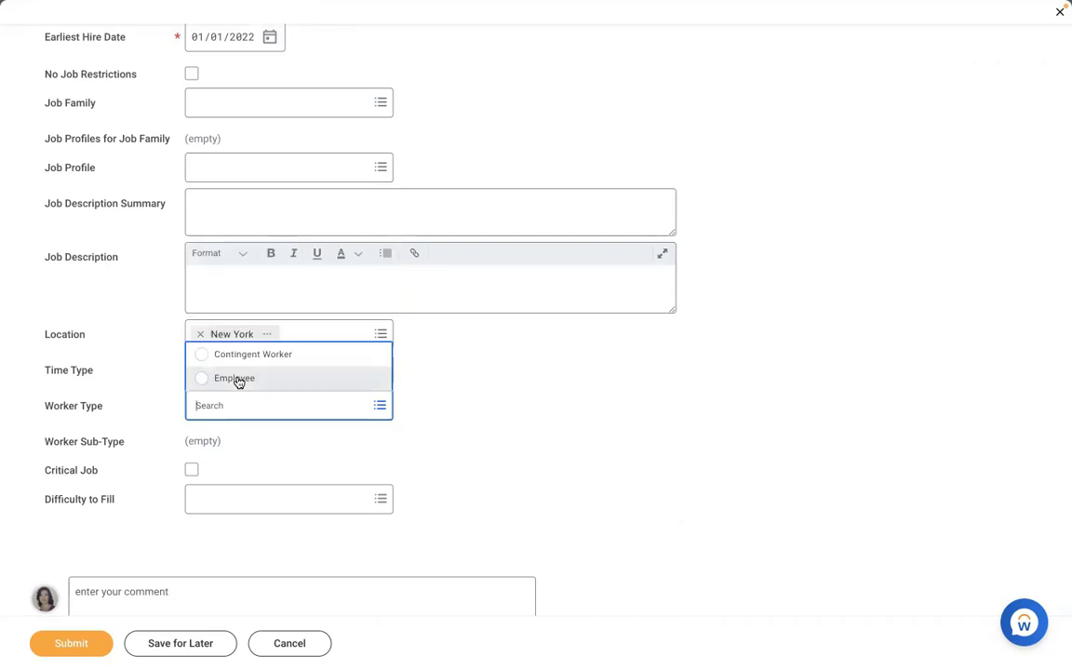
Choose Worker Type Employee, Worker Sub-Type Regular and Job Profile AMD - Manager HR.
left_click(236, 379)
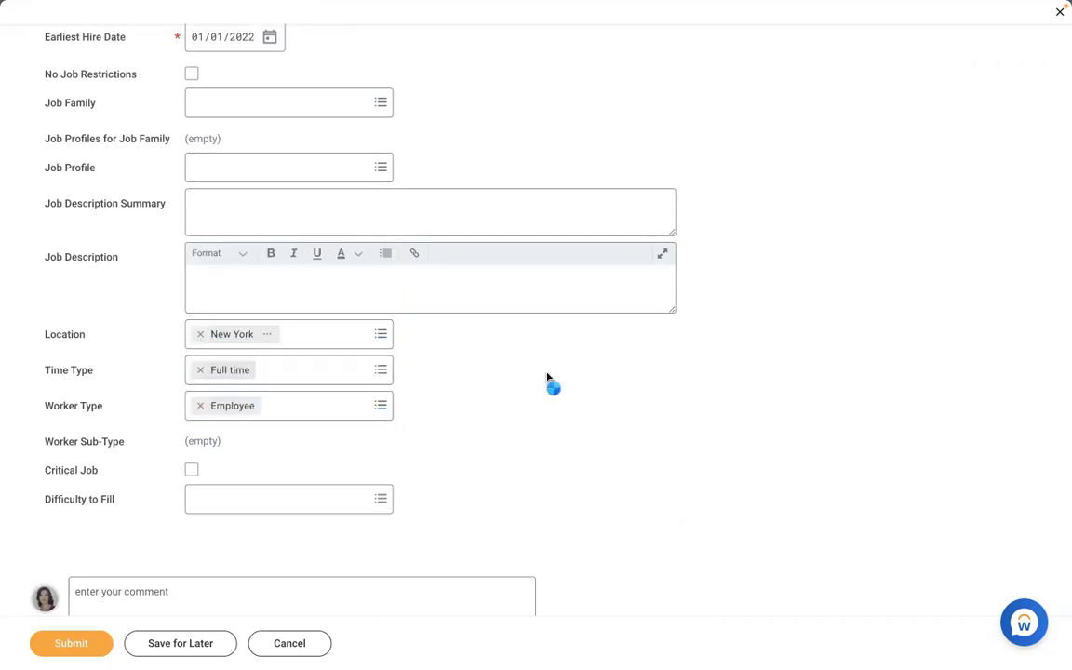
left_click(259, 441)
type("reg")
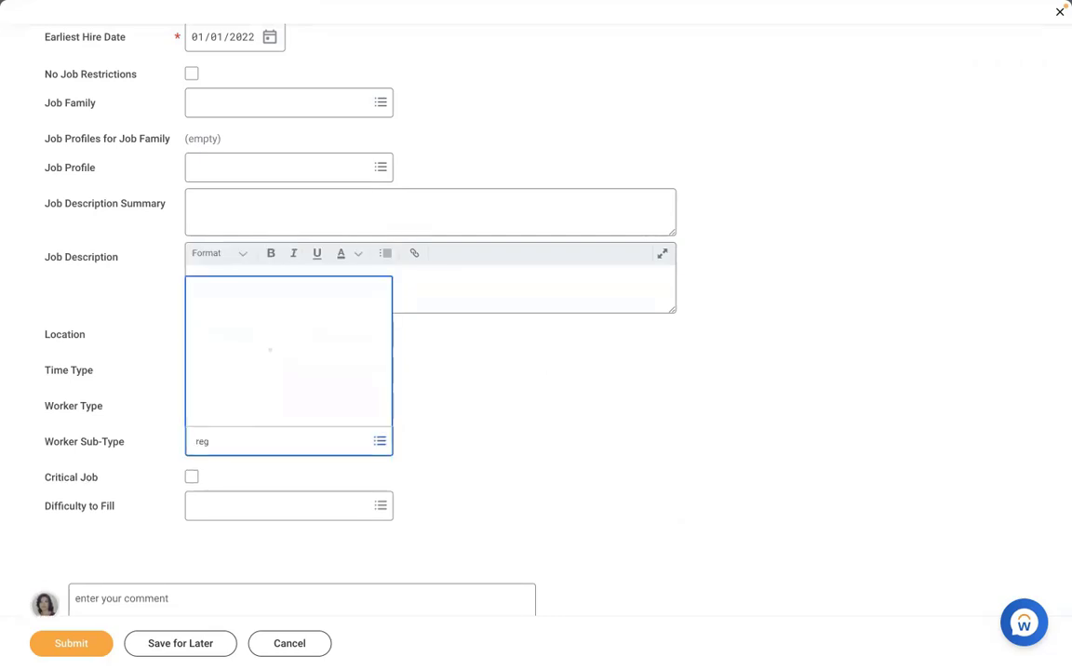
key("Return")
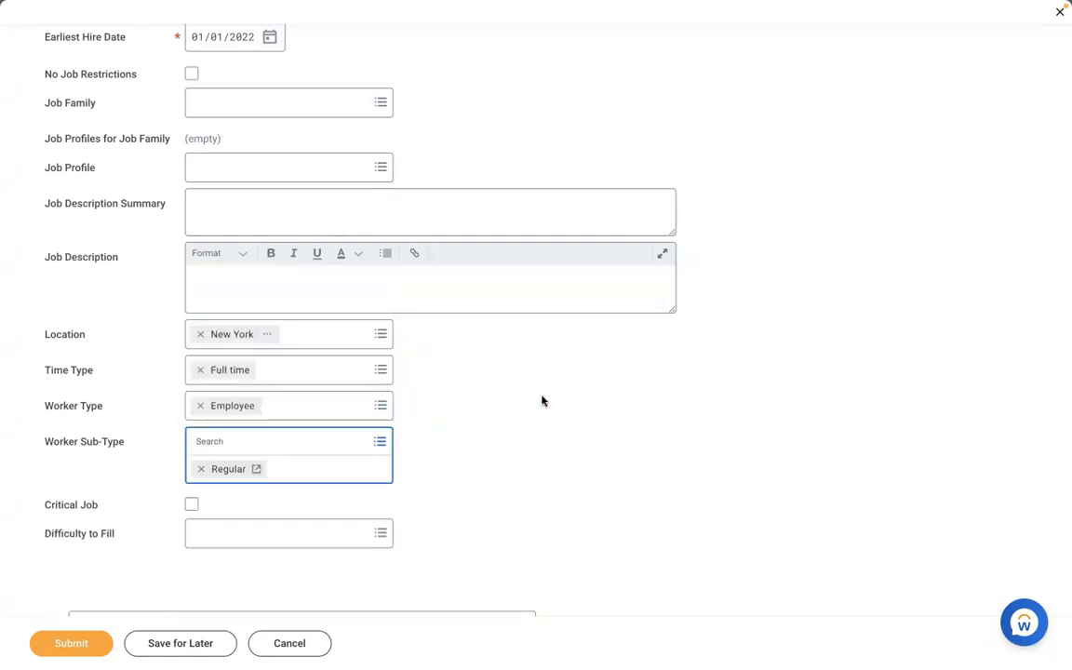
left_click(544, 400)
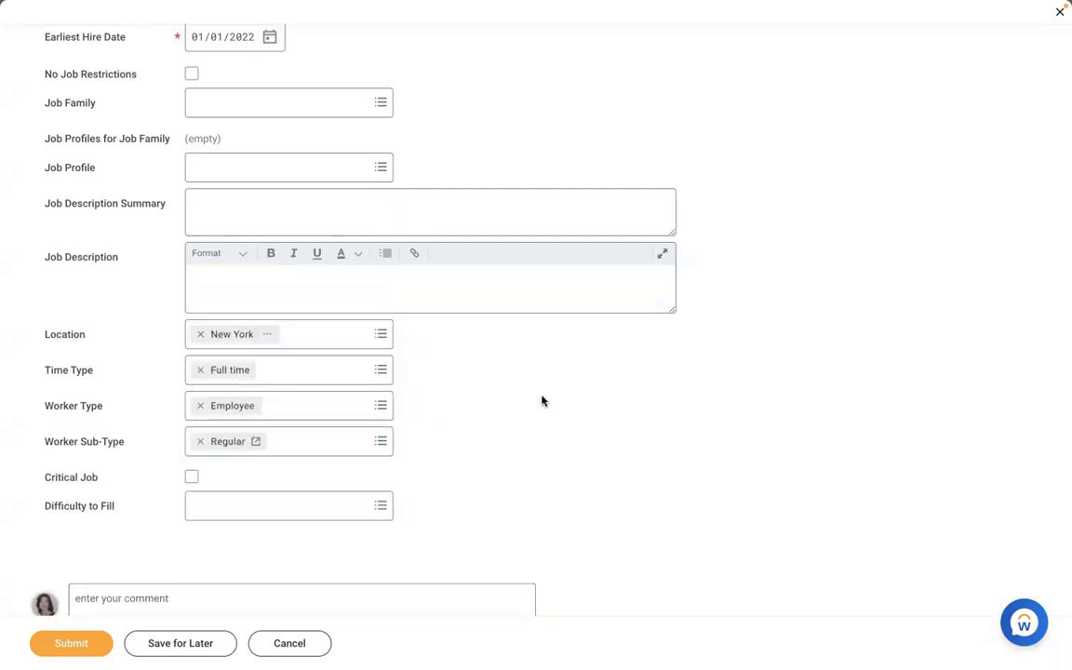
left_click(279, 162)
type("amd")
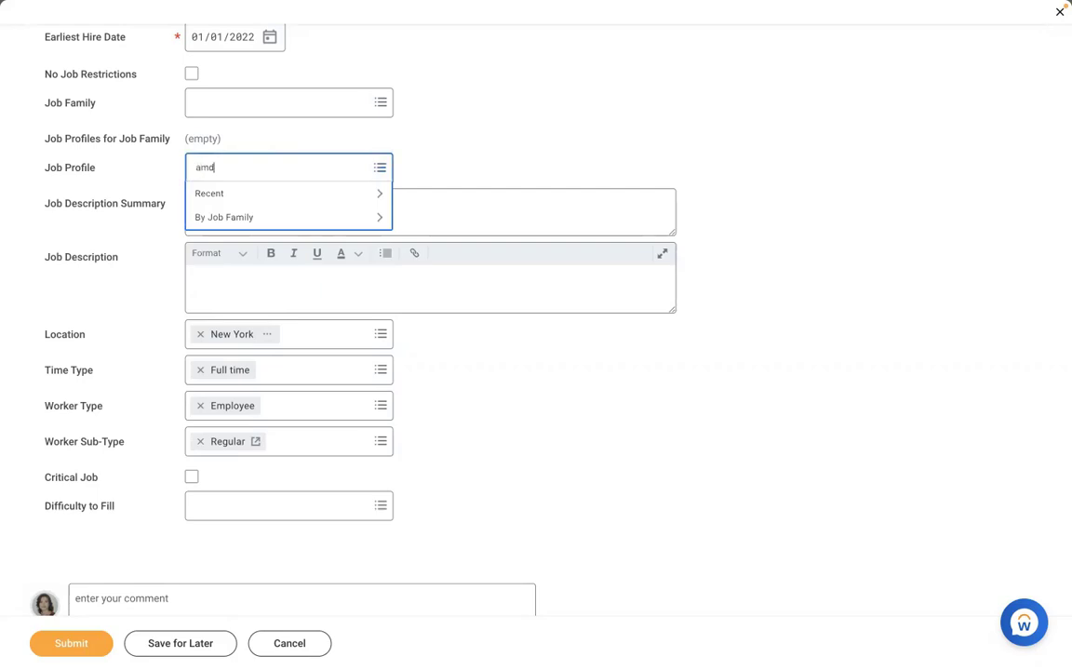
key("Return")
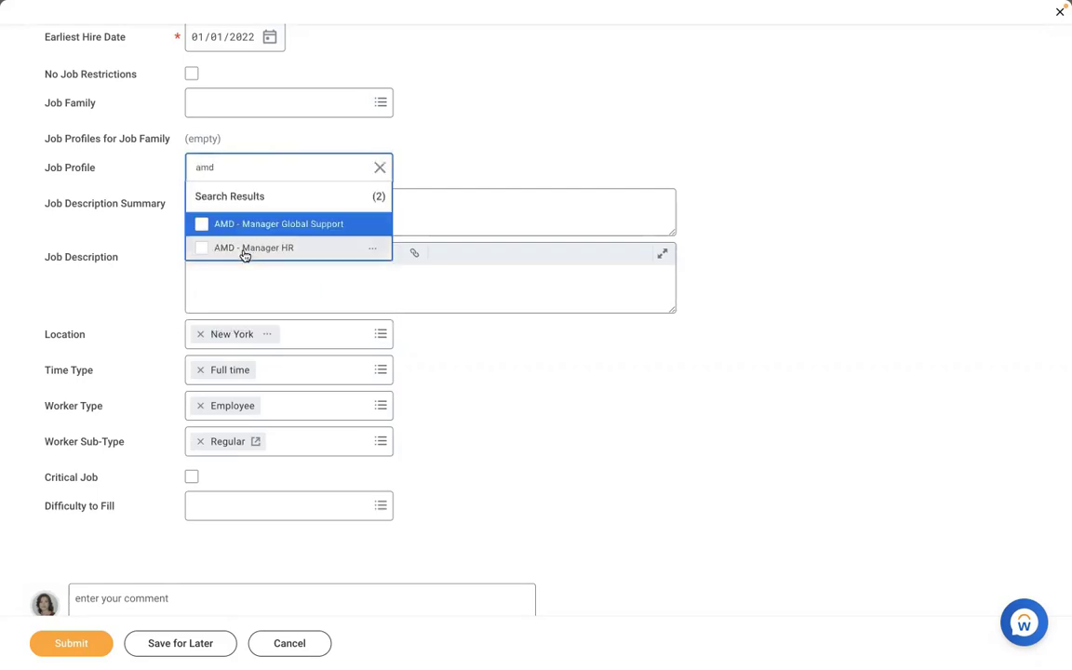
left_click(249, 248)
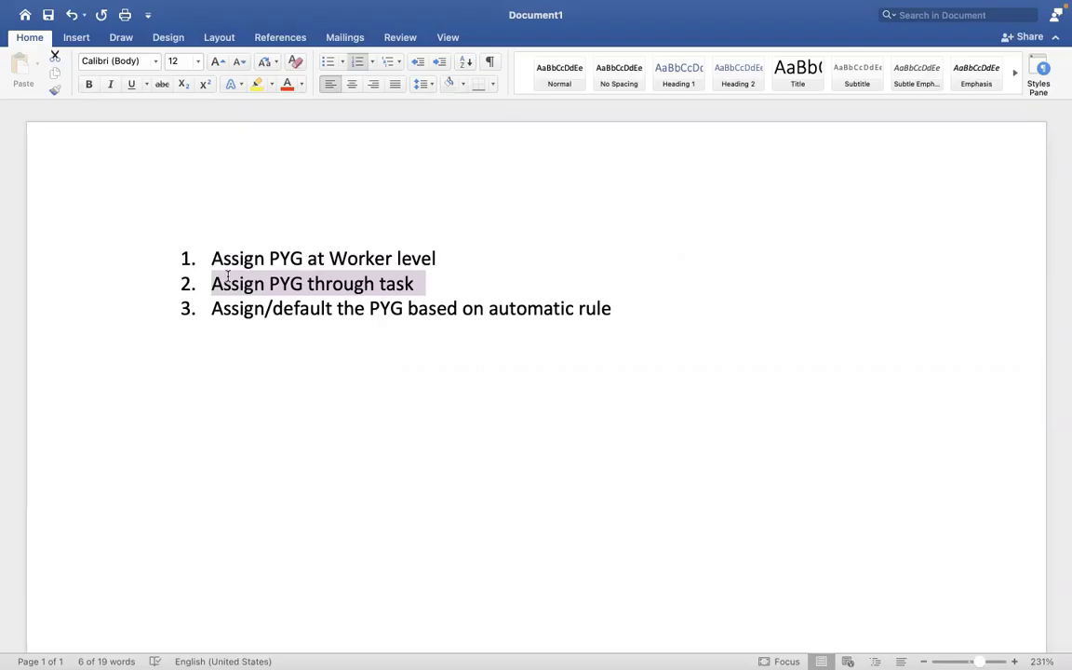
Highlight line 3 of the Word list, the automatic-rule approach, and return to the Workday desktop.
left_click_drag(611, 309, 223, 312)
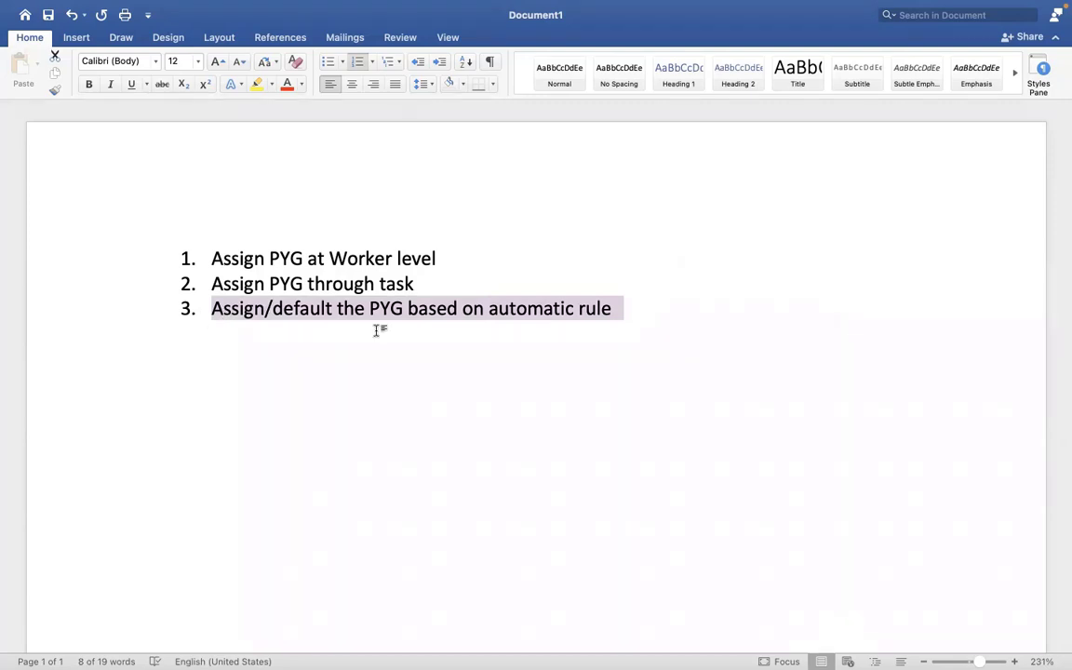
key("ctrl+Right")
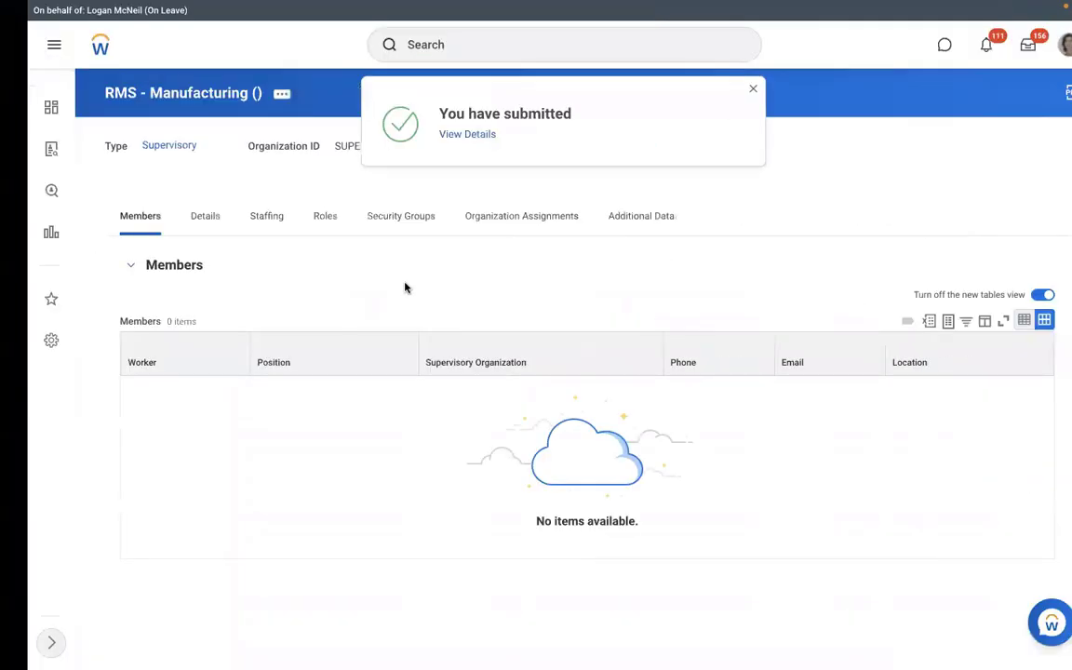
Open RMS - Manufacturing's Staffing tab showing three unfilled Executive Manager IT positions (AMD - Manager HR).
left_click(235, 232)
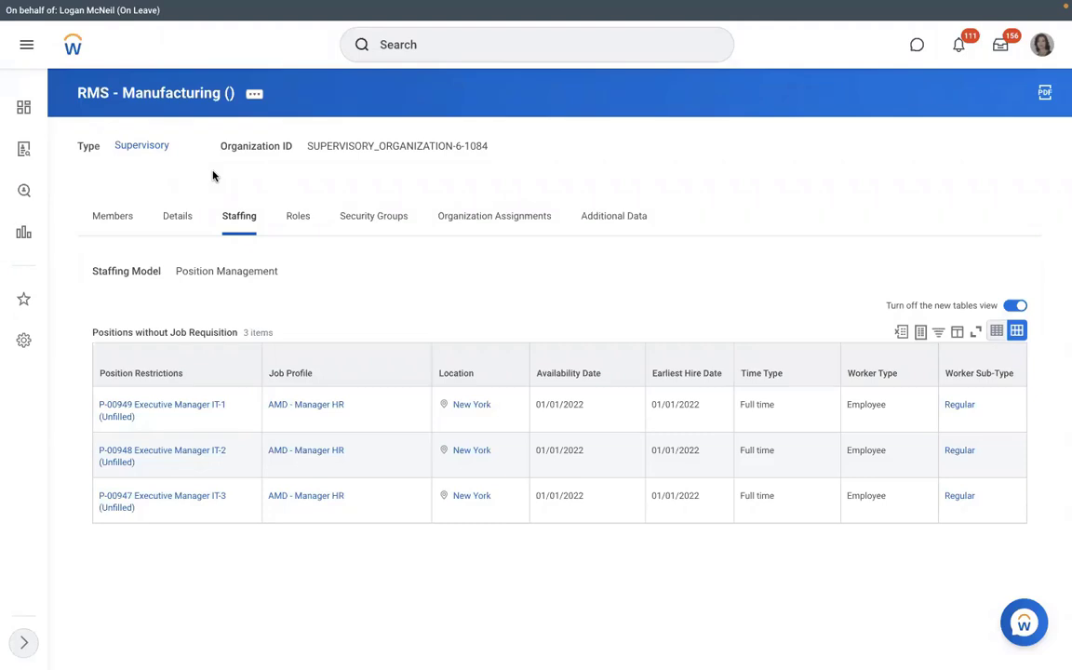
Run the View Pay Group report for the RBS - Monthly PYG pay group.
left_click(446, 44)
type("view p")
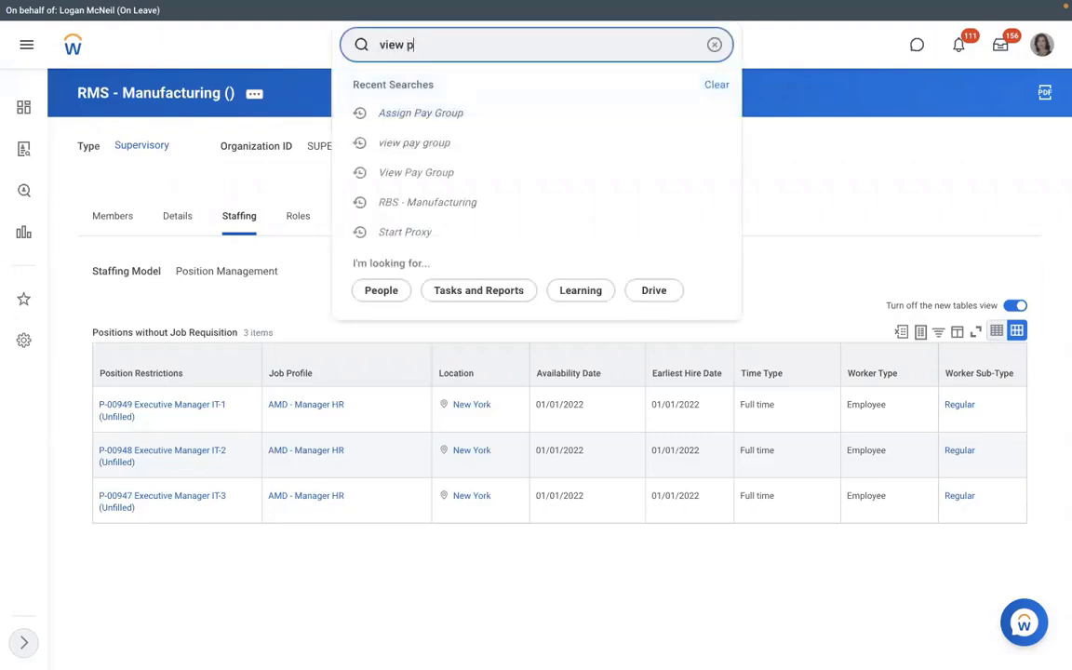
type("ay group")
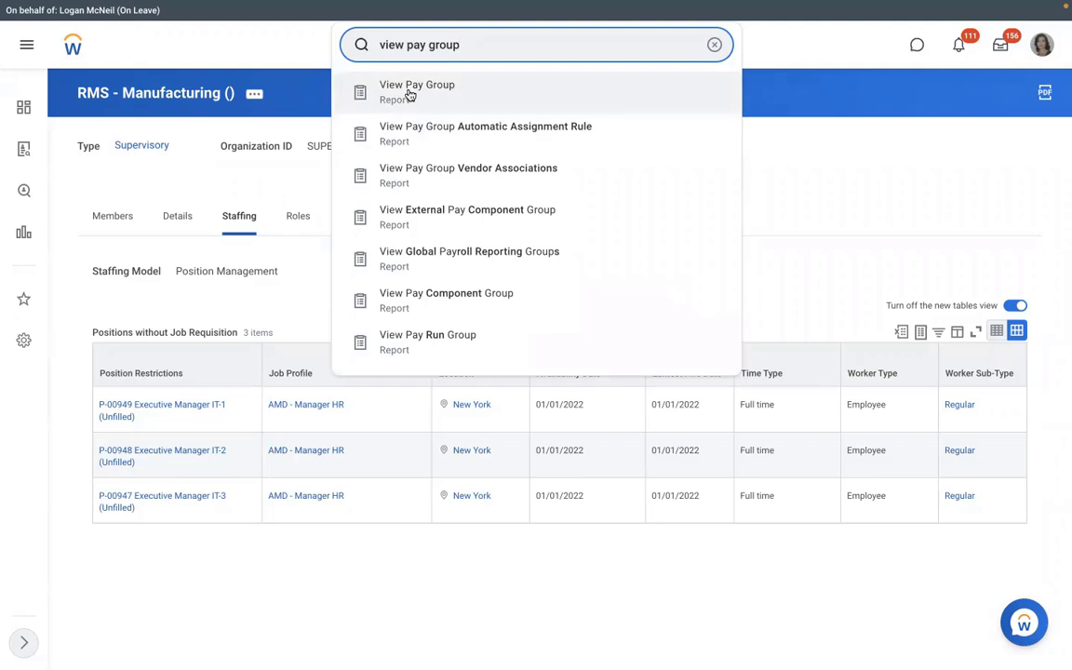
left_click(409, 95)
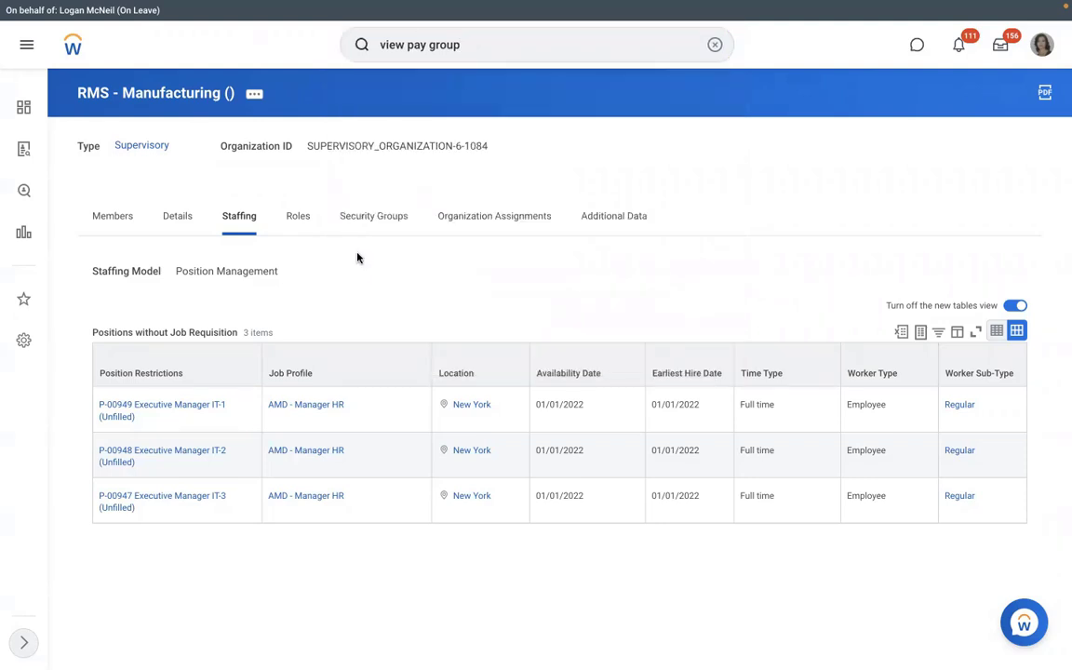
type("dmd")
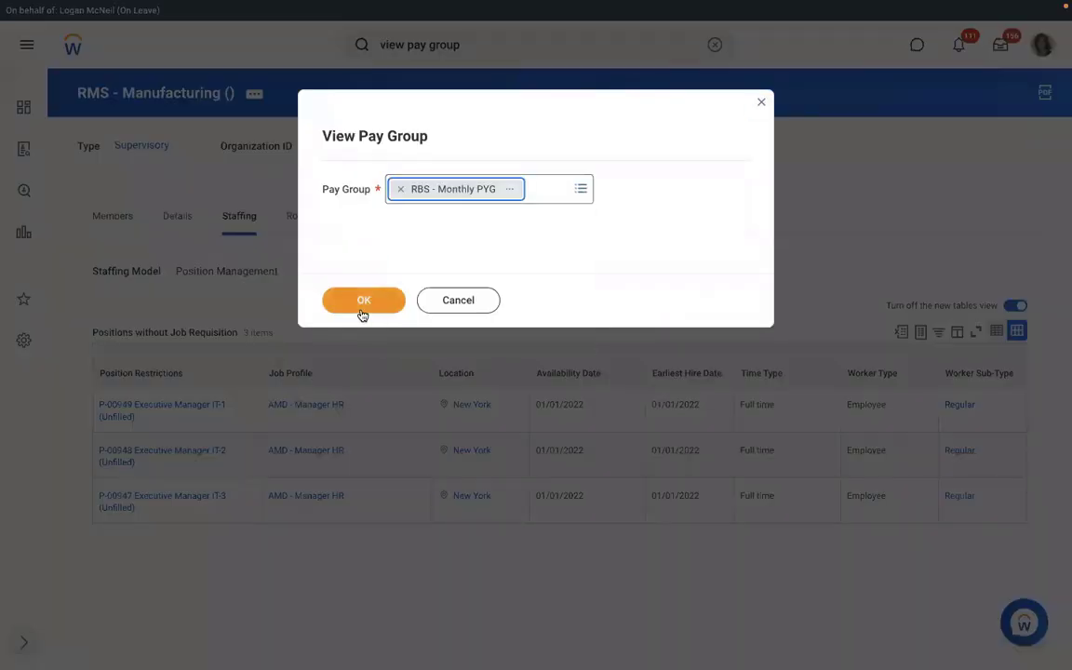
left_click(362, 314)
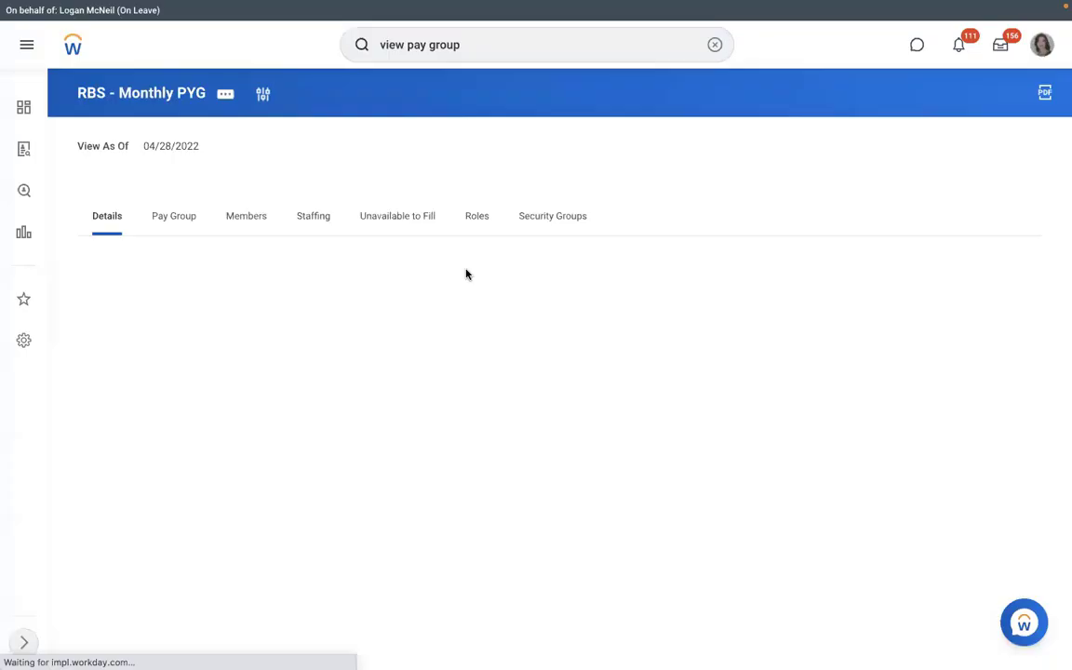
Check the Members and Pay Group tabs and open the RBS - PYG Automatic Assignment rule.
left_click(231, 220)
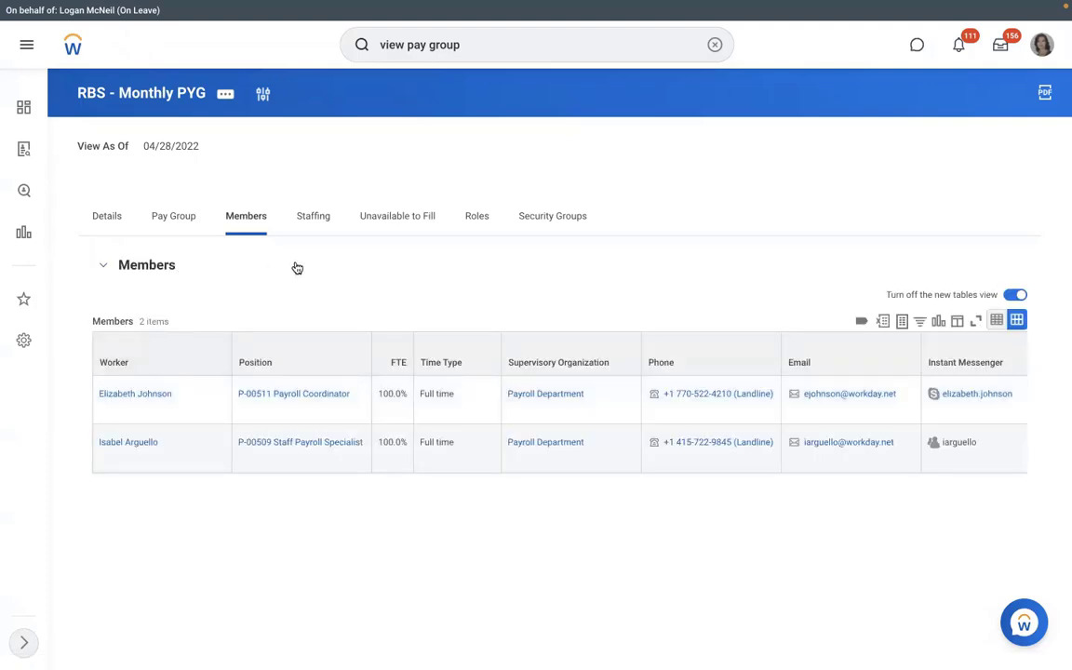
left_click(172, 224)
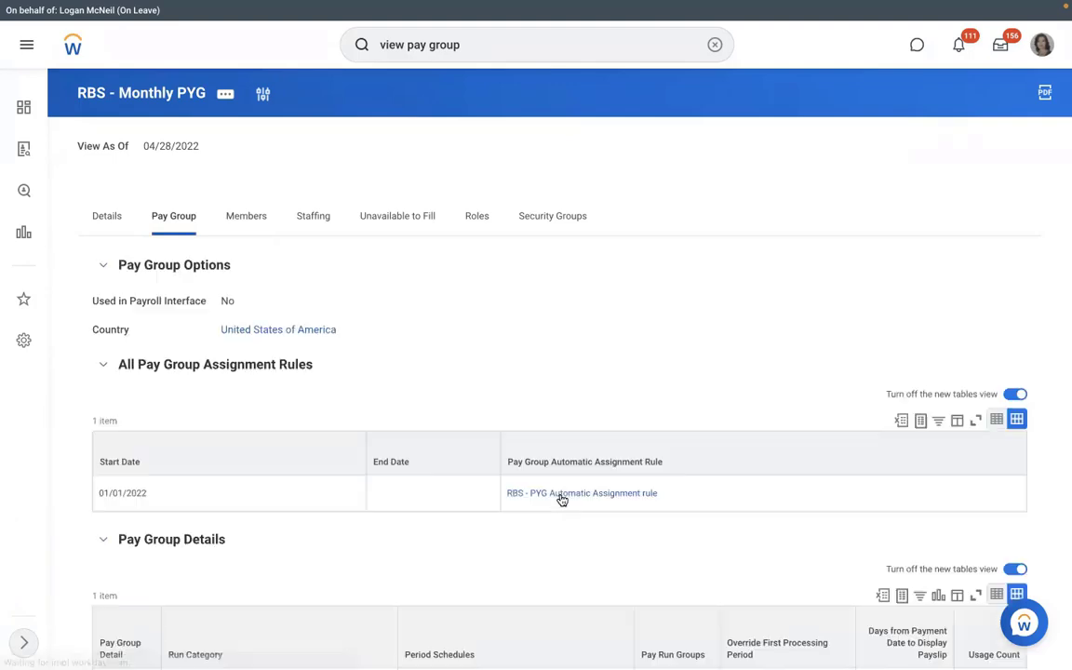
left_click(668, 495)
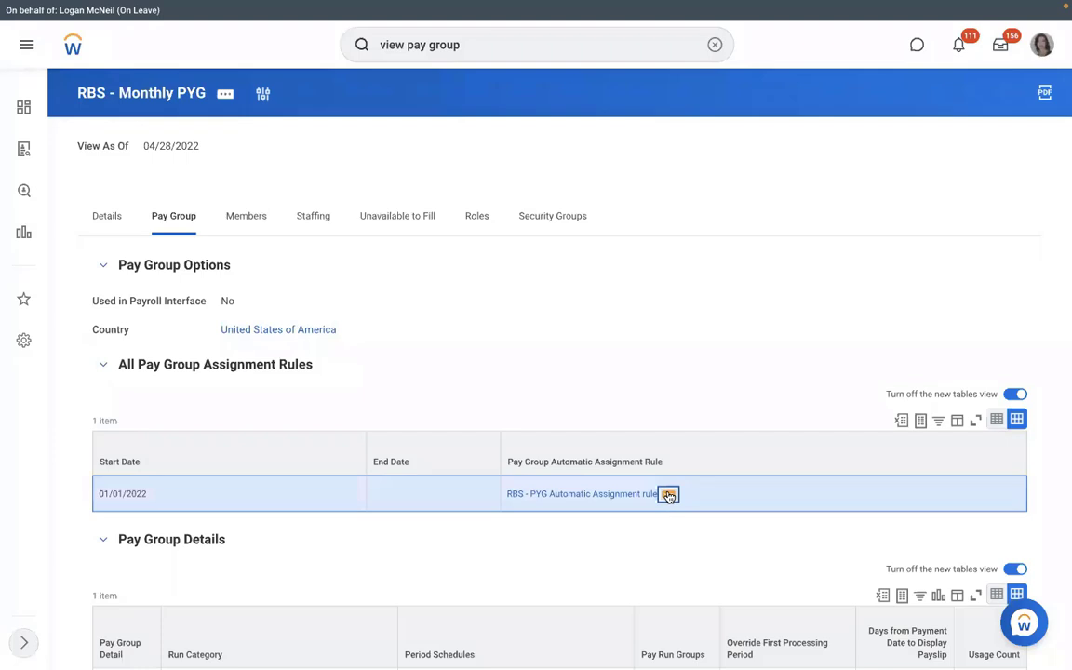
left_click(668, 495)
Review the rule's conditions, close it, and check the pay group's Roles tab and Actions menu.
scroll(425, 354, "down", 2)
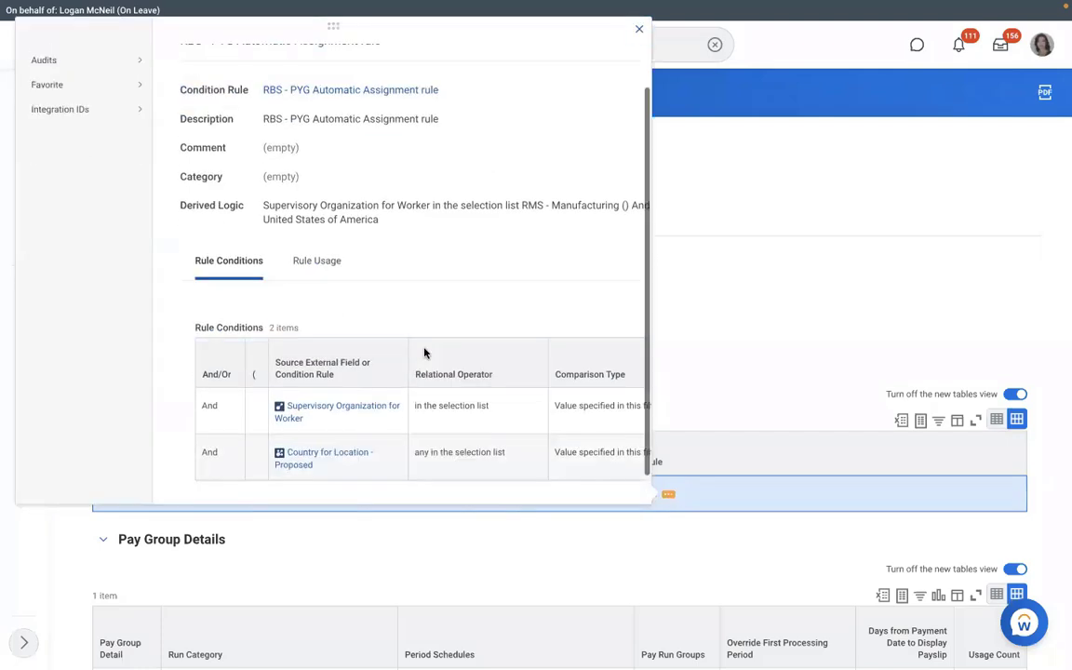
scroll(424, 352, "down", 1)
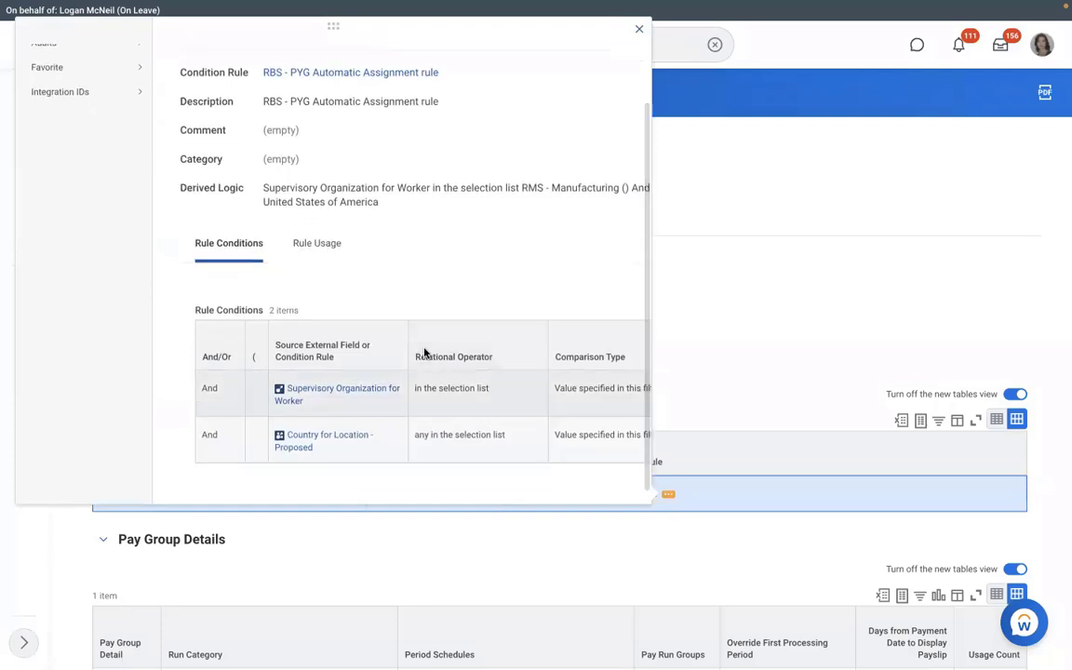
left_click(688, 315)
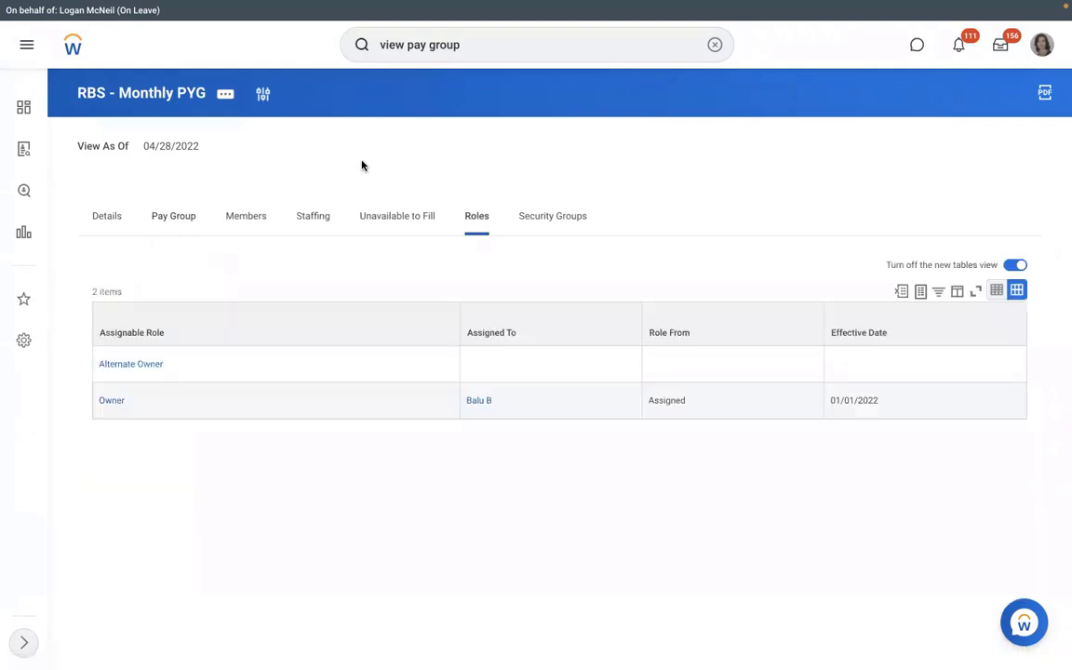
left_click(227, 95)
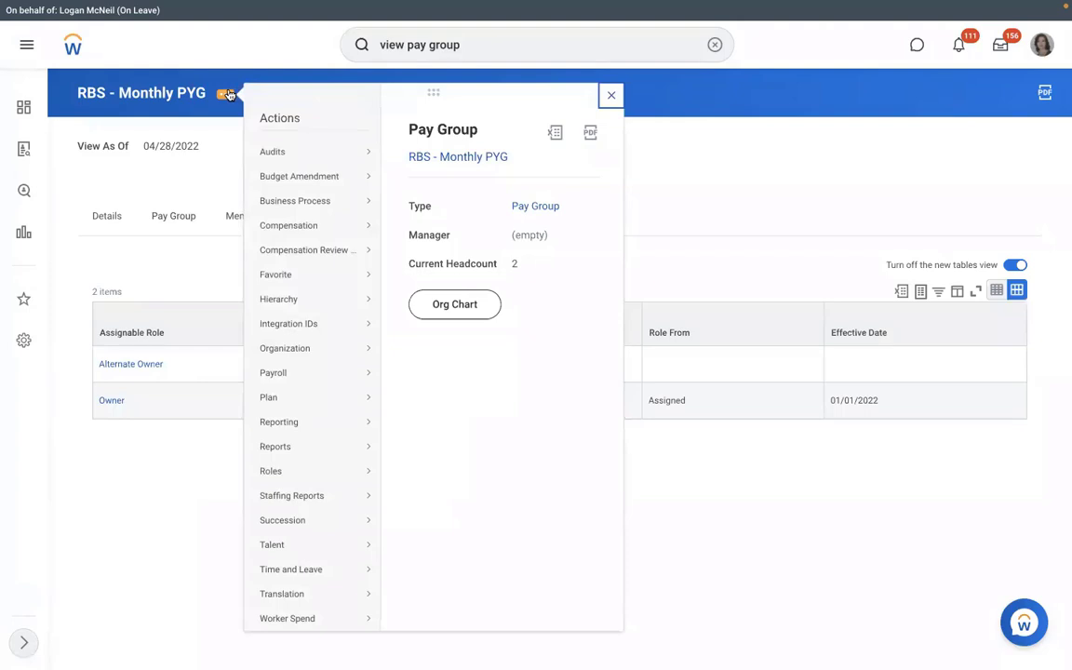
left_click(222, 169)
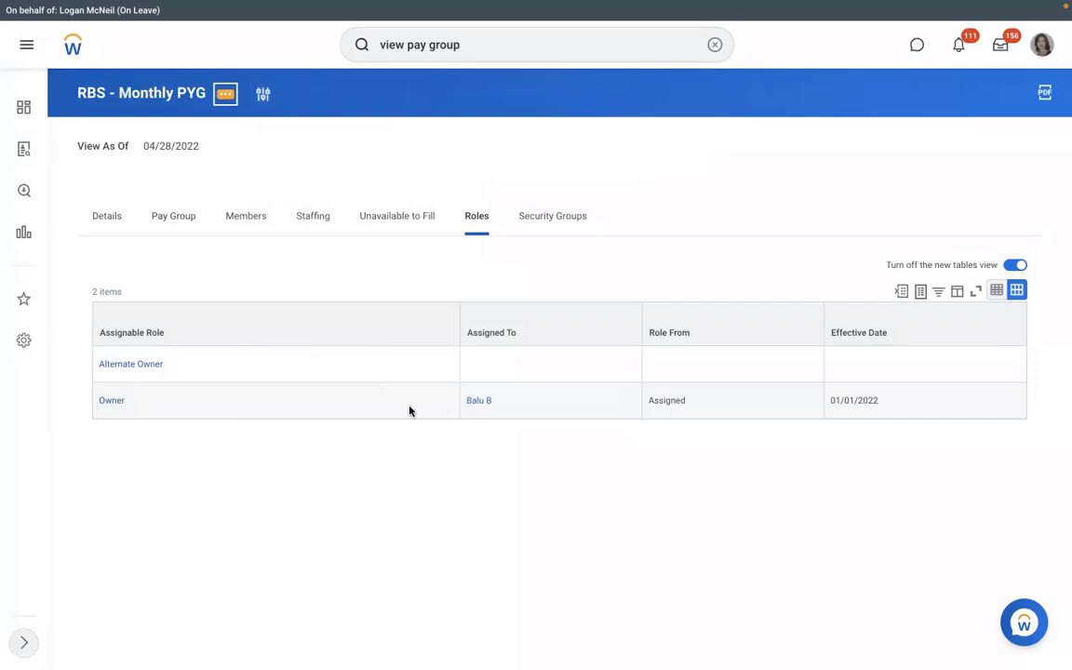
Add a Payroll Partner role effective 01/01/2022, assigned to the VP Human Resources position.
left_click(225, 93)
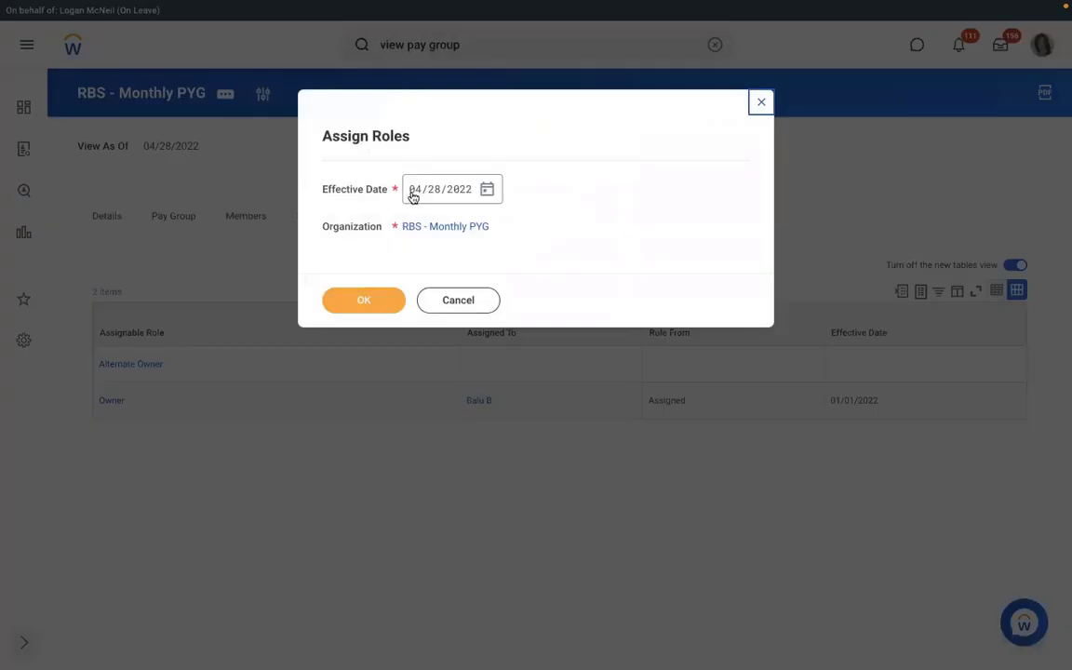
type("01/01/2")
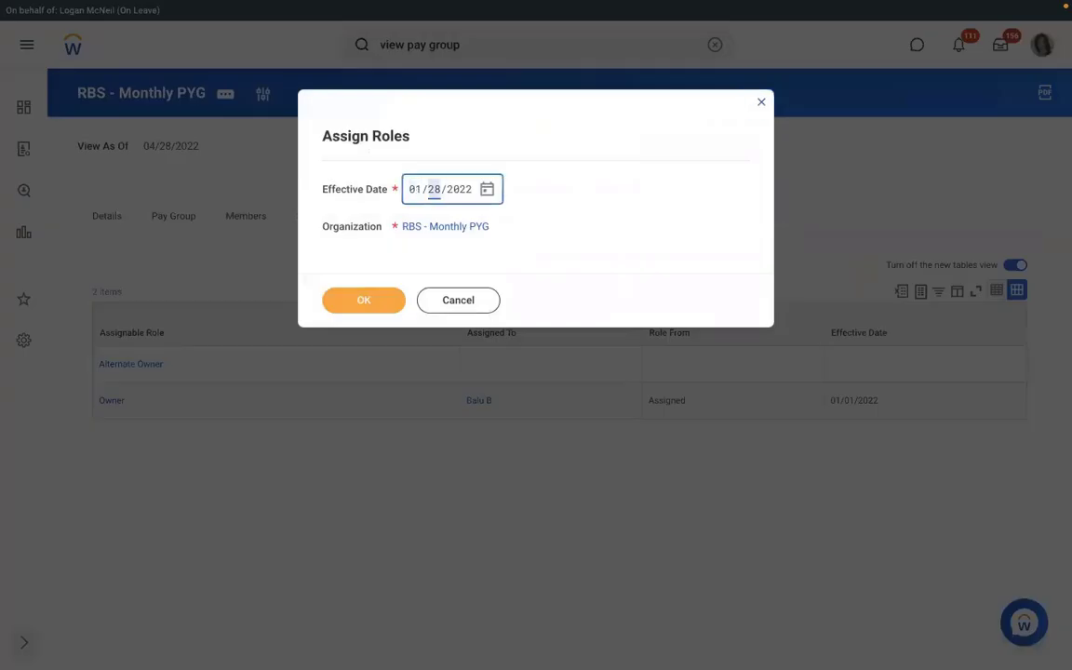
type("022")
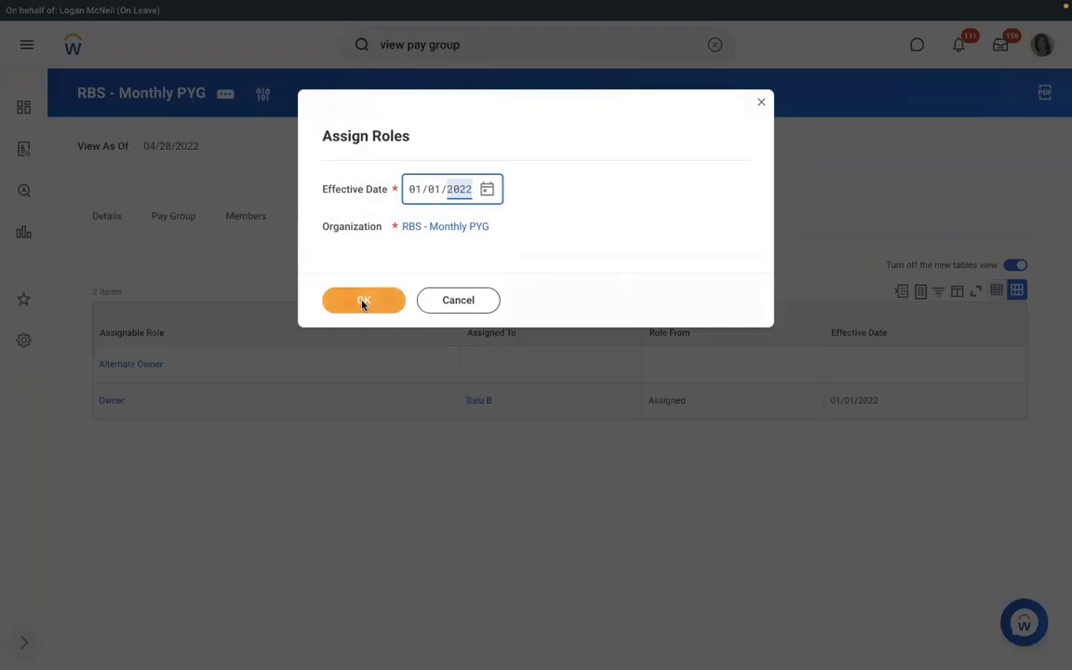
left_click(363, 301)
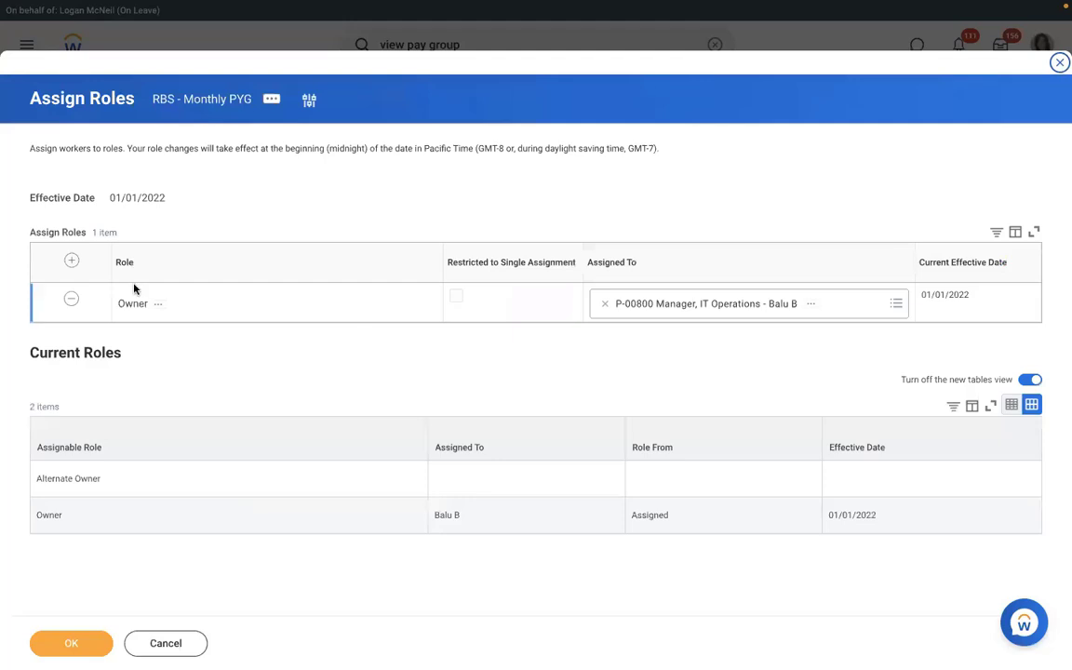
left_click(71, 264)
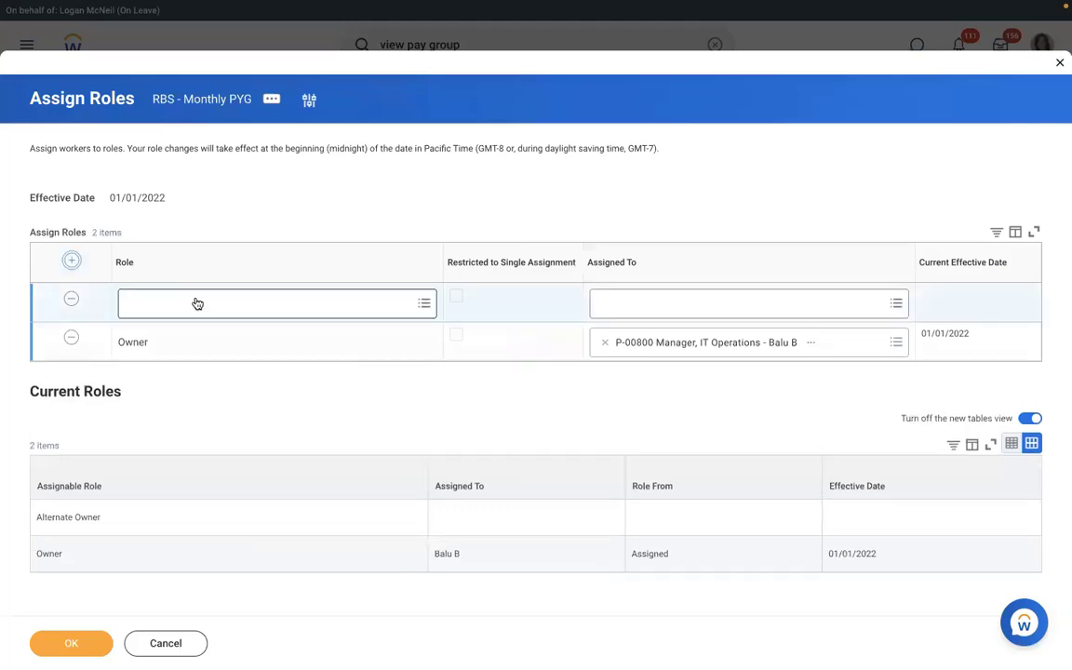
left_click(196, 300)
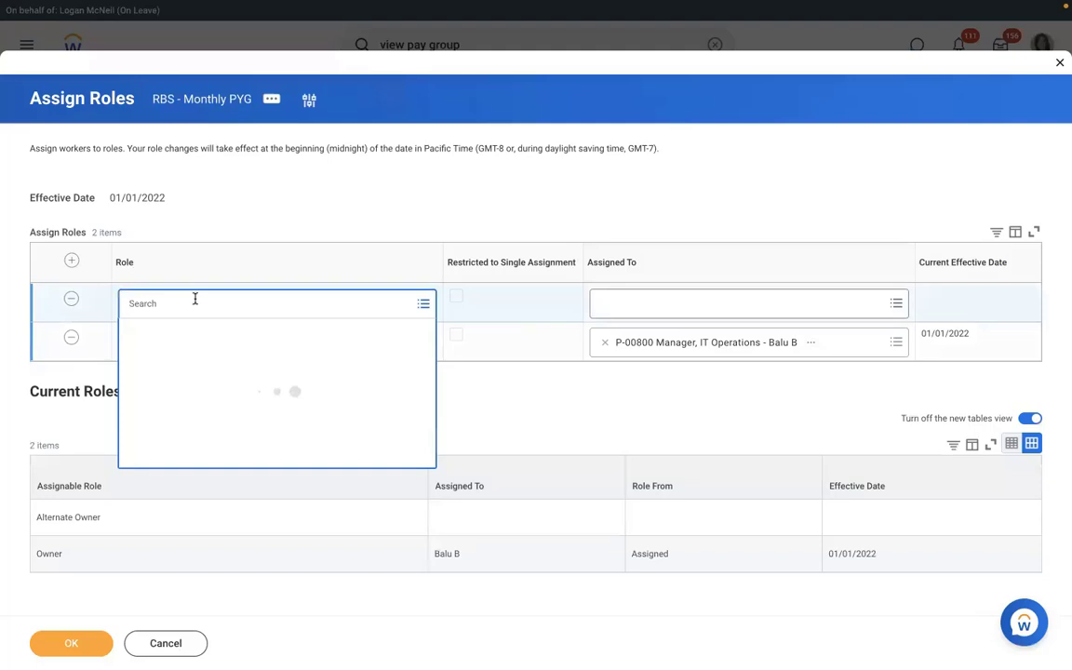
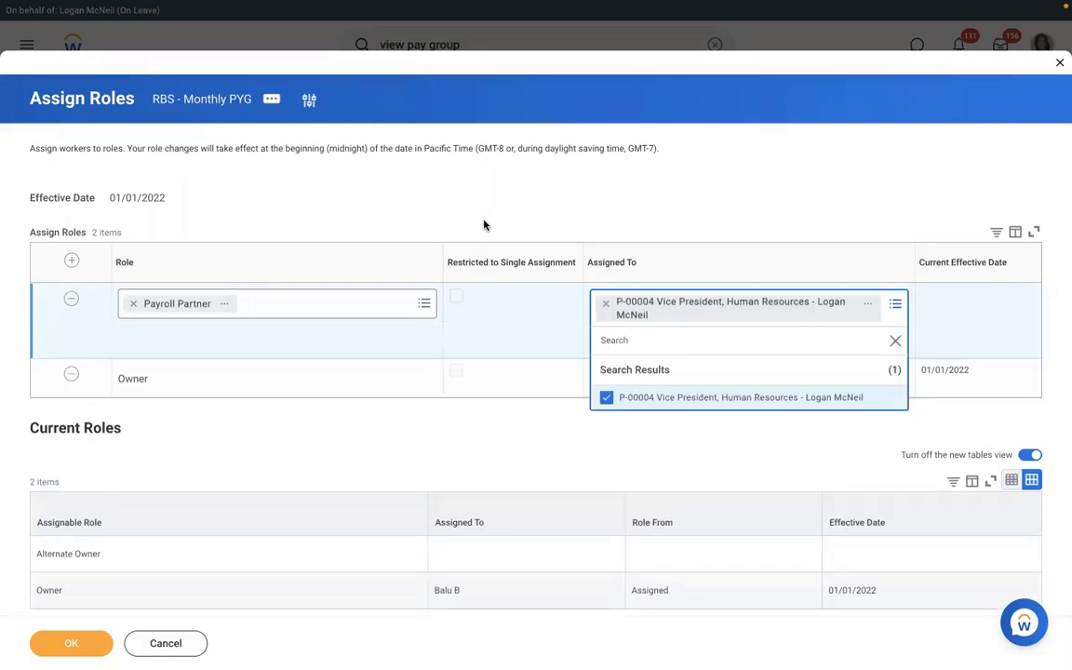
left_click(483, 225)
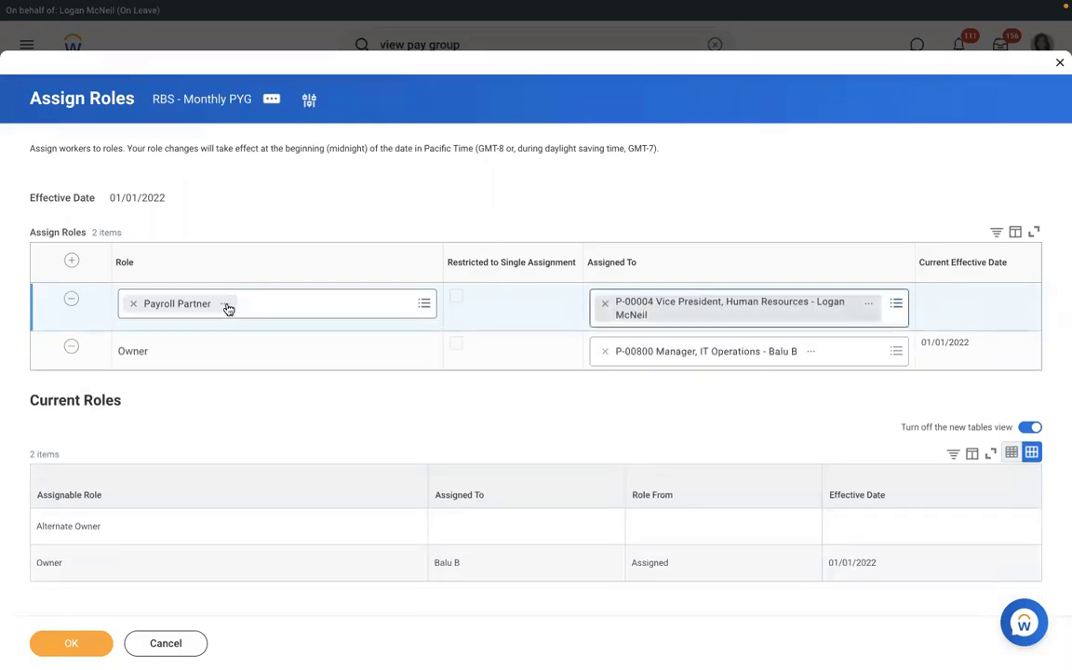
left_click(74, 643)
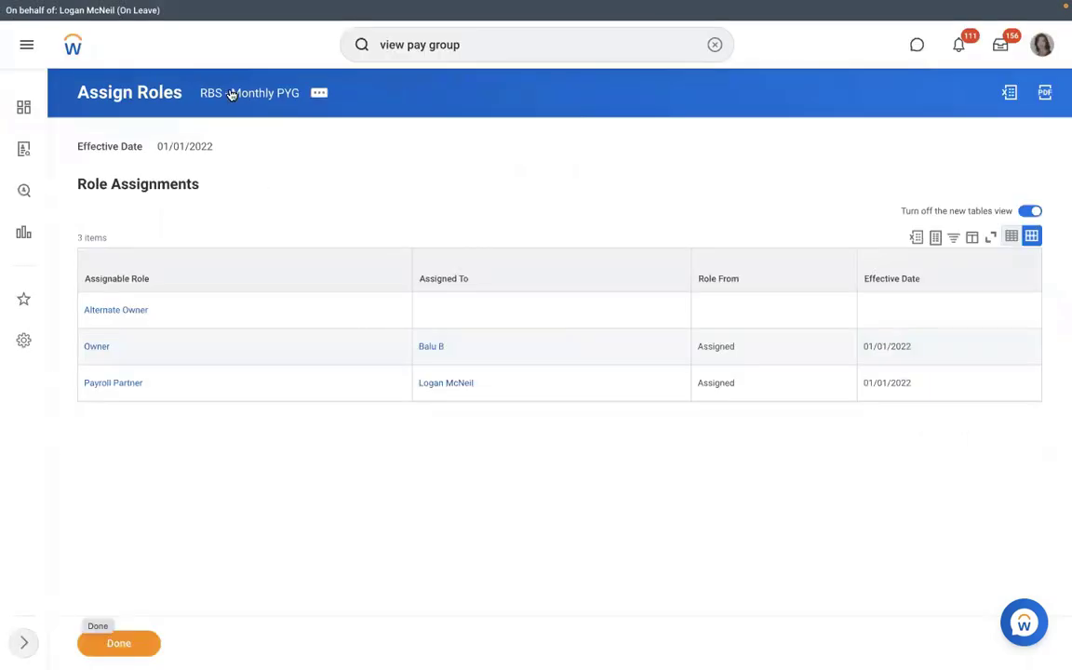
Reopen RBS - Monthly PYG, verify the Payroll Partner on Roles, check Members, then show Pay Group settings.
left_click(231, 94)
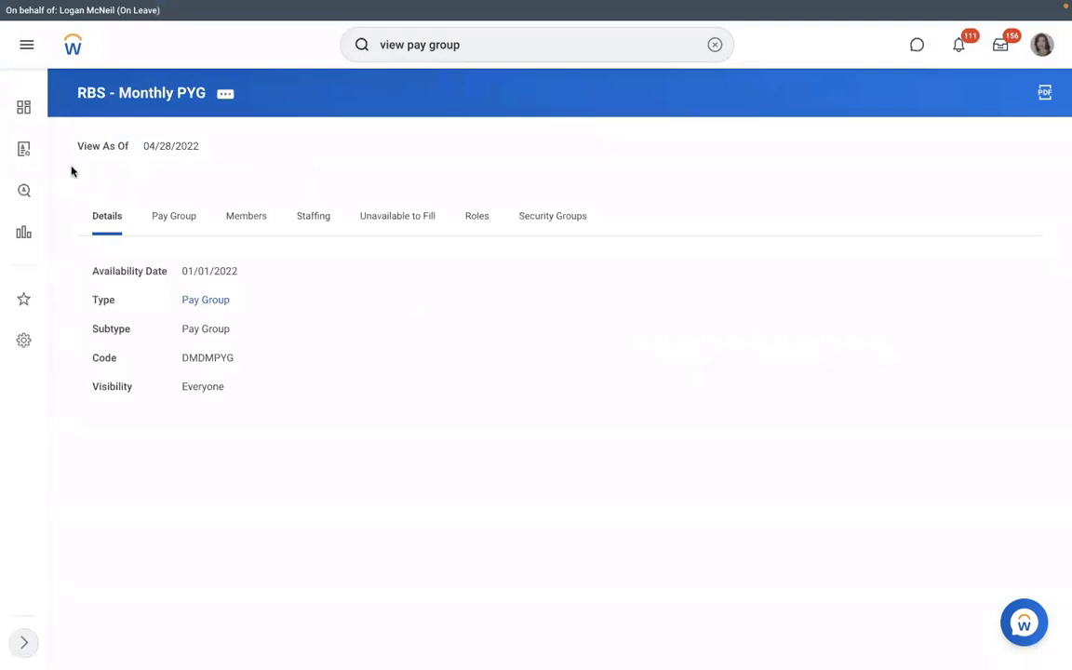
left_click(475, 218)
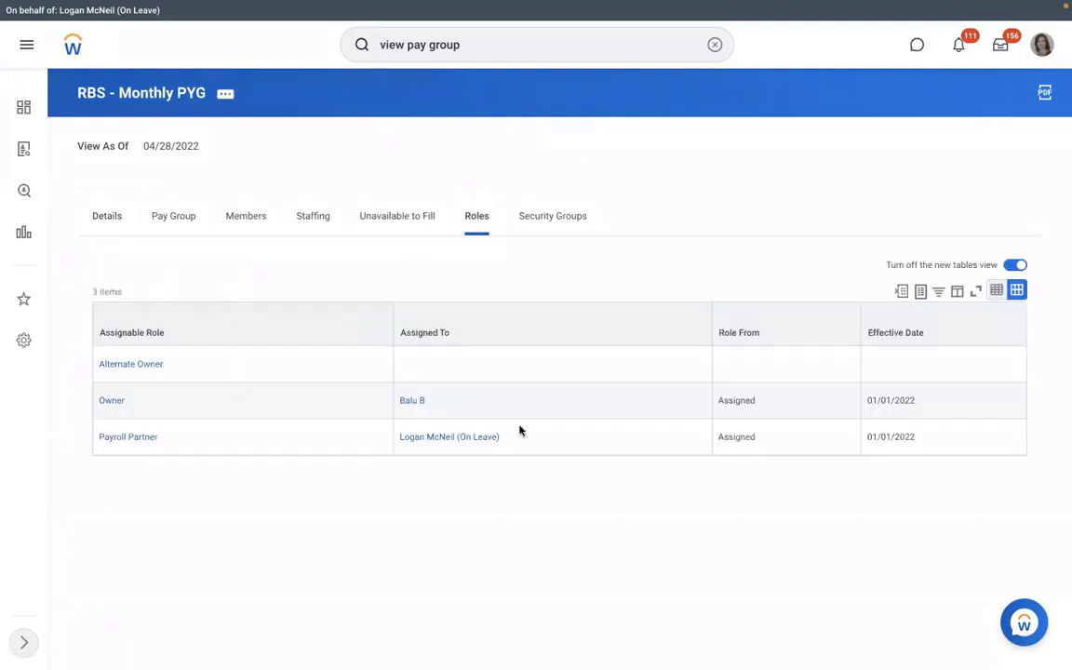
left_click(412, 431)
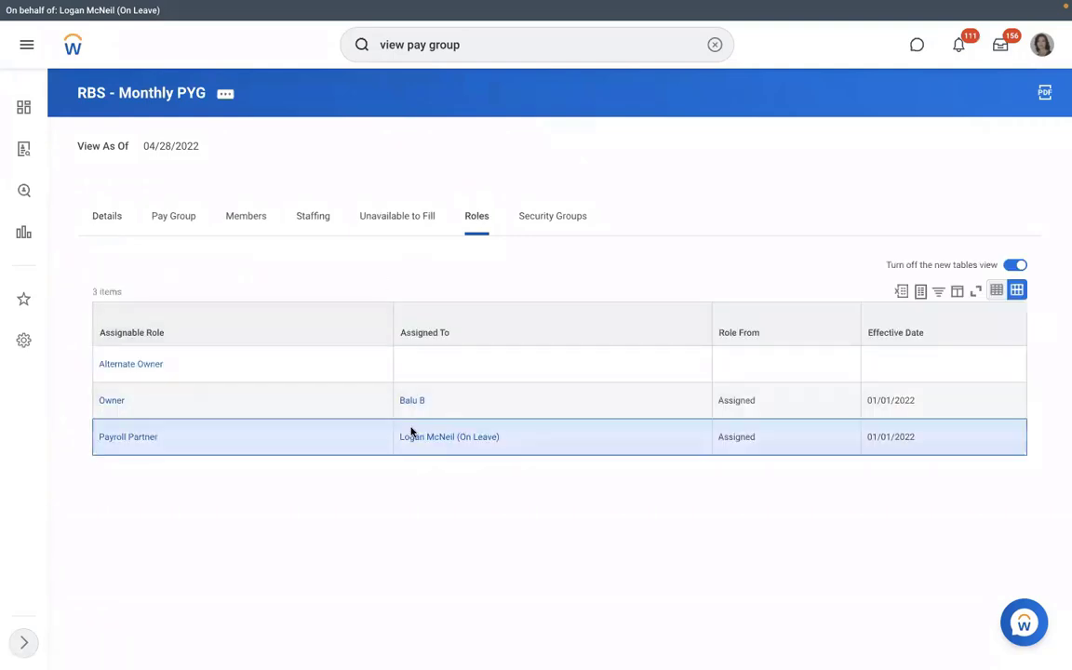
triple_click(412, 432)
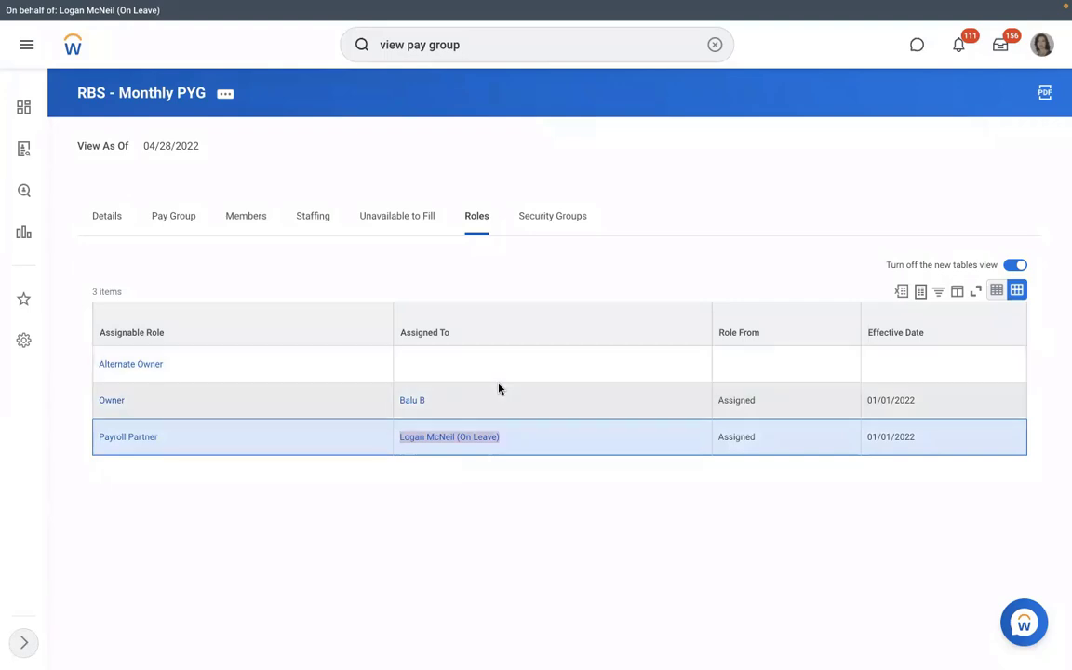
left_click(246, 216)
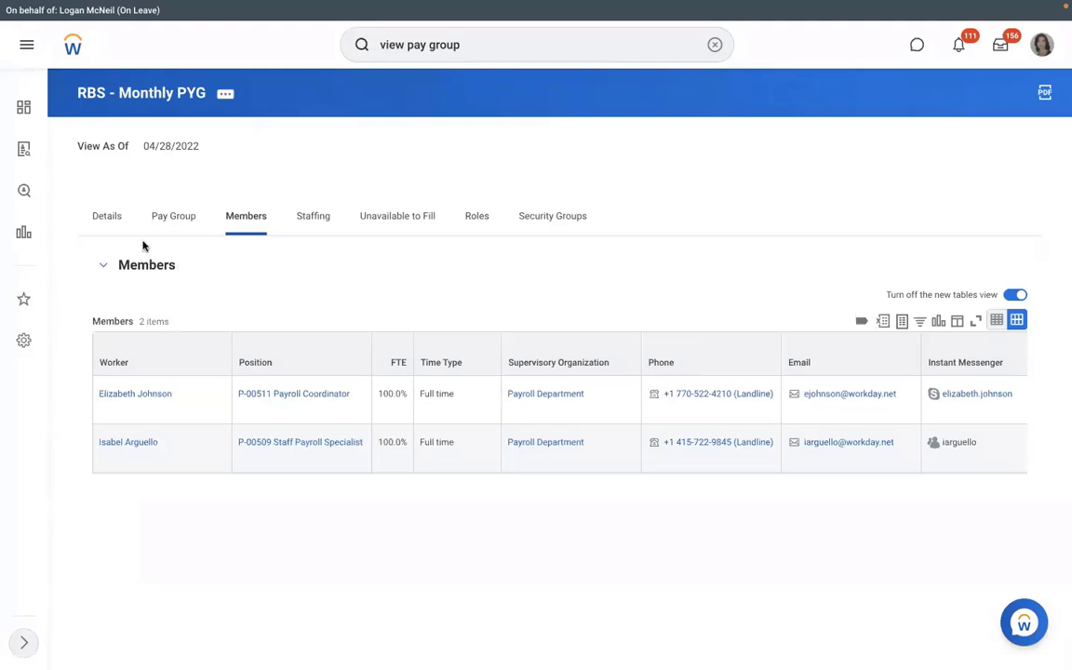
left_click(173, 216)
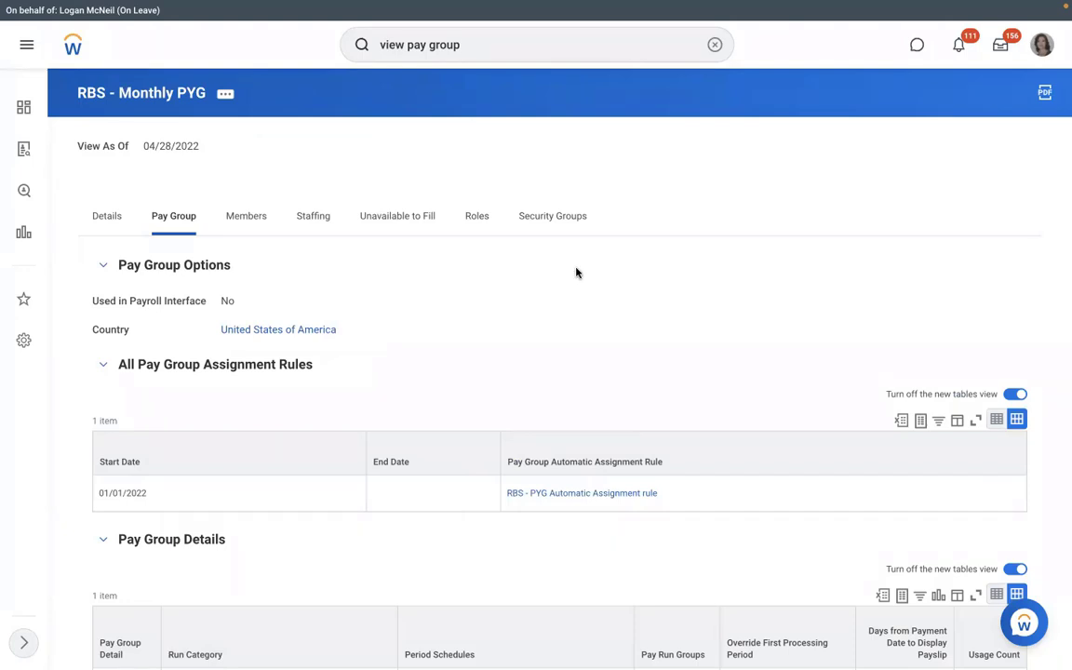
left_click(580, 496)
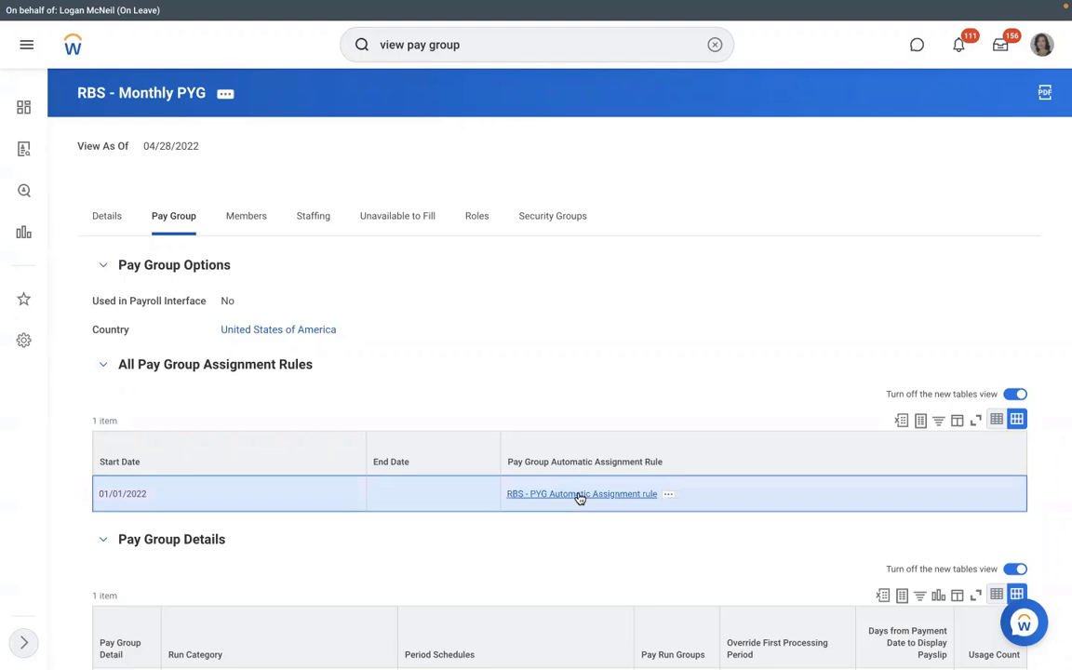
Open the RBS - PYG Automatic Assignment rule to see its RMS - Manufacturing and USA conditions.
left_click(580, 496)
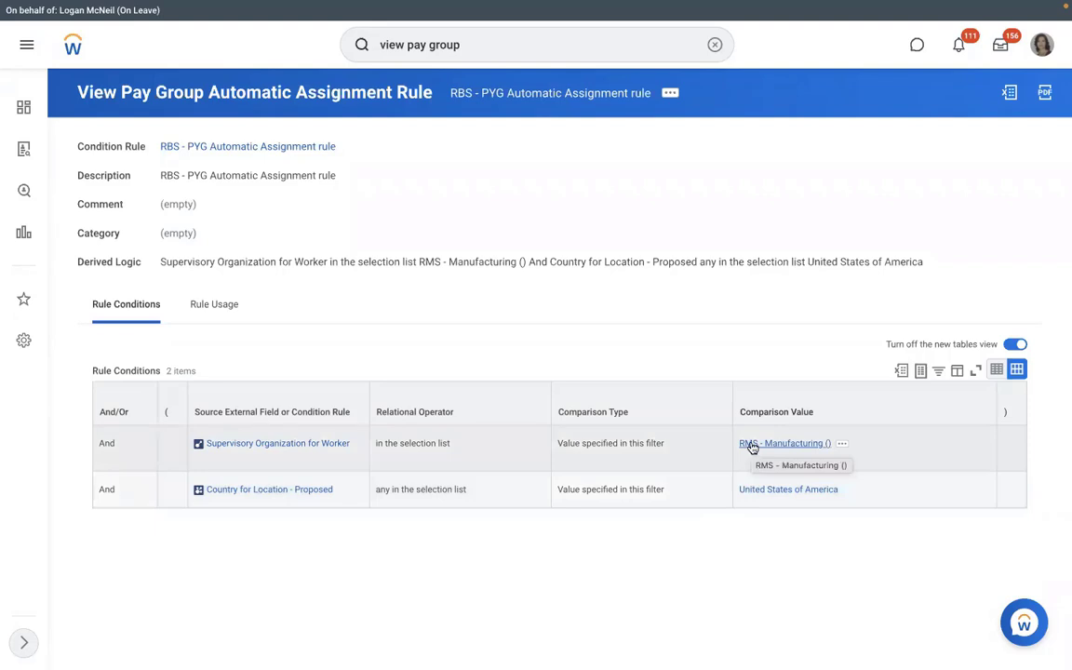
Start Hire Employee for position P-00949 in RMS - Manufacturing, creating a new pre-hire.
left_click(752, 444)
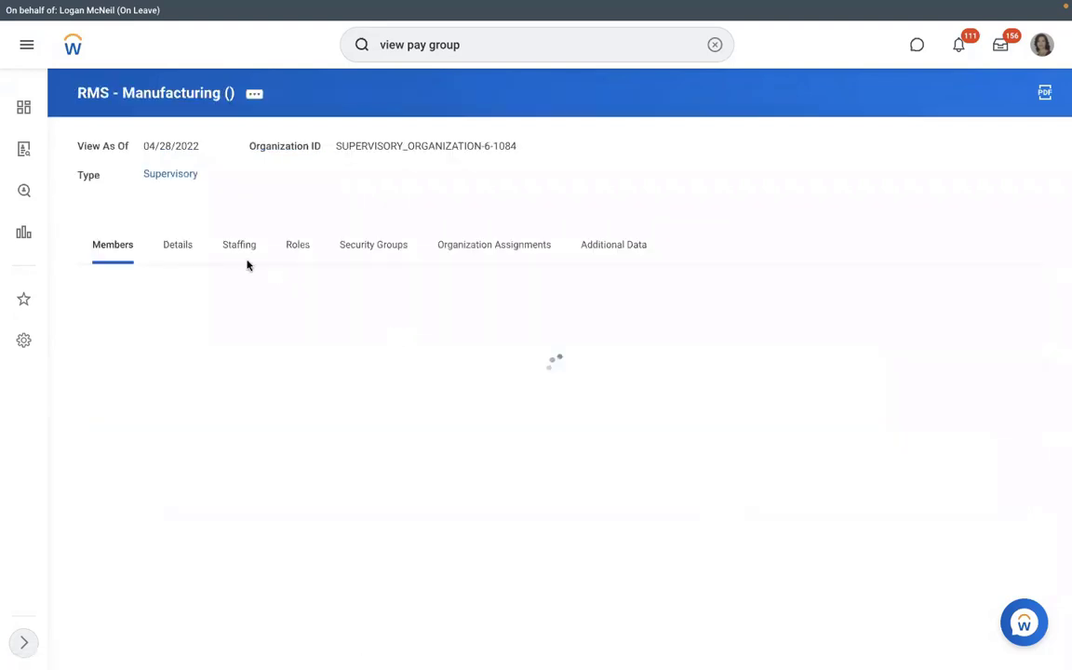
left_click(232, 250)
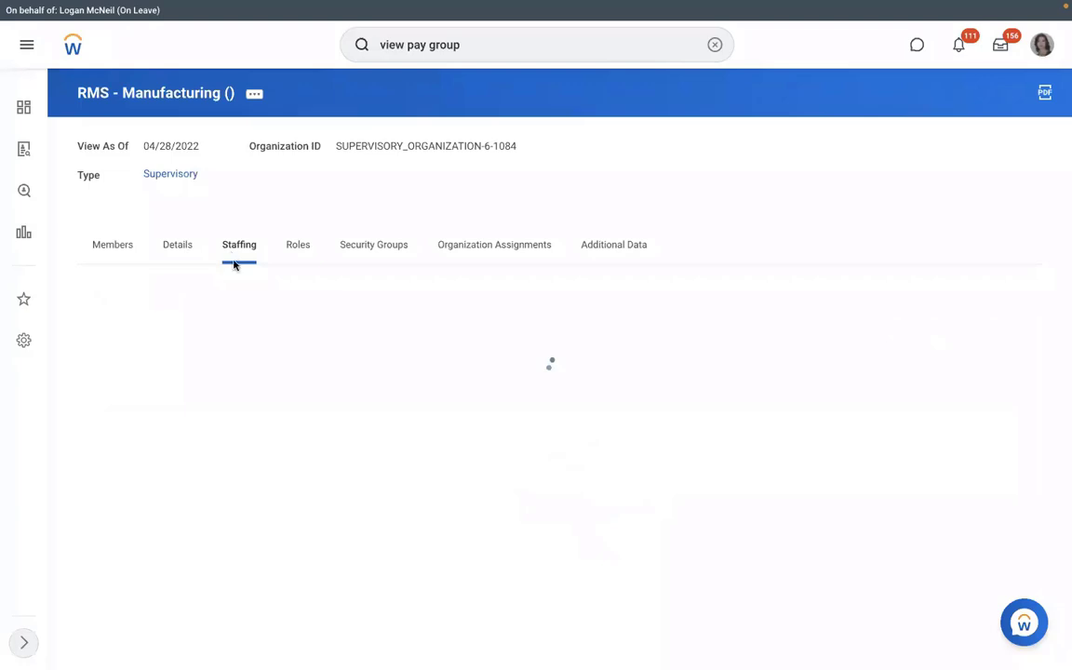
left_click(147, 448)
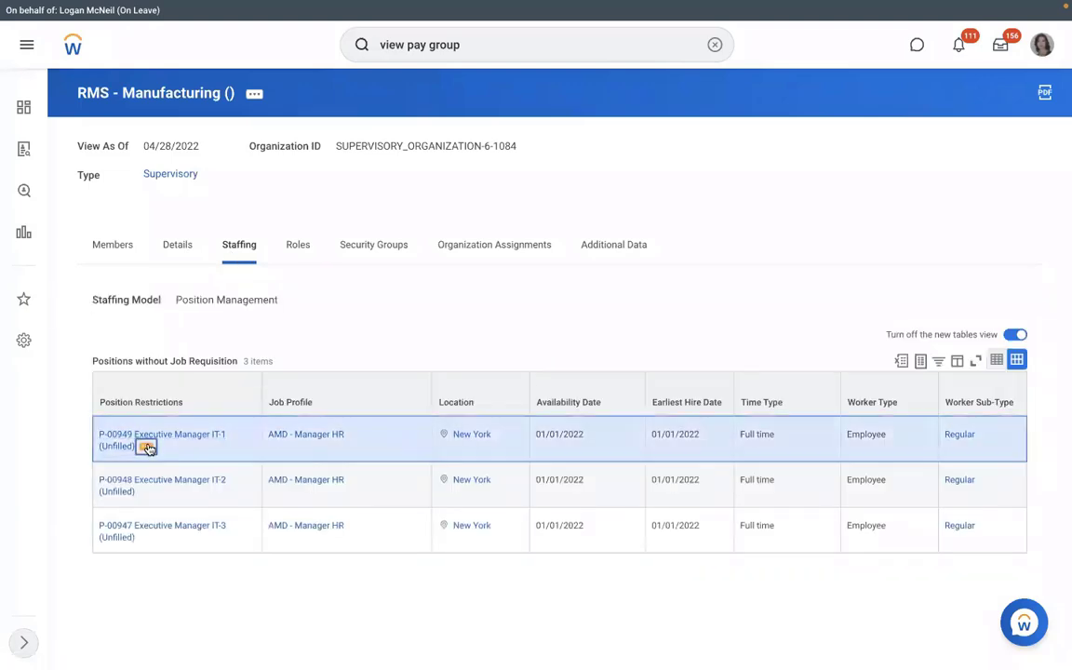
mouse_move(196, 227)
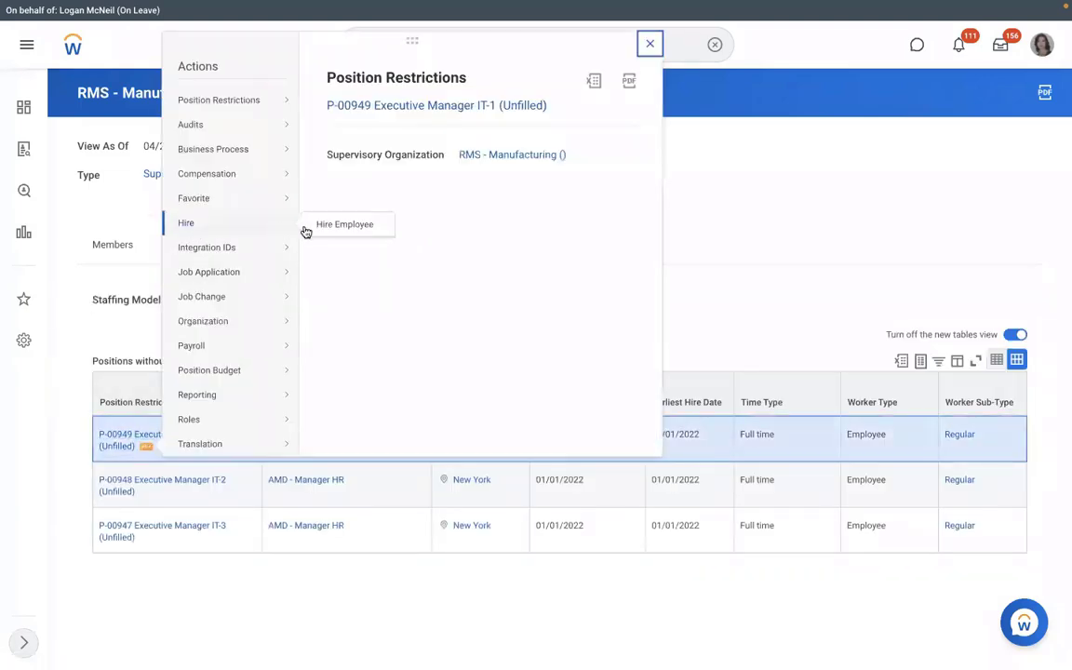
left_click(335, 228)
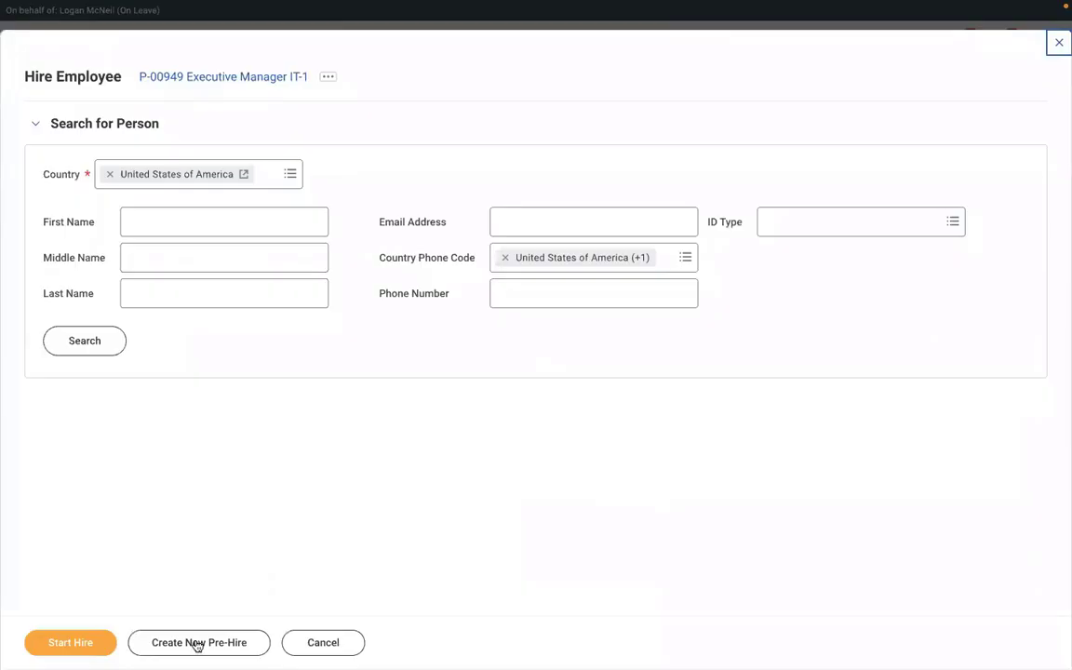
left_click(194, 643)
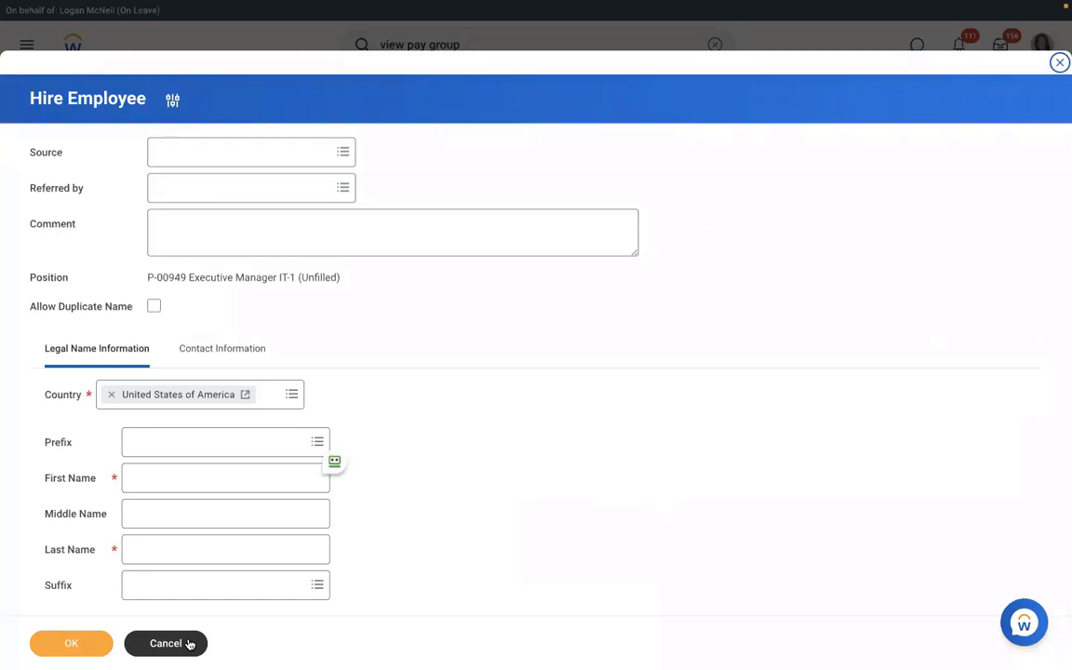
Enter the new pre-hire's first and last name.
left_click(221, 483)
type("Richard")
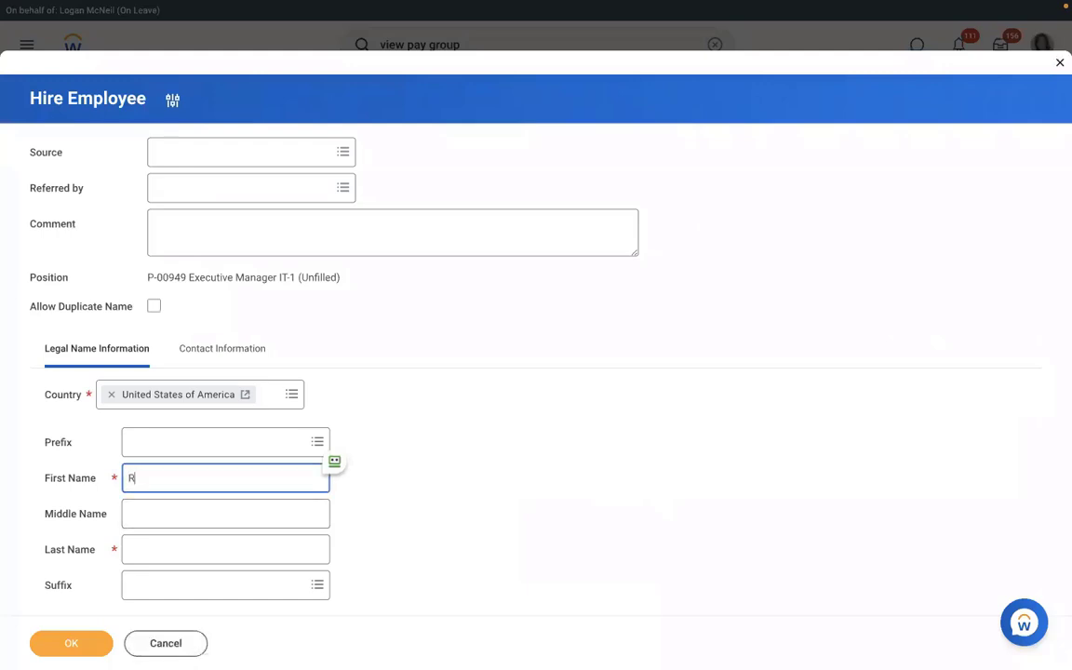
left_click(196, 551)
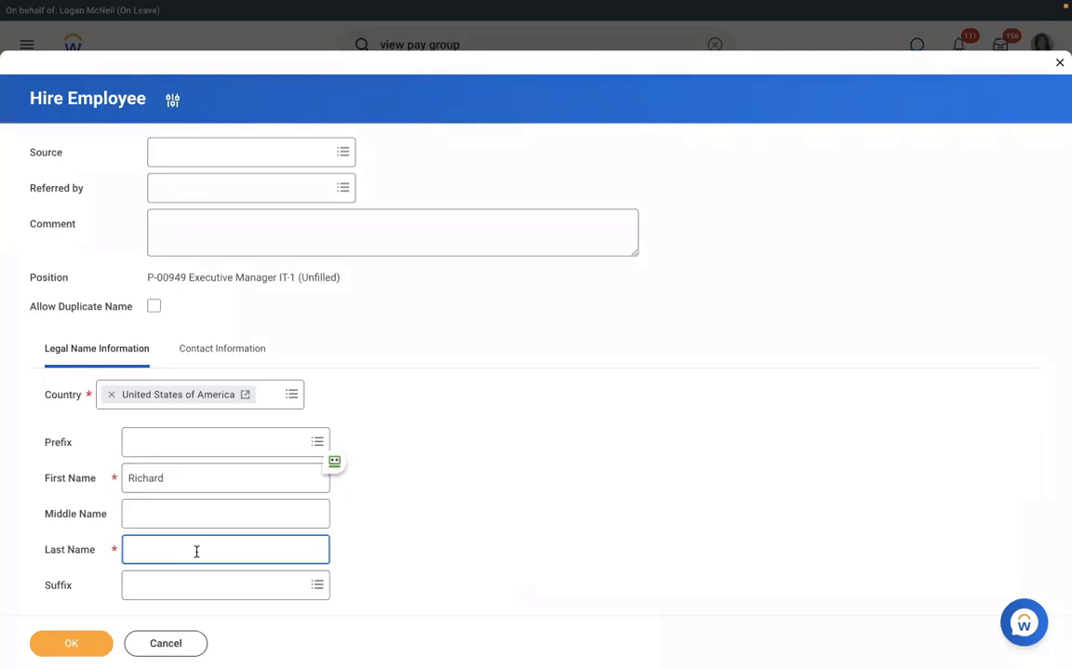
type("K")
Add the new hire's e-mail address as a Work type address.
left_click(207, 360)
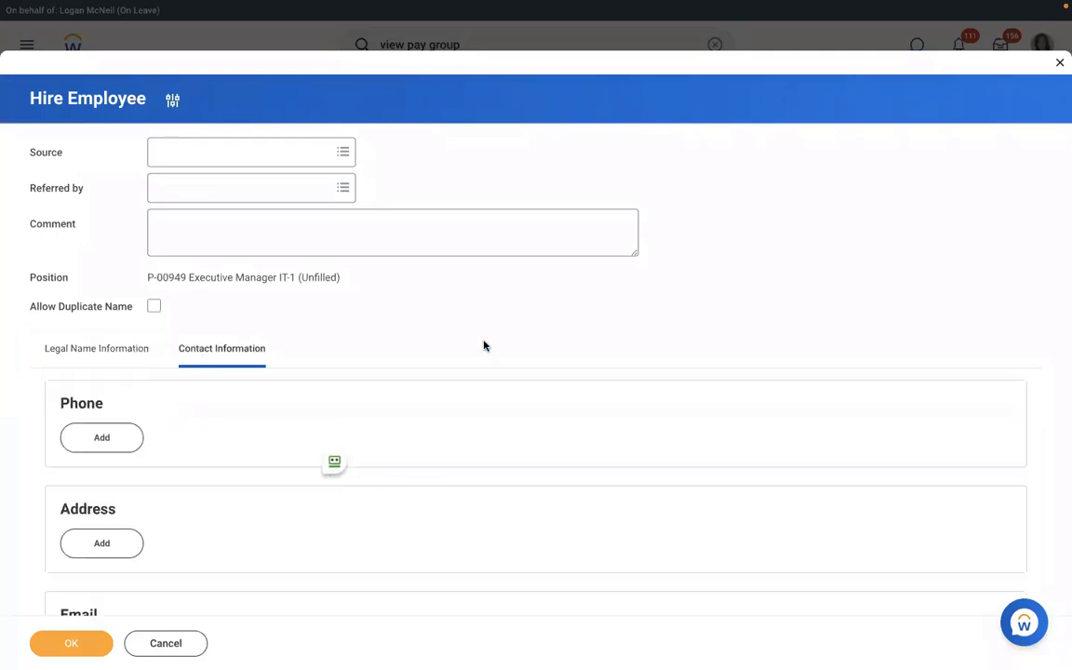
scroll(483, 345, "down", 1)
scroll(483, 345, "down", 3)
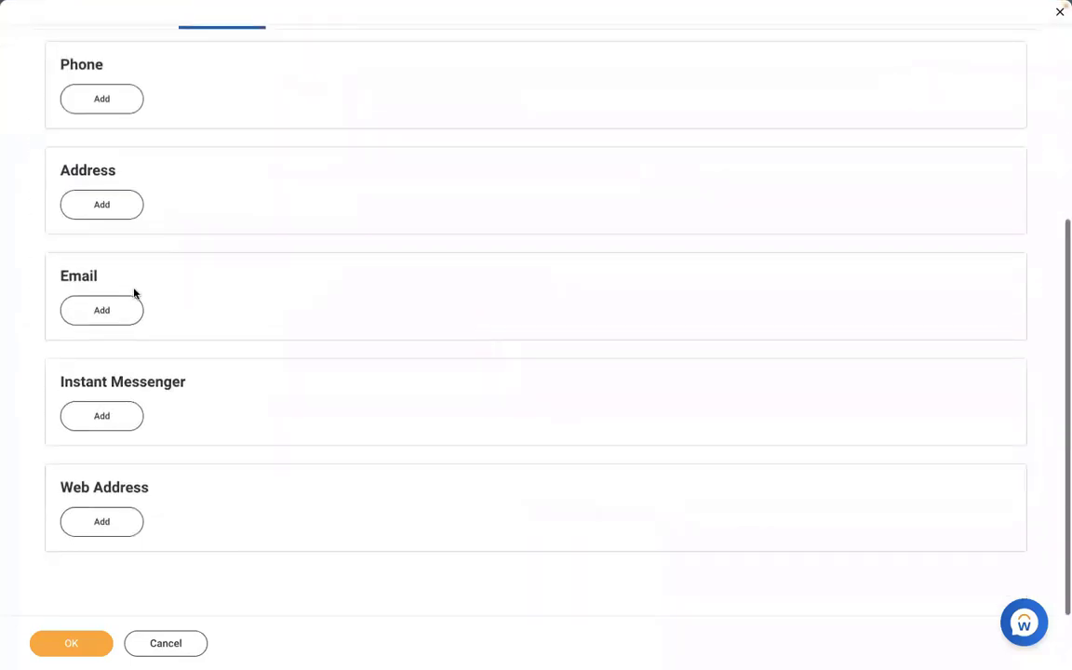
left_click(85, 313)
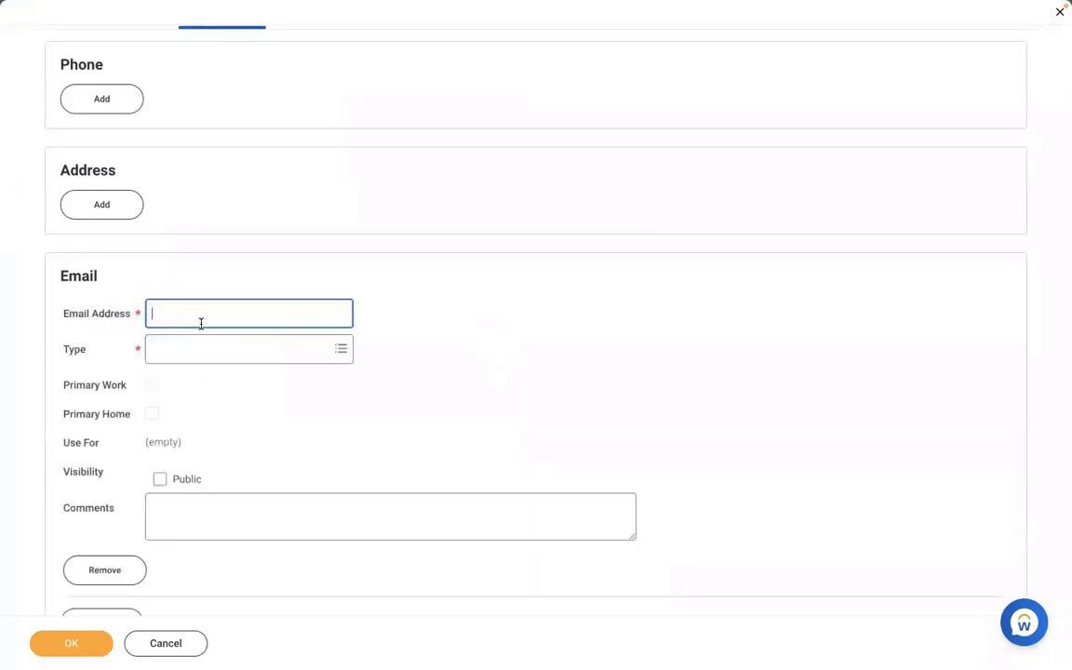
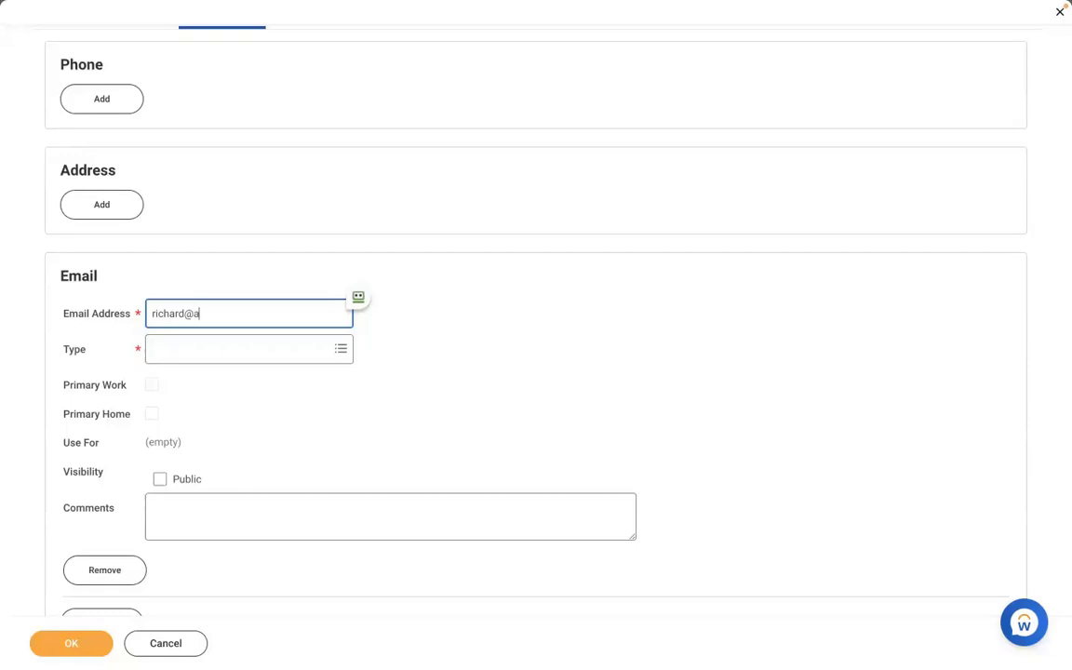
left_click(201, 351)
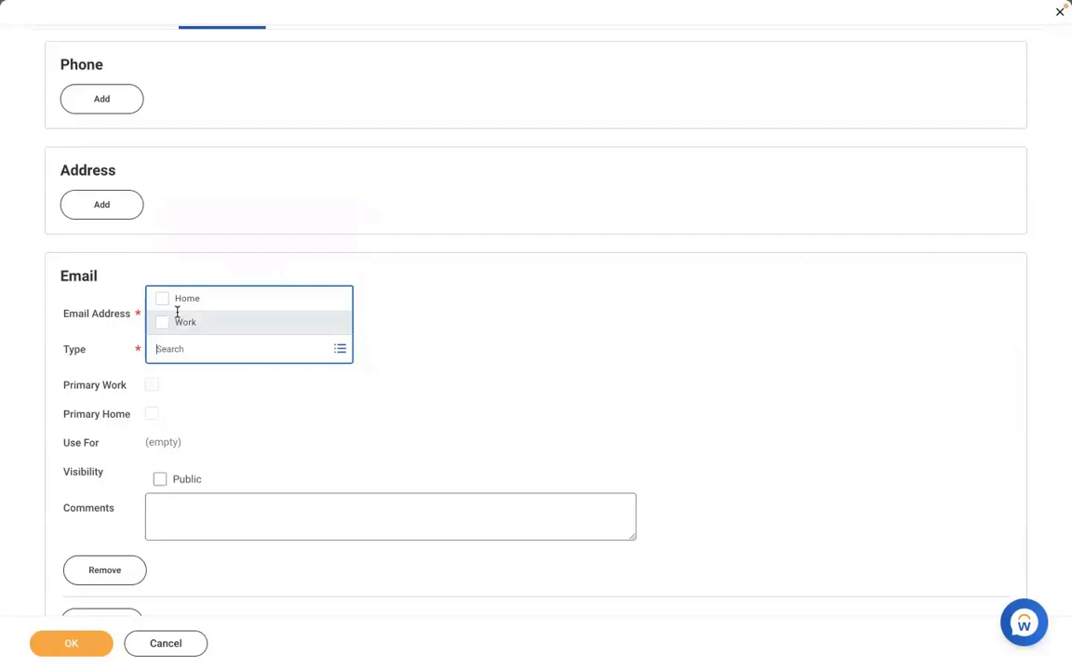
left_click(182, 322)
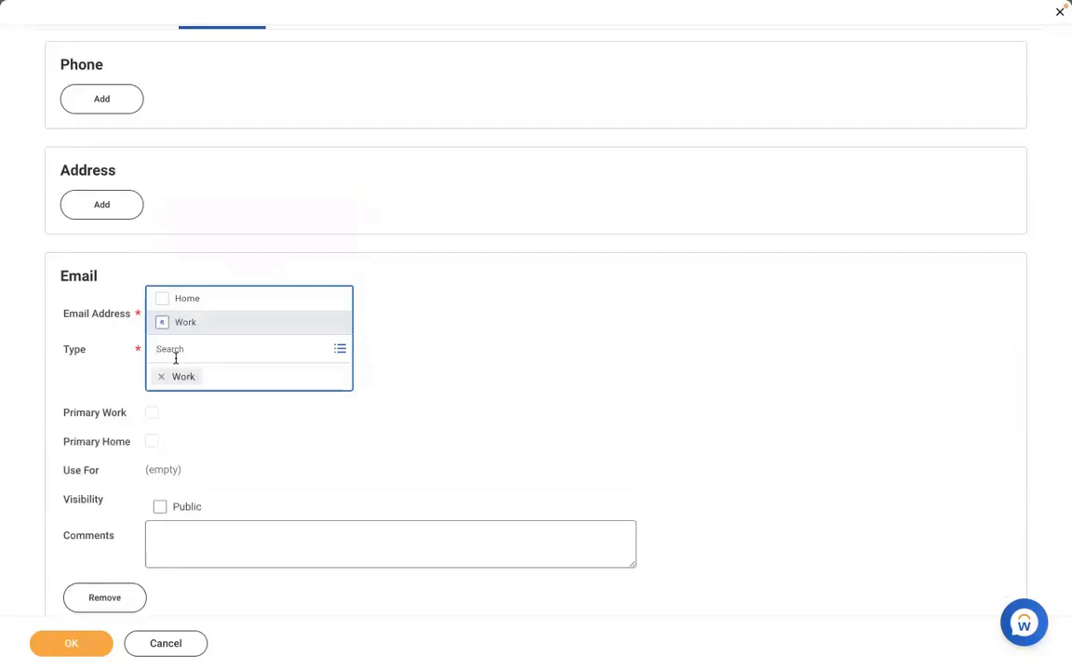
left_click(488, 349)
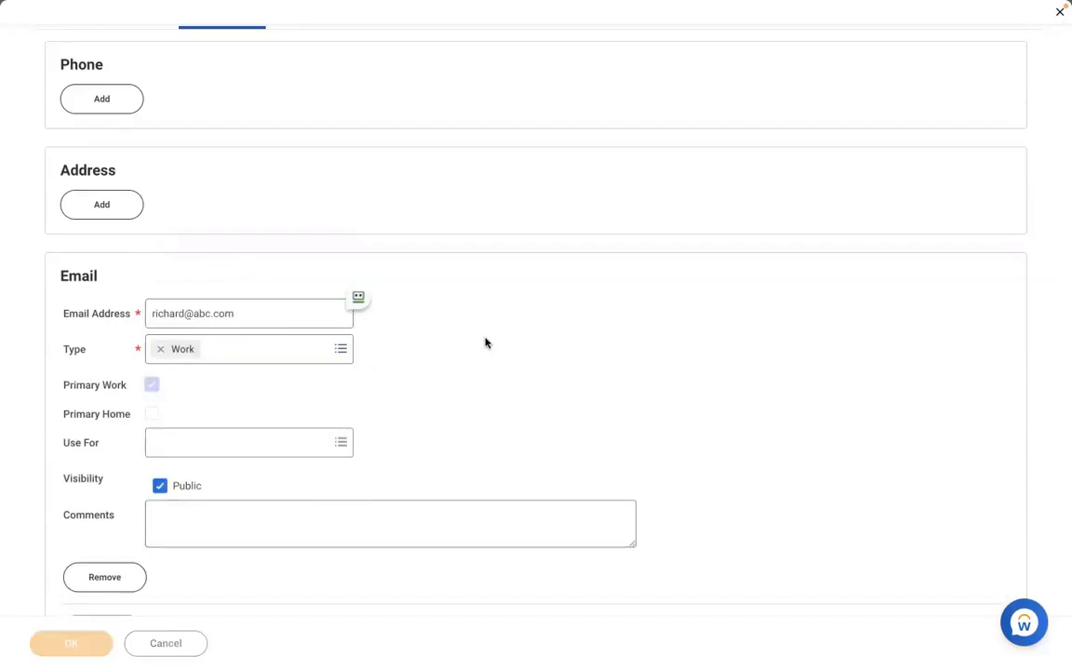
Confirm the pre-hire and set hire date 01/04/2022 with reason New Hire > New Position.
left_click(70, 643)
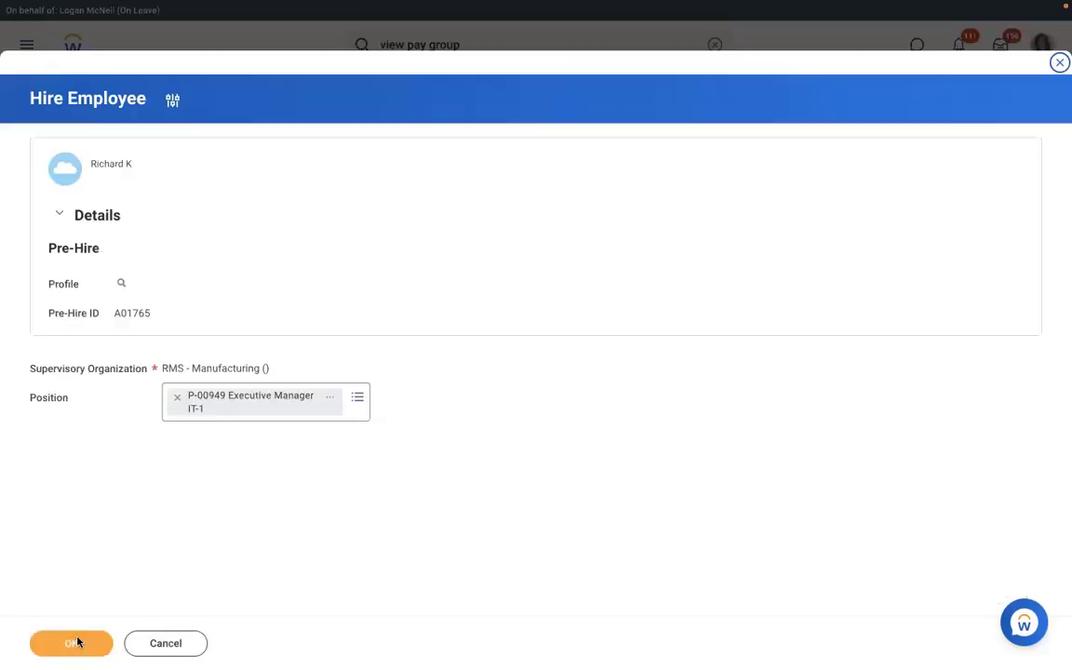
left_click(80, 642)
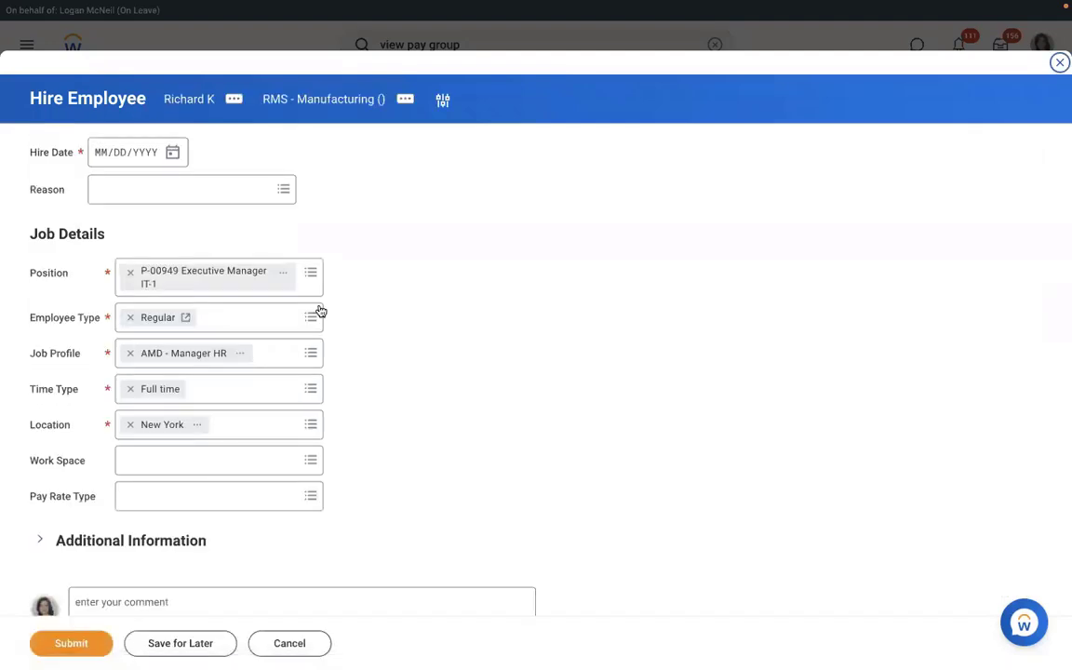
left_click(174, 153)
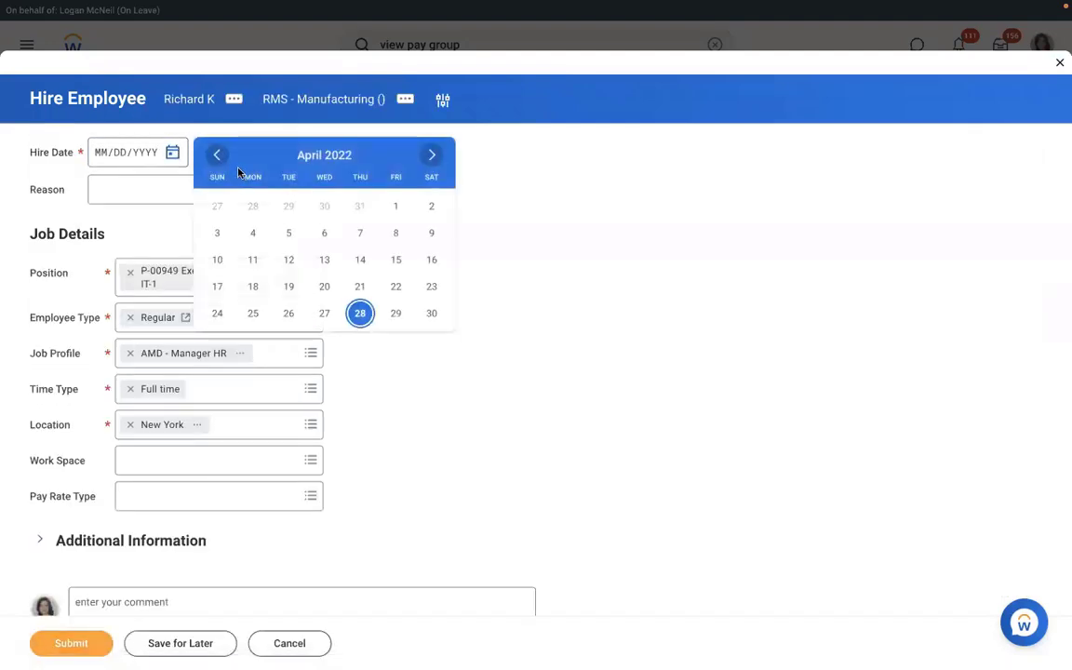
left_click(218, 160)
left_click(219, 161)
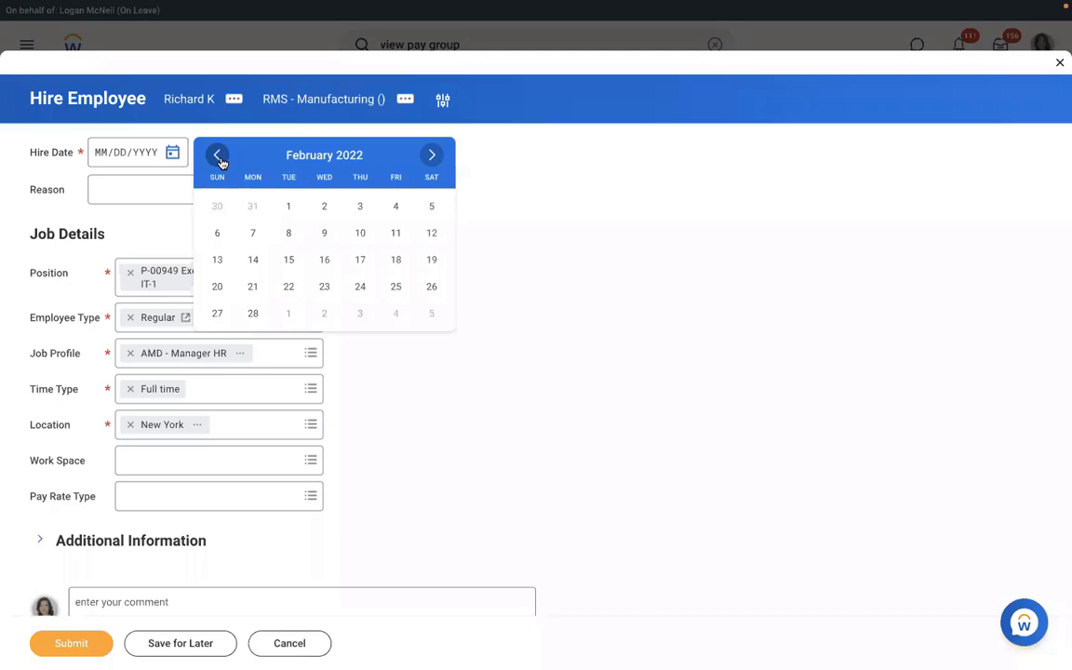
left_click(220, 161)
left_click(288, 234)
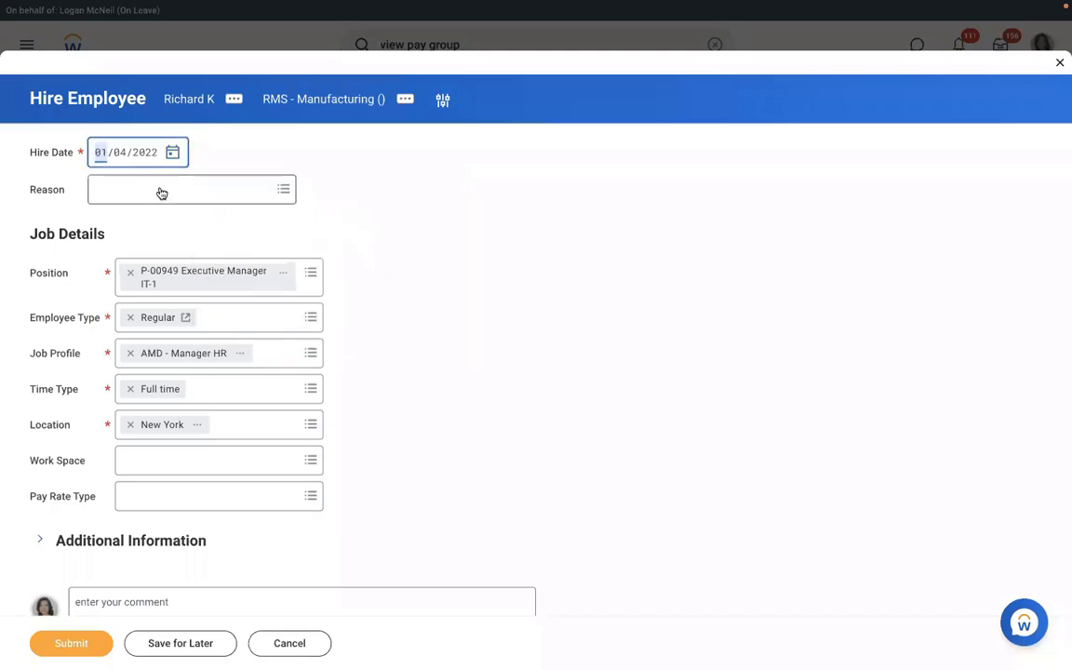
left_click(161, 191)
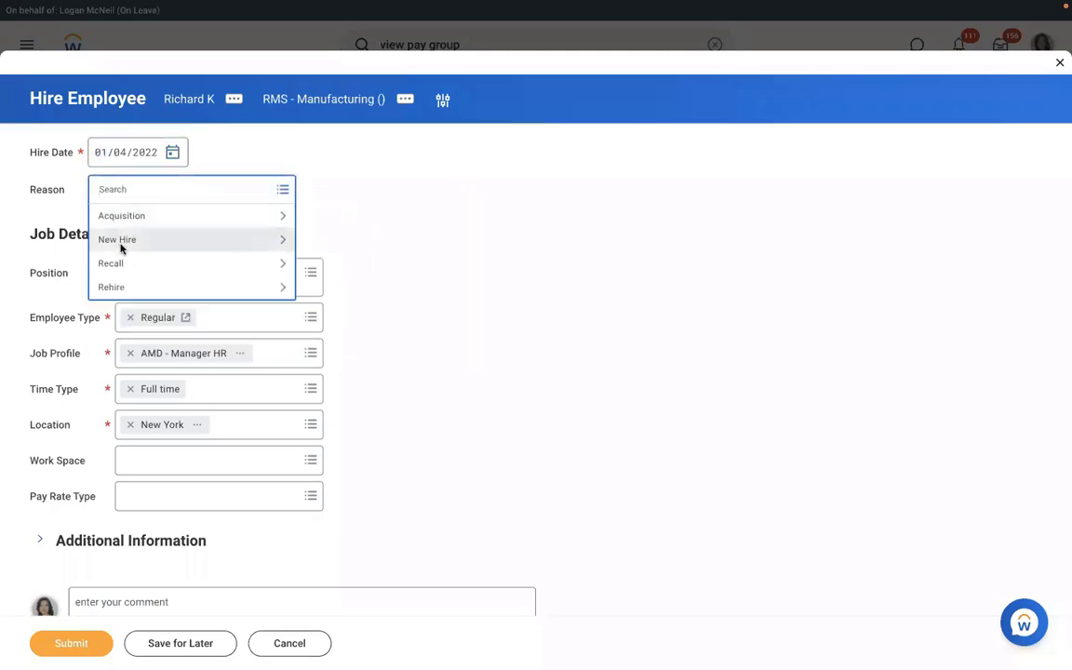
left_click(120, 242)
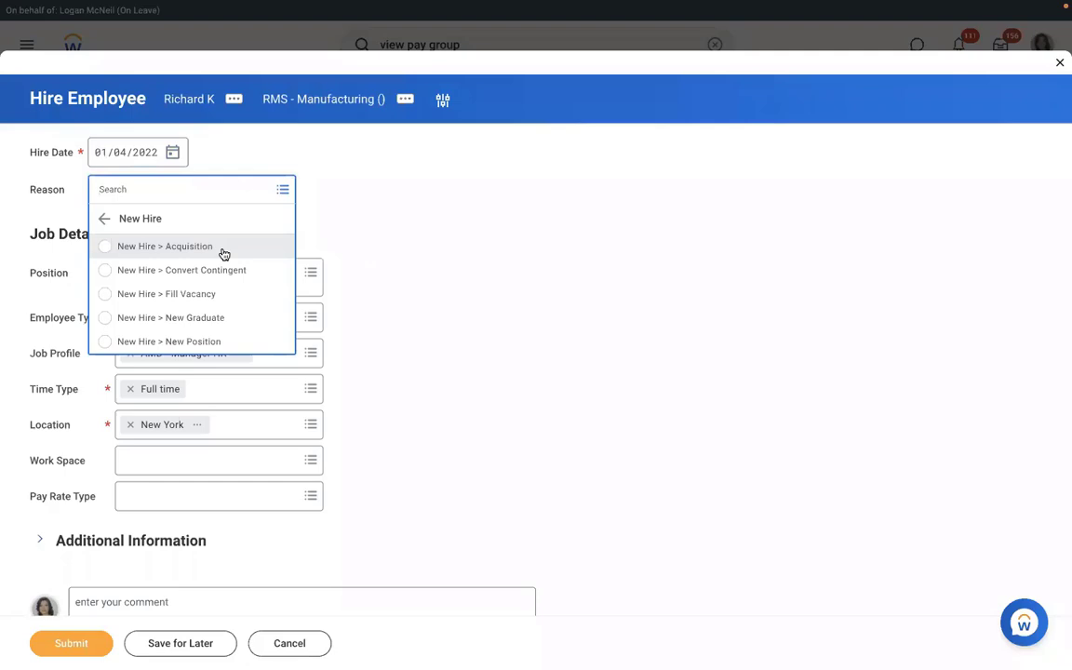
left_click(147, 343)
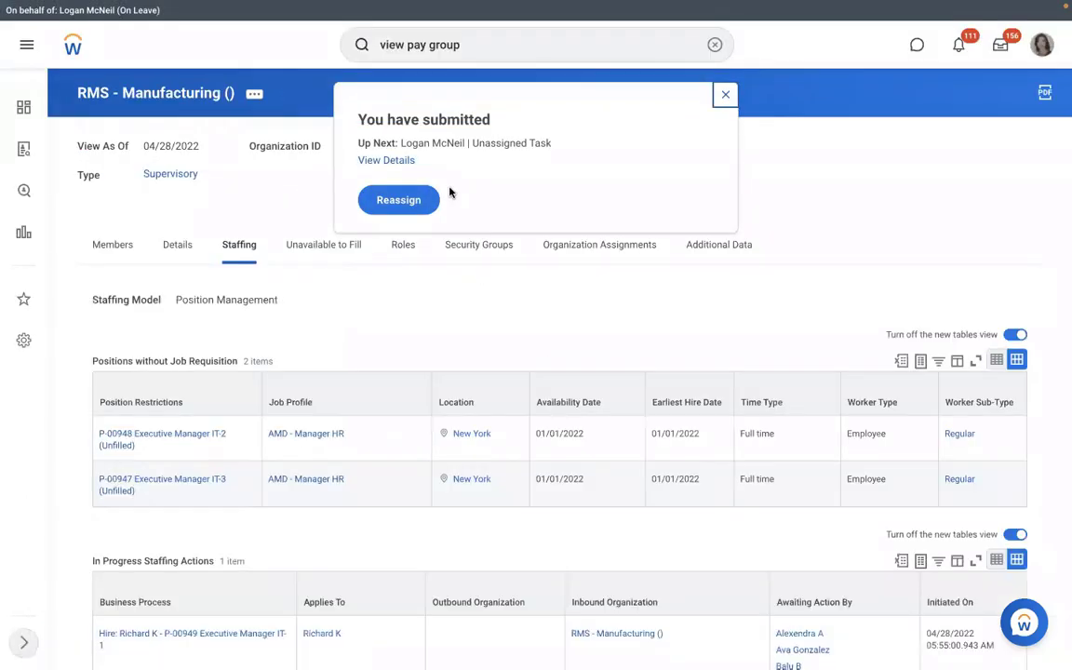
Open the submitted hire's details and Process tab to review its process history.
left_click(387, 161)
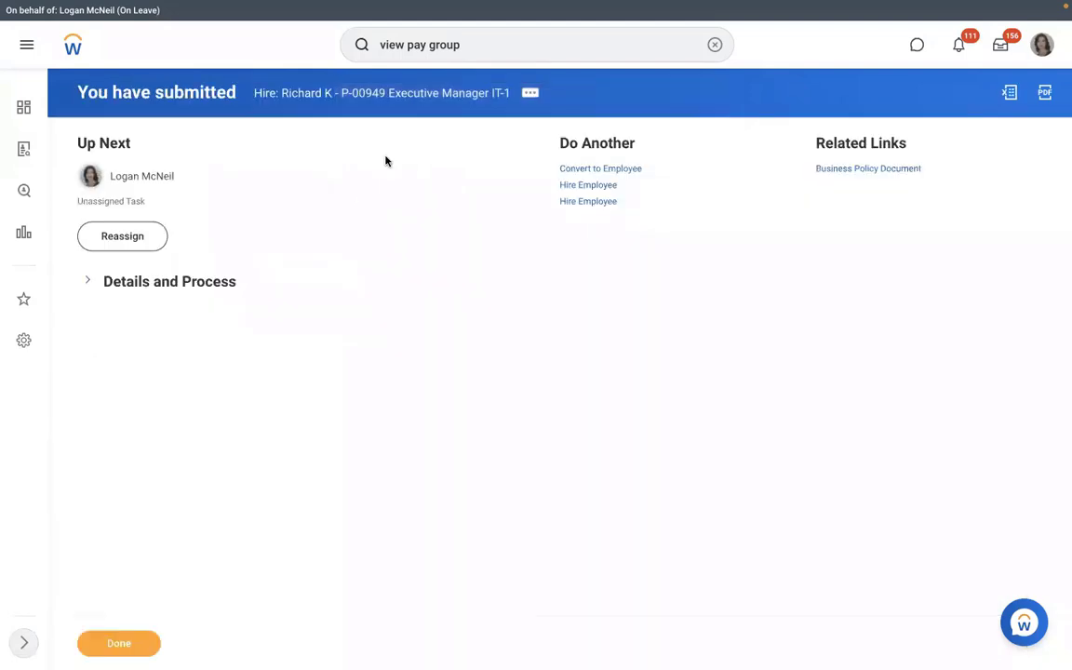
left_click(158, 282)
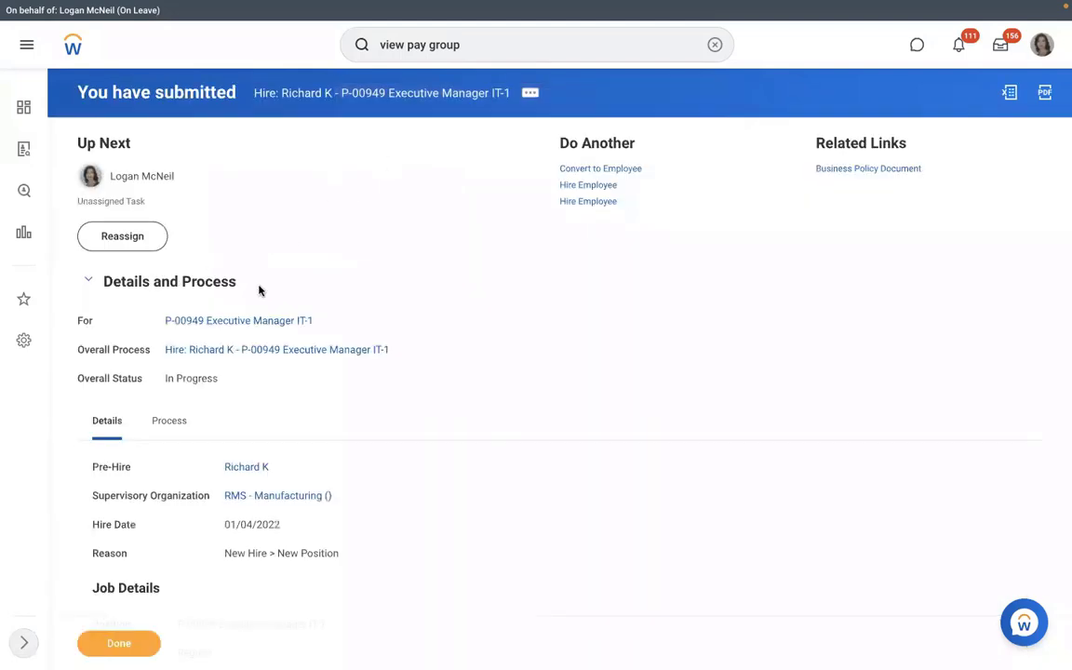
left_click(178, 421)
scroll(545, 364, "down", 3)
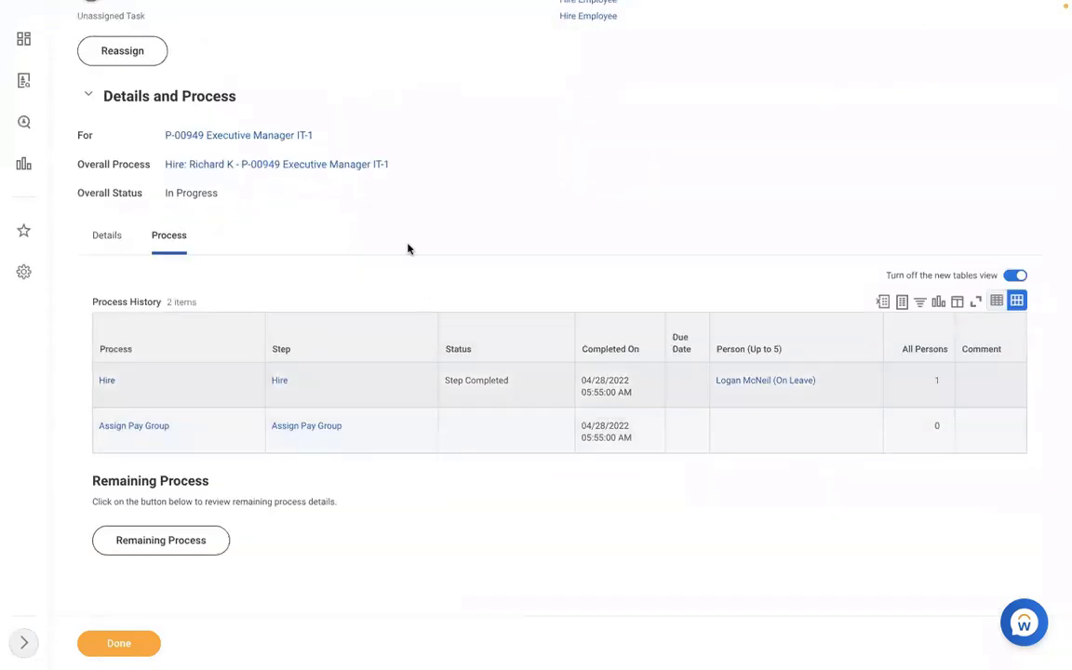
scroll(430, 226, "up", 1)
scroll(430, 226, "up", 3)
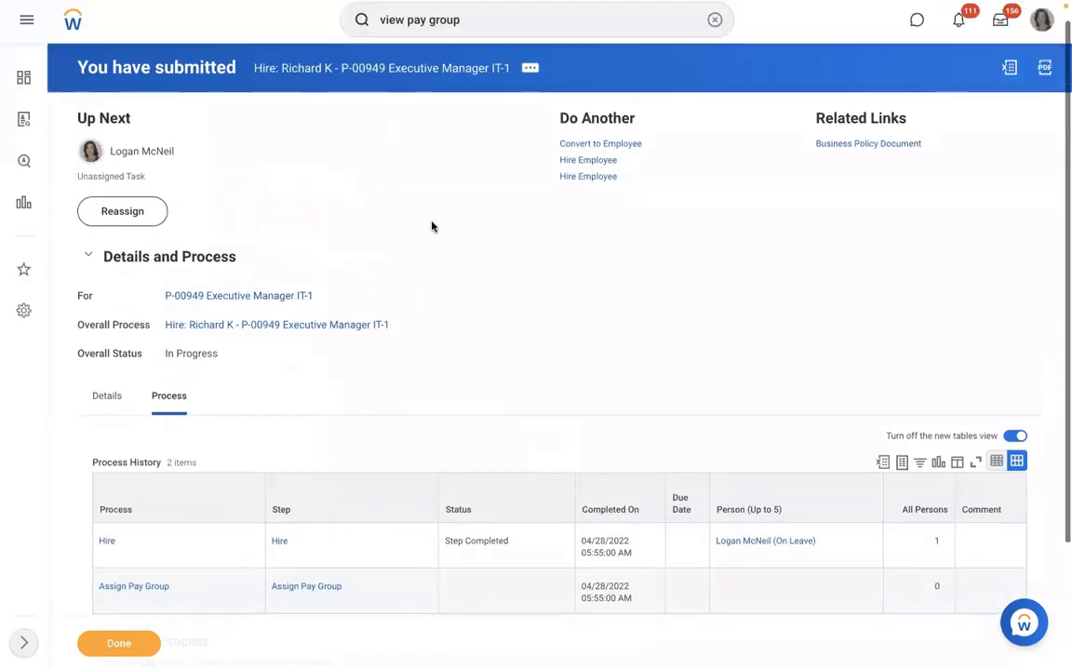
Open Reassign Tasks for unassigned tasks, filtered by the Assign Pay Group process type.
left_click(715, 46)
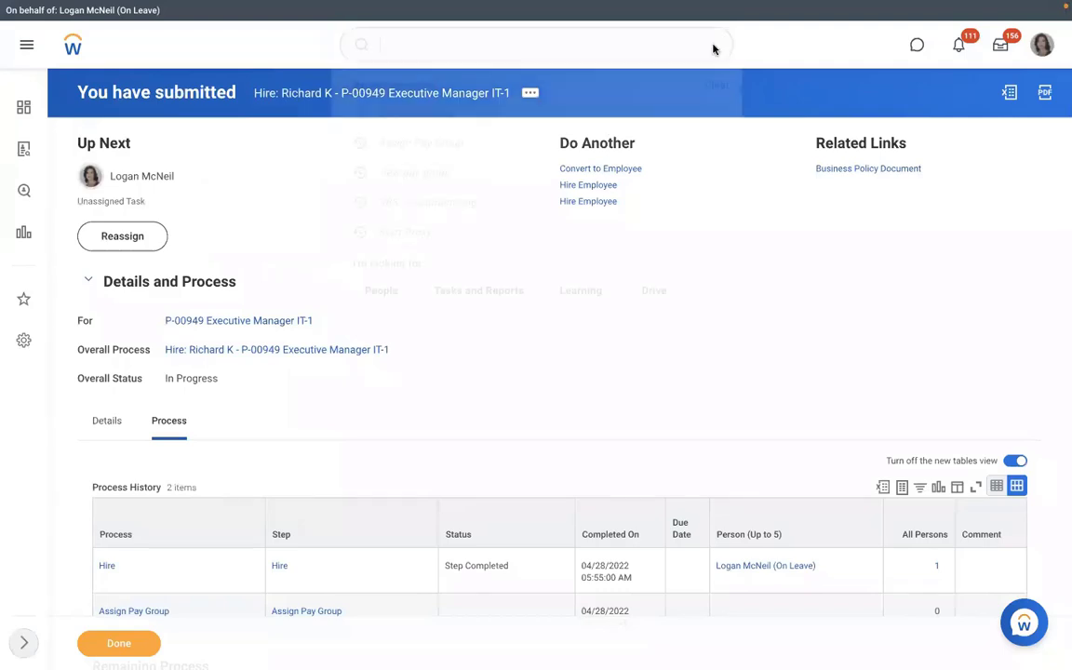
type("reassign")
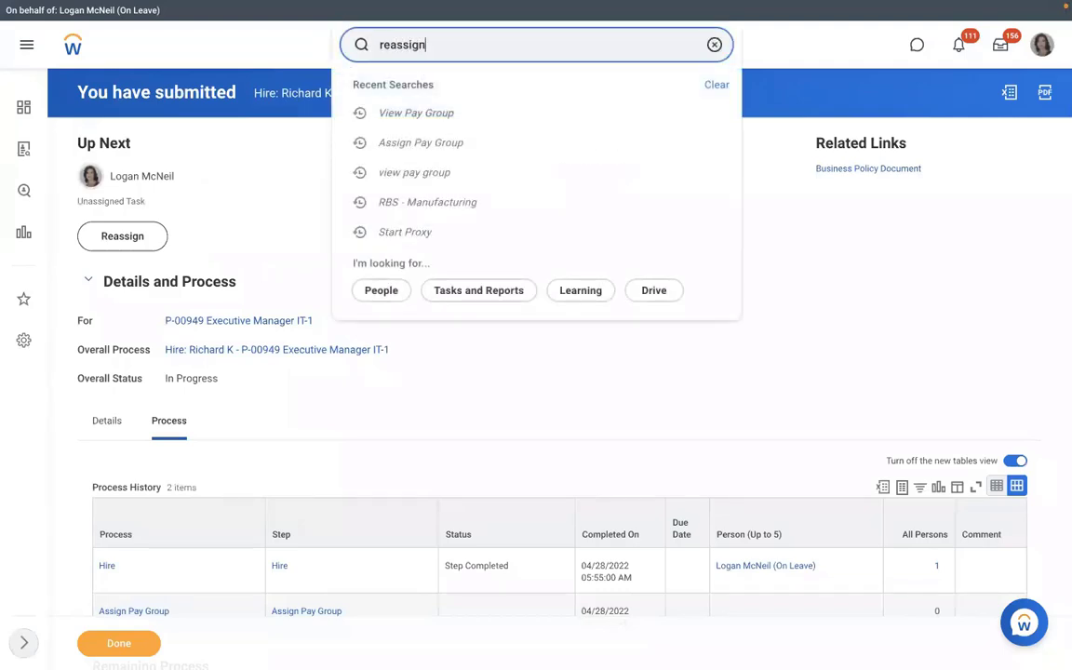
left_click(421, 128)
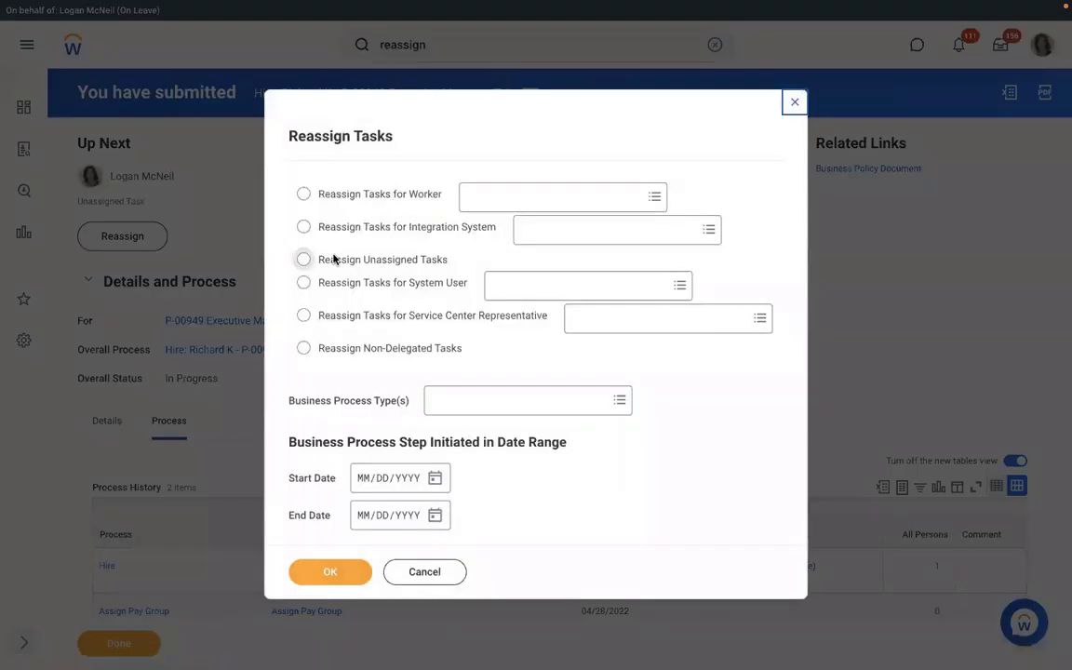
left_click(304, 259)
left_click(437, 400)
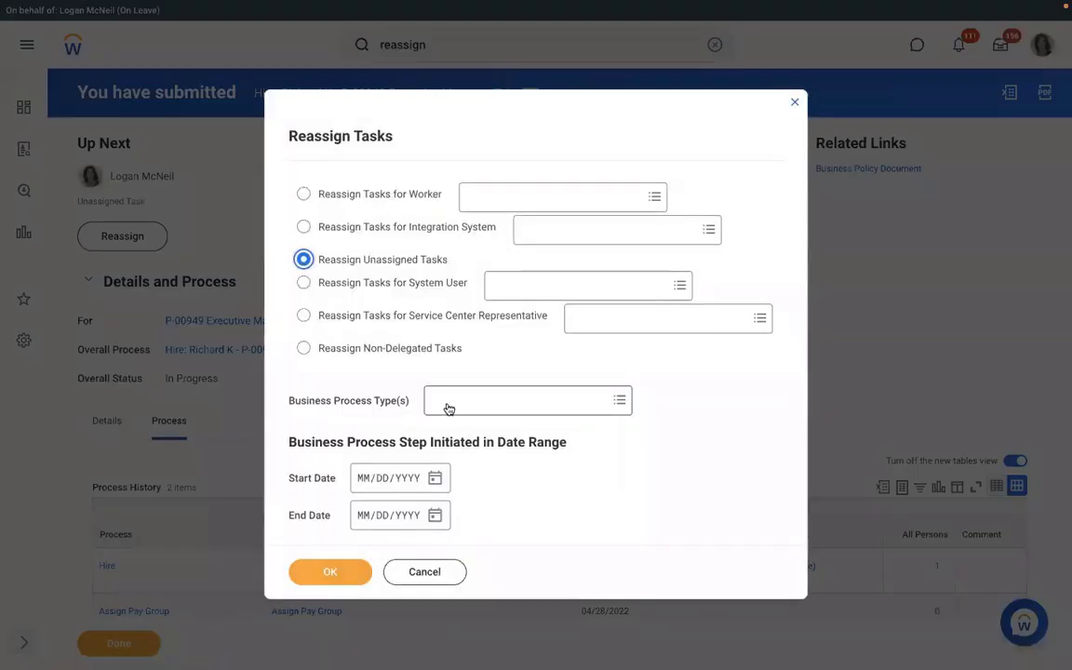
type("assig")
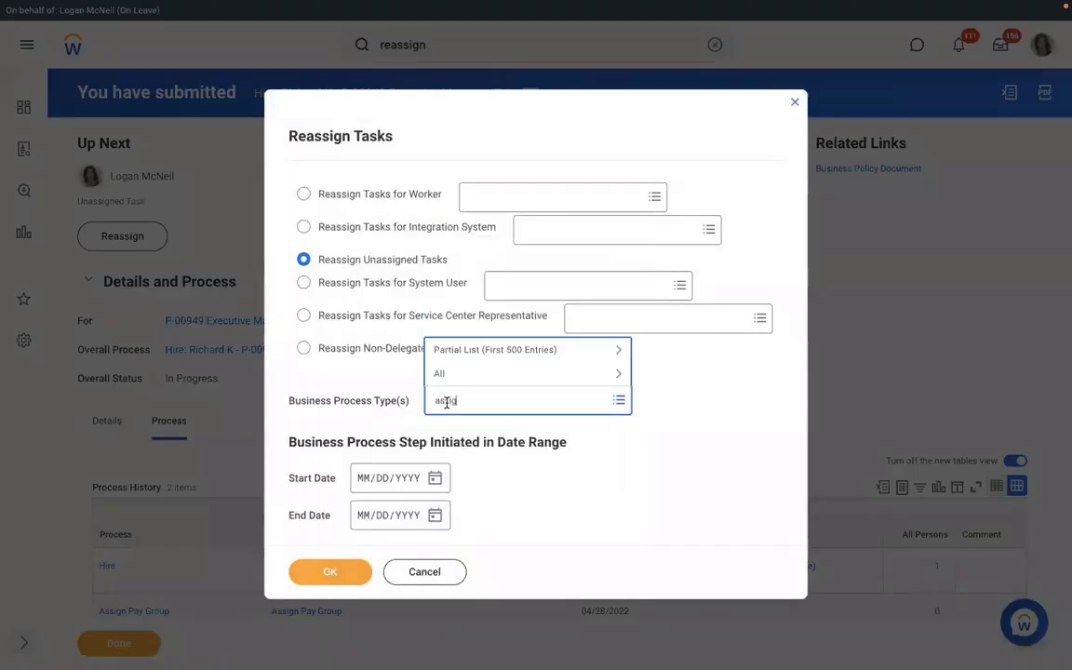
type("n pay group")
key("Return")
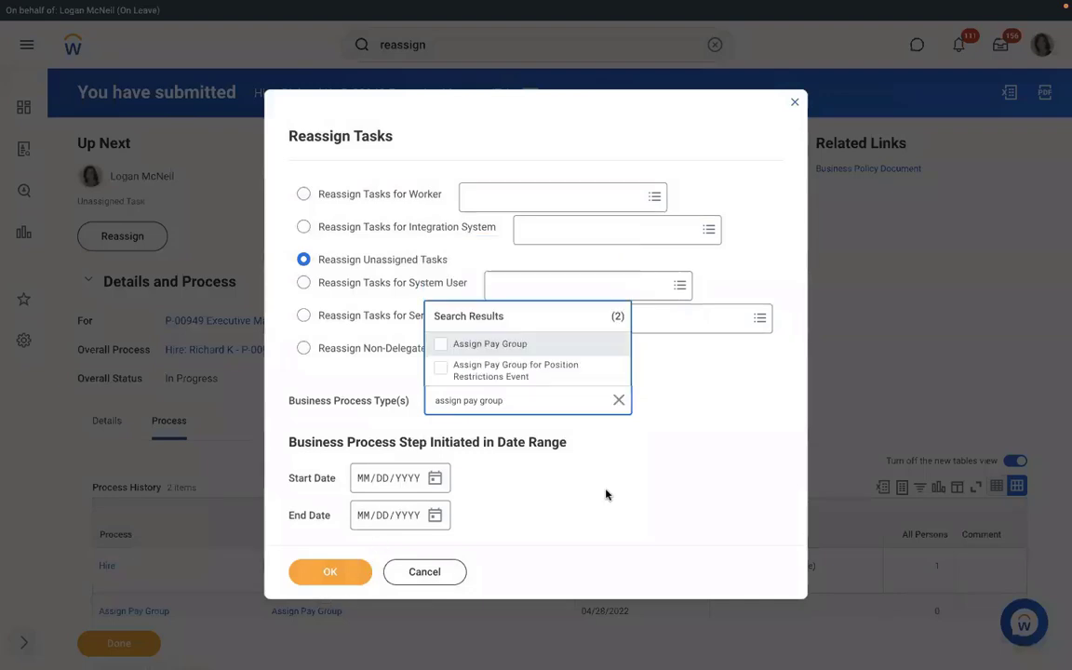
key("Return")
left_click(334, 574)
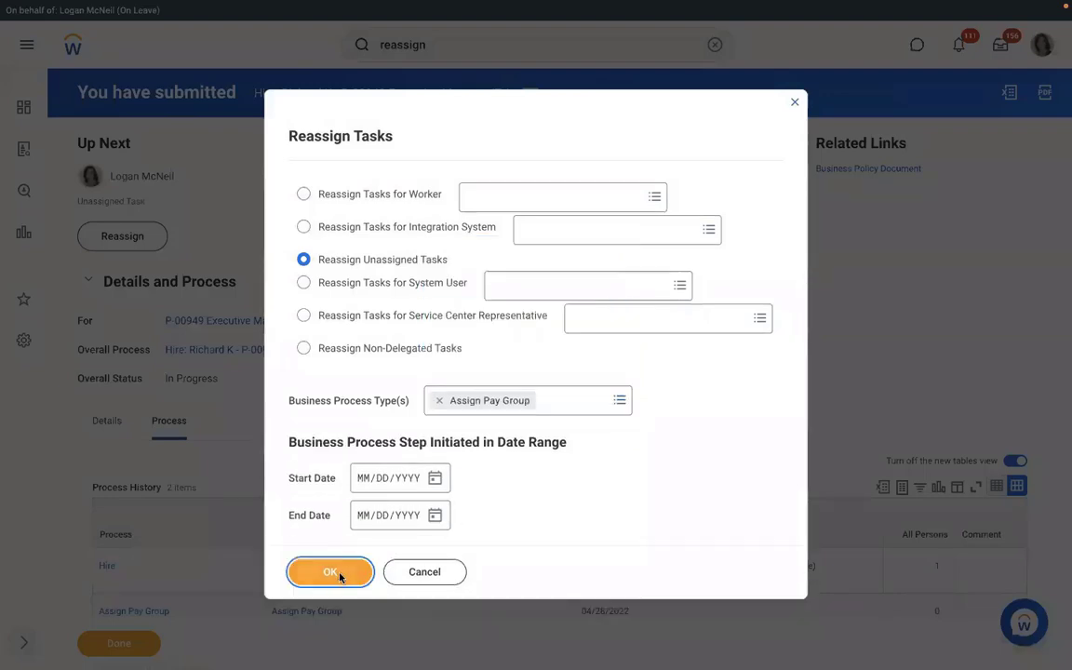
left_click(340, 576)
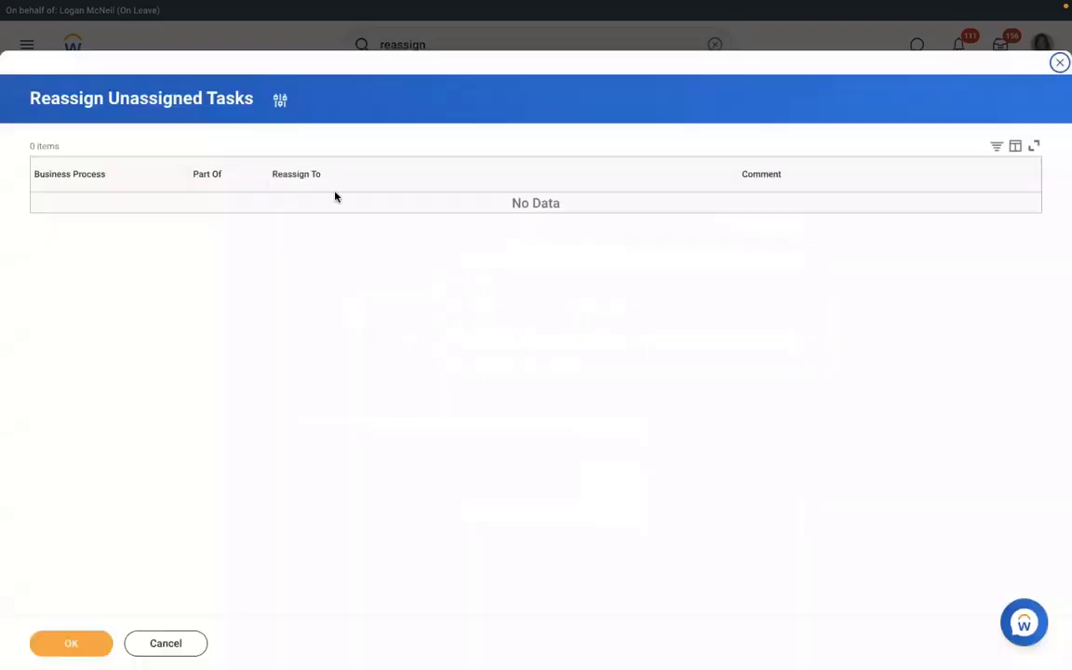
Change the filter to process type Hire with start date 04/27/2022 and list matching tasks.
left_click(279, 100)
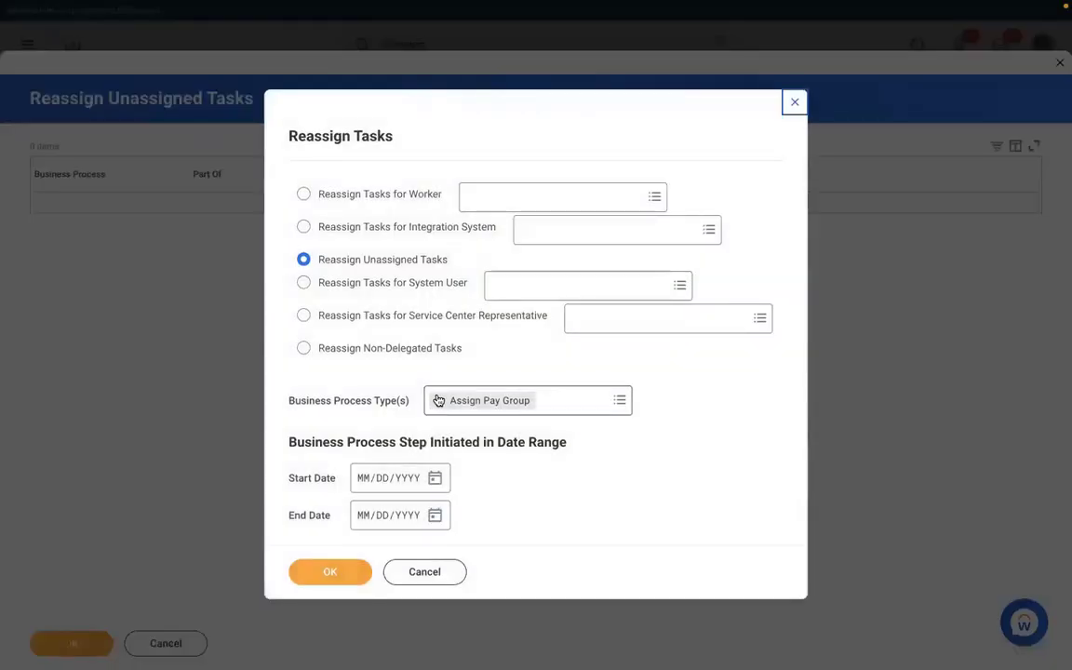
left_click(438, 400)
type("hire")
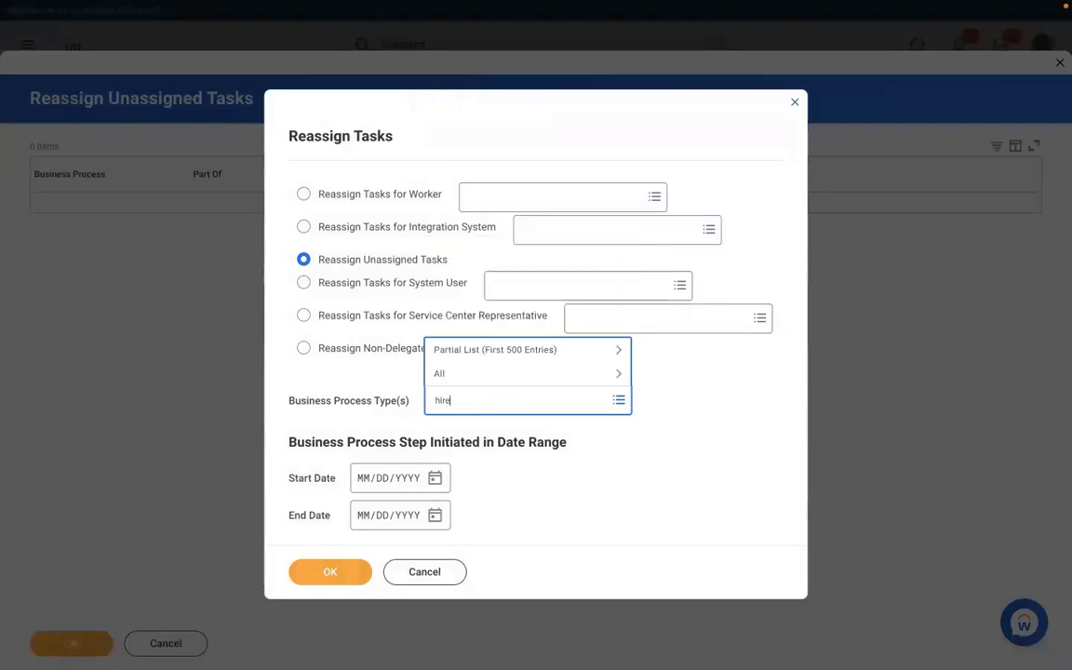
key("Return")
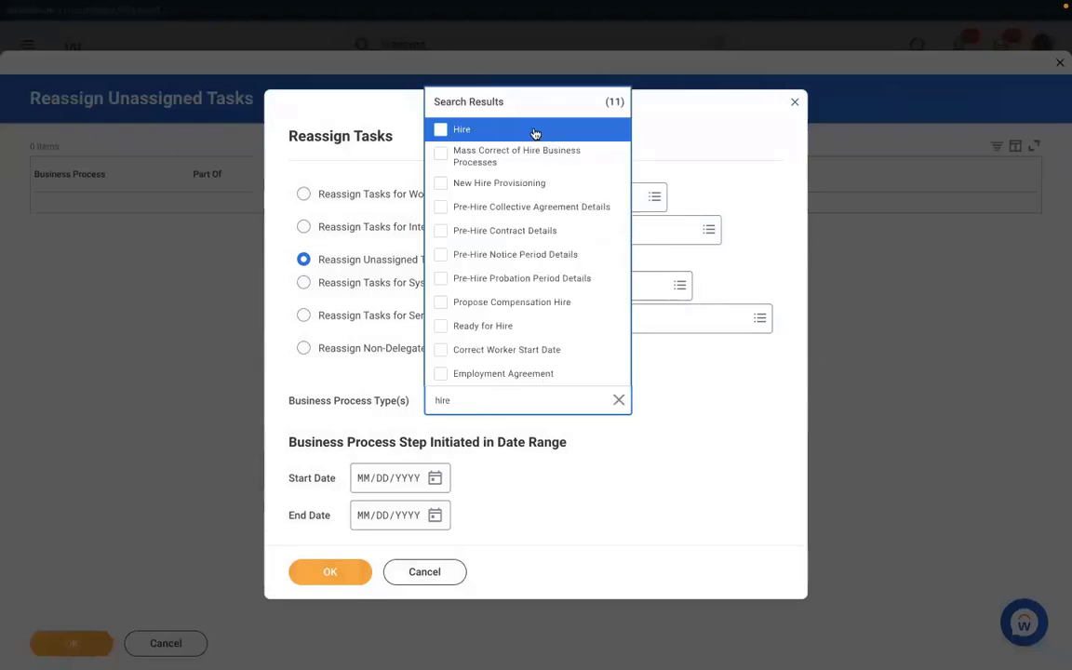
left_click(472, 131)
left_click(389, 477)
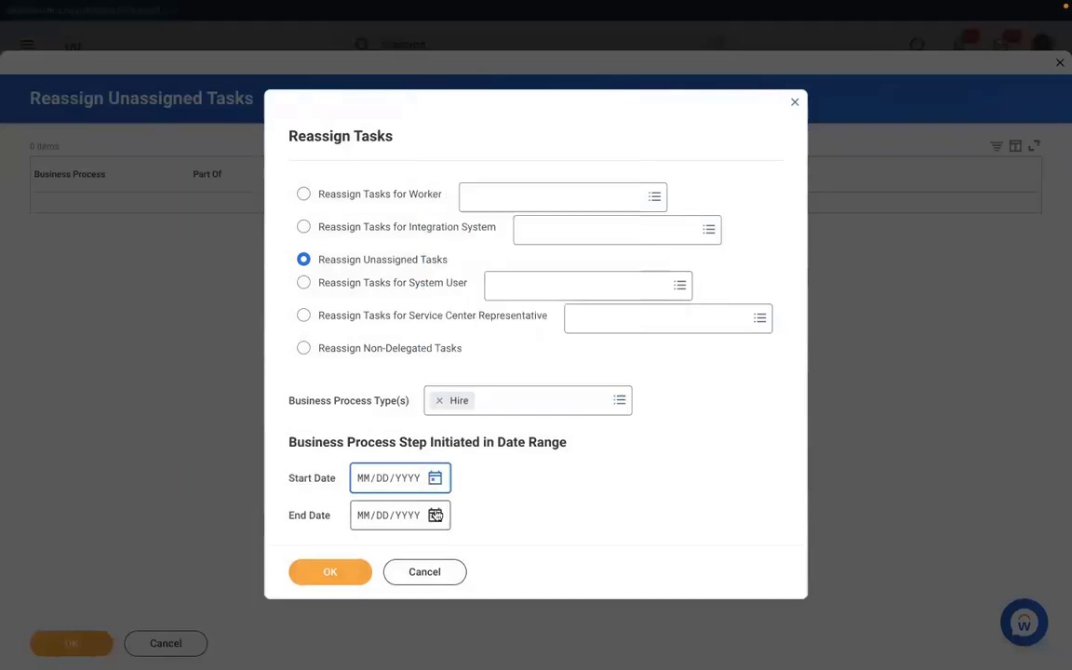
left_click(436, 478)
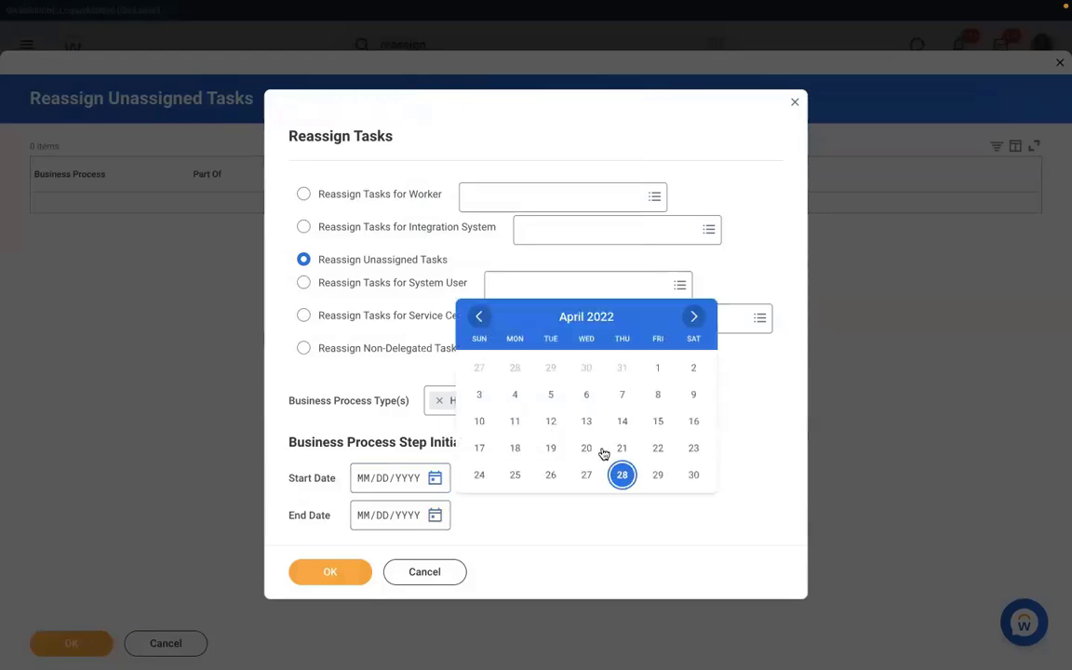
left_click(588, 475)
left_click(328, 570)
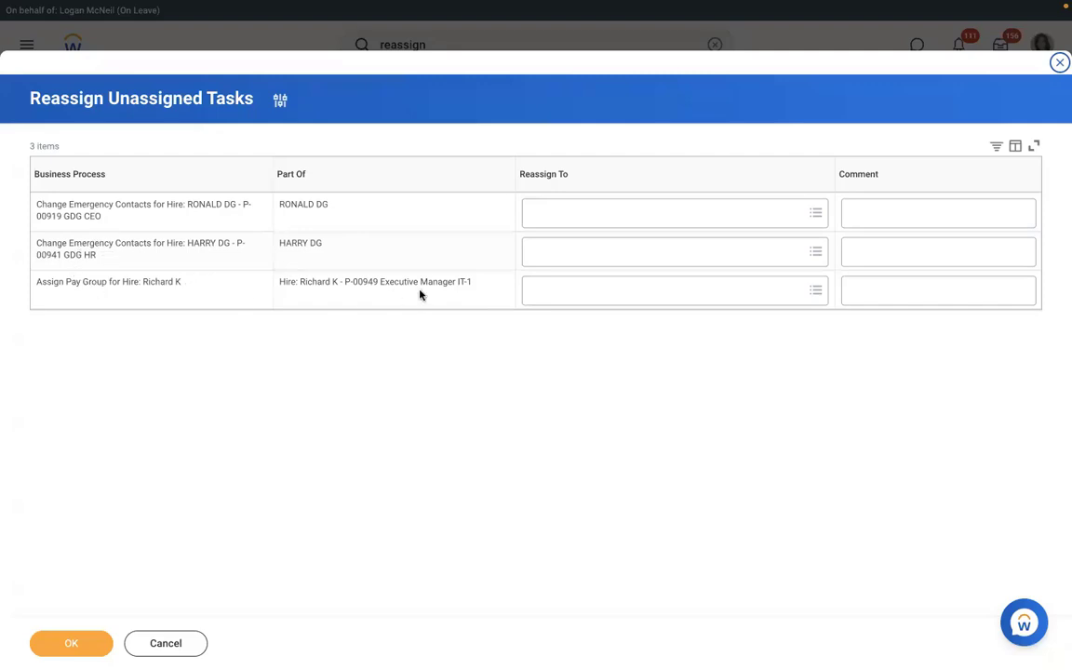
Set the on-leave manager as Reassign To for the Assign Pay Group row, confirm, and go to the Inbox.
left_click(564, 290)
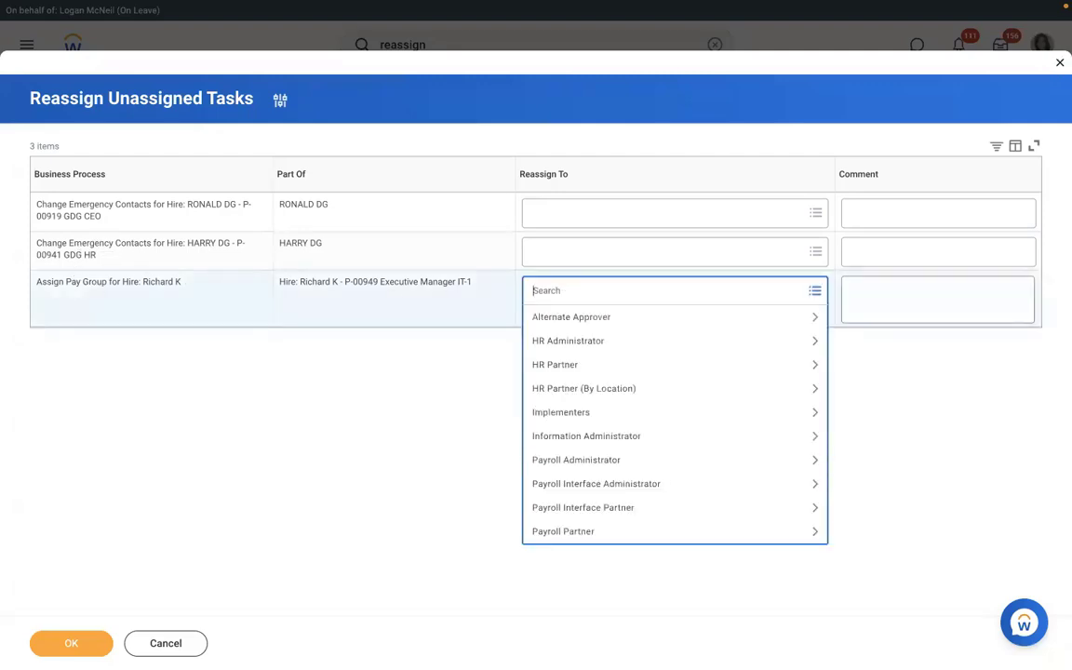
type("logan mc")
key("Return")
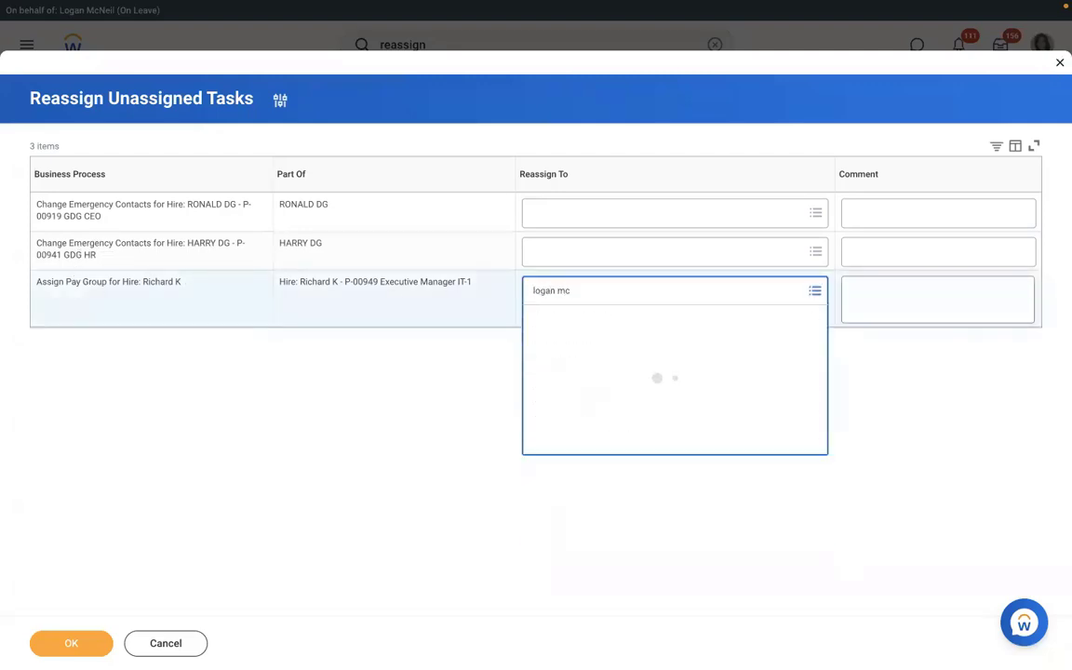
left_click(71, 644)
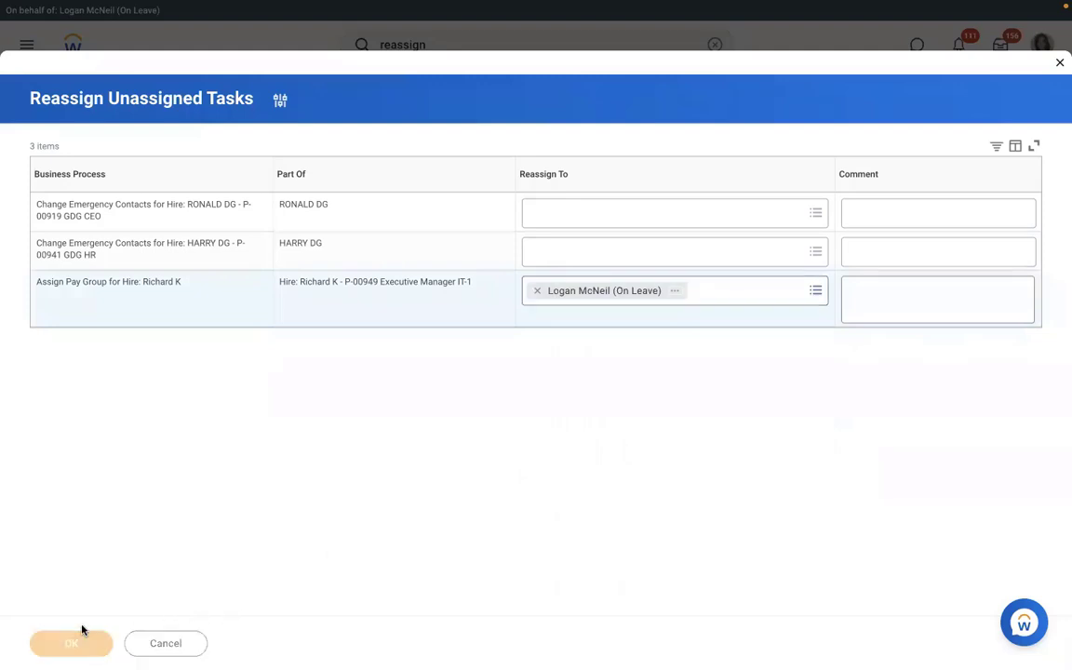
left_click(1000, 48)
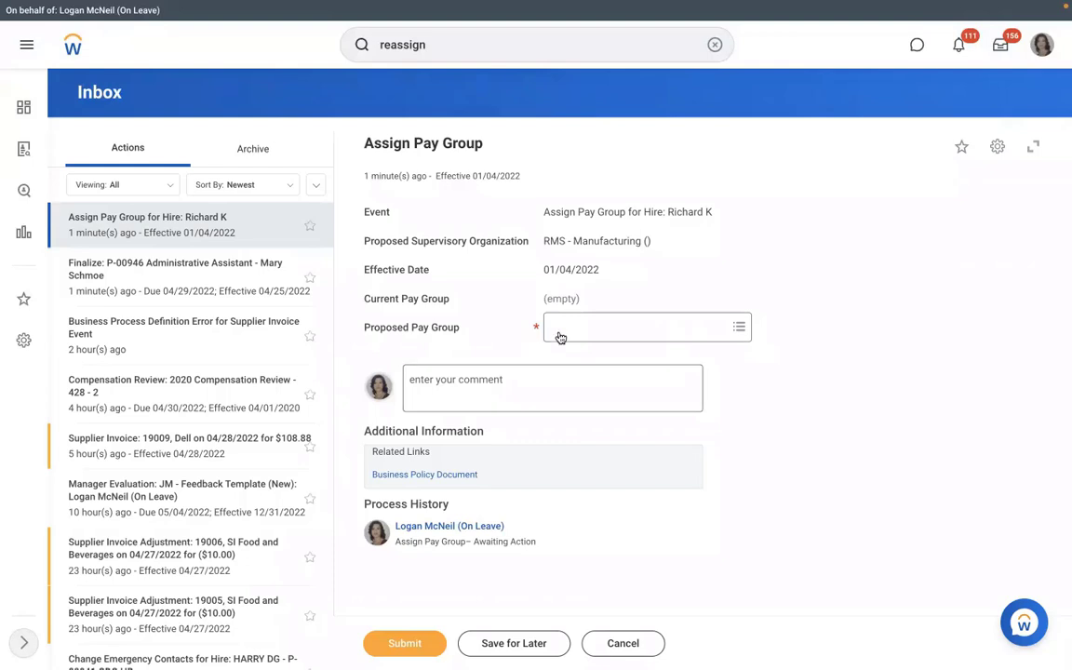
Propose RBS - Monthly PYG, remove it, then cancel the task and discard changes.
left_click(604, 327)
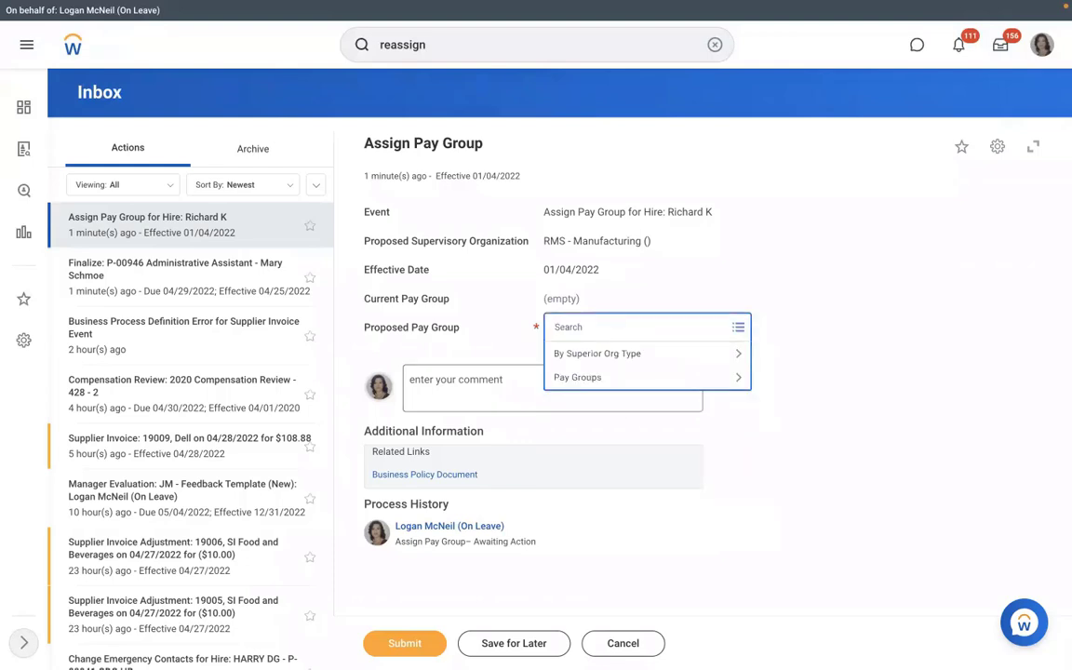
type("rbs")
key("Return")
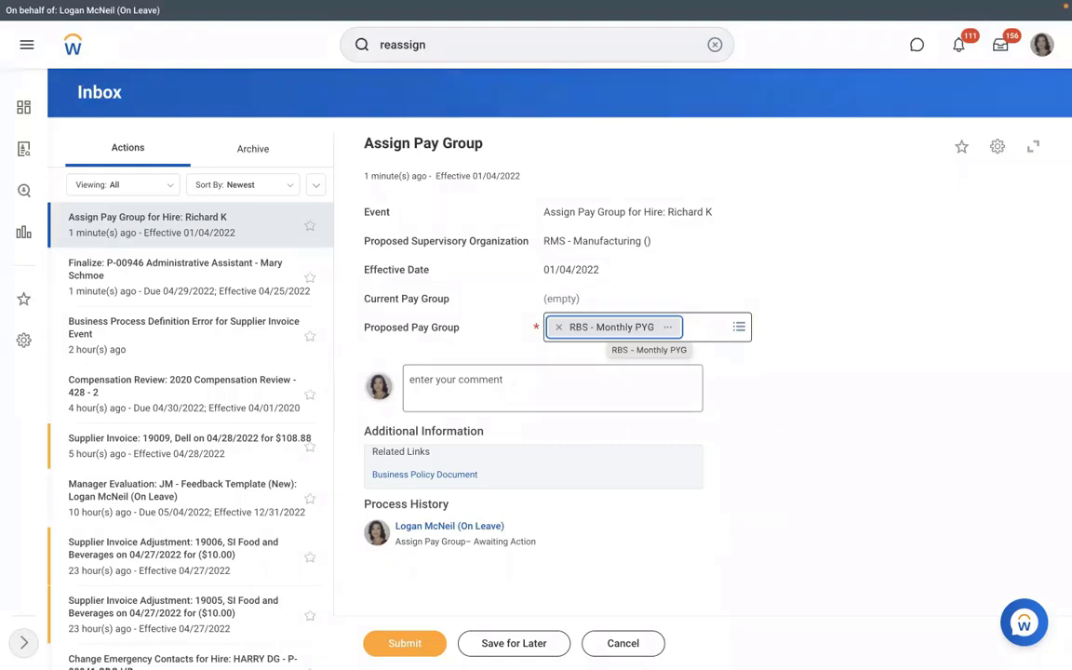
left_click(558, 328)
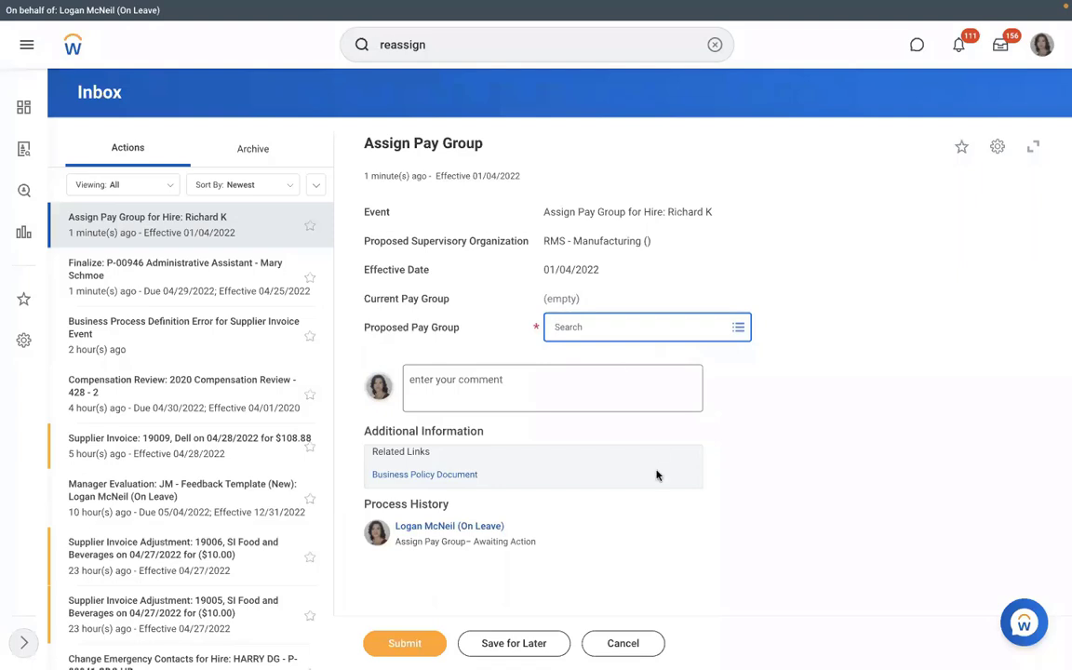
left_click(616, 644)
left_click(468, 369)
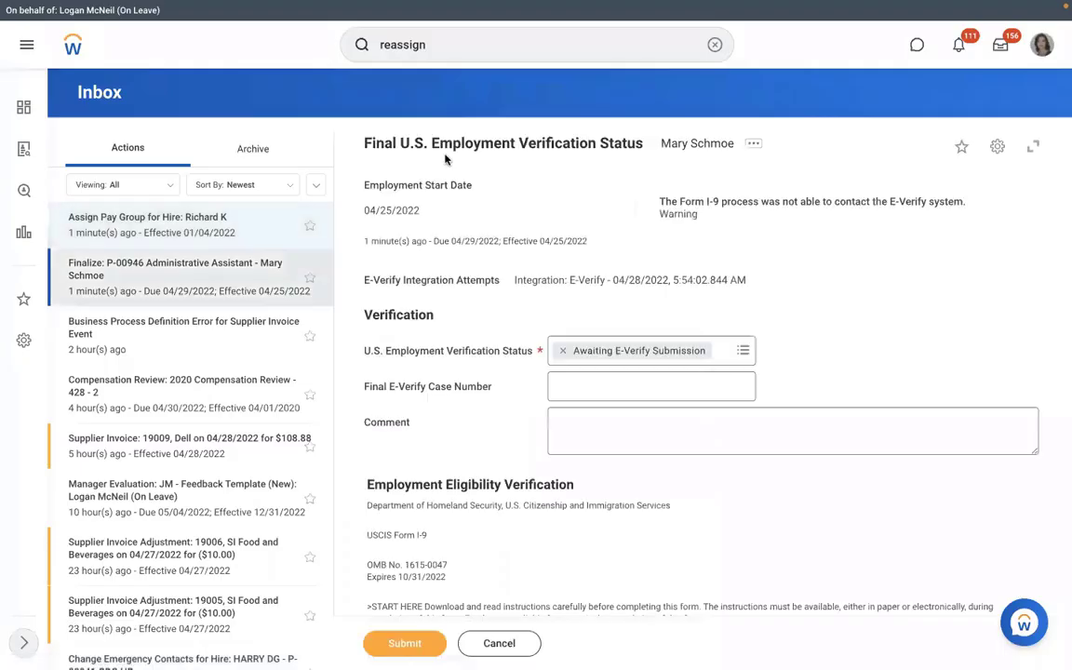
Find the RMS - Manufacturing supervisory organization with a 'sup org: rms' search and open it.
left_click(713, 45)
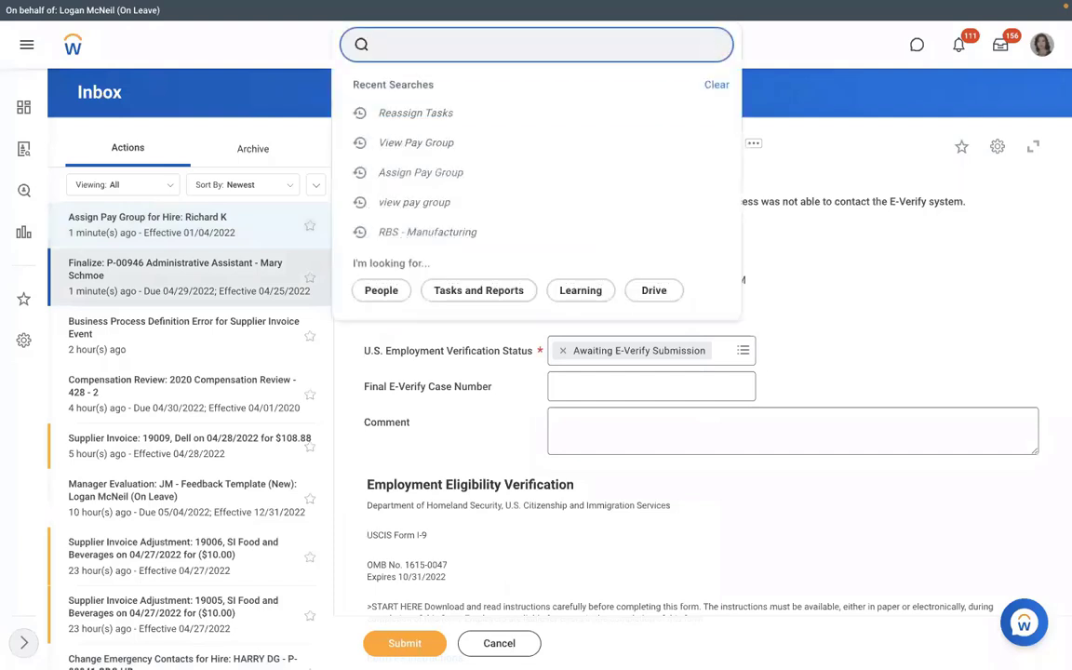
type("sup org:")
left_click(478, 38)
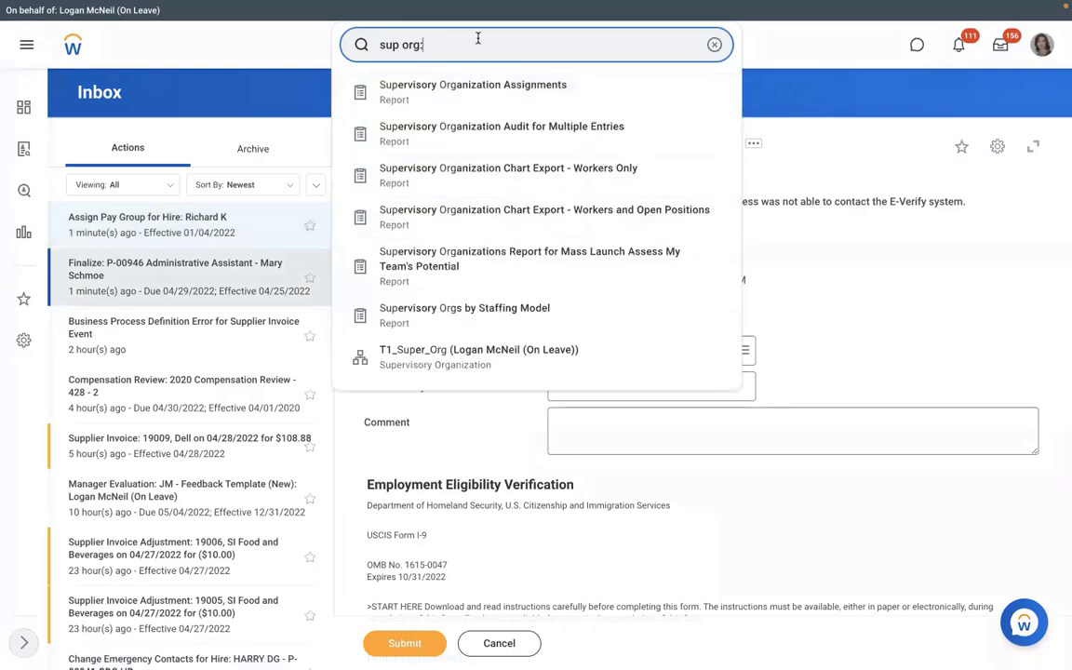
type("rms")
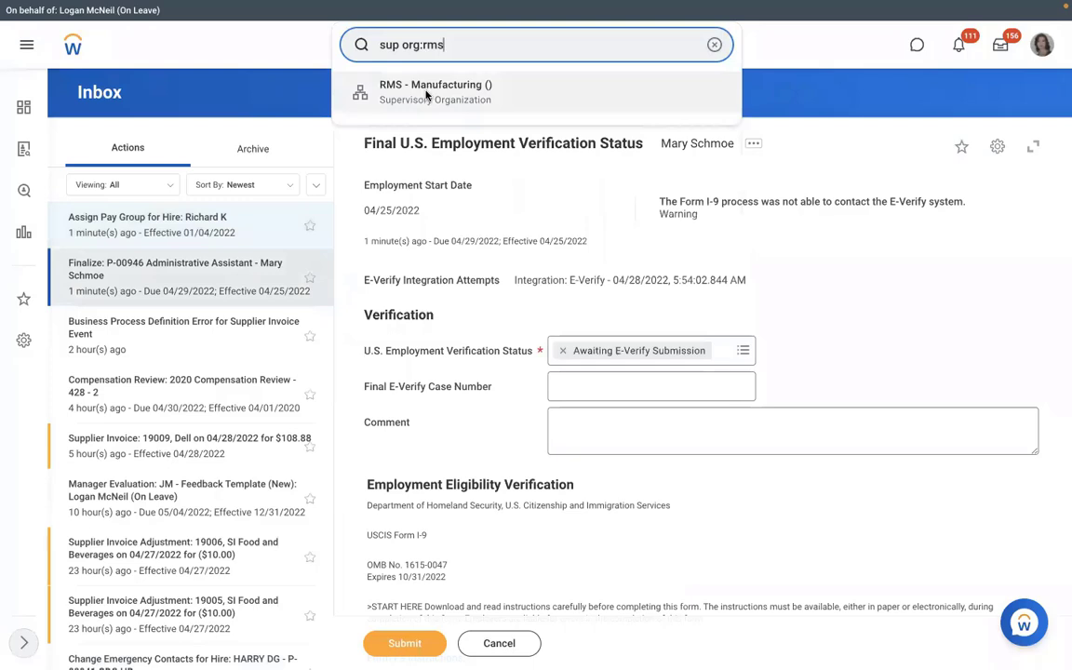
left_click(427, 94)
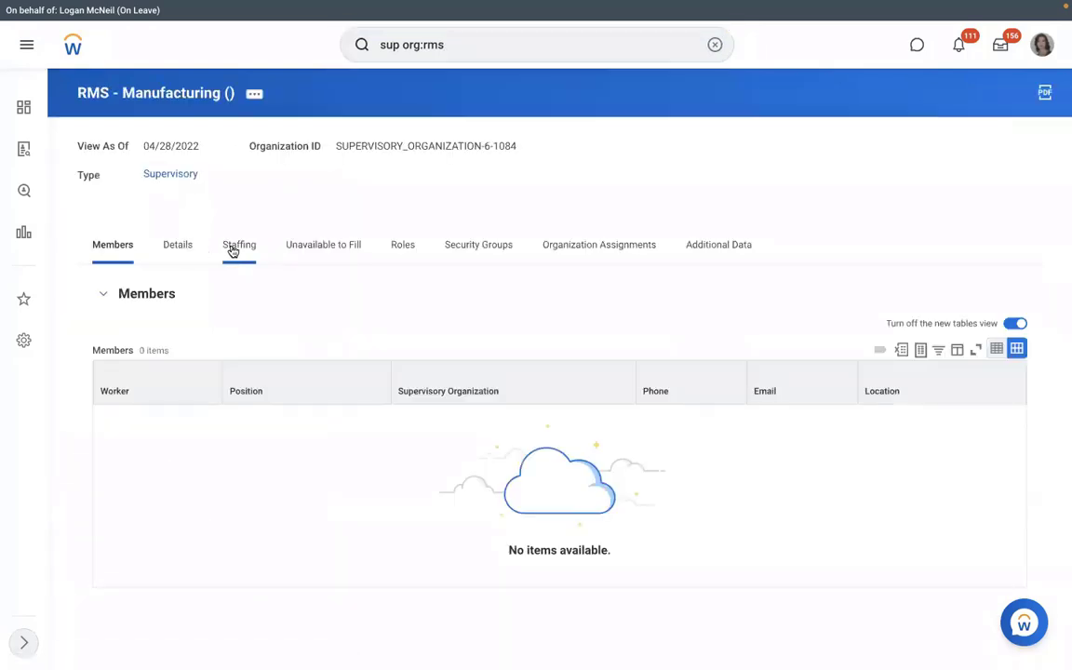
View the unfilled positions and check, then close, related actions for position P-00949.
left_click(325, 246)
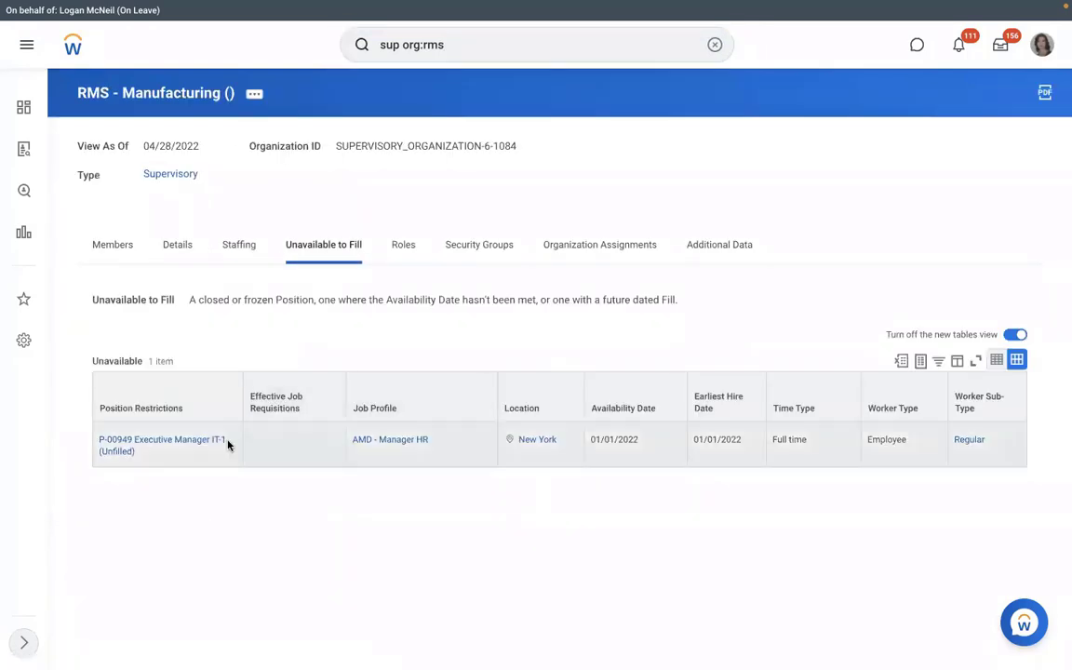
left_click(148, 453)
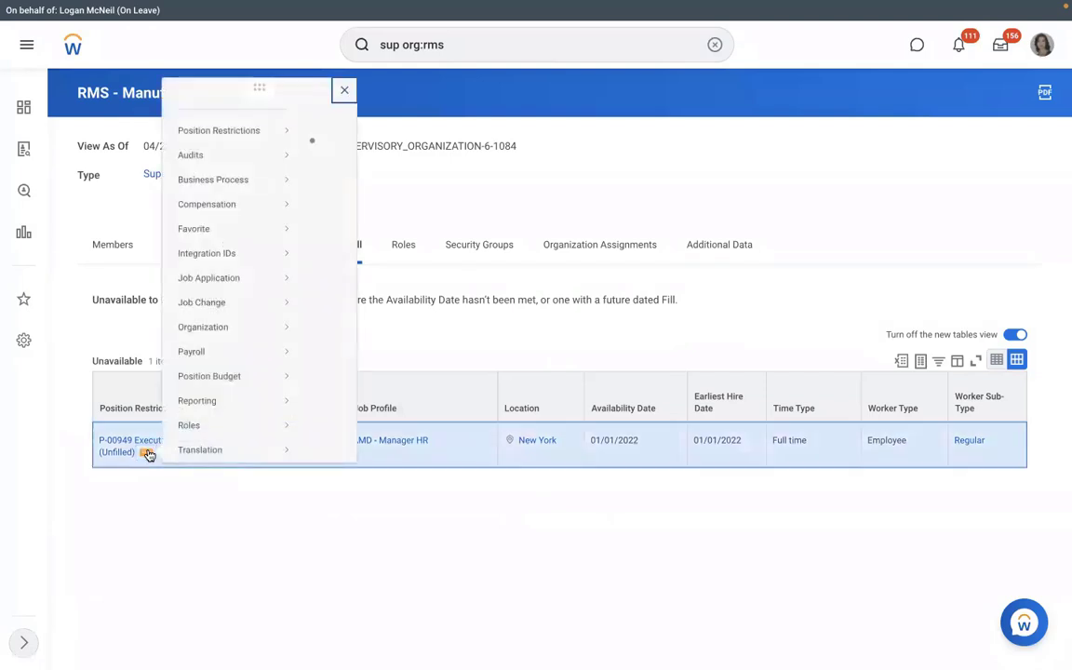
mouse_move(228, 140)
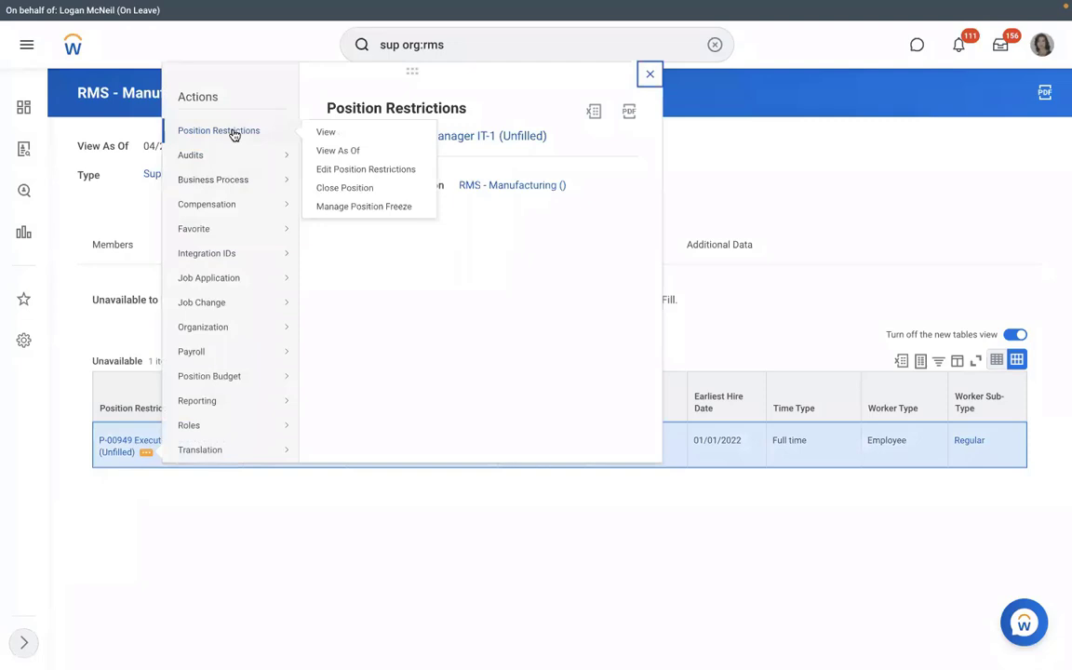
left_click(204, 536)
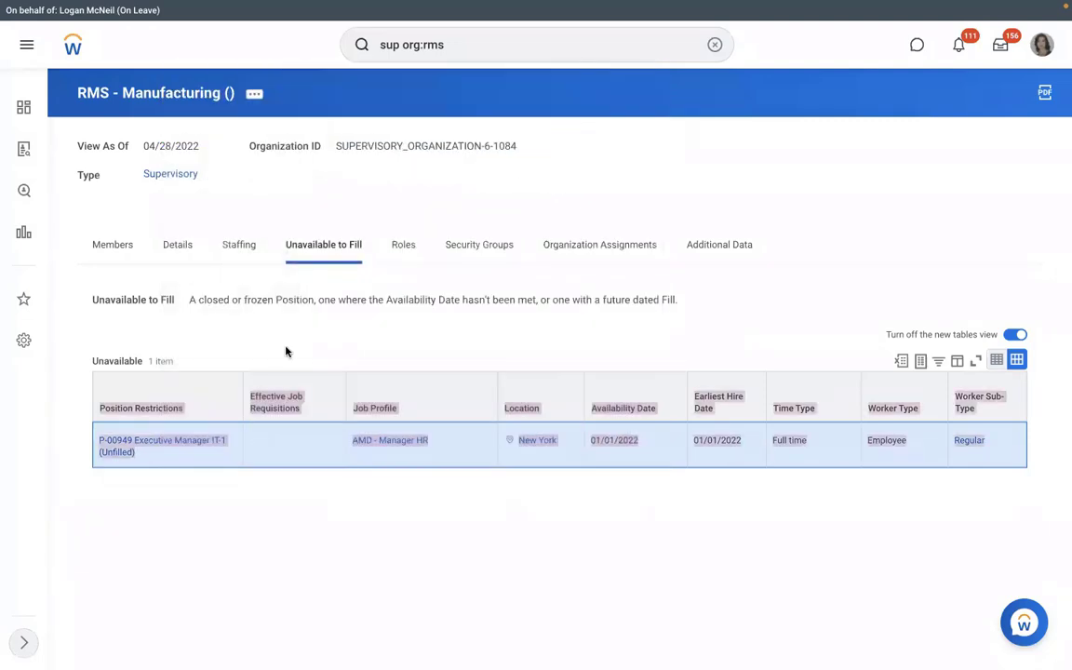
On the Staffing tab, start Business Process > Cancel on the Hire row, then back out.
left_click(243, 251)
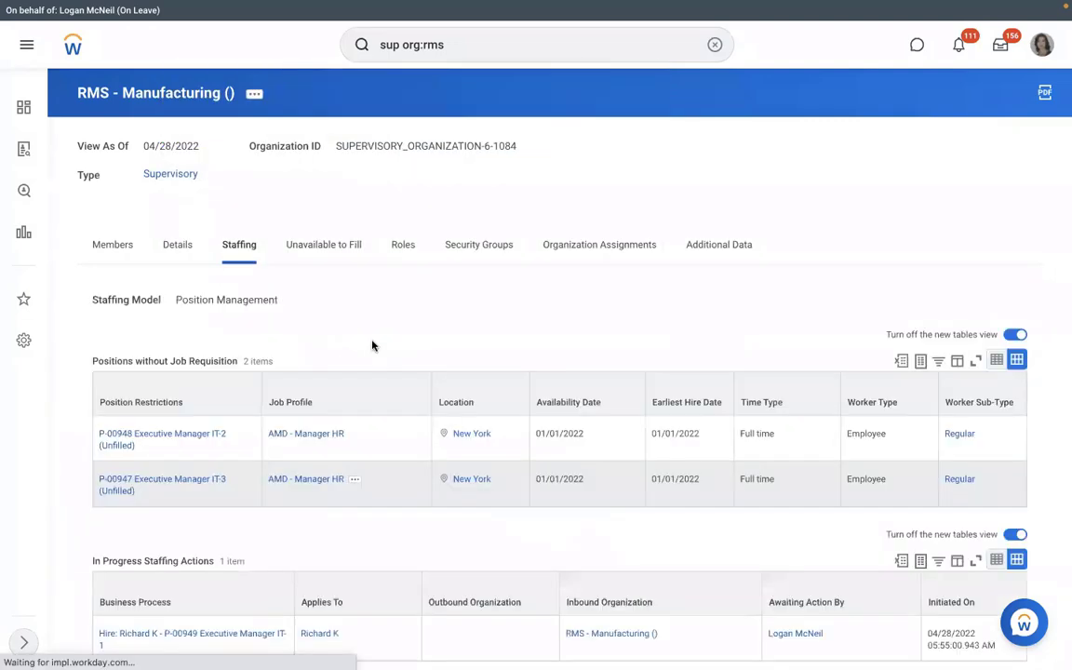
scroll(373, 345, "down", 1)
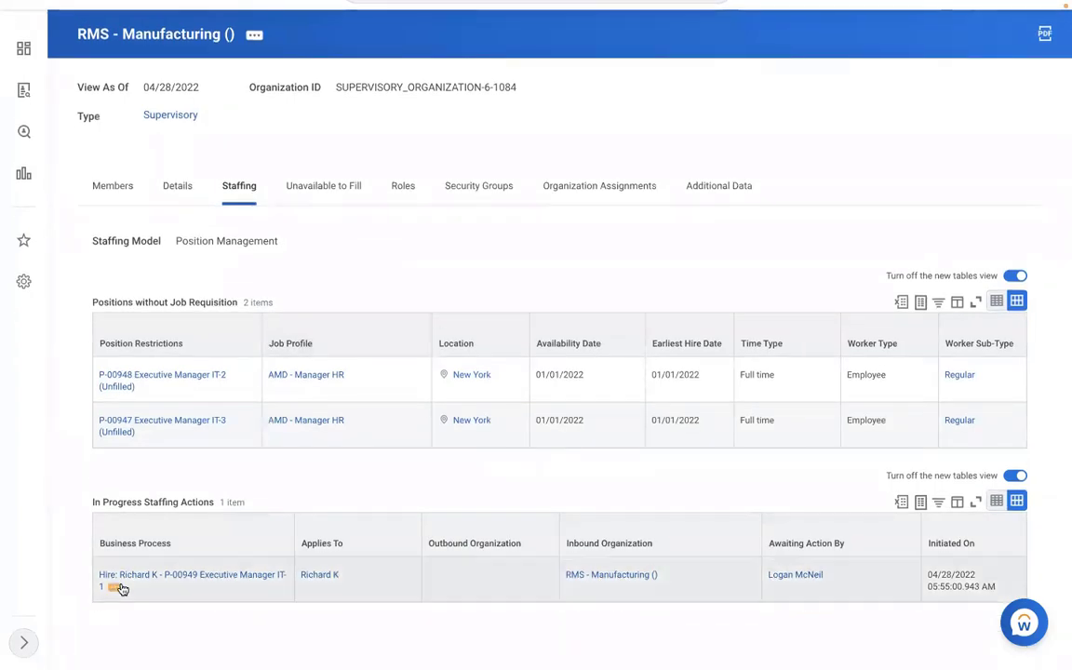
left_click(114, 588)
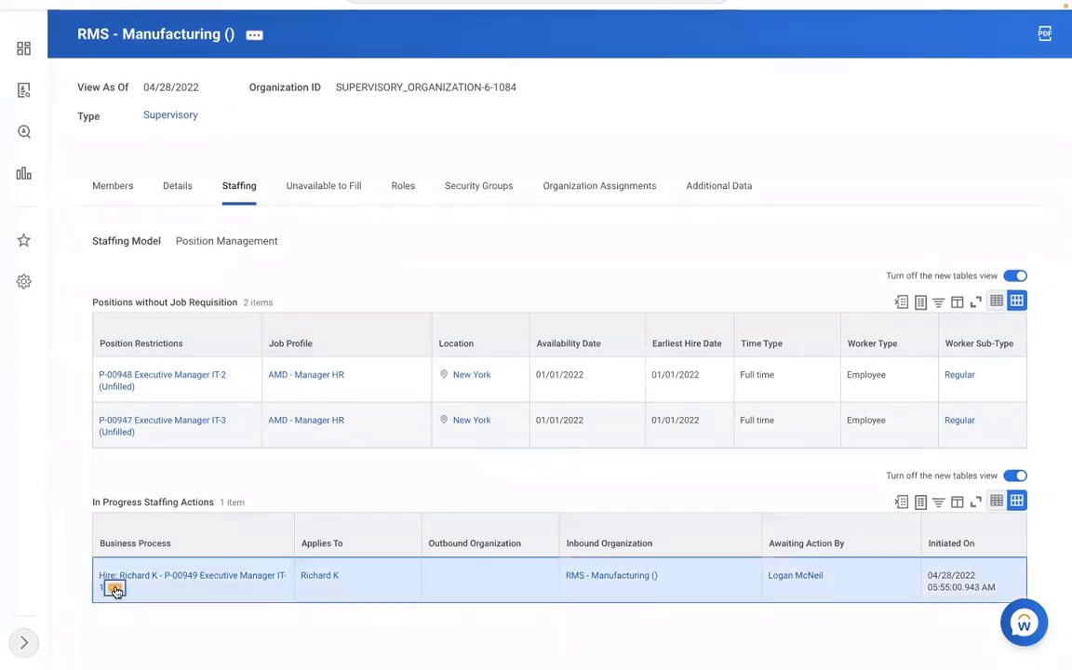
mouse_move(186, 473)
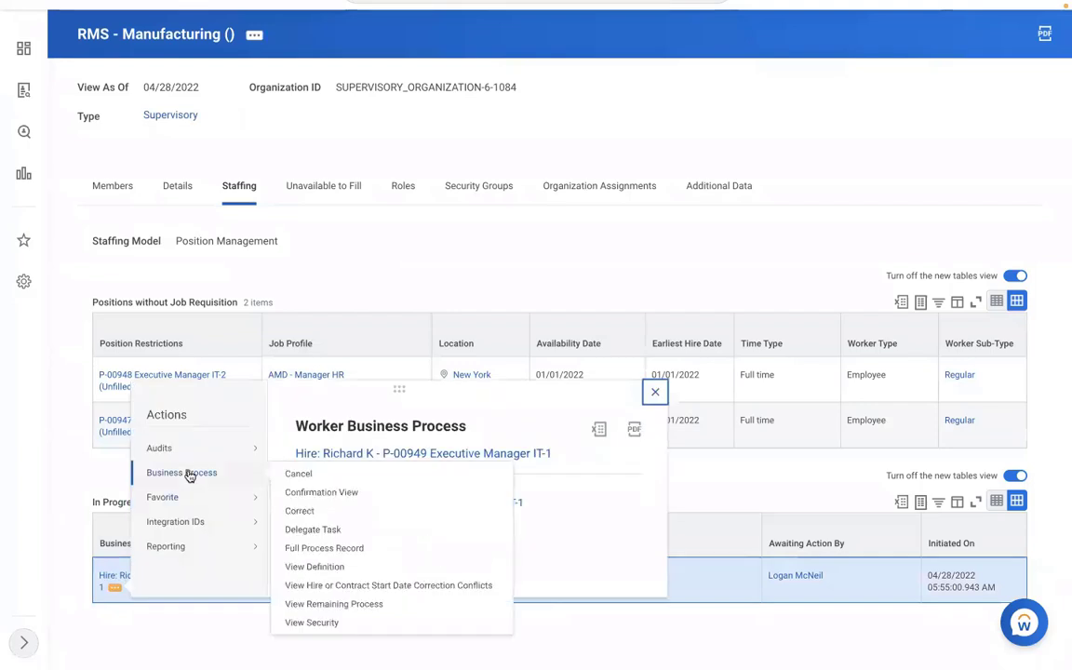
left_click(298, 477)
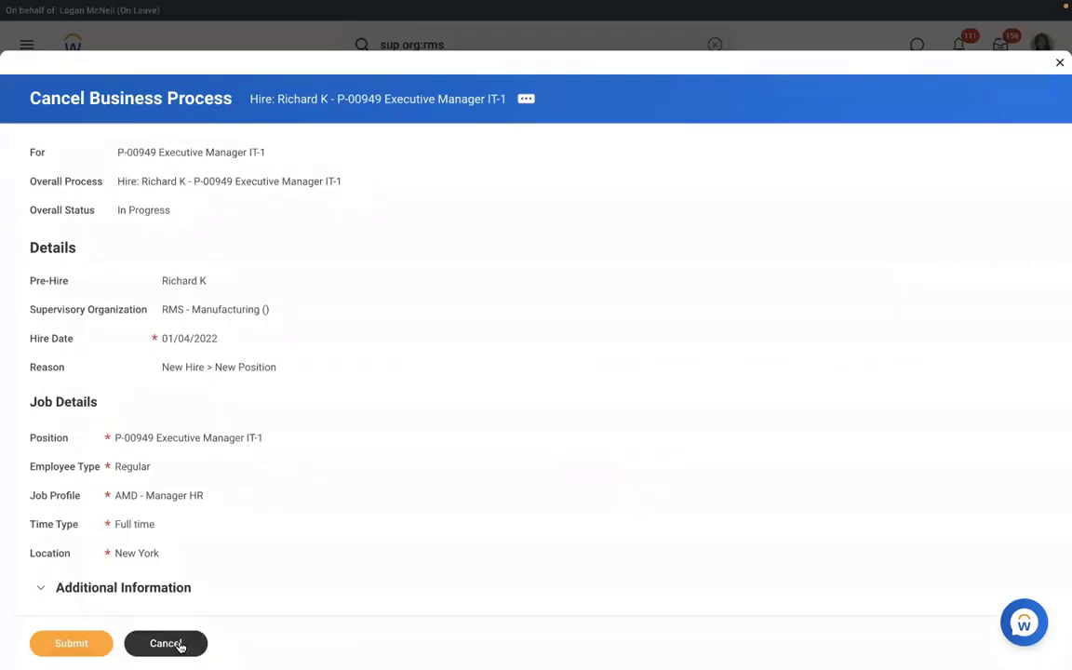
left_click(165, 643)
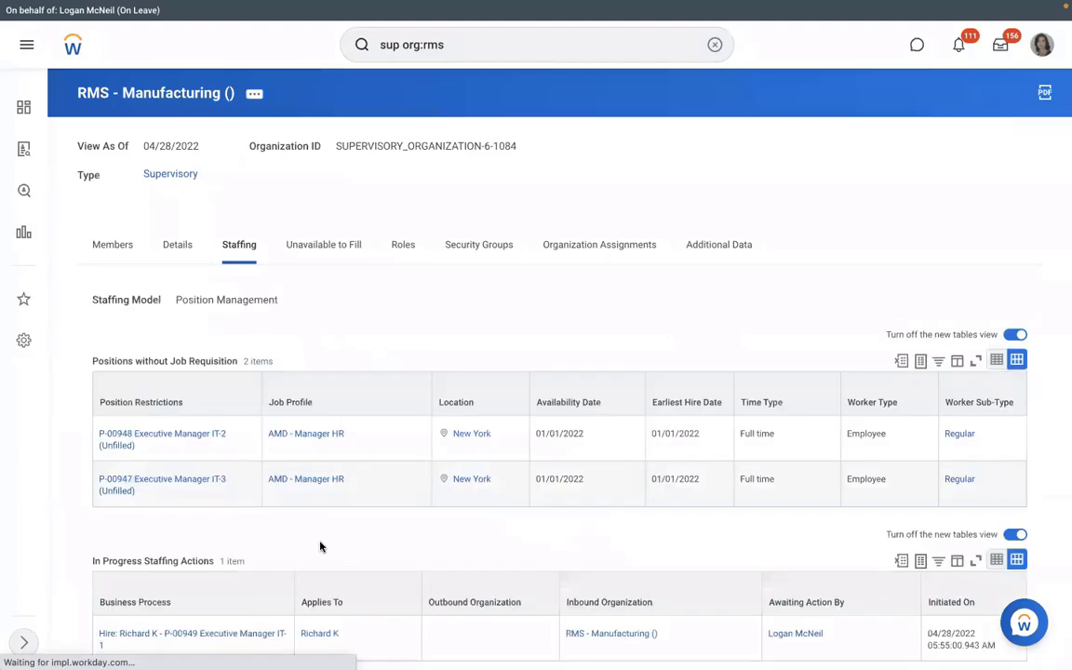
Copy the in-progress Hire process name as text.
scroll(139, 589, "down", 1)
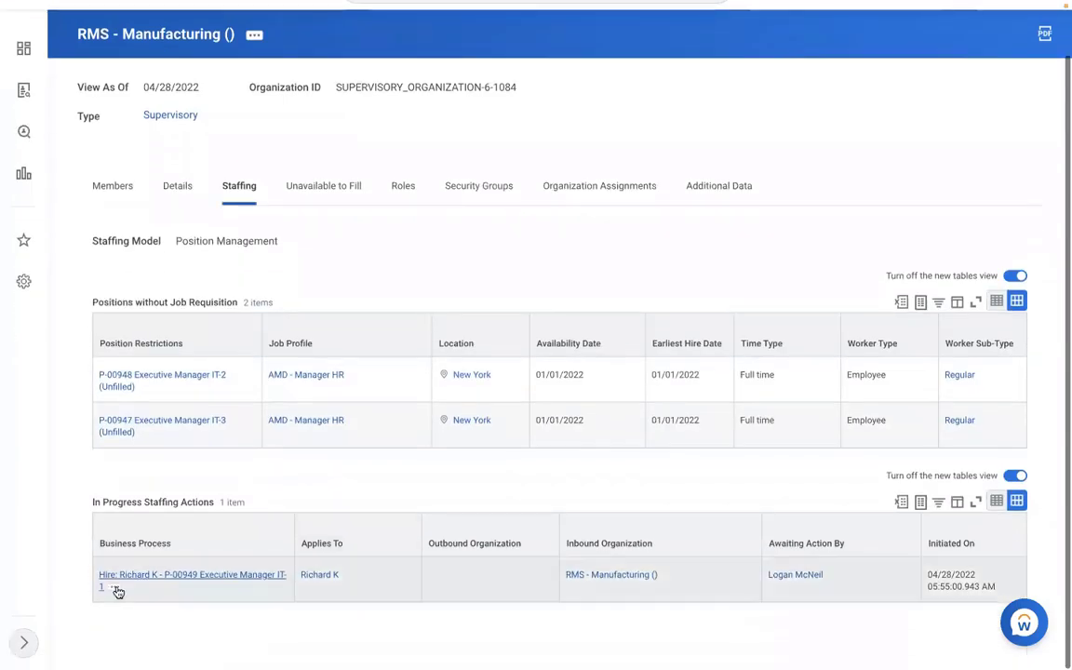
right_click(114, 589)
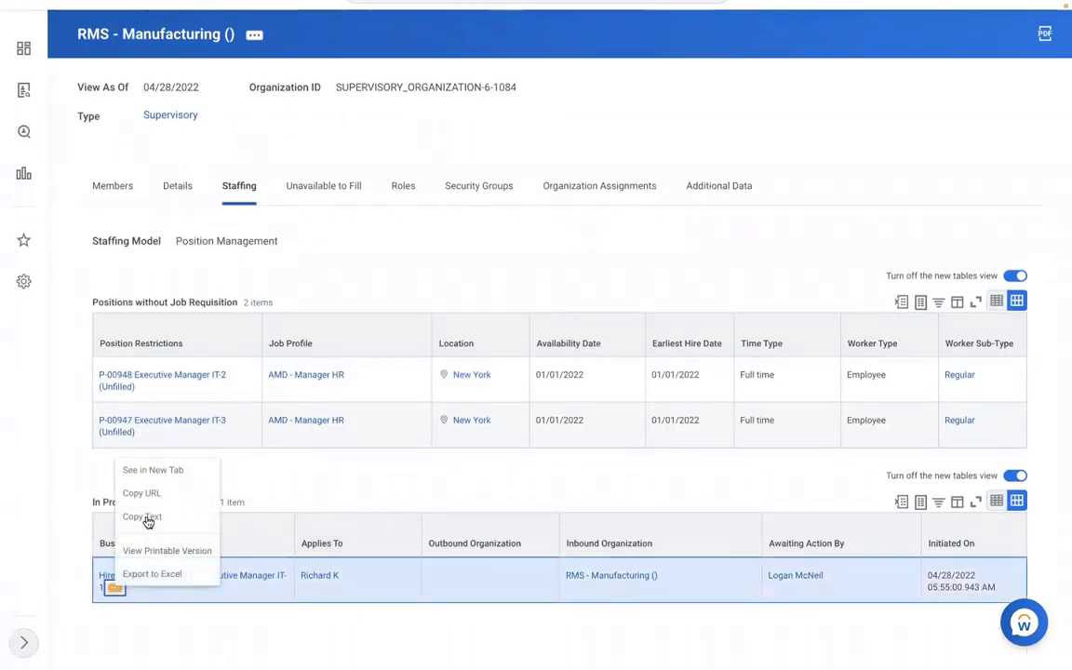
left_click(146, 516)
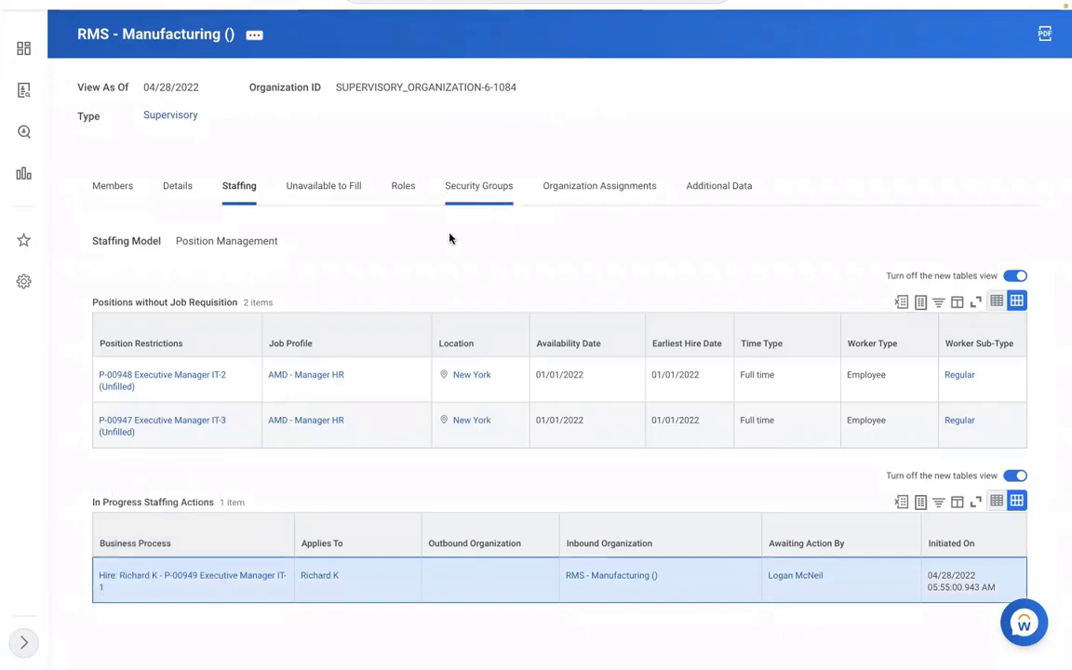
scroll(452, 240, "up", 1)
scroll(452, 240, "up", 1)
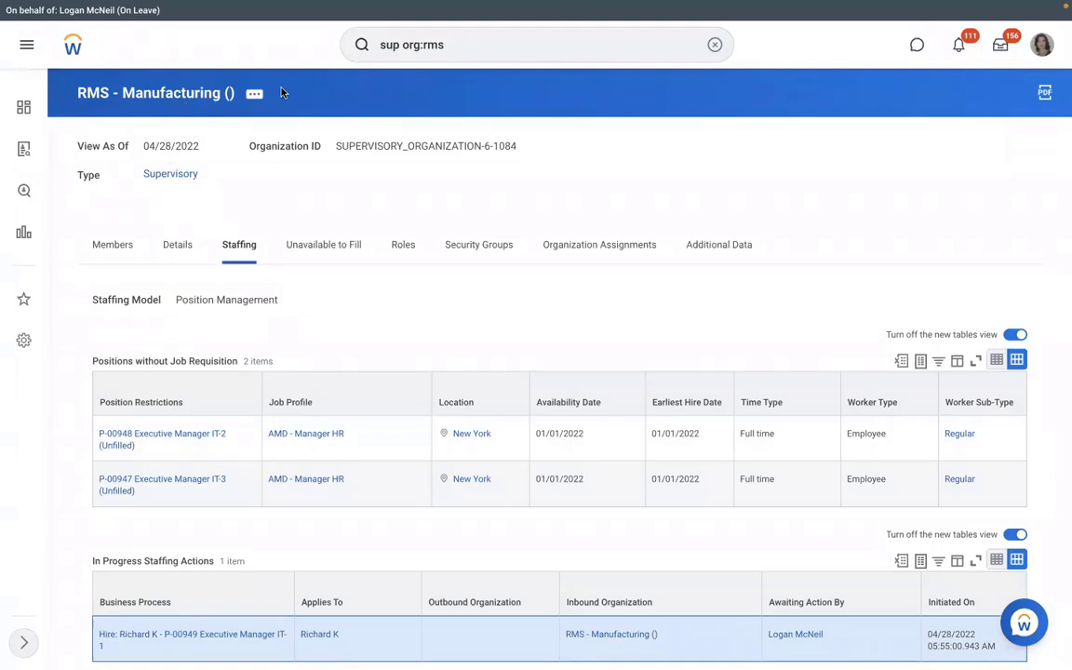
In the View Pay Group task, search the pay group prompt for rms, rmd, then rbs.
left_click(714, 45)
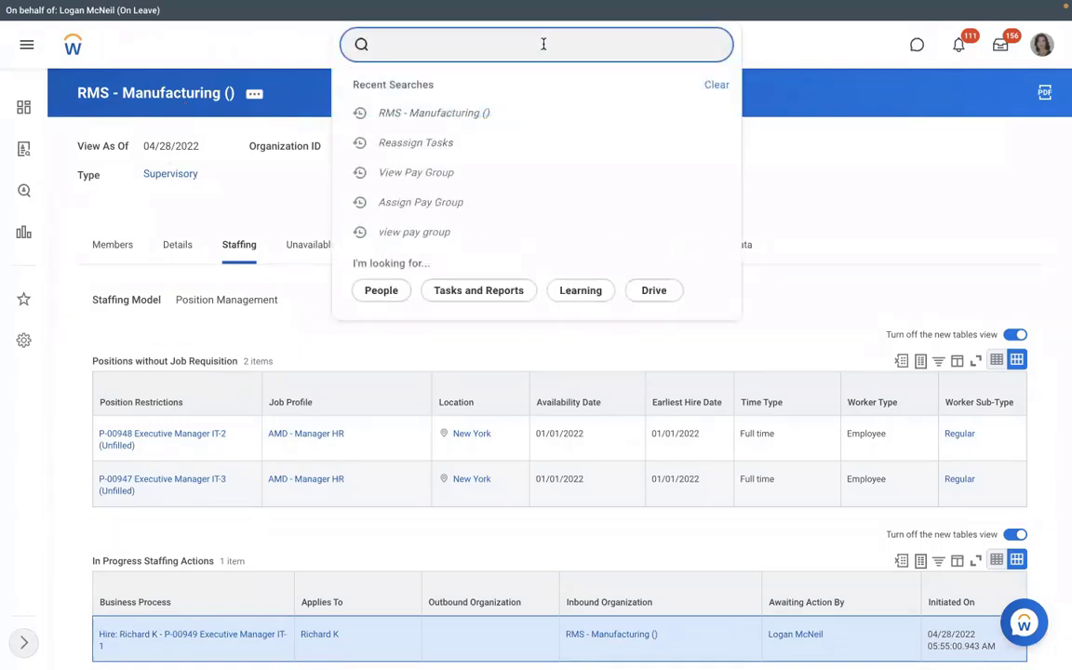
type("view pay group")
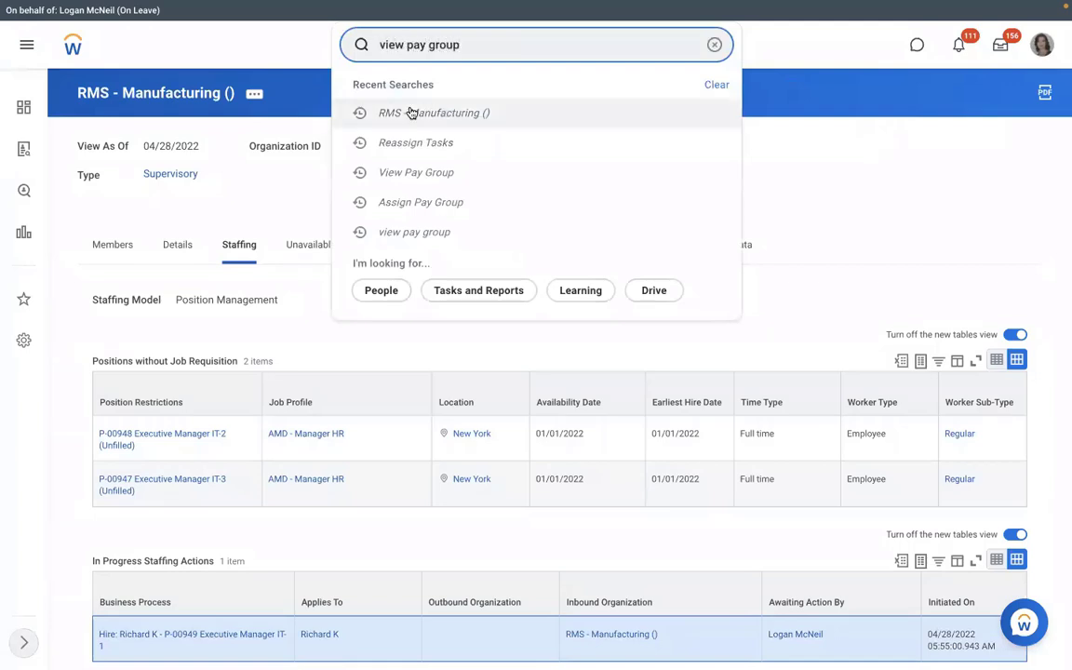
left_click(465, 98)
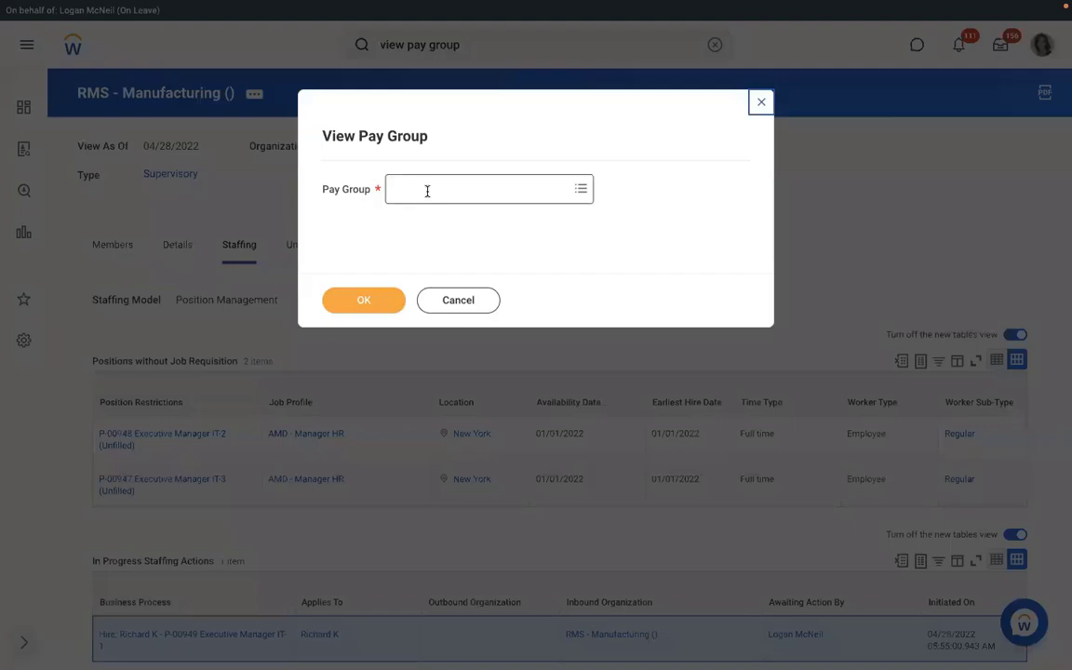
left_click(426, 190)
type("rms")
key("Return")
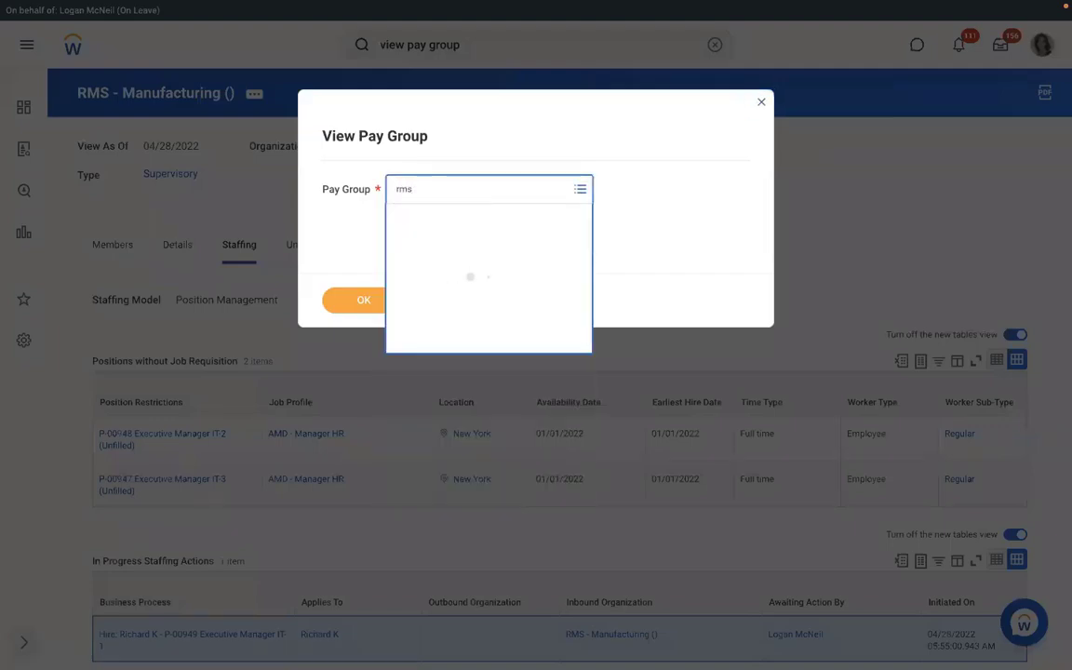
type("rm")
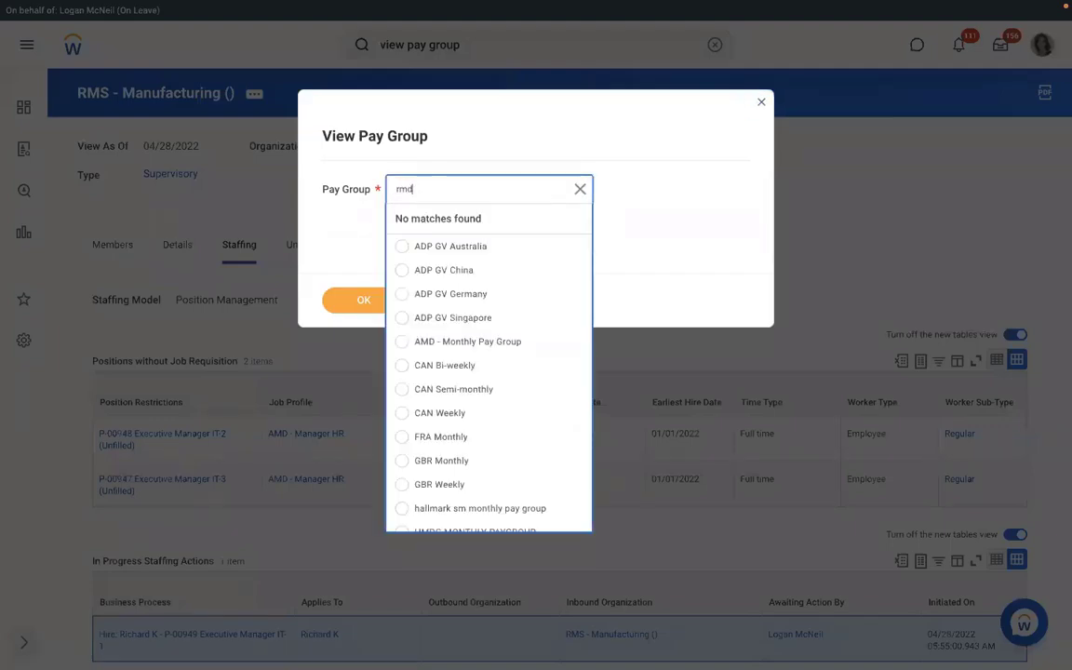
type("d")
key("Return")
type("rbs")
key("Return")
View RBS - Monthly PYG and open its RBS - PYG Automatic Assignment rule from the Pay Group tab.
left_click(348, 305)
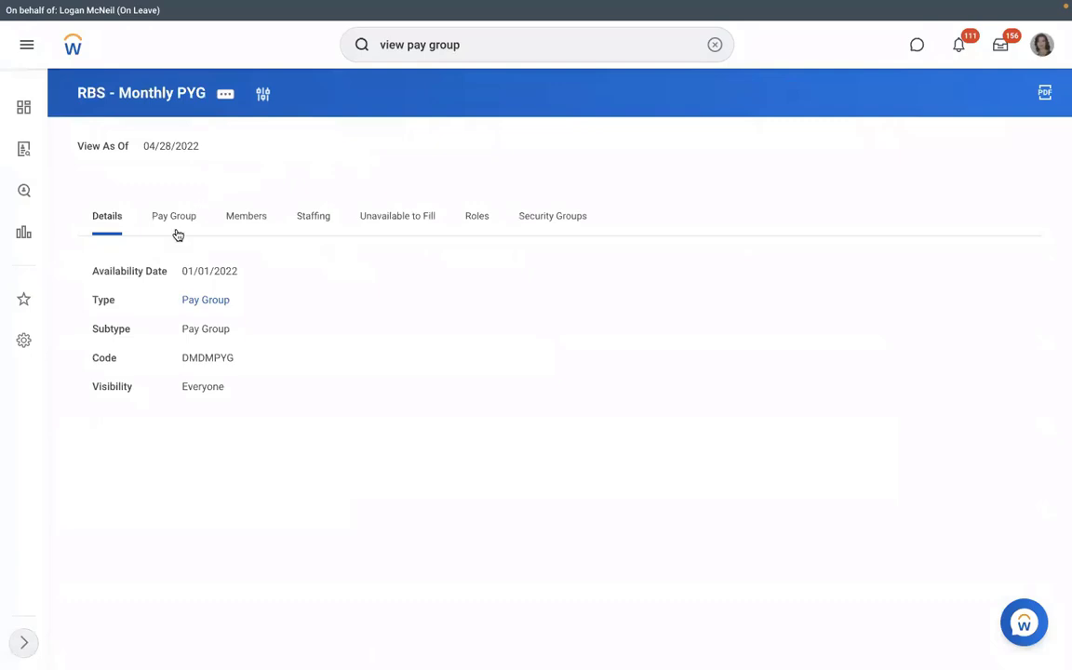
left_click(177, 232)
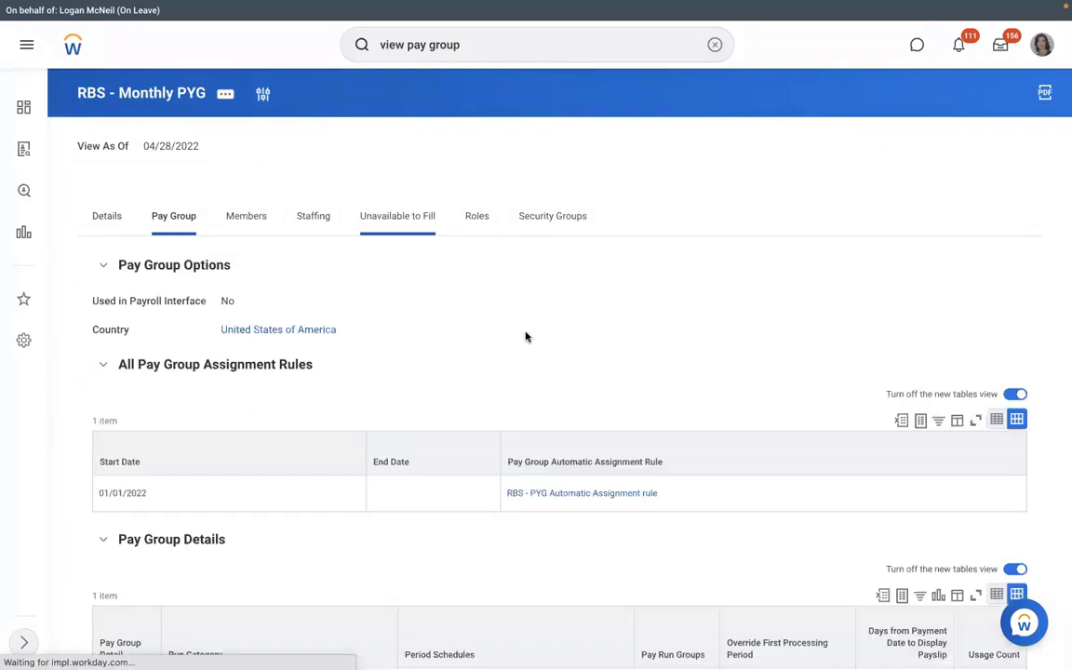
left_click(601, 499)
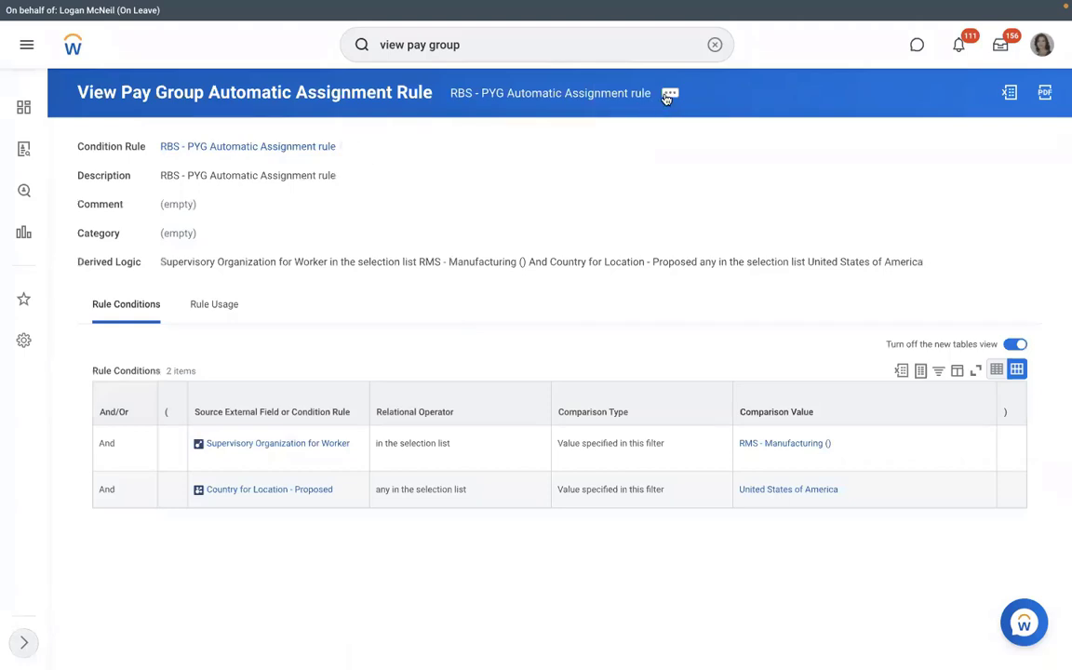
Start the Test action for the RBS - PYG Automatic Assignment rule.
left_click(670, 95)
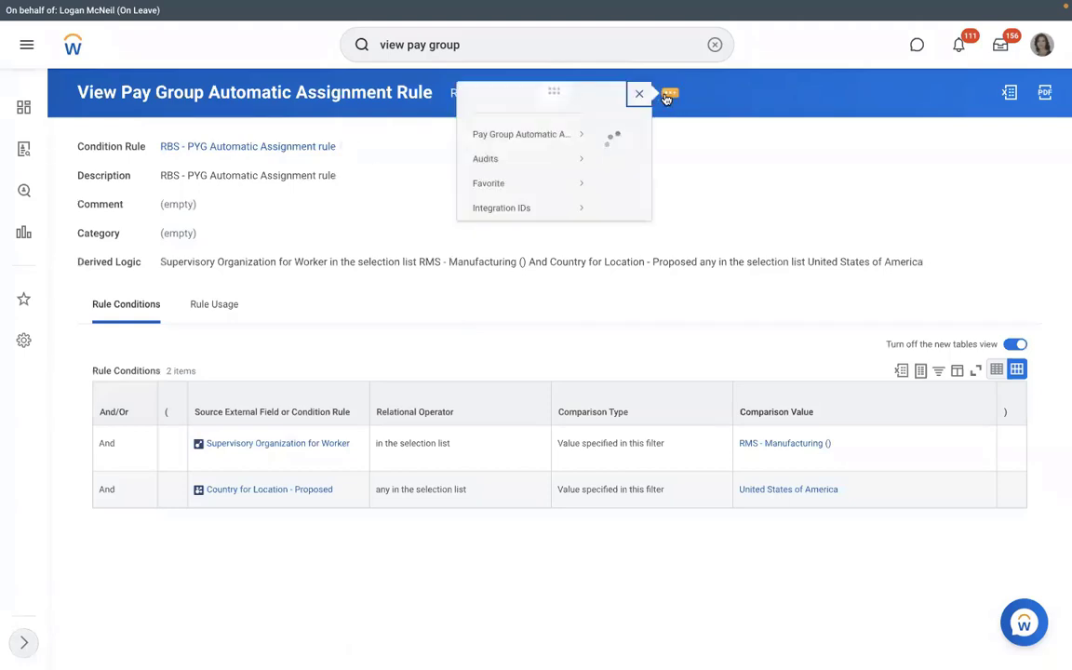
mouse_move(100, 150)
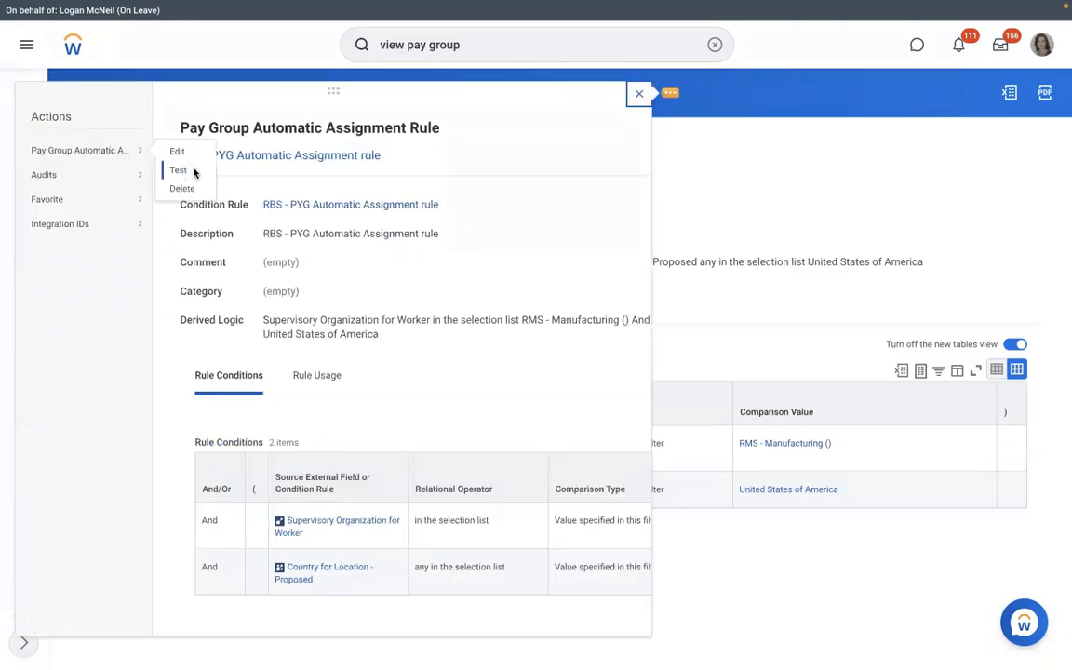
left_click(195, 172)
Select the new hire's Assign Pay Group for Hire event as the worker event and run the test.
left_click(533, 235)
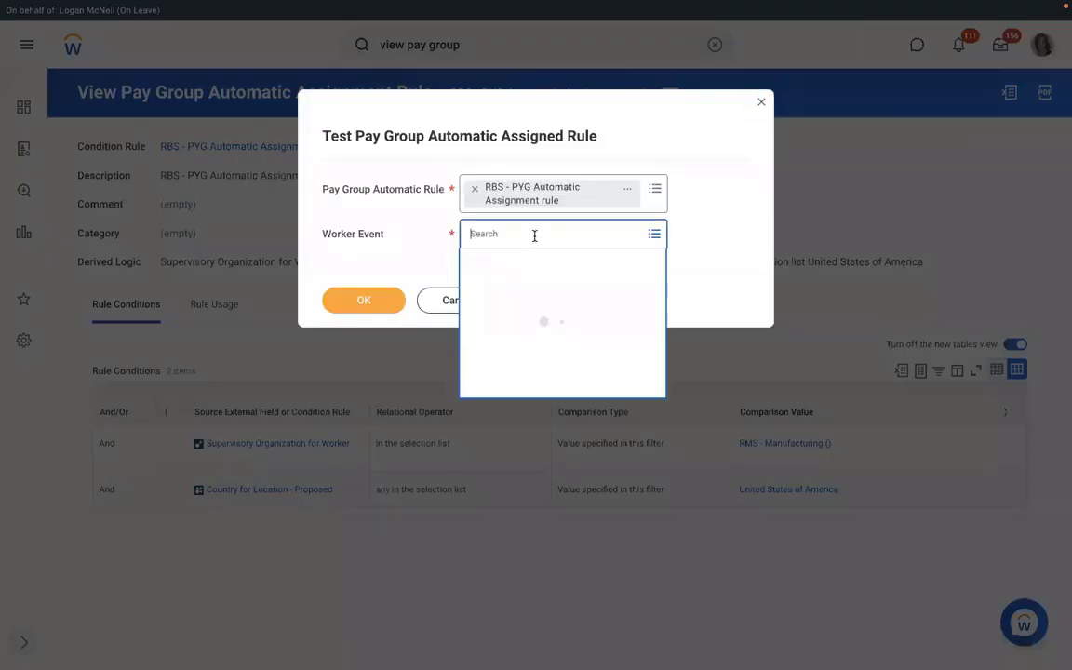
key("ctrl+v")
key("Return")
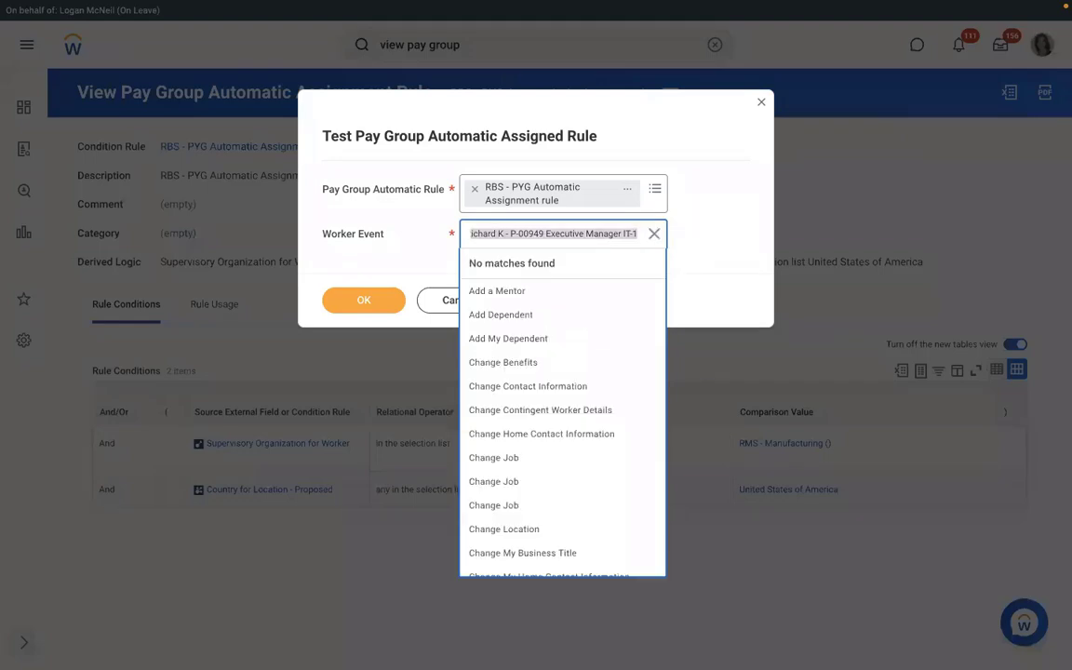
type("richard k")
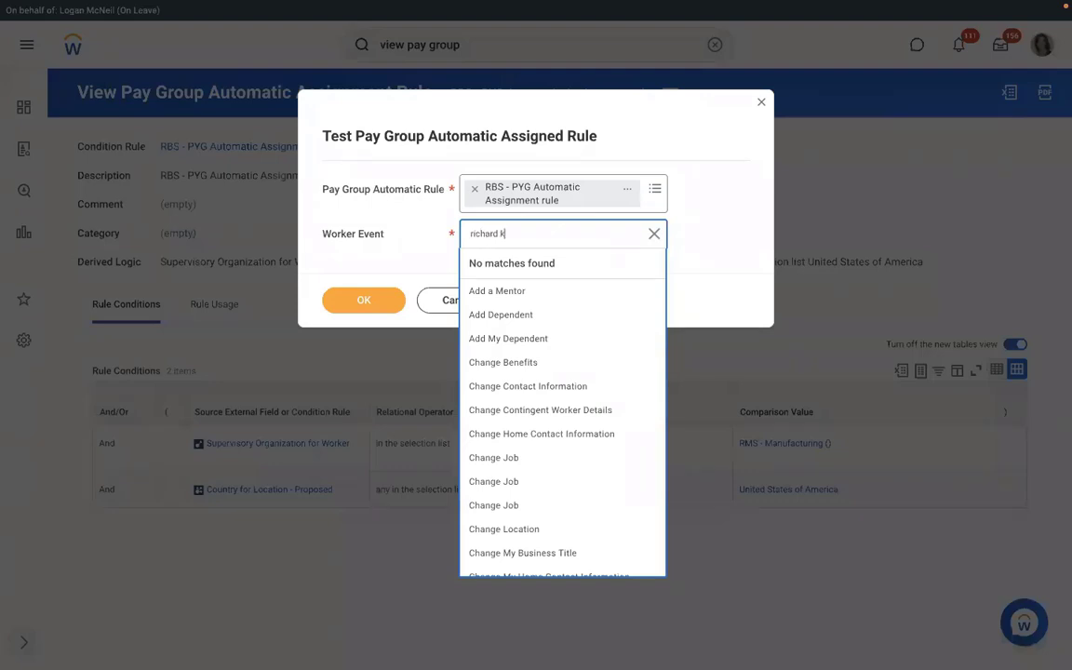
key("Return")
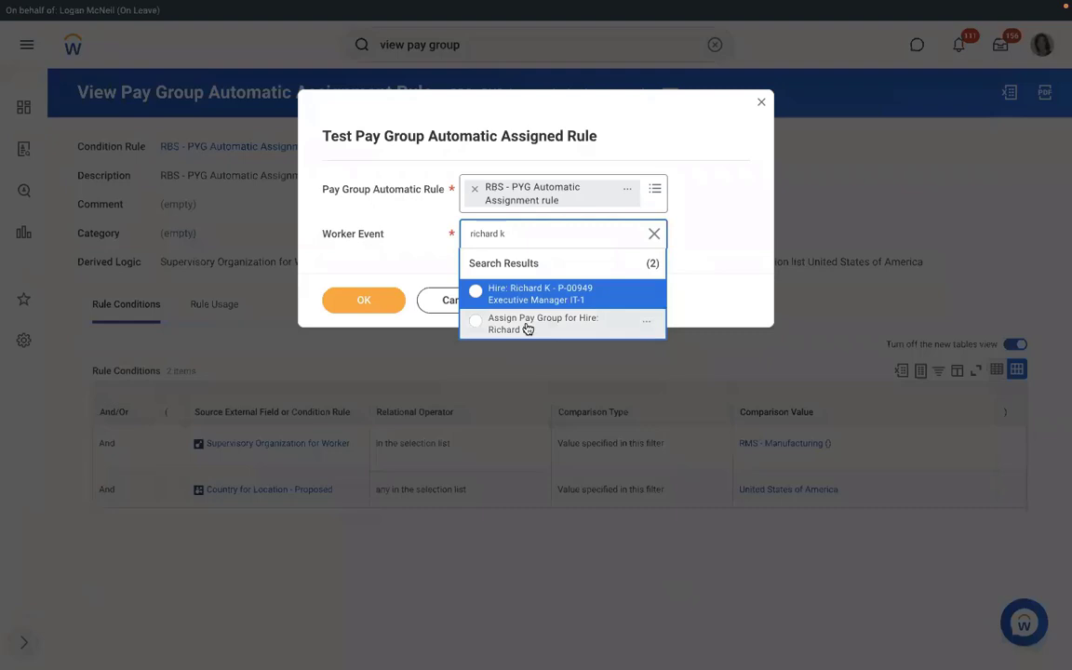
left_click(527, 329)
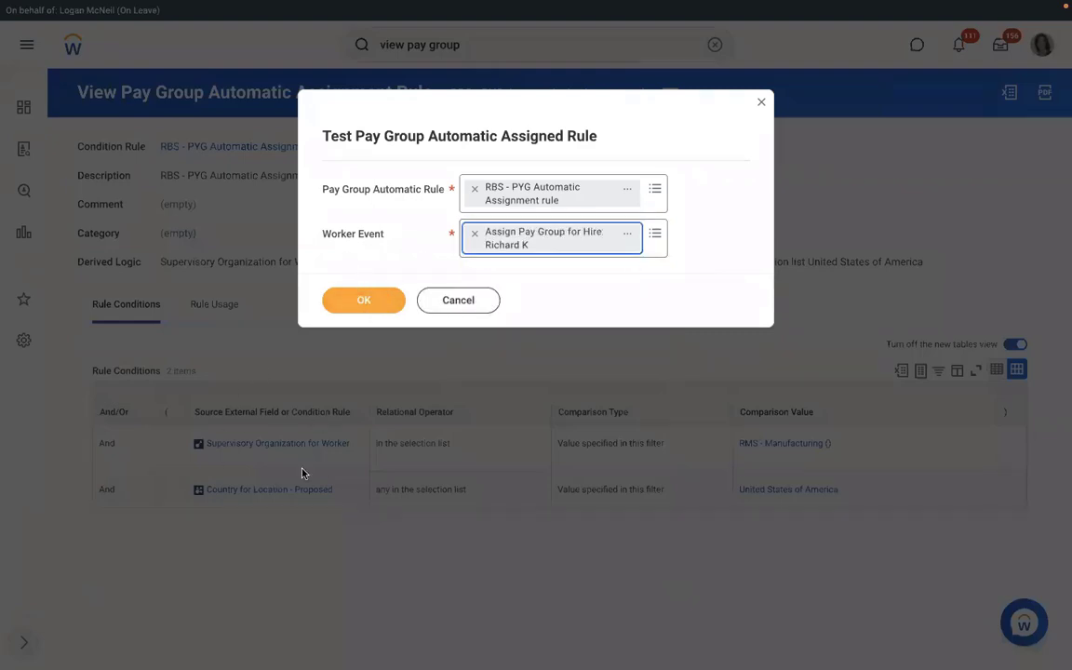
left_click(374, 301)
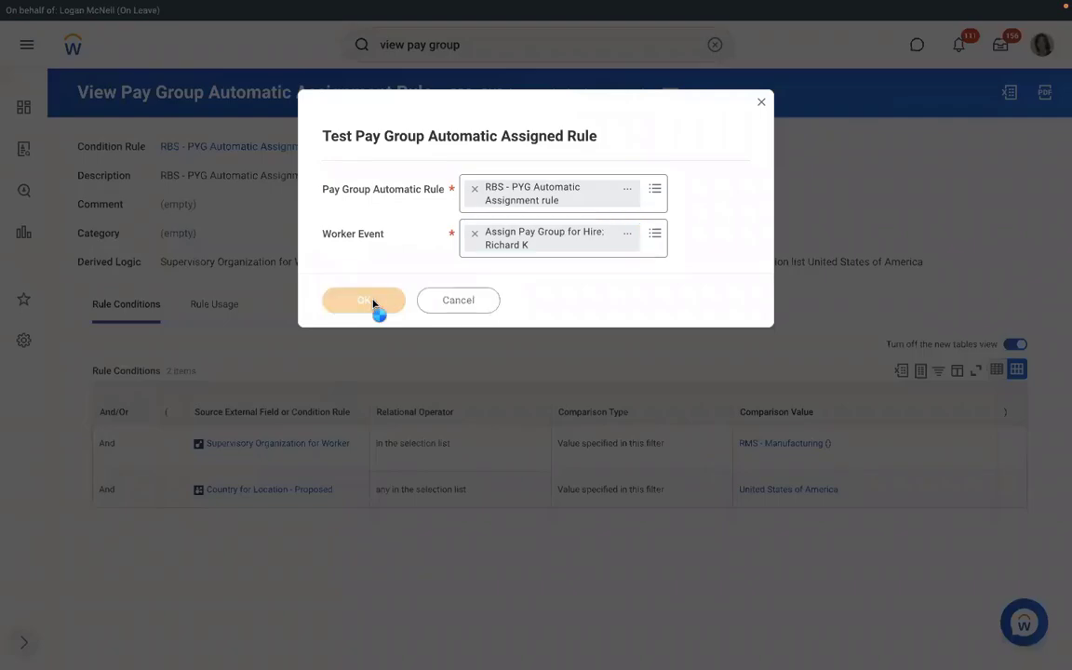
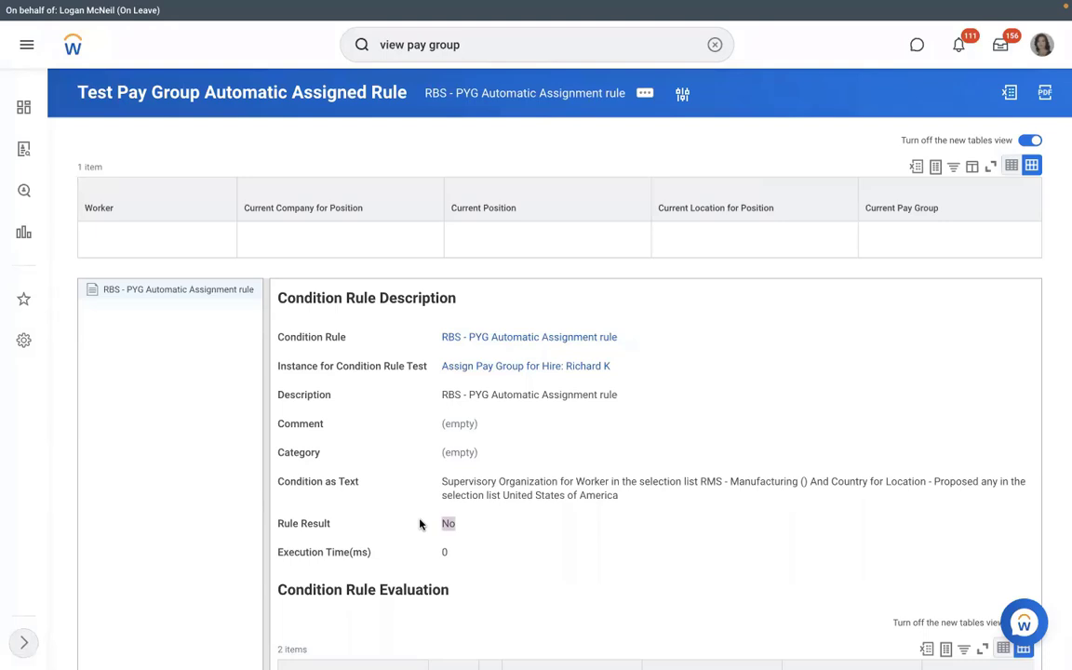
Open the RBS - PYG Automatic Assignment condition rule in Edit Condition Rule.
left_click(523, 338)
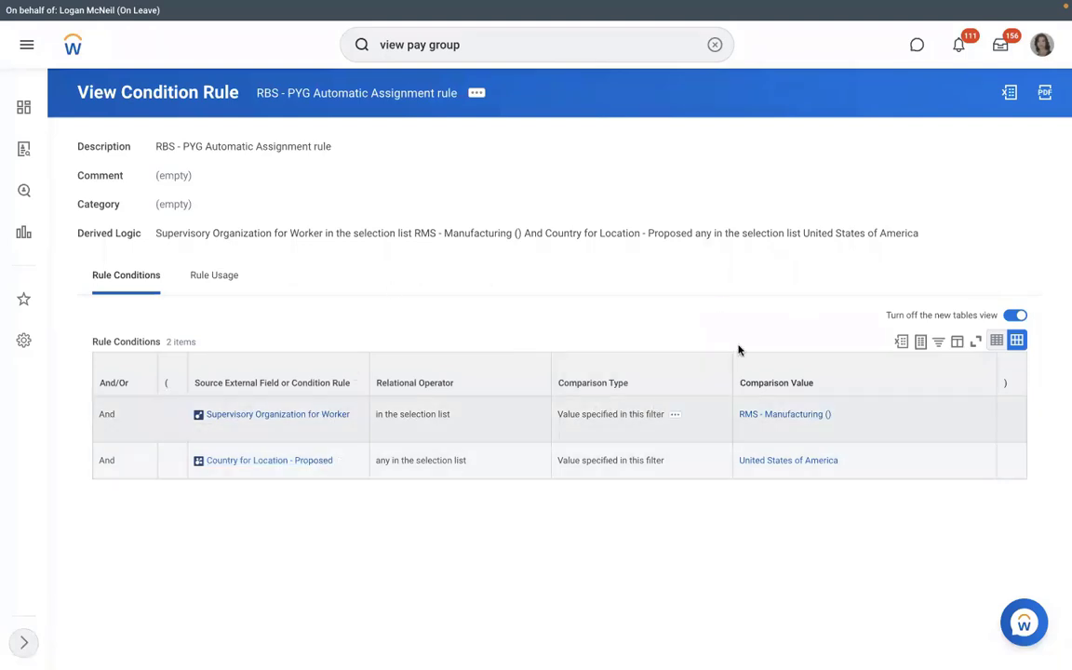
left_click(477, 94)
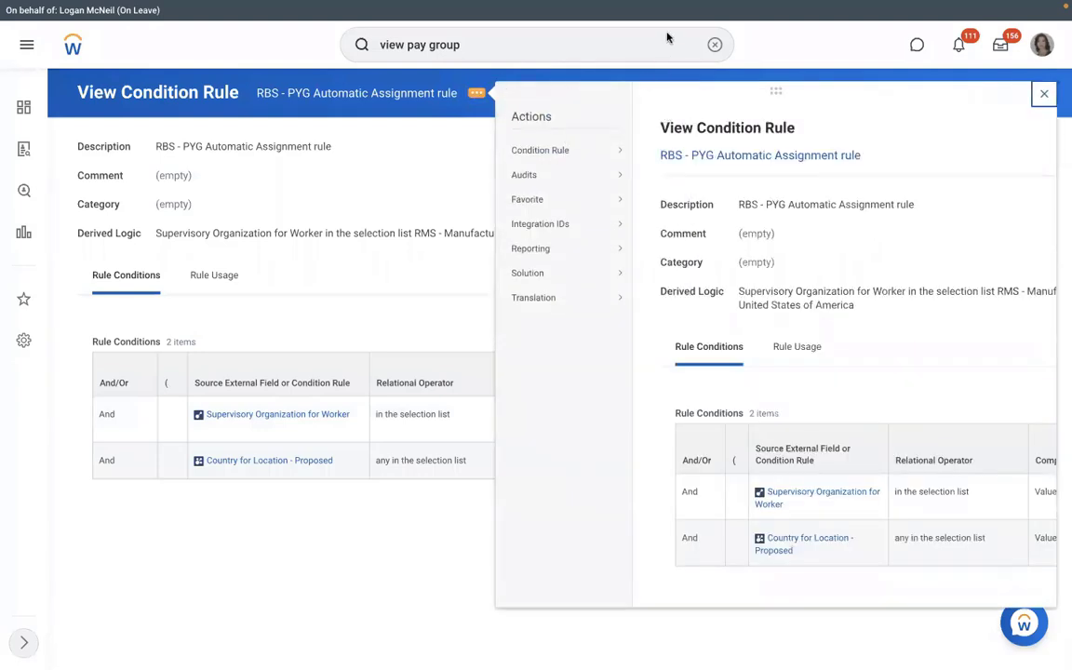
mouse_move(578, 174)
left_click(657, 149)
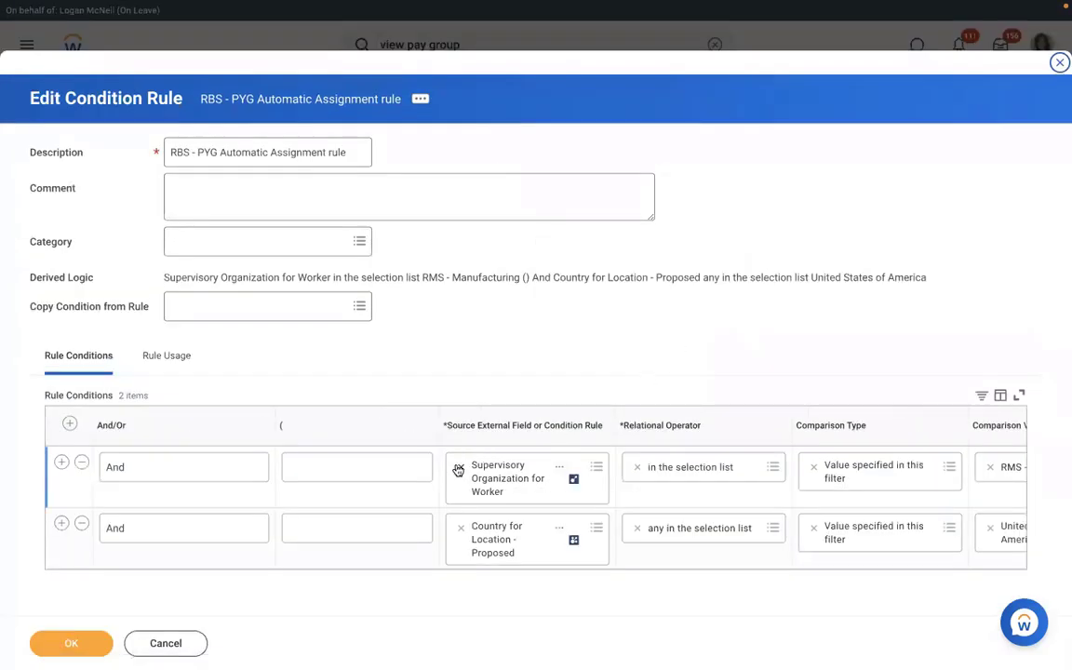
Change the first condition's source to Supervisory Organization - Proposed with value RMS - Manufacturing.
left_click(457, 466)
type("su")
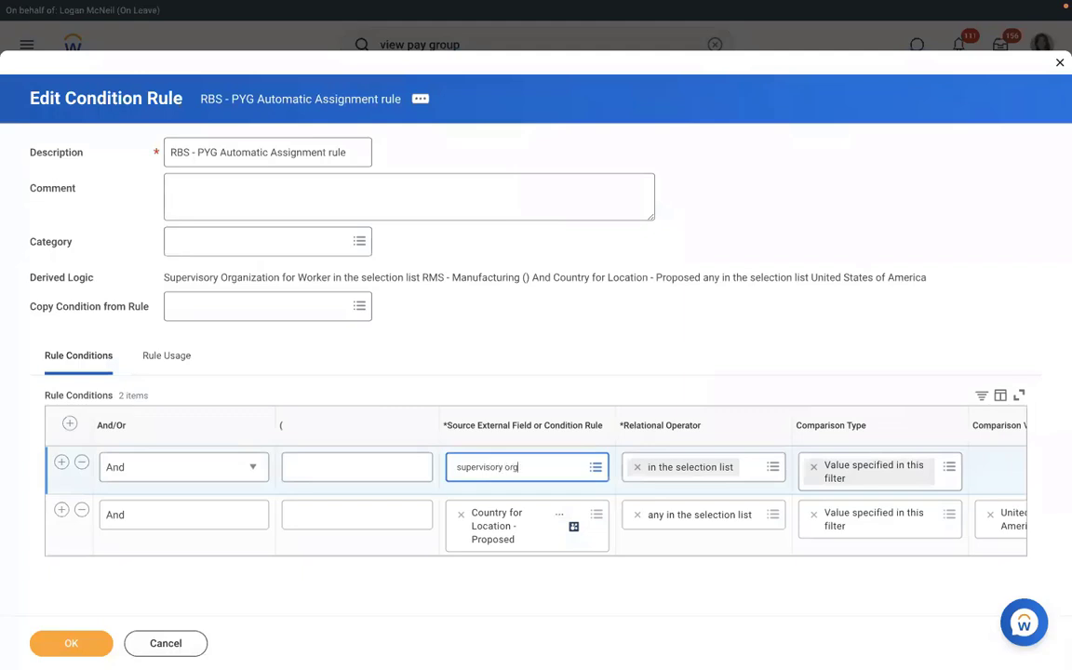
type("pervisory org")
key("Return")
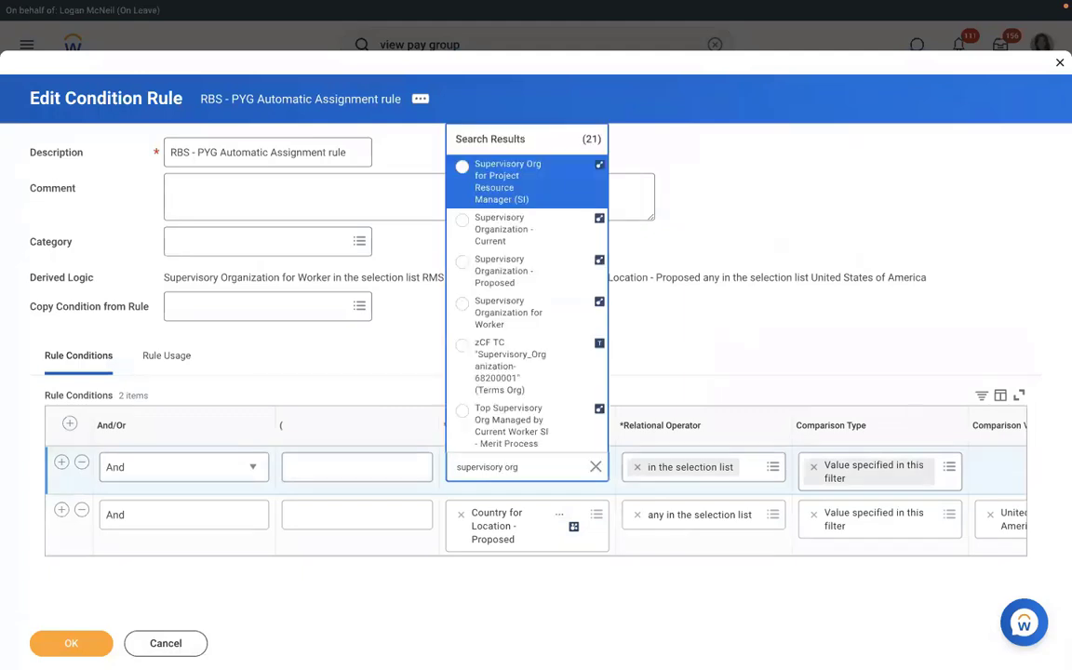
left_click(499, 277)
left_click(998, 466)
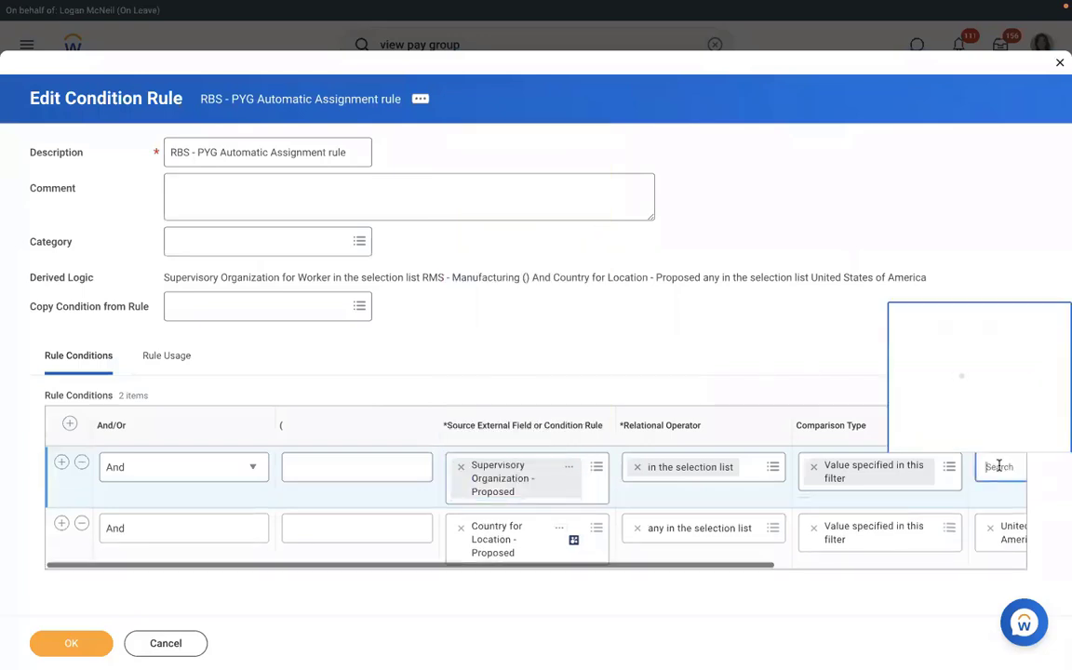
type("rms")
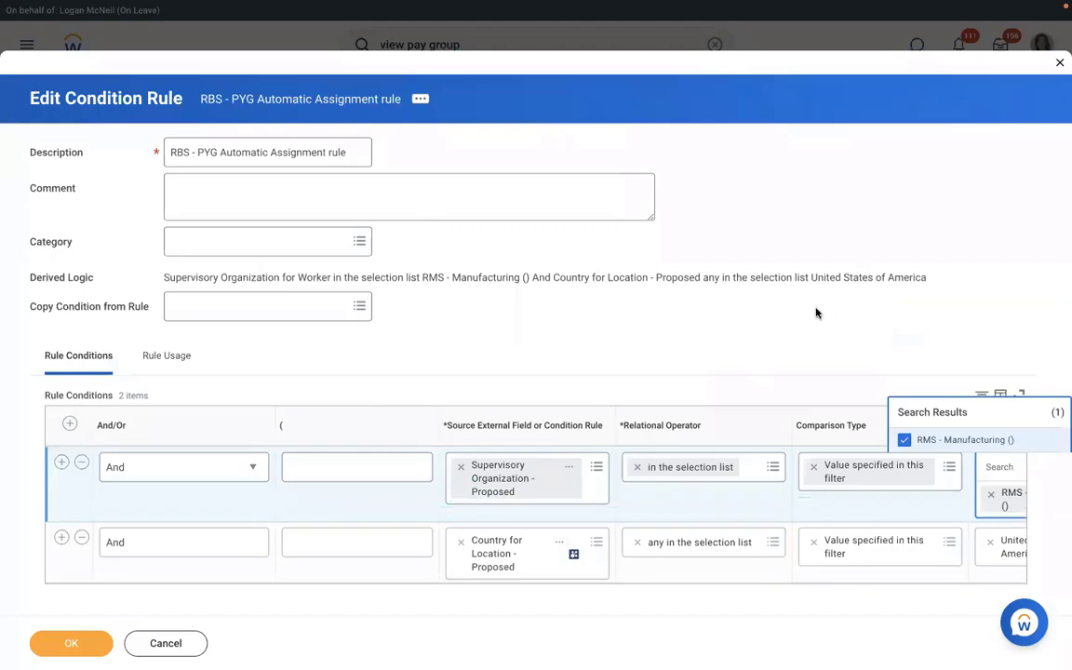
Set the second condition to Country for Location - Proposed equals United States of America and save.
left_click(459, 540)
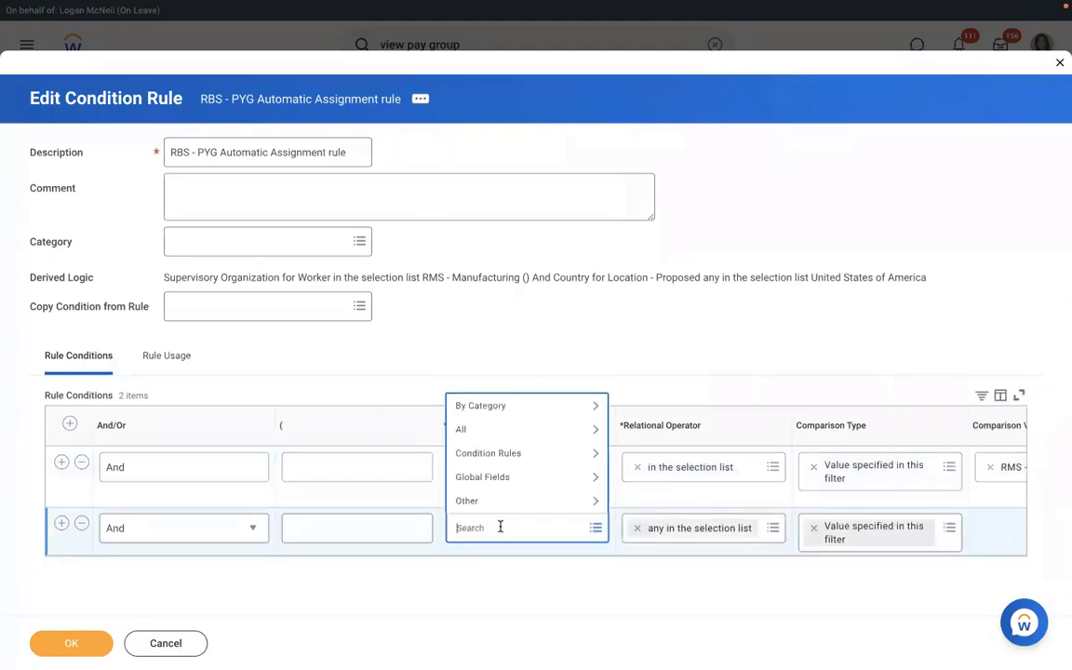
type("l")
type("o")
key("BackSpace")
key("BackSpace")
type("c")
key("Return")
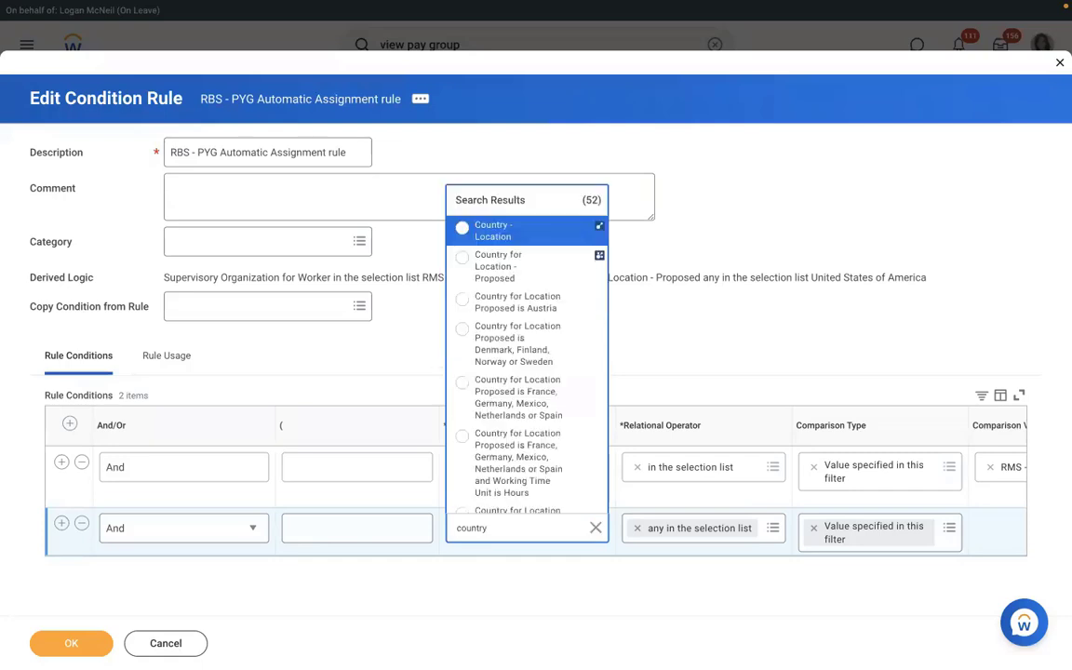
key("Down")
key("Down")
key("Up")
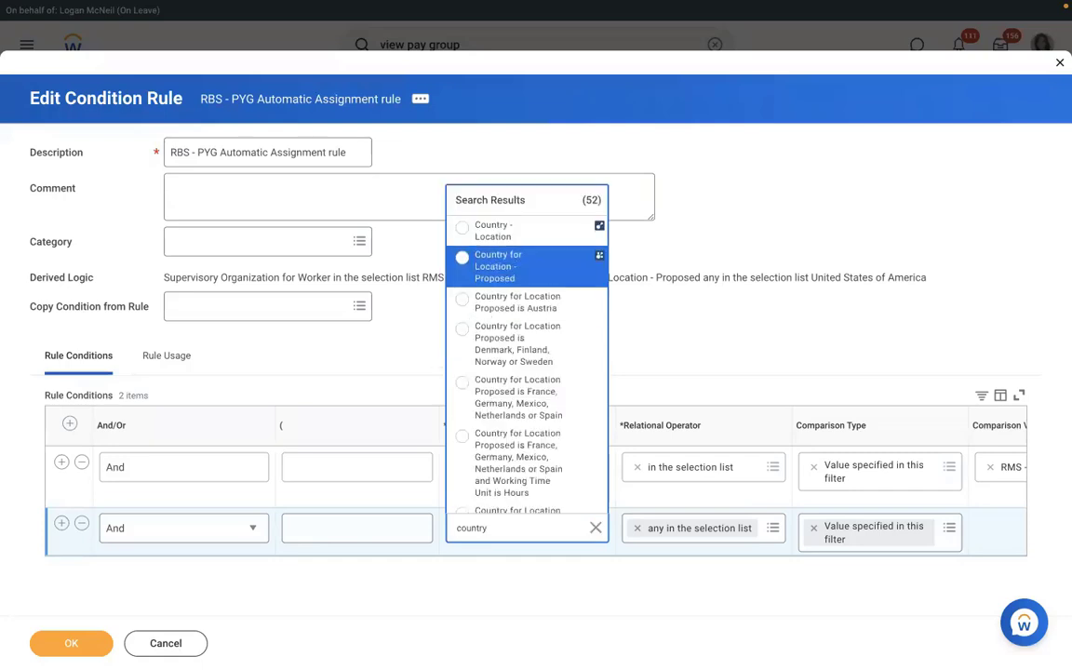
key("Return")
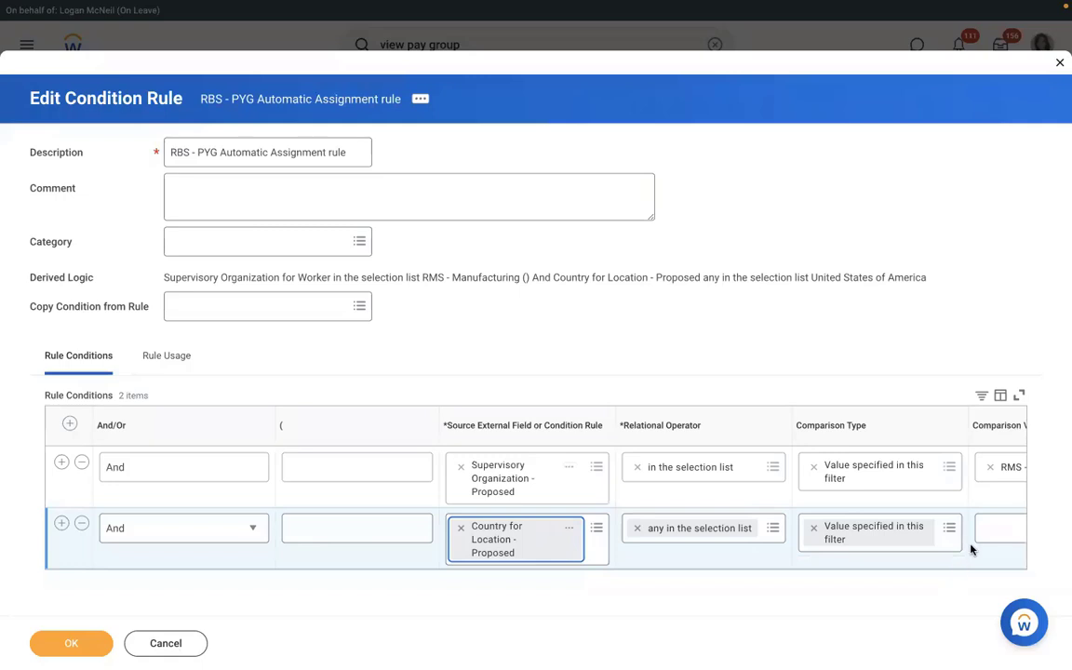
left_click(999, 527)
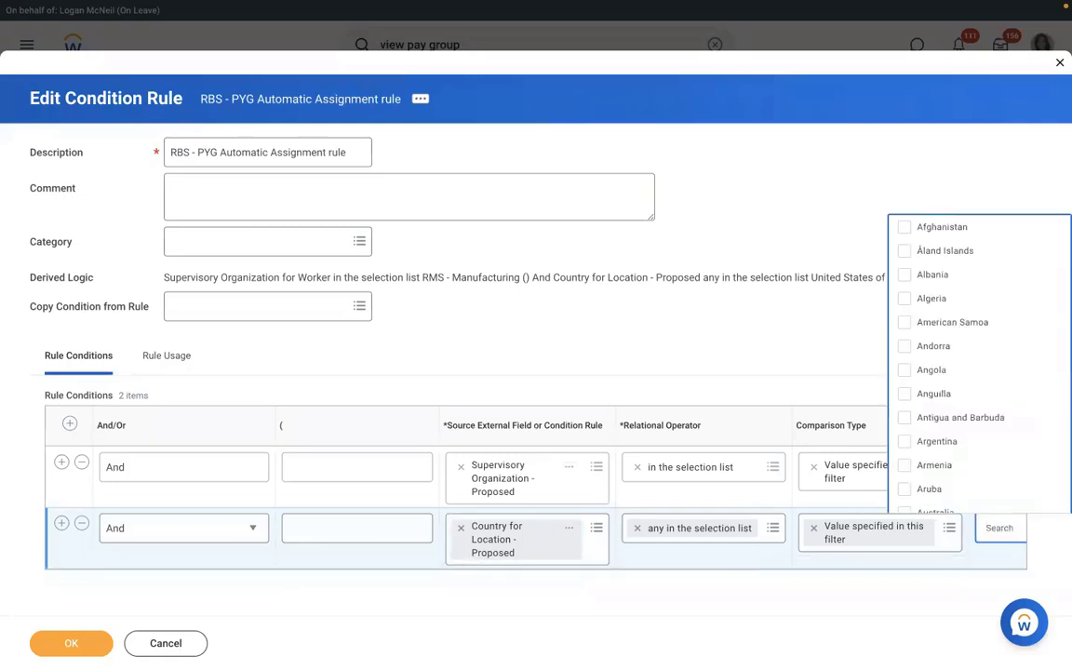
type("USA")
key("Return")
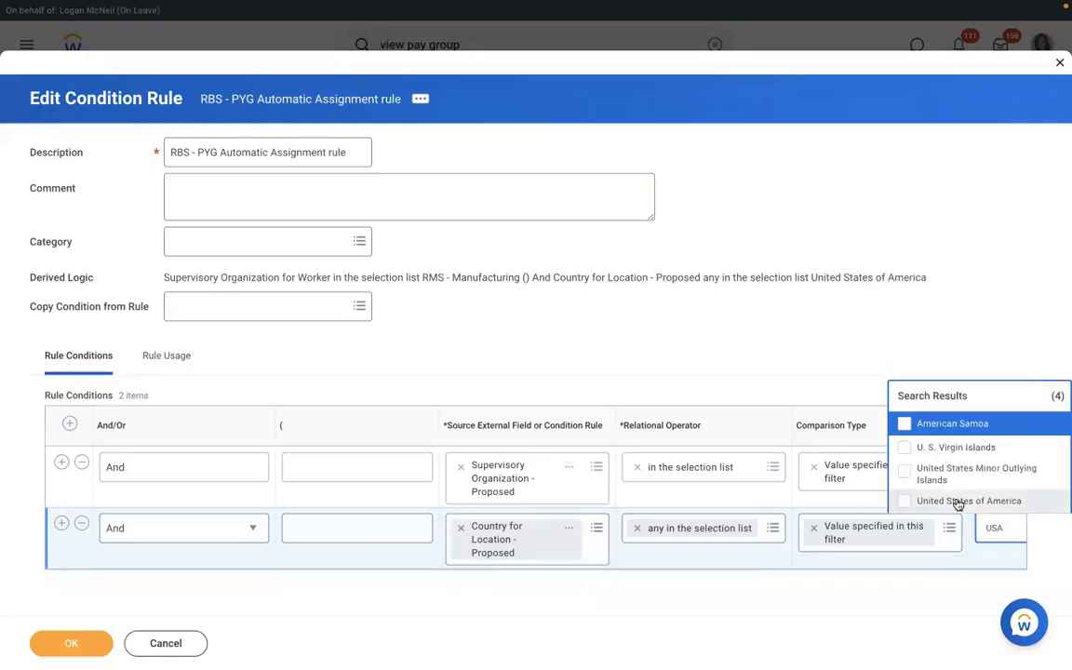
left_click(959, 503)
left_click(72, 643)
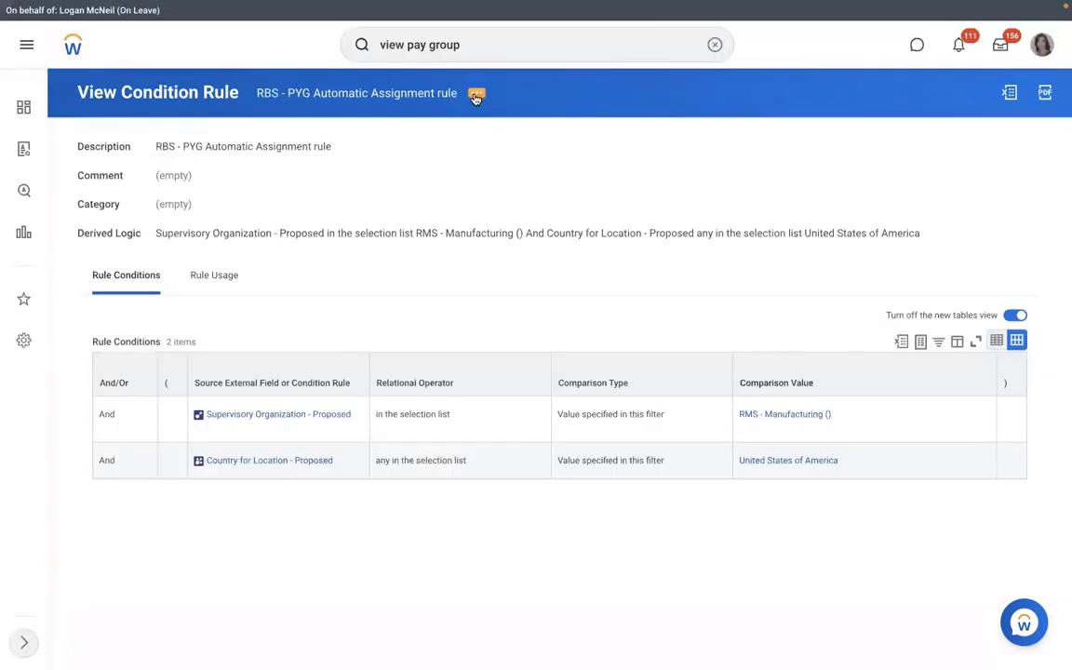
Search Workday for 'view pay group' to list the View Pay Group reports.
left_click(475, 95)
mouse_move(562, 154)
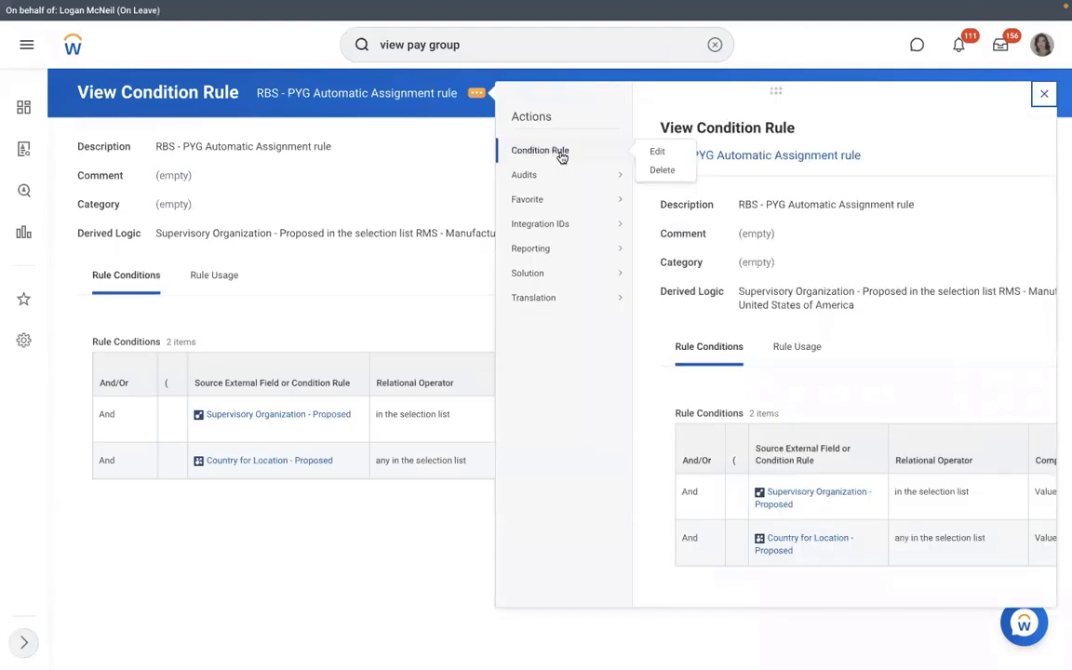
left_click(371, 151)
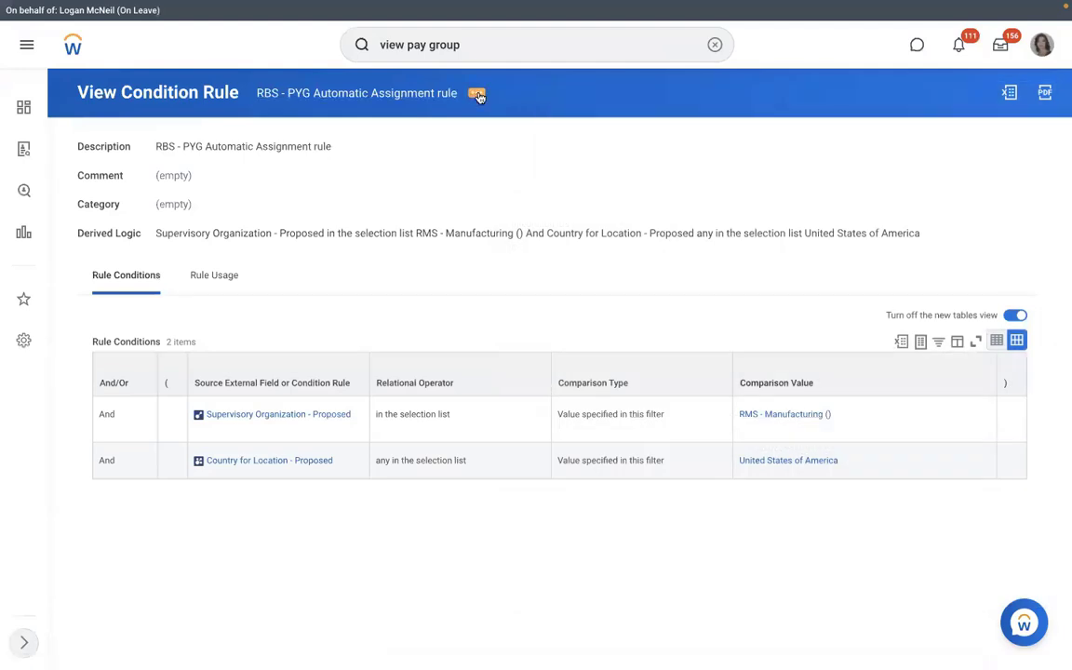
left_click(477, 93)
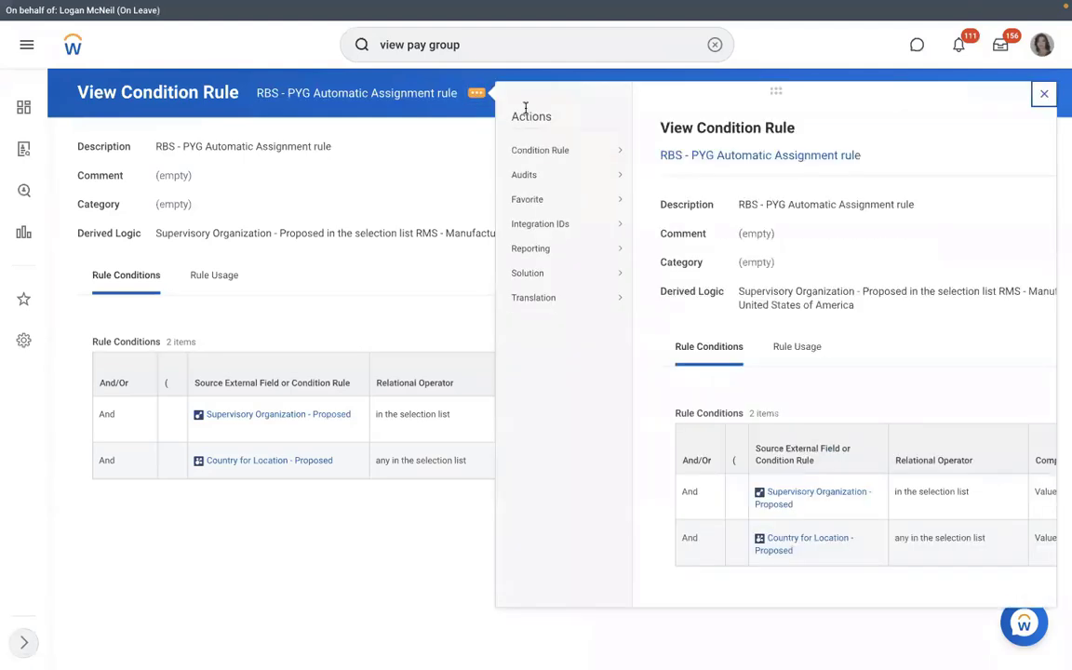
mouse_move(560, 152)
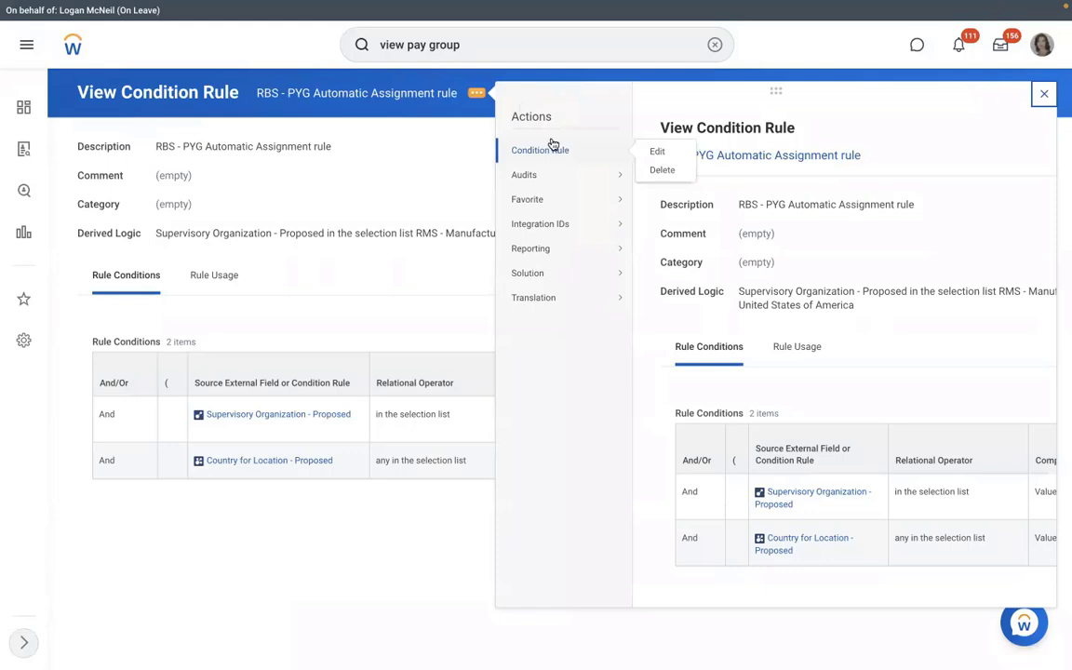
left_click(528, 44)
key("Return")
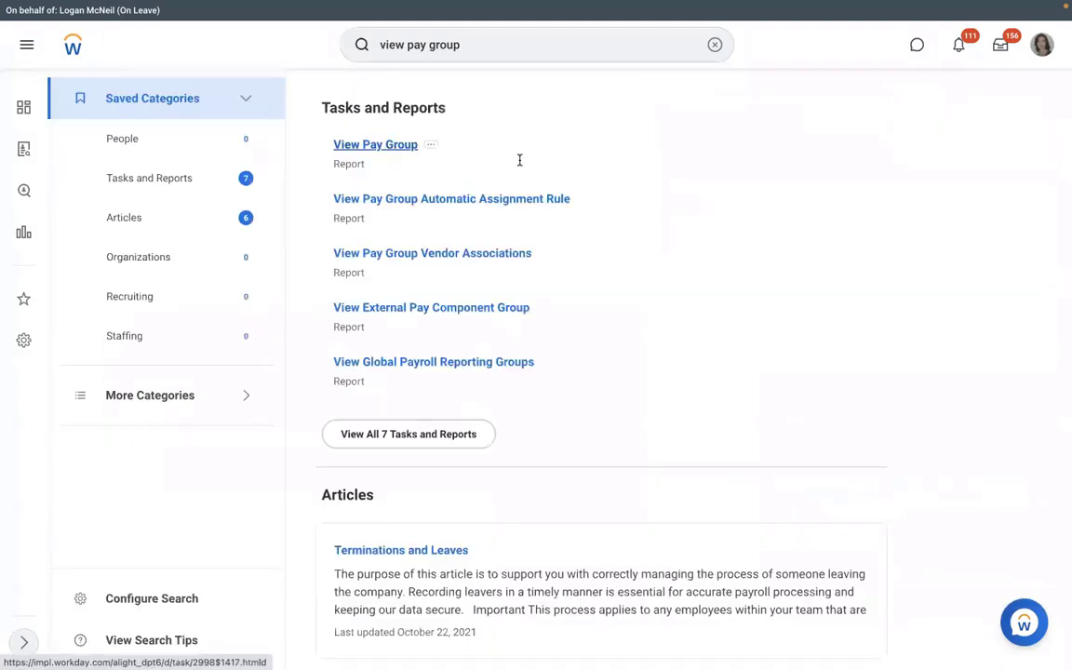
Run the View Pay Group report for the RBS - Monthly PYG pay group.
left_click(404, 356)
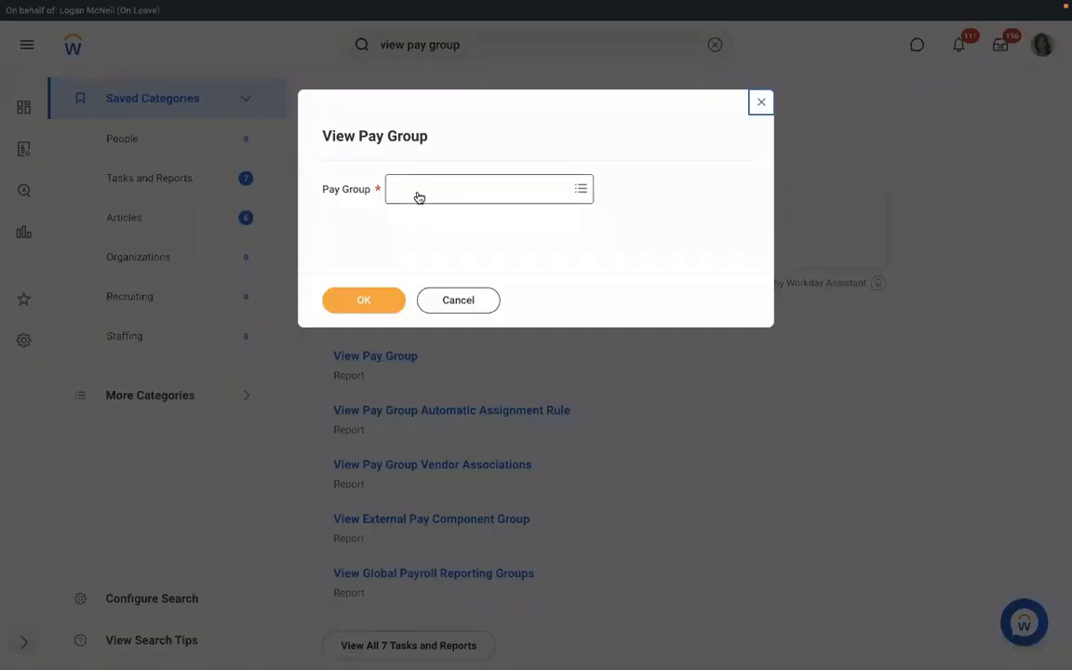
left_click(419, 197)
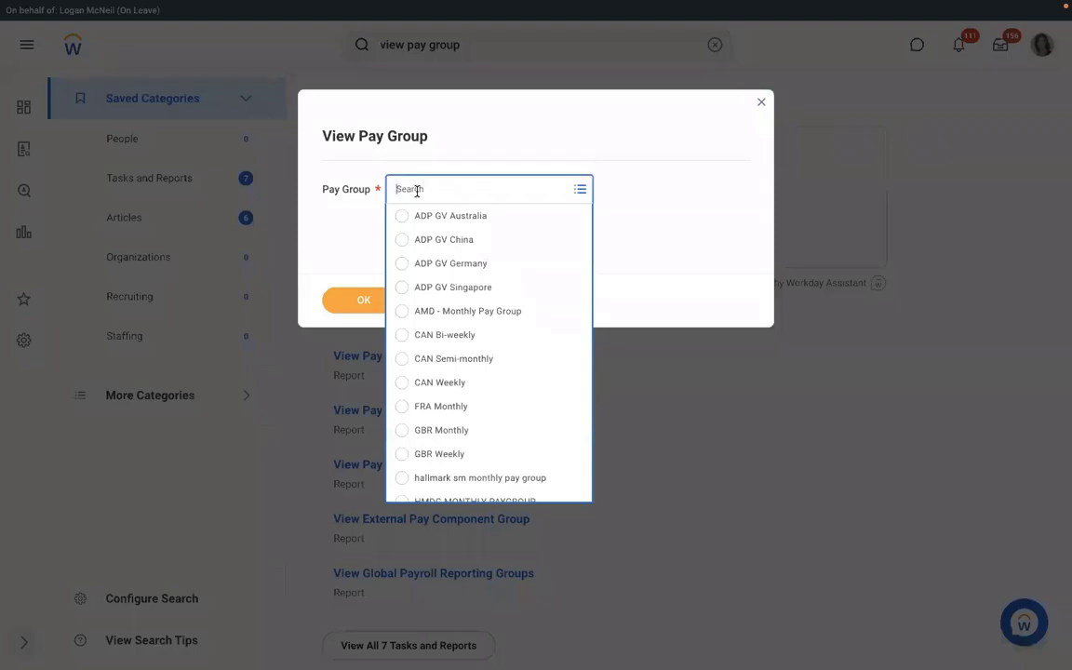
type("RMD")
key("Return")
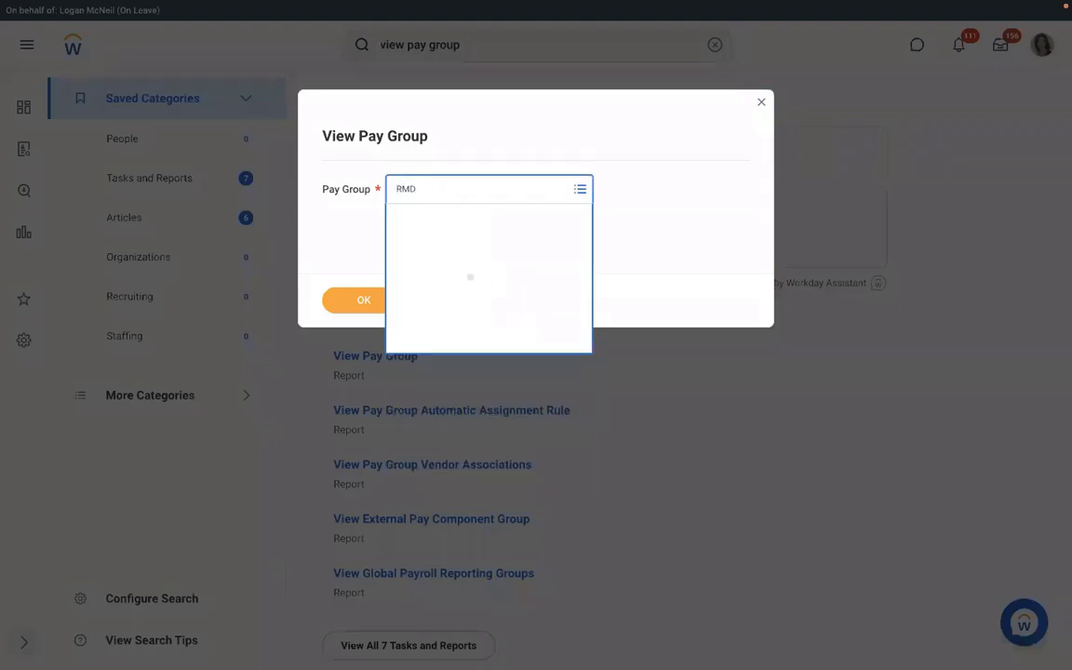
type("RBS")
key("Return")
left_click(365, 298)
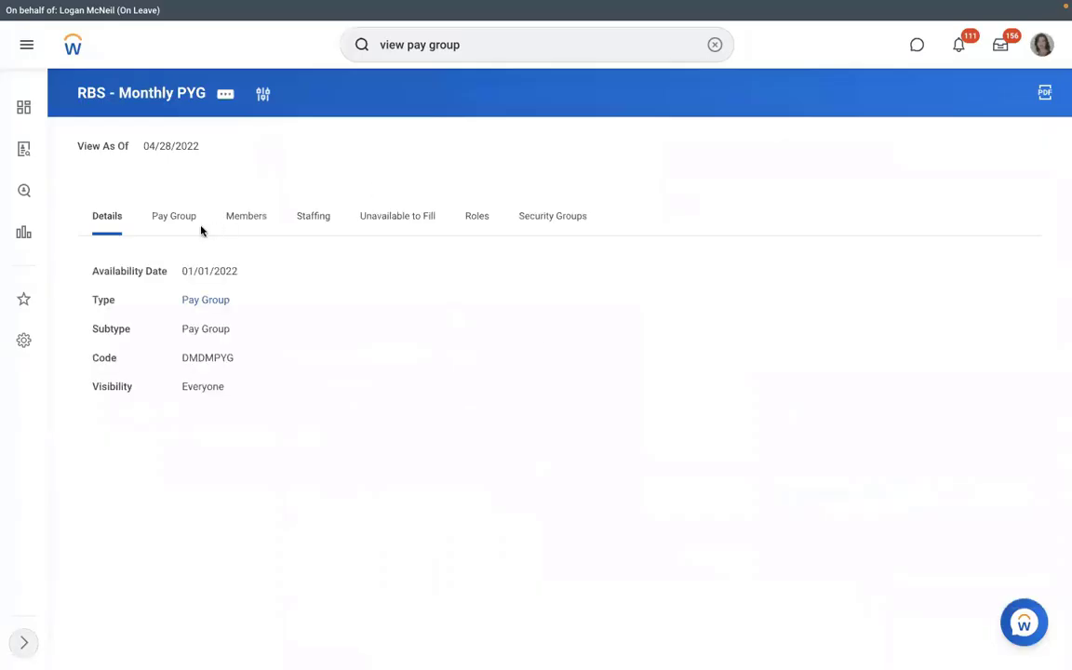
Show the pay group's assignment rule and bring up its Organization actions.
left_click(177, 228)
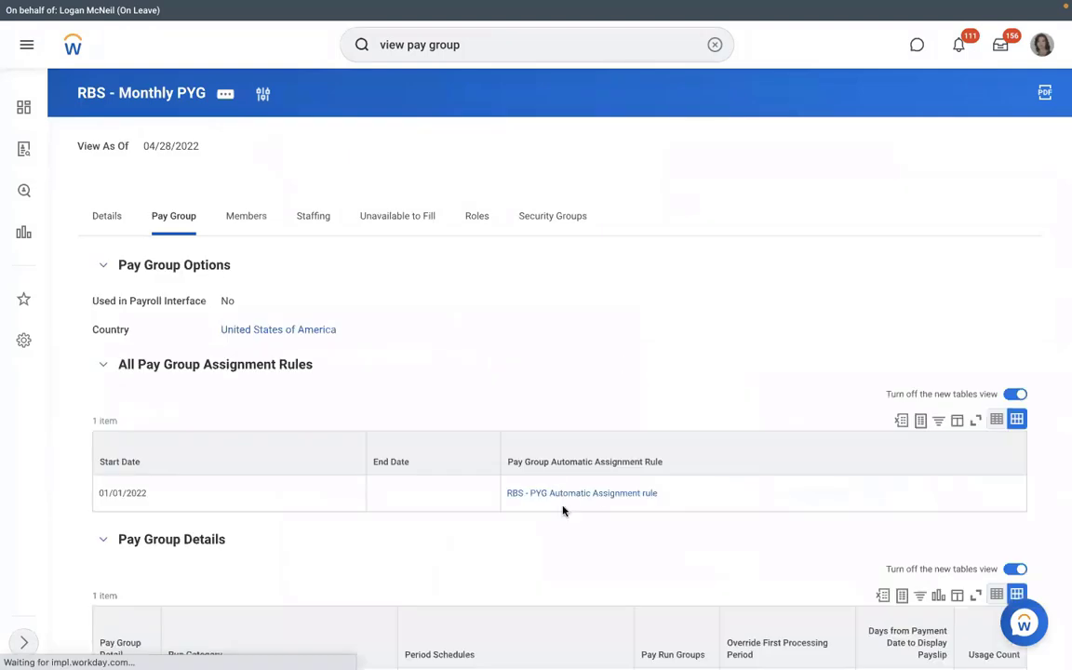
left_click(232, 104)
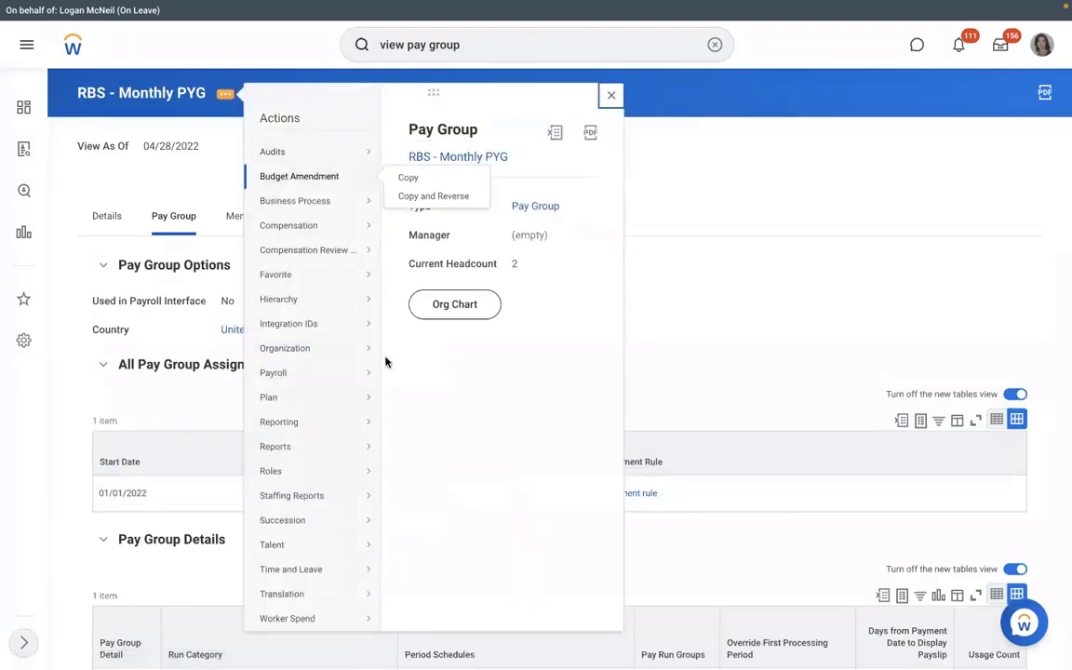
mouse_move(304, 350)
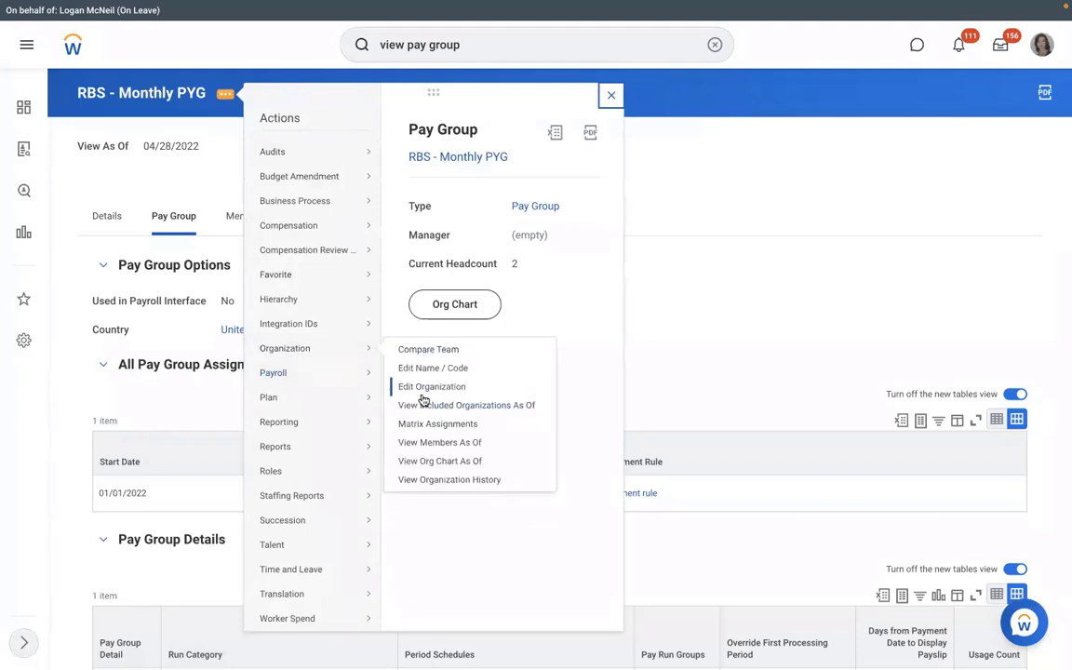
Edit the pay group's name and code, changing RBS to RMS to make RMS - Monthly PYG.
left_click(422, 390)
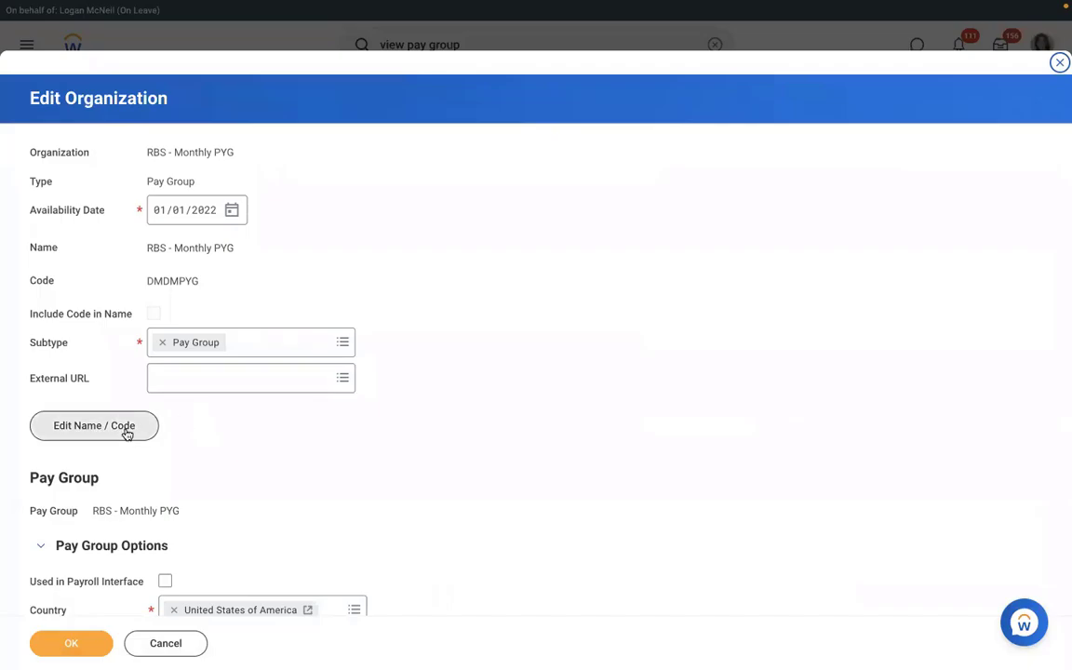
left_click(127, 429)
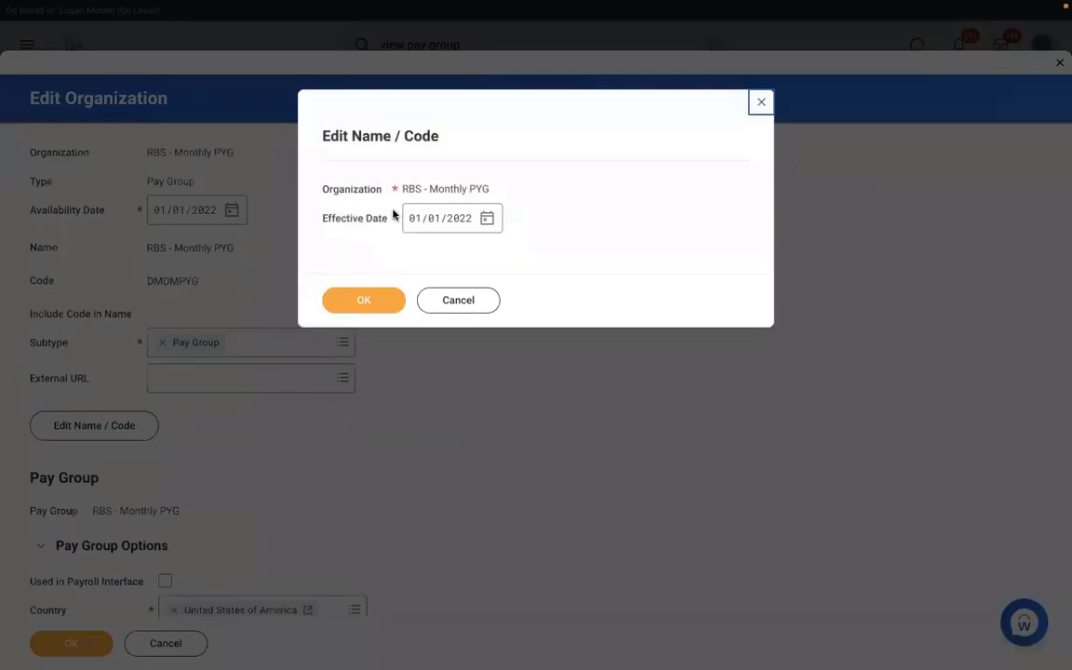
left_click(349, 305)
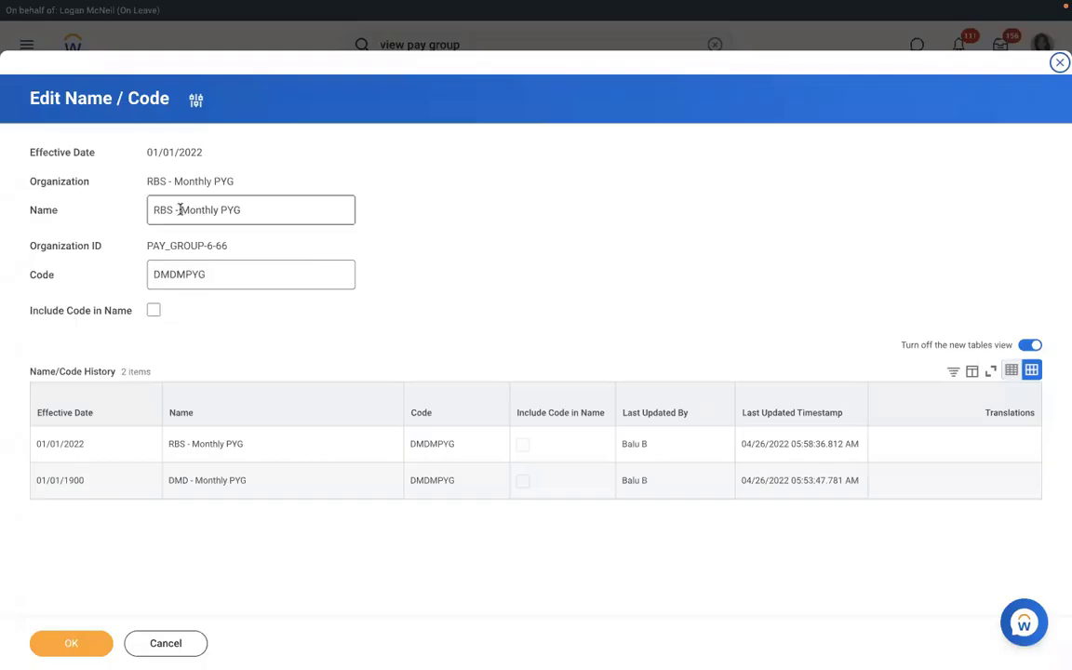
left_click(173, 209)
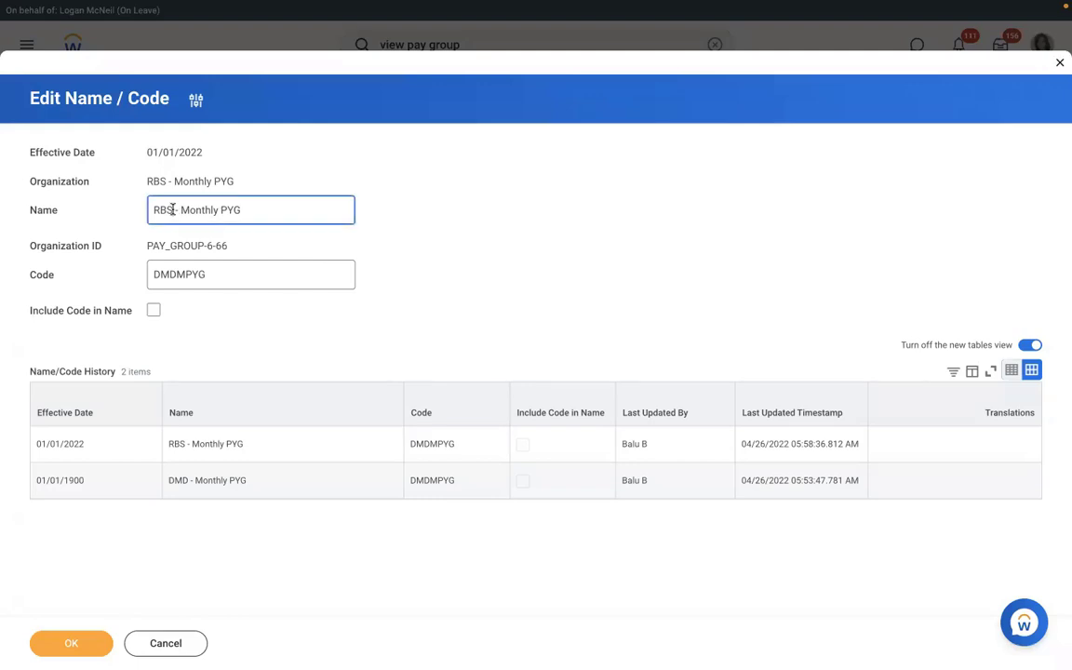
key("BackSpace")
key("BackSpace")
type("MS")
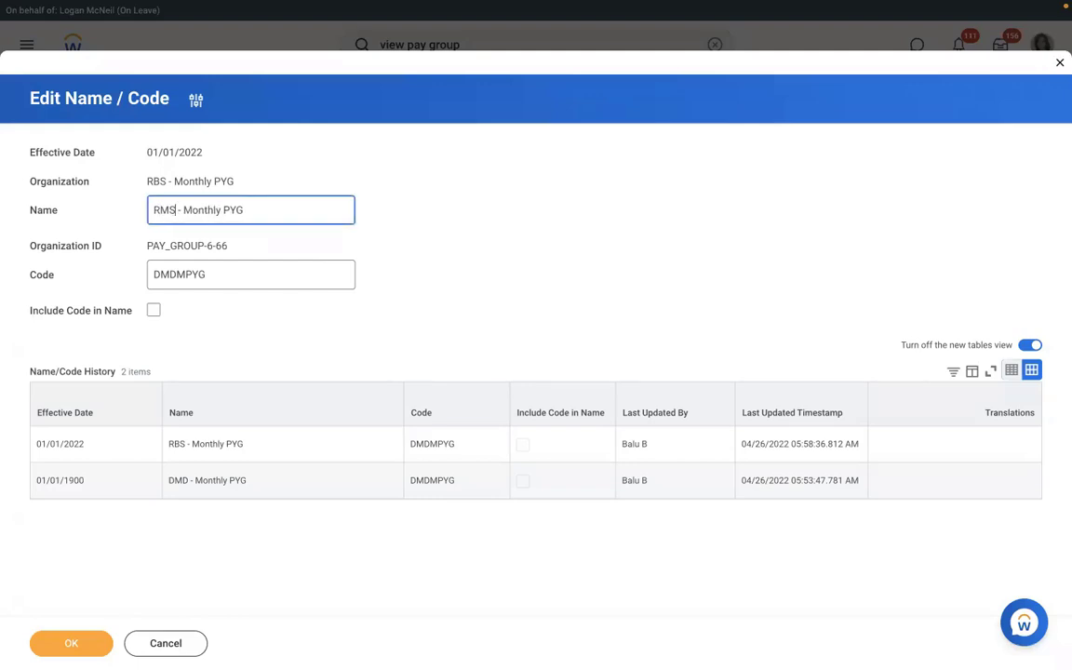
left_click(71, 644)
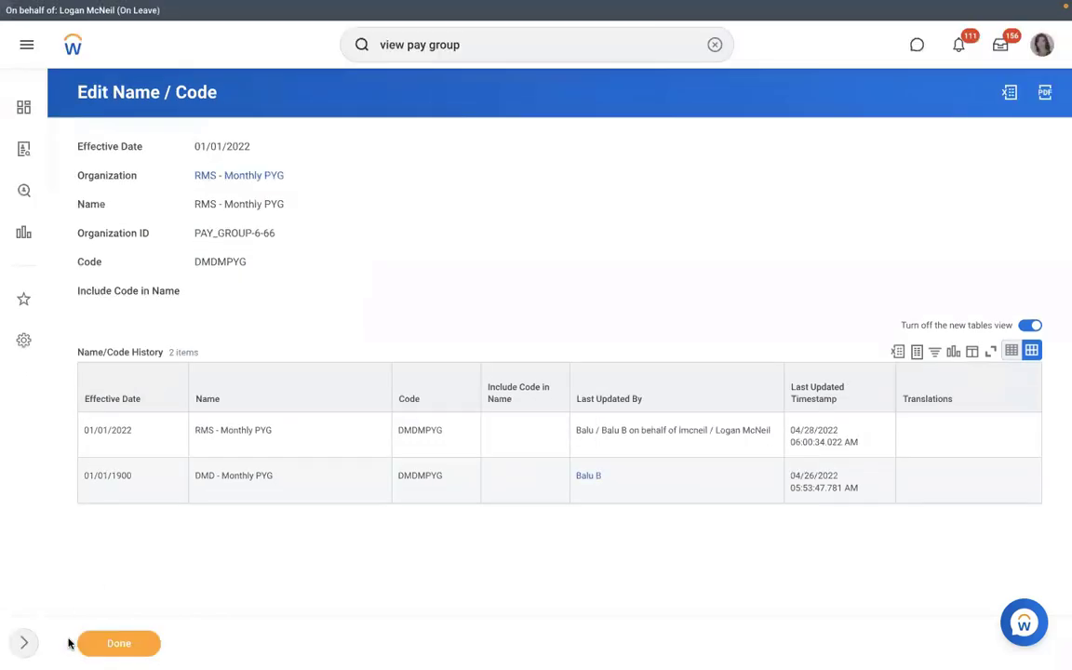
Start the Test action on RMS - Monthly PYG's automatic assignment rule.
left_click(223, 175)
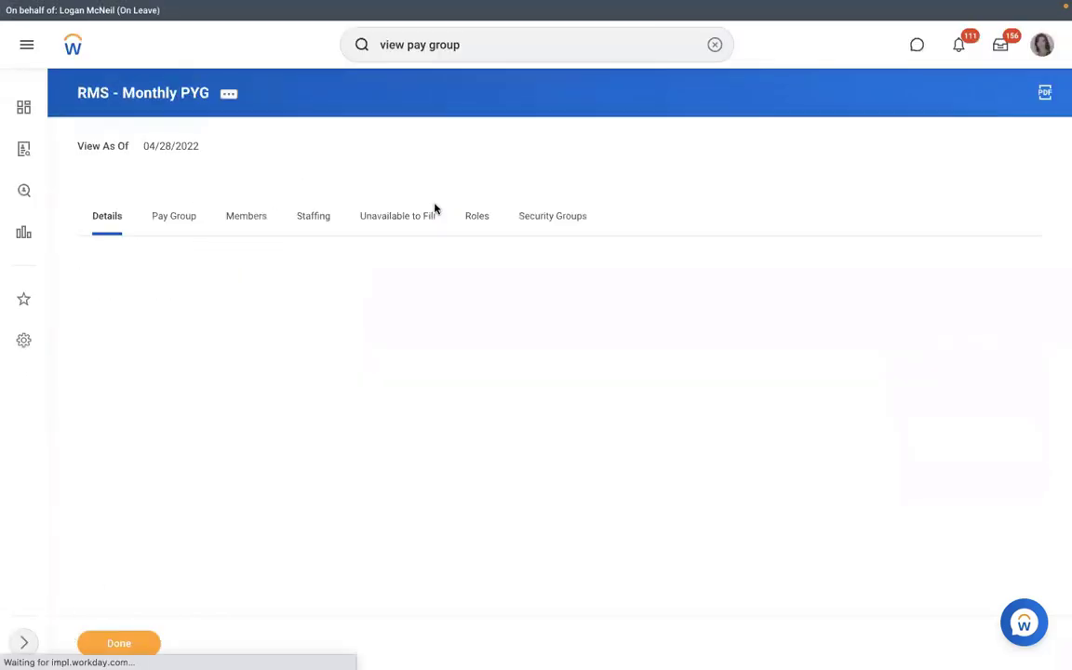
left_click(160, 214)
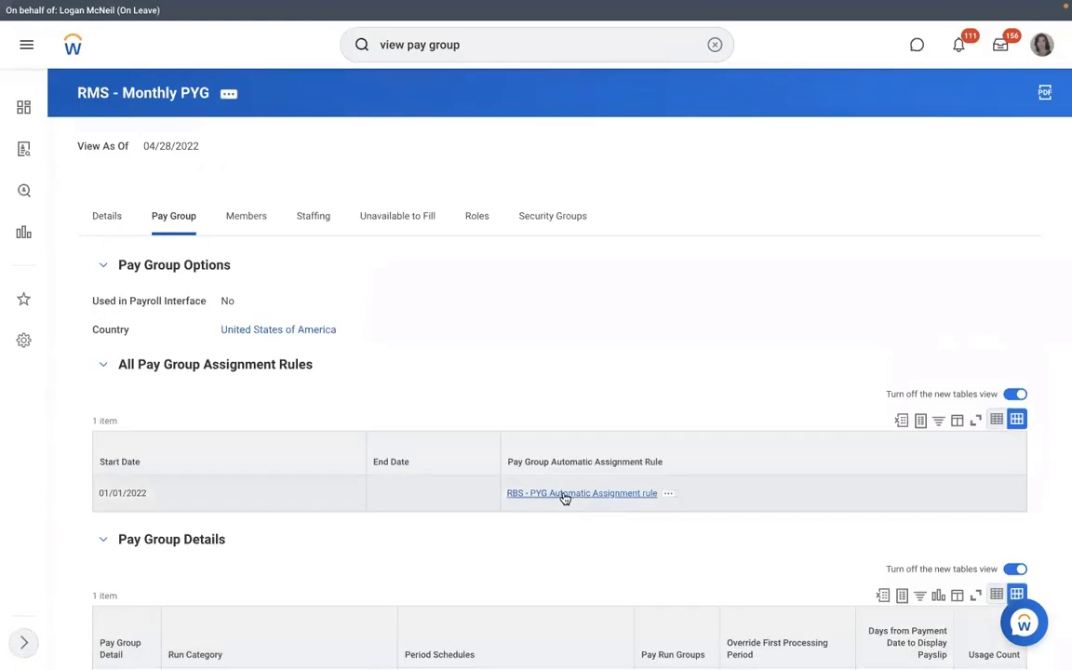
left_click(668, 494)
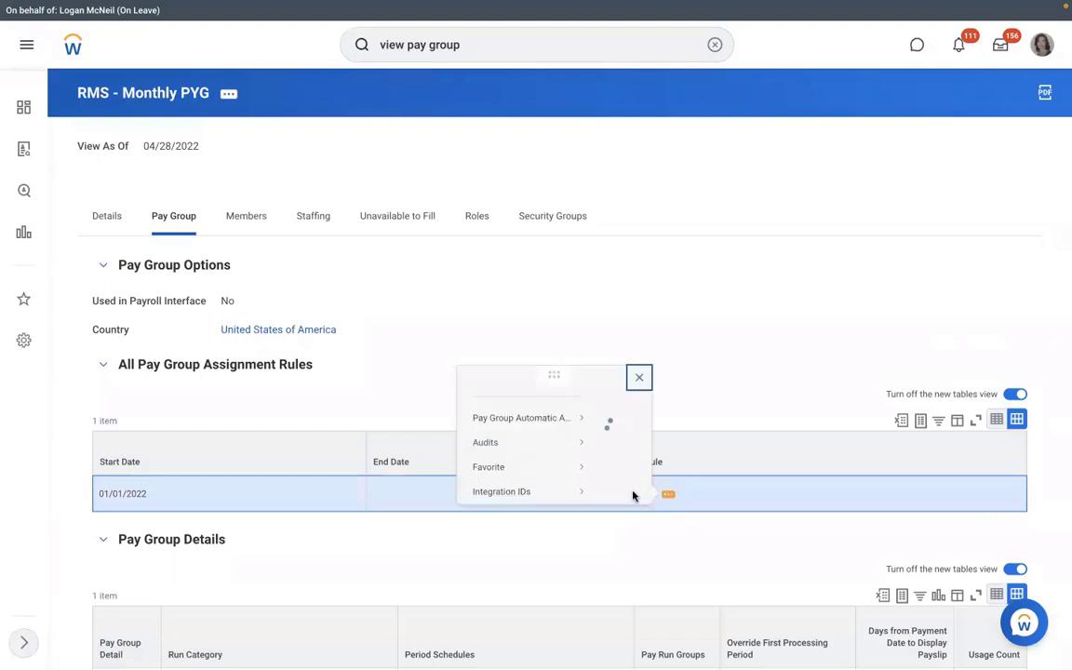
mouse_move(139, 85)
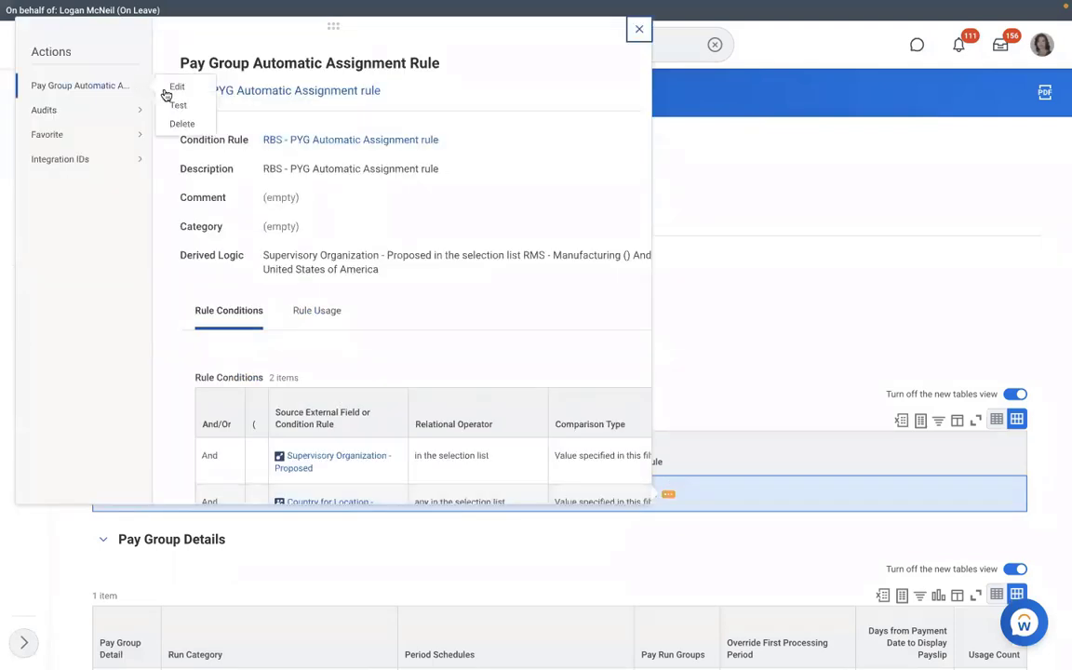
left_click(173, 106)
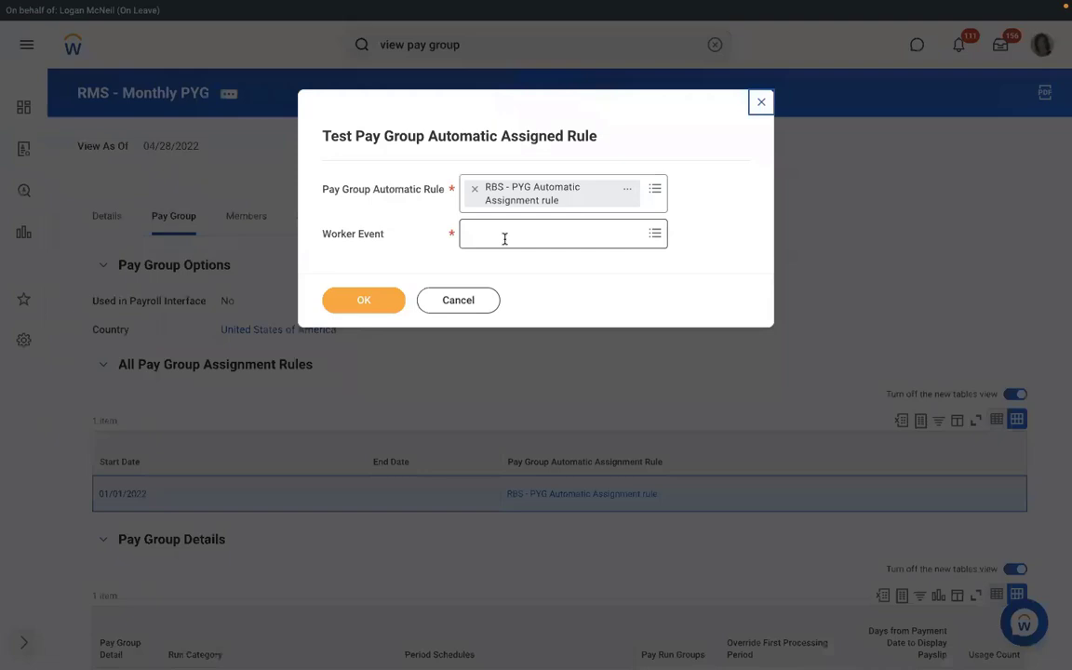
Test the rule against the new hire's pay group event and confirm it returns Yes.
left_click(505, 235)
type("RICHARD K")
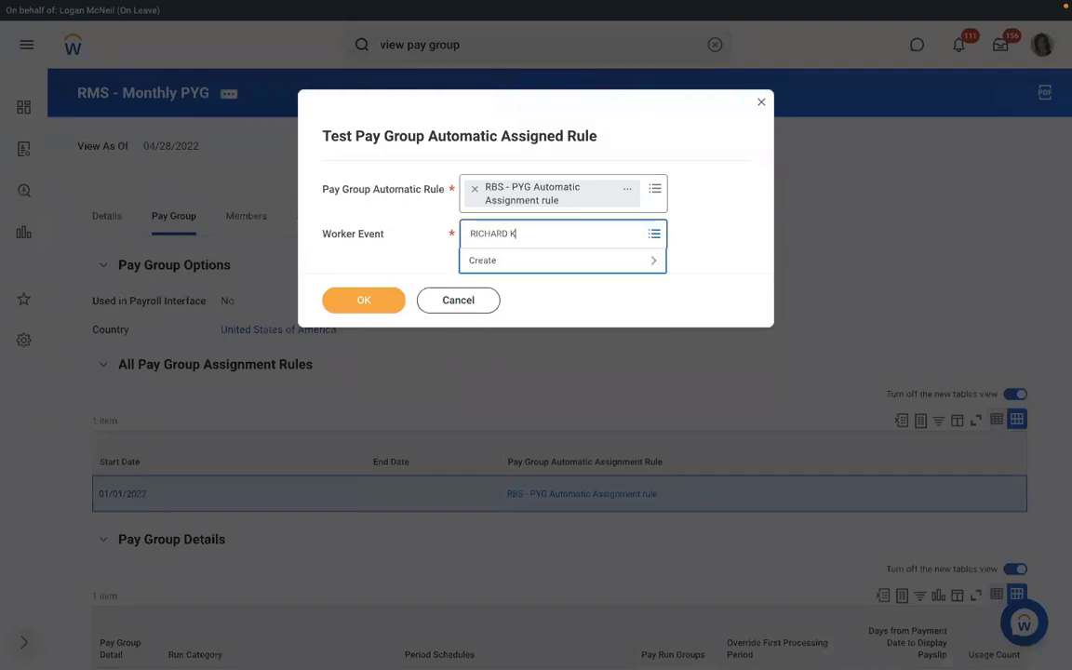
key("Return")
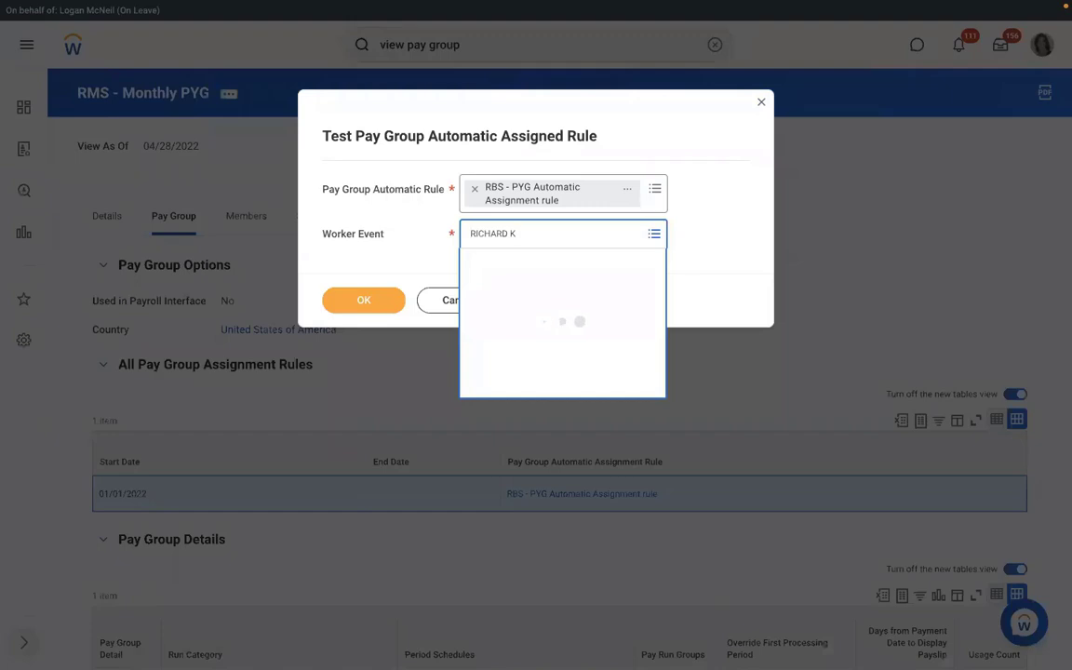
left_click(359, 301)
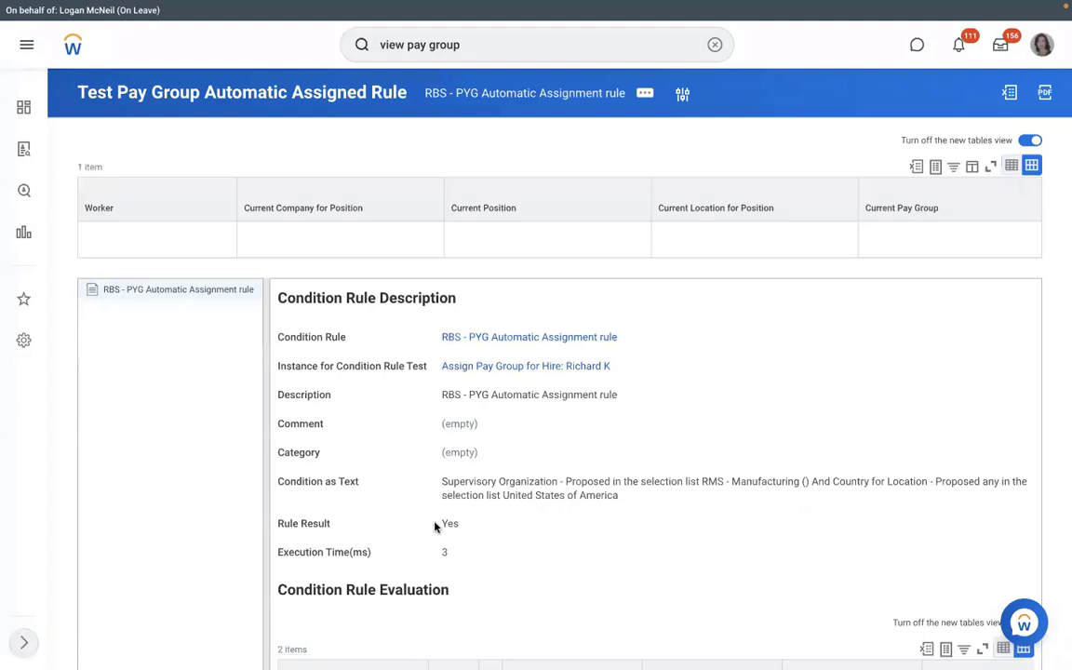
double_click(429, 524)
left_click(620, 335)
Edit the condition rule's description from RBS to RMS - PYG Automatic Assignment rule and save.
mouse_move(91, 87)
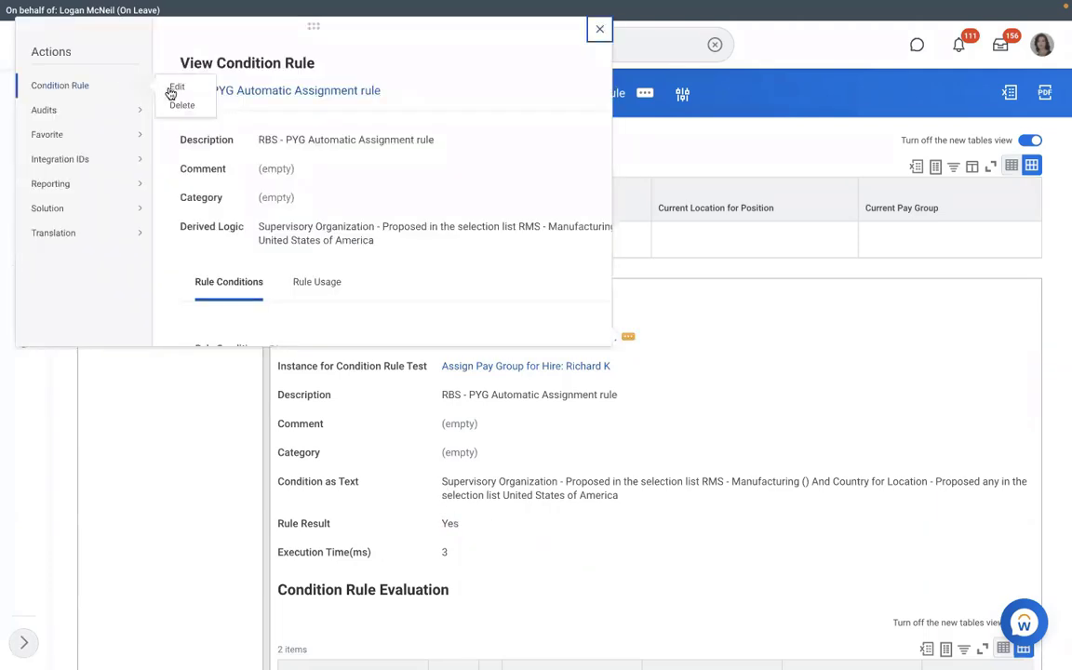
left_click(177, 88)
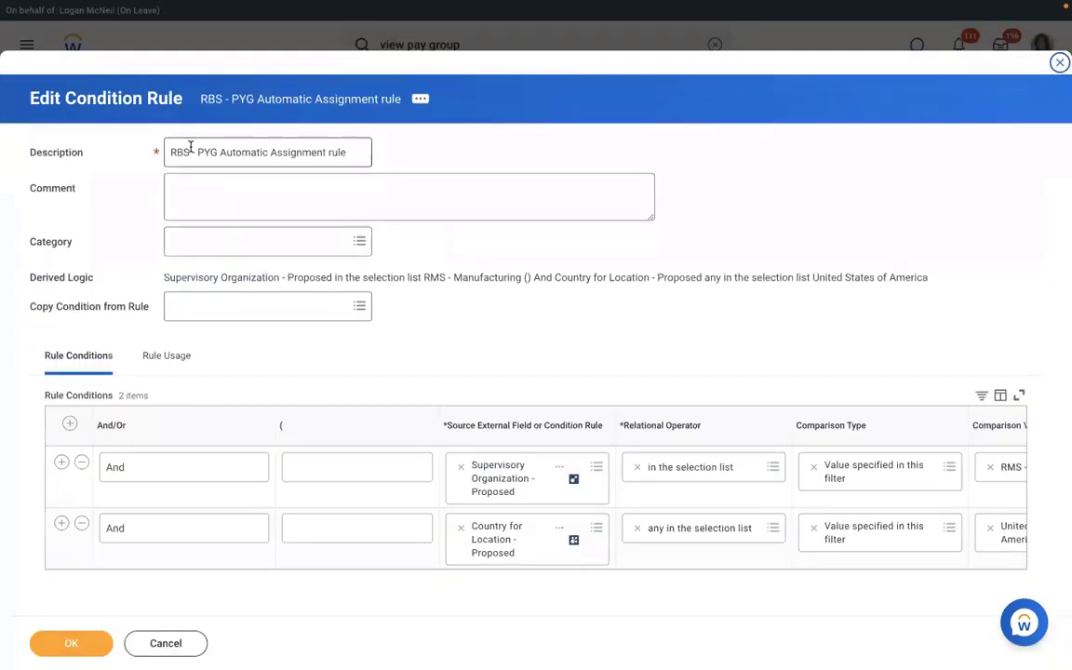
left_click(190, 149)
key("BackSpace")
key("BackSpace")
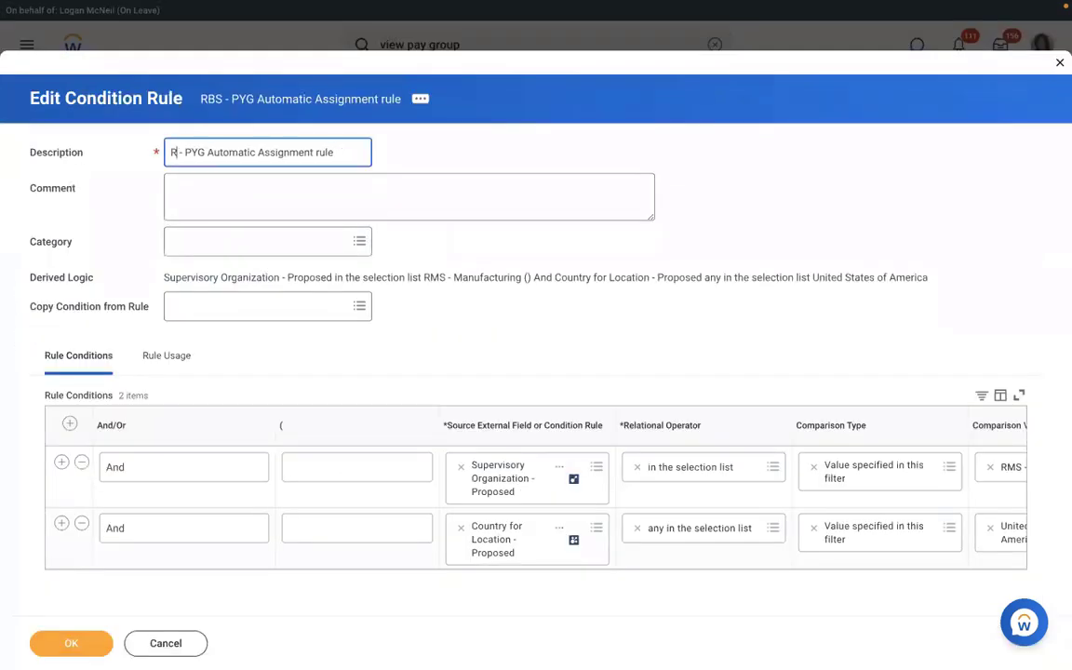
left_click(77, 649)
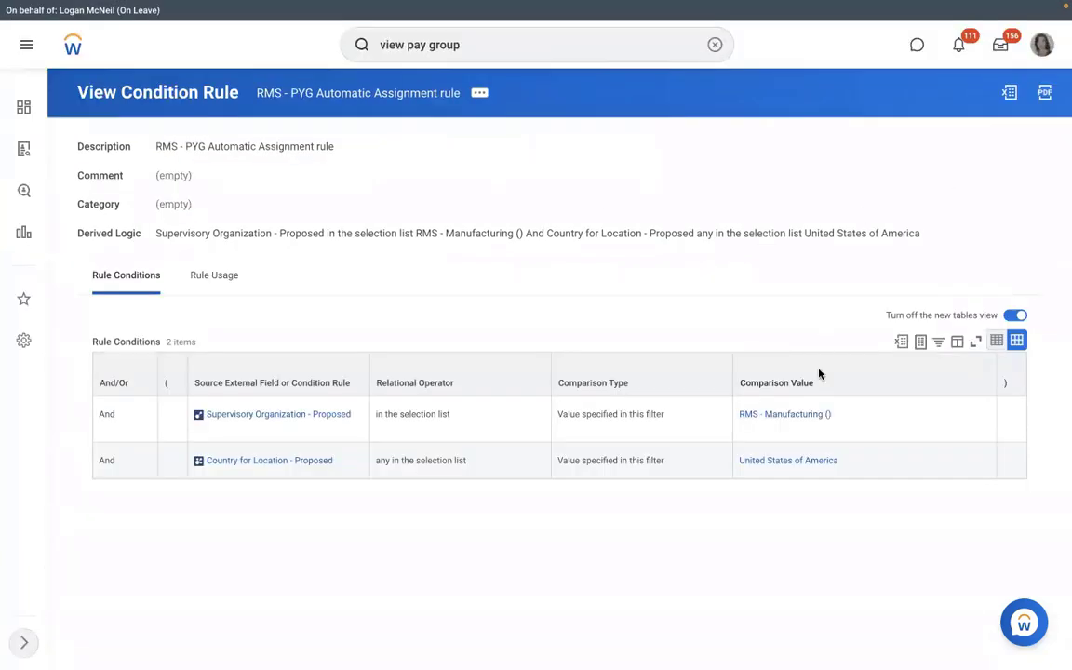
Start cancelling the in-progress P-00949 hire from RMS - Manufacturing's staffing list.
left_click(772, 414)
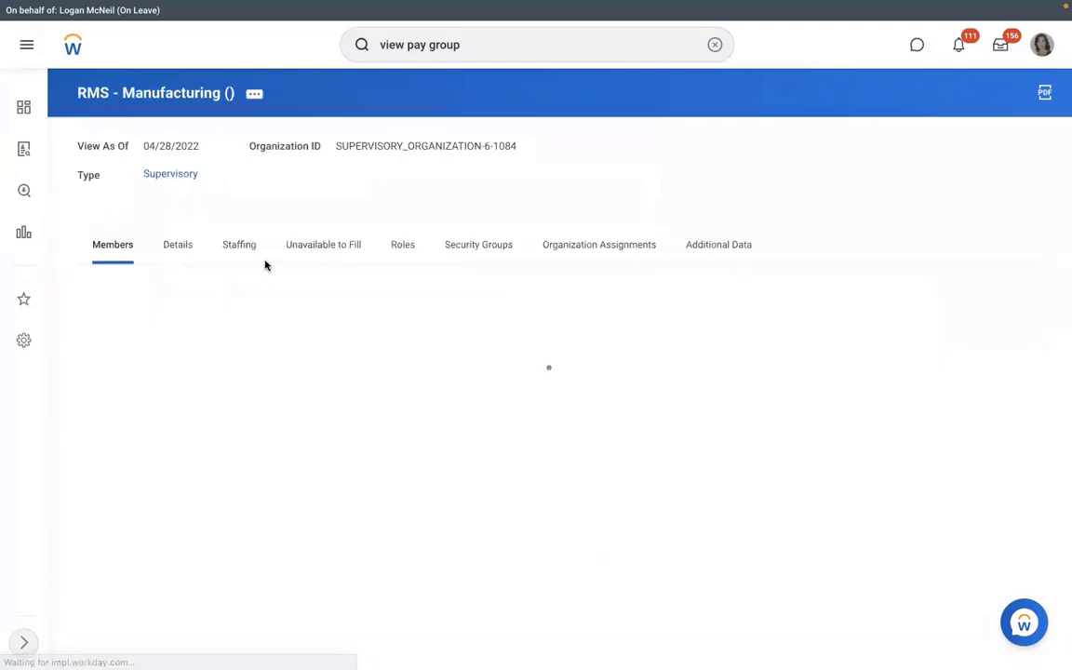
left_click(228, 241)
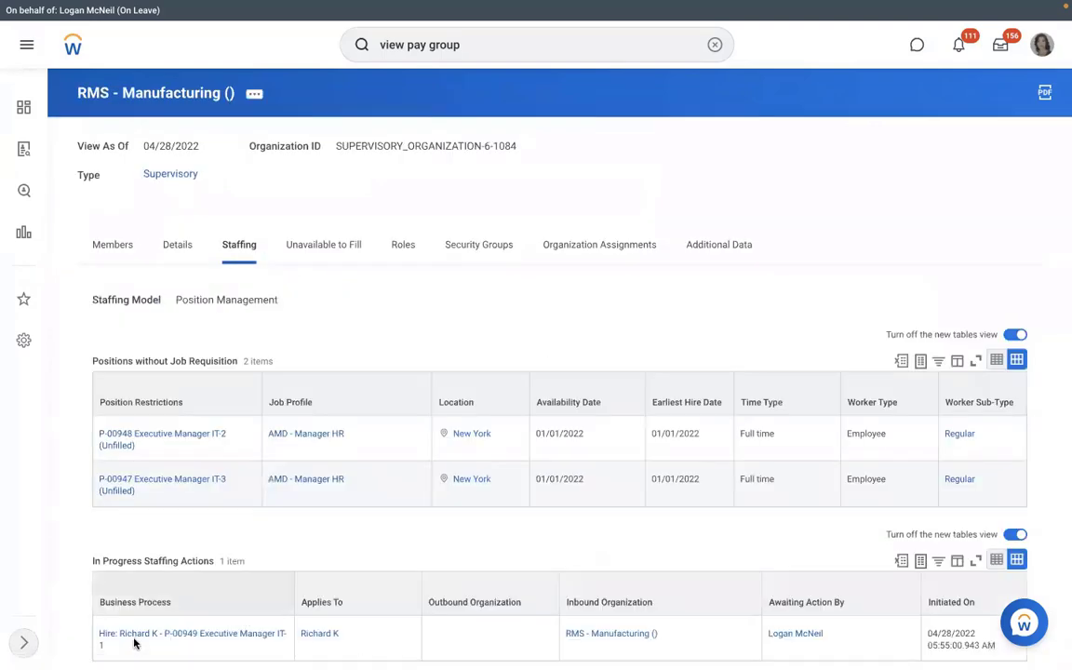
left_click(114, 644)
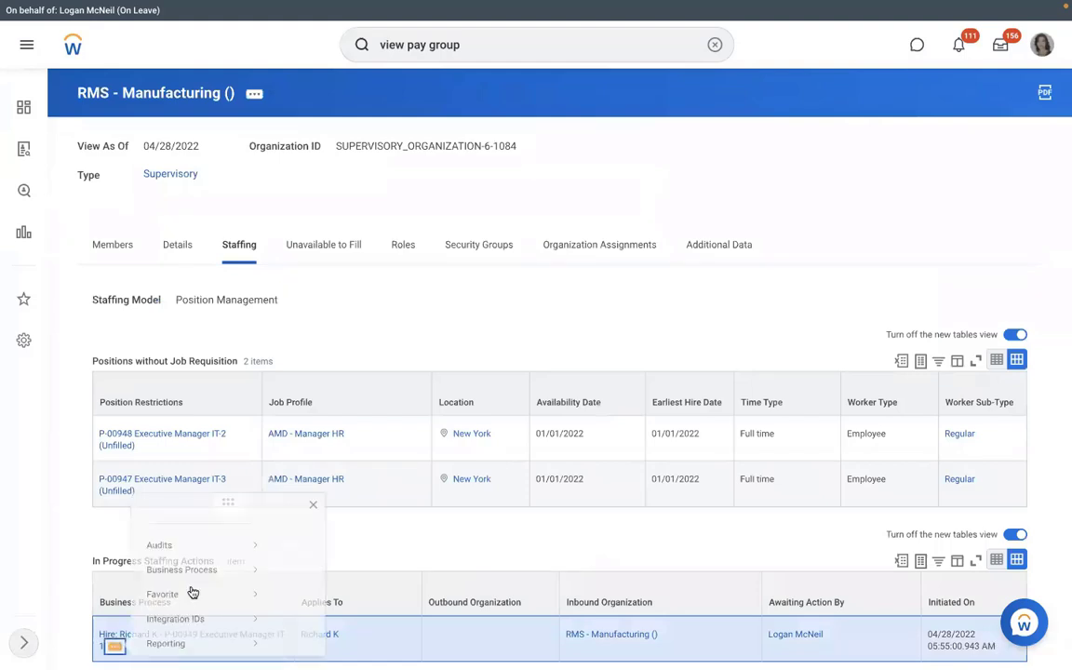
mouse_move(208, 531)
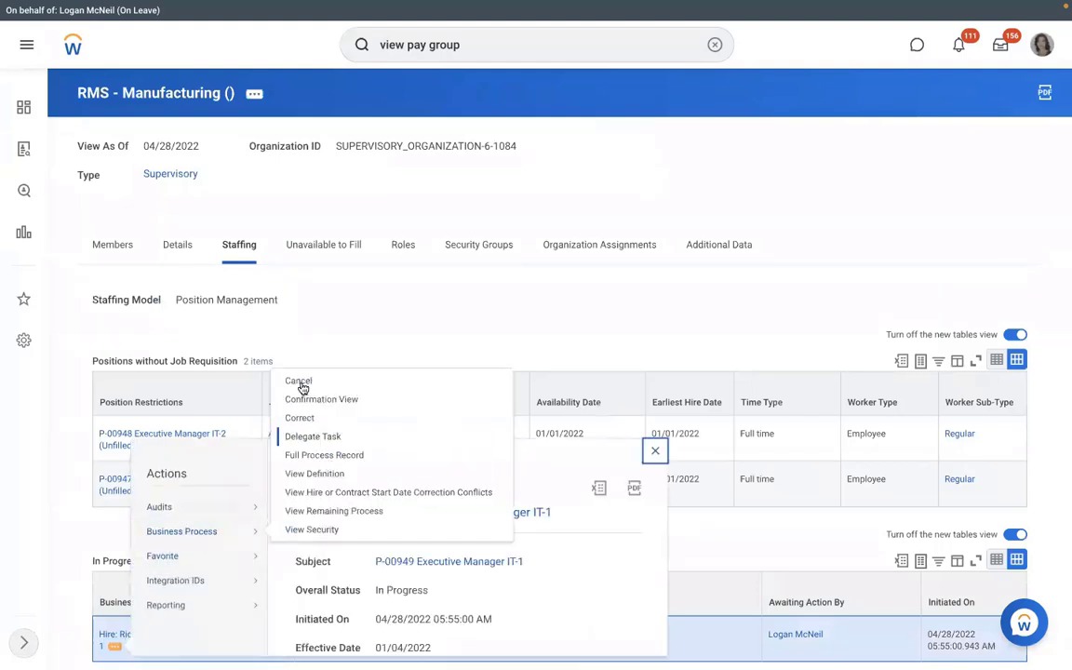
left_click(299, 382)
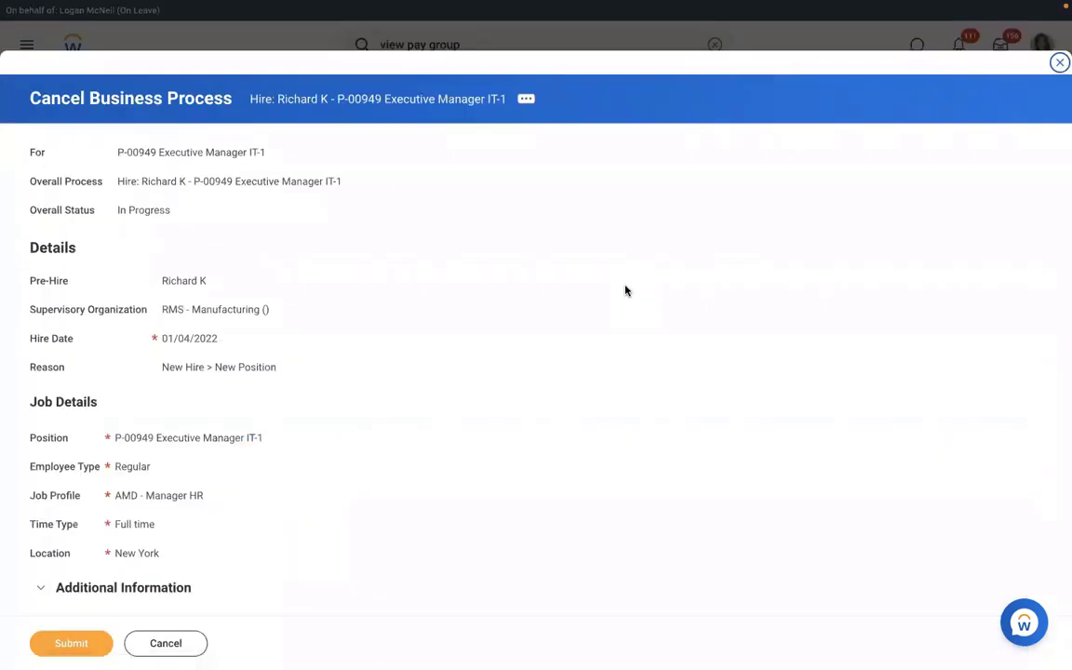
Add the comment TEST and submit the hire cancellation.
scroll(625, 291, "down", 5)
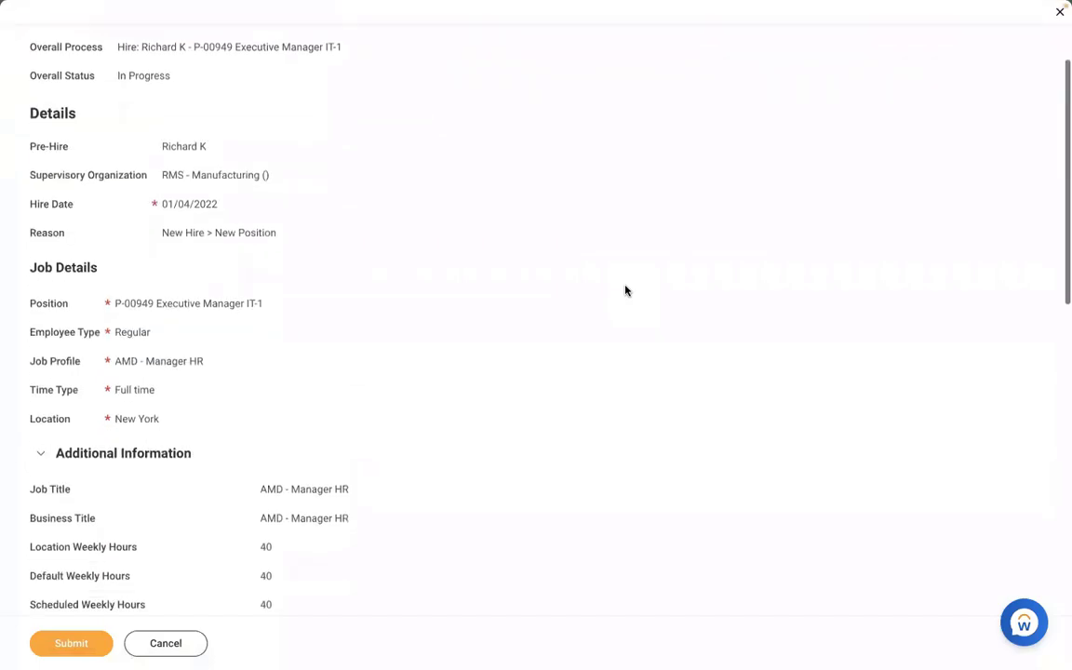
scroll(626, 291, "down", 5)
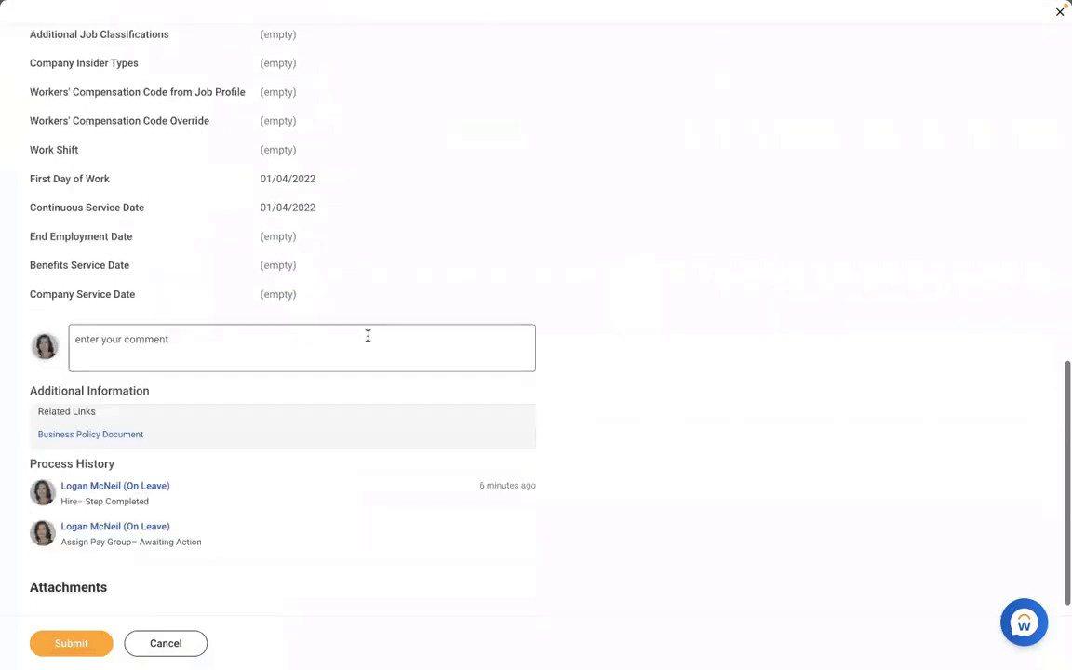
left_click(365, 337)
type("TEST")
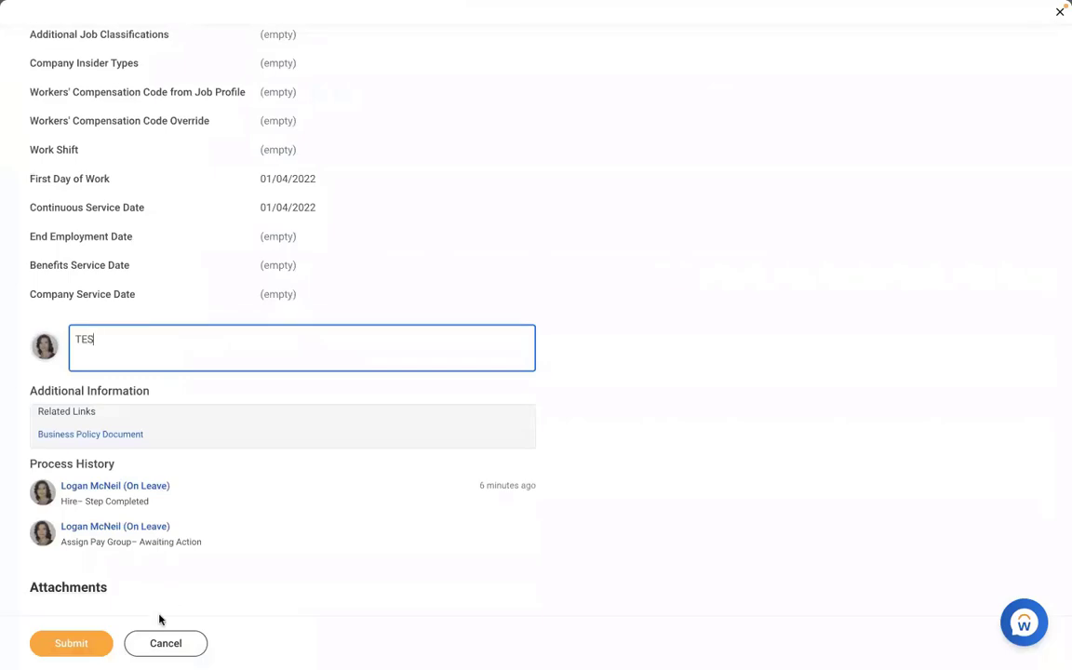
left_click(88, 642)
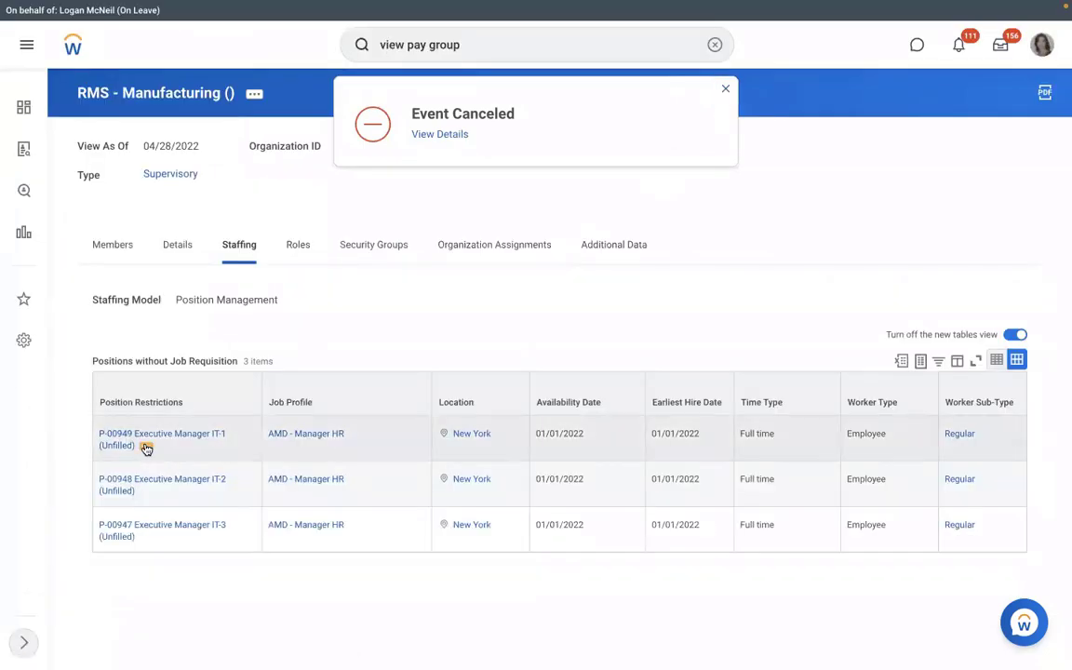
Start Hire Employee for P-00949 and search pre-hires by the new hire's first name only.
left_click(146, 447)
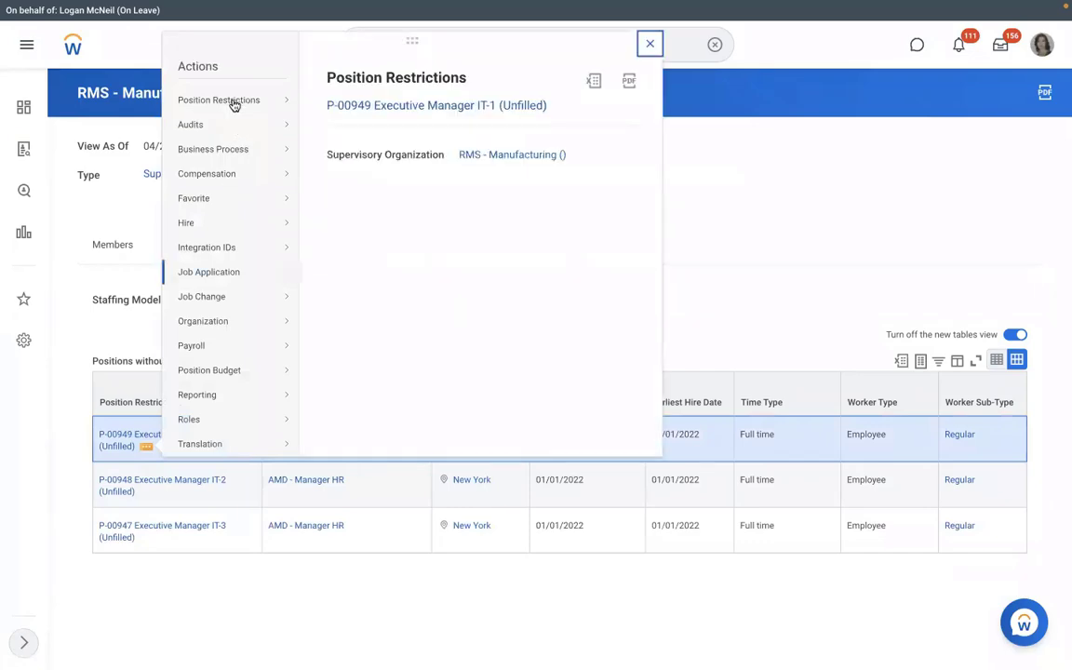
mouse_move(216, 220)
left_click(367, 224)
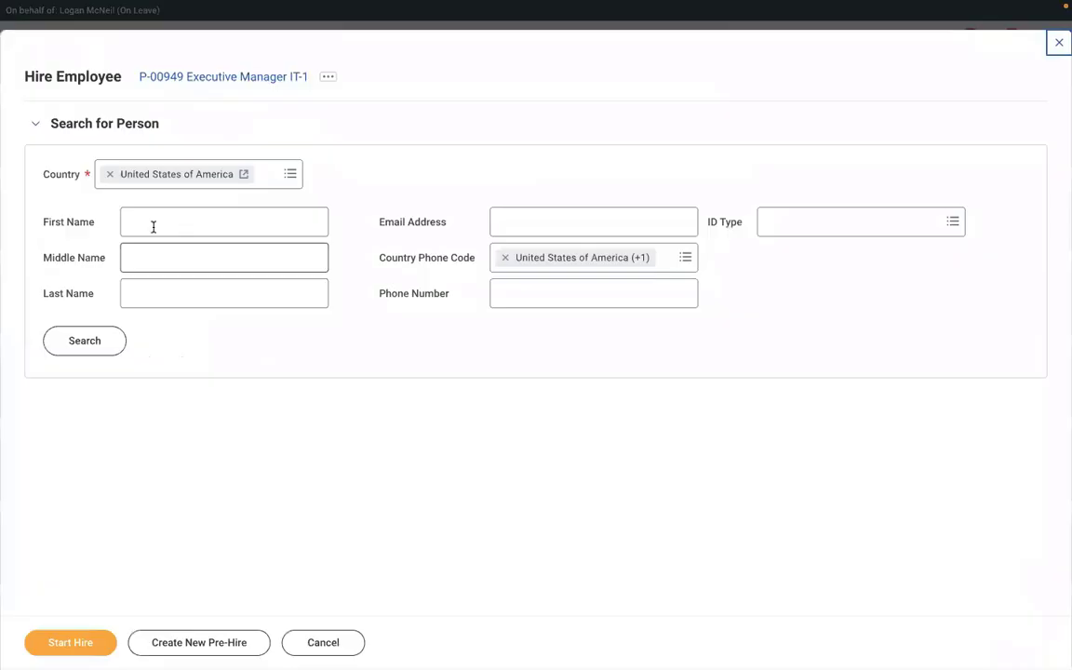
left_click(153, 227)
type("R")
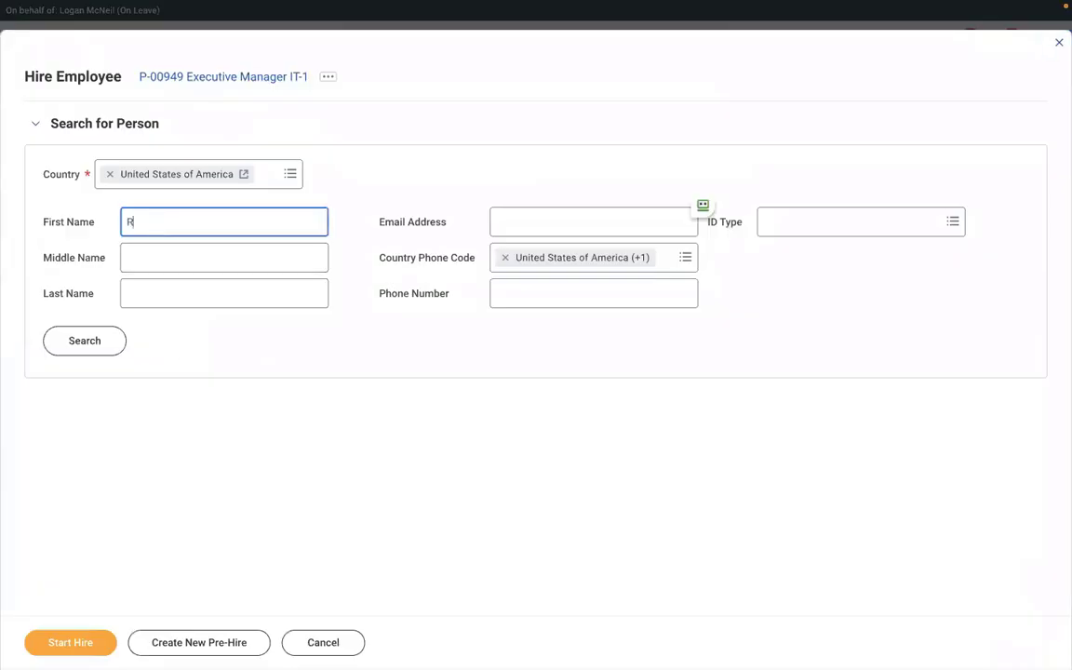
type("ICHARD")
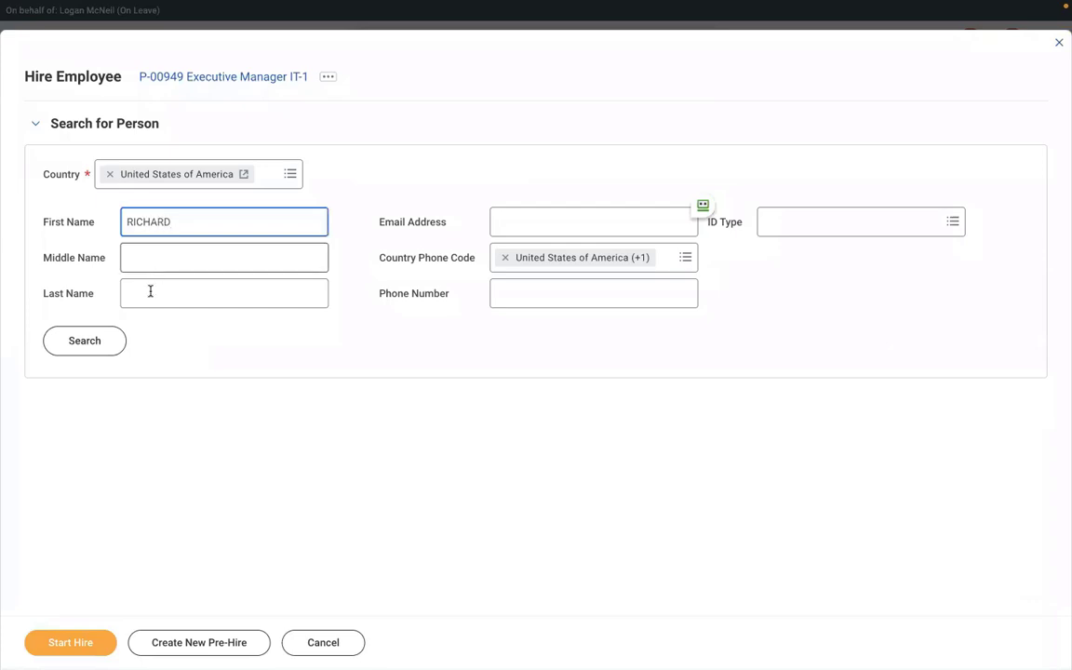
left_click(151, 292)
type("K")
left_click(101, 349)
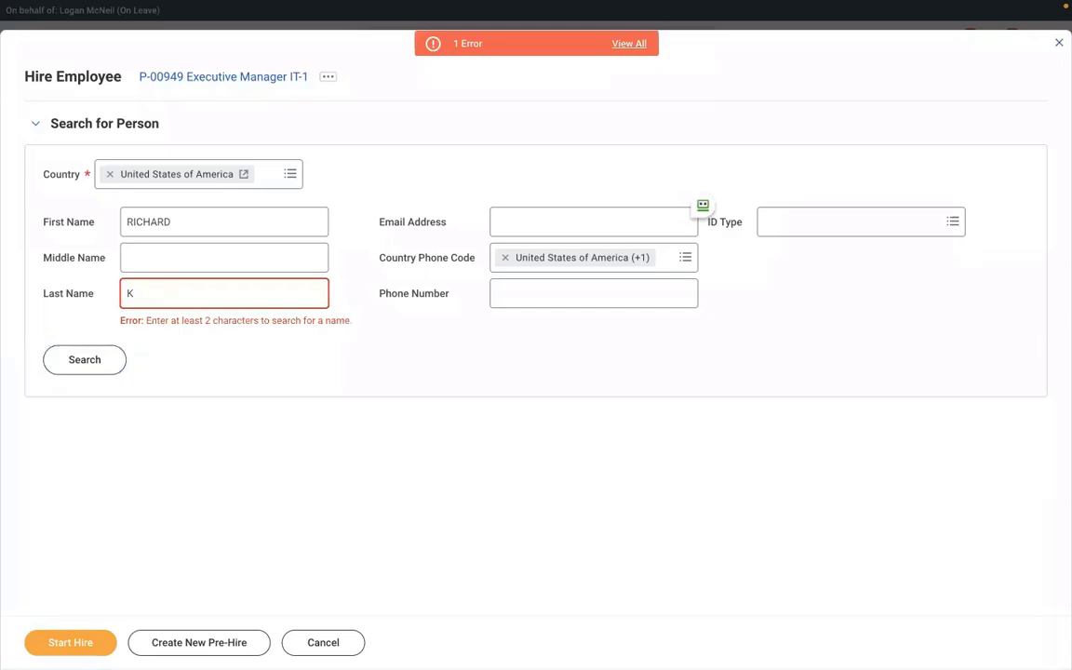
left_click(115, 299)
key("BackSpace")
left_click(92, 359)
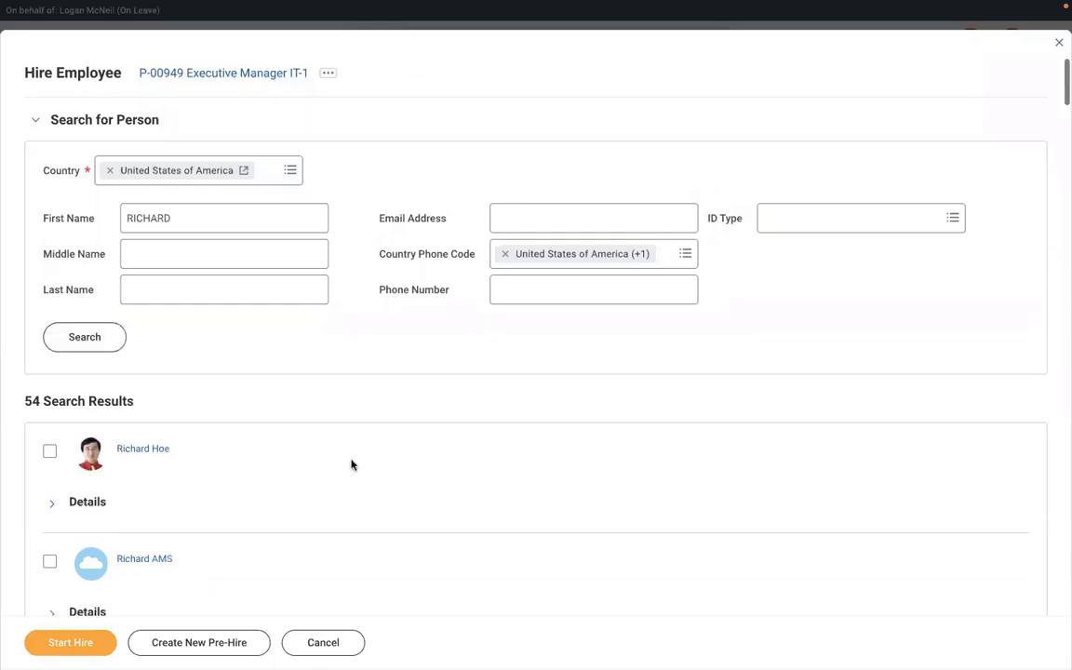
Locate the intended pre-hire in the results with browser Find, select them, and start the hire.
scroll(352, 465, "down", 3)
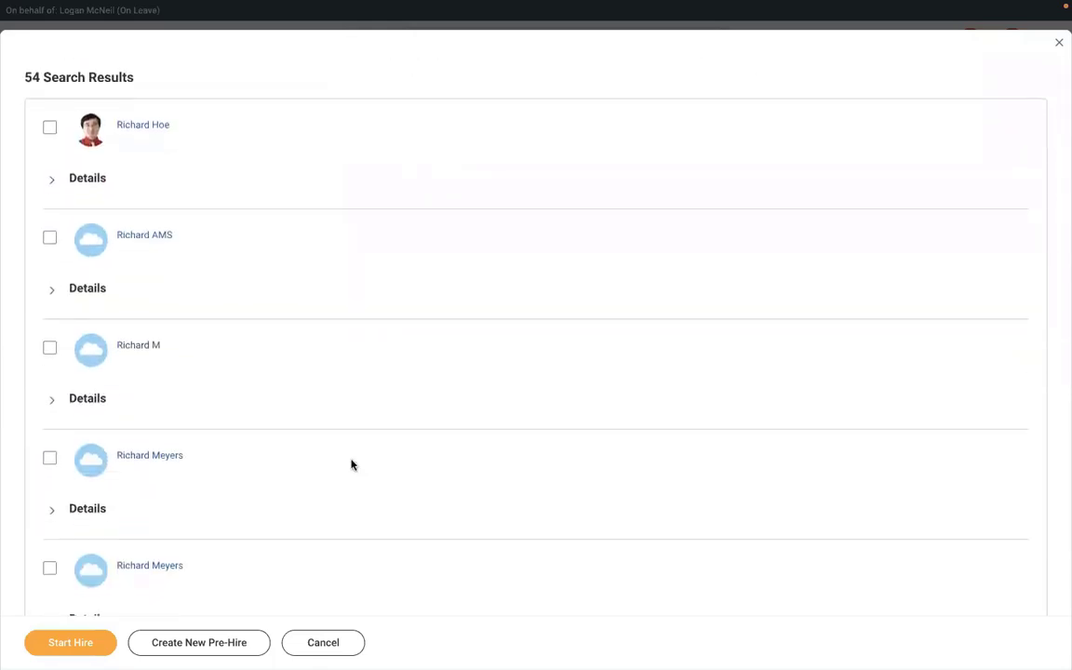
scroll(352, 464, "down", 4)
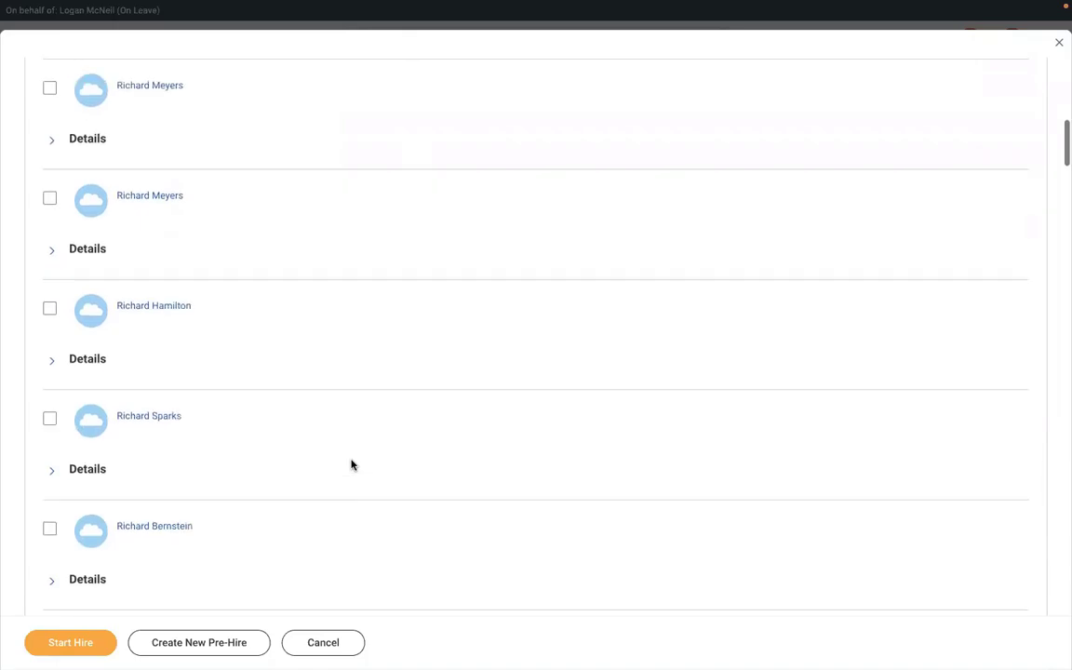
scroll(352, 464, "down", 5)
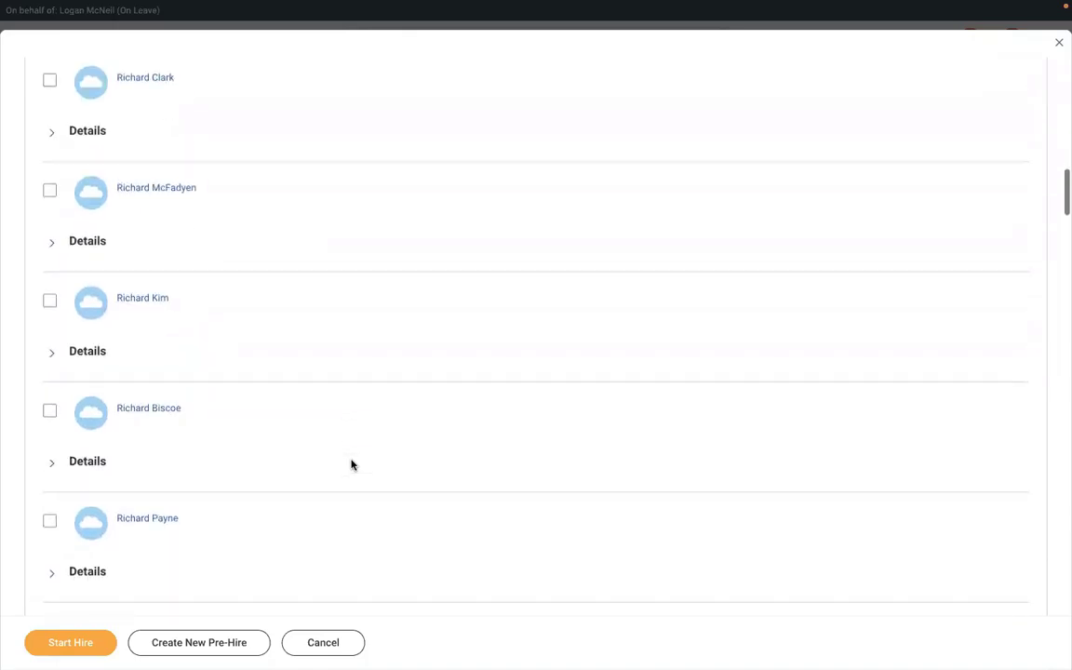
scroll(352, 464, "down", 2)
scroll(352, 465, "up", 3)
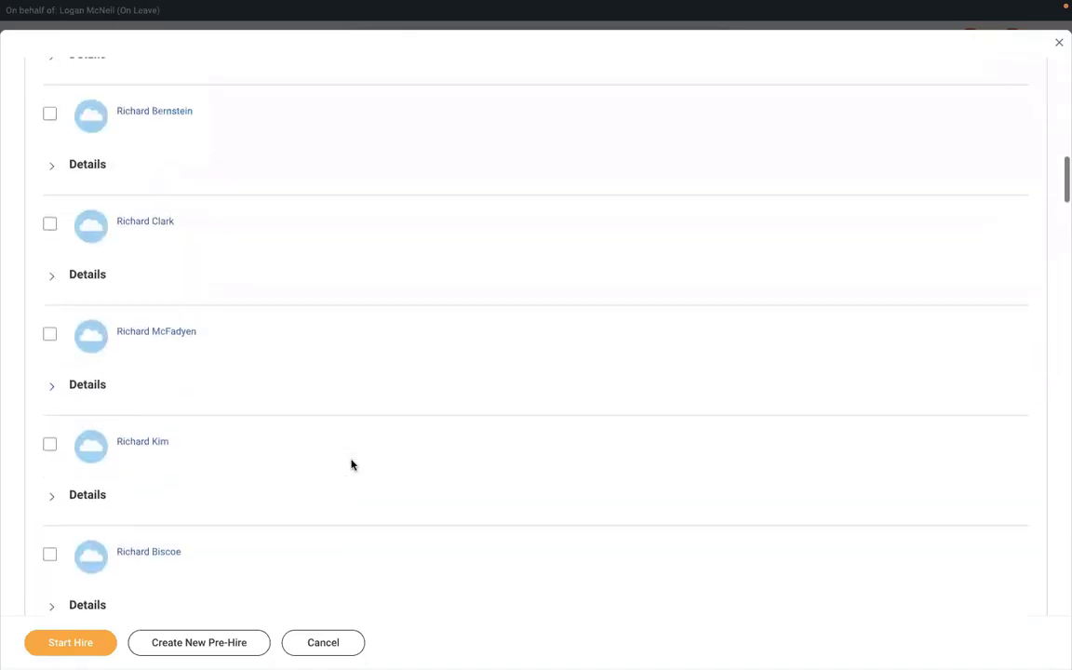
scroll(351, 464, "up", 4)
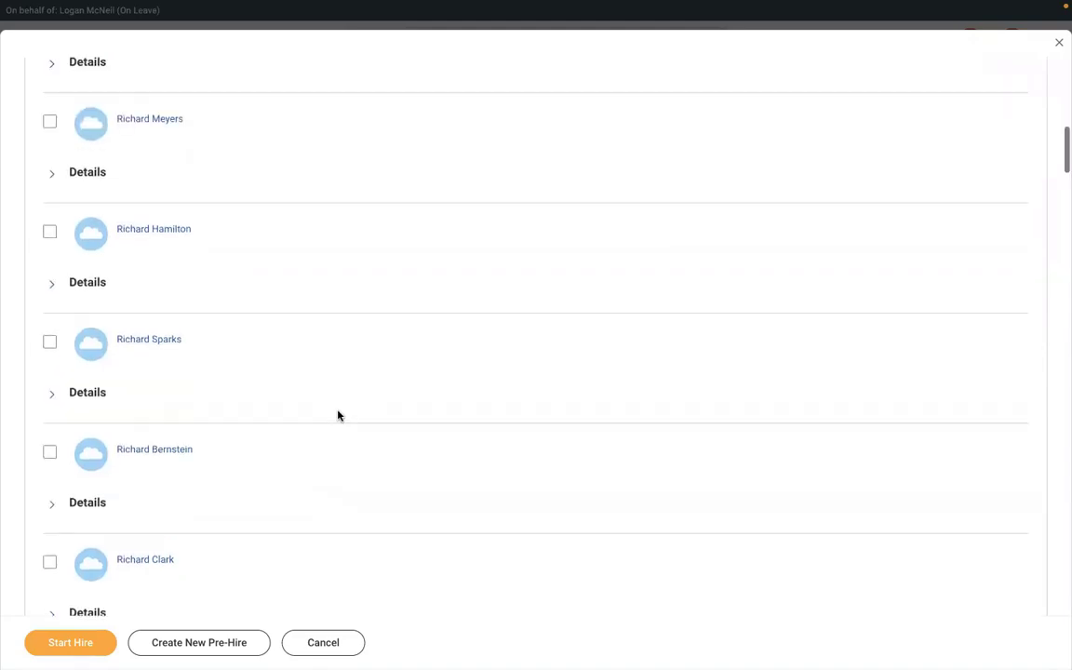
scroll(338, 415, "up", 7)
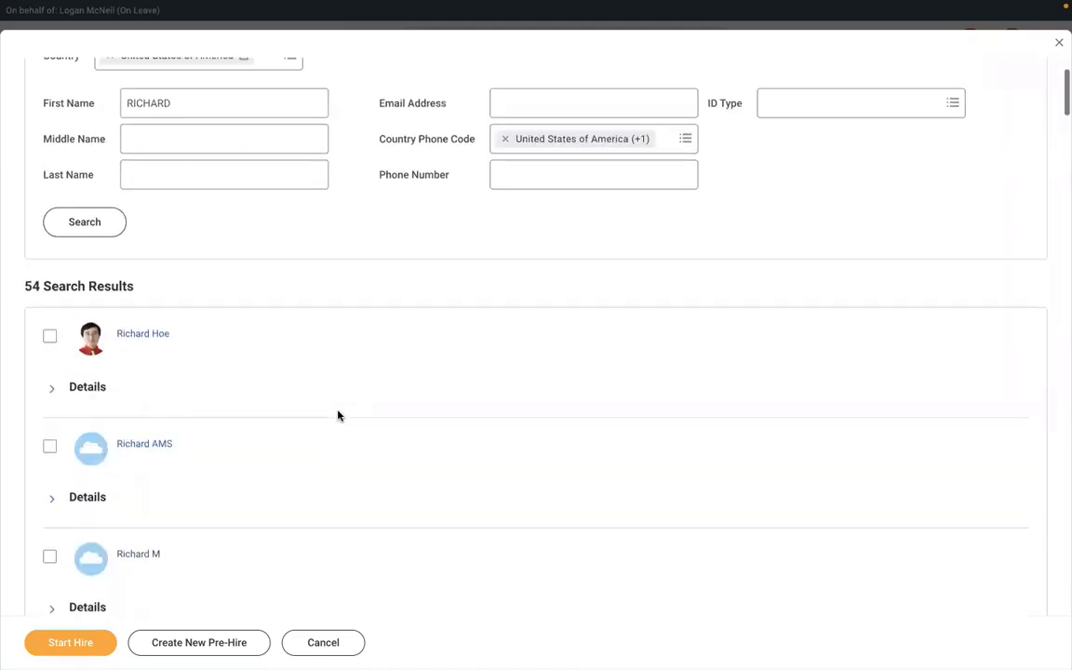
scroll(337, 415, "up", 2)
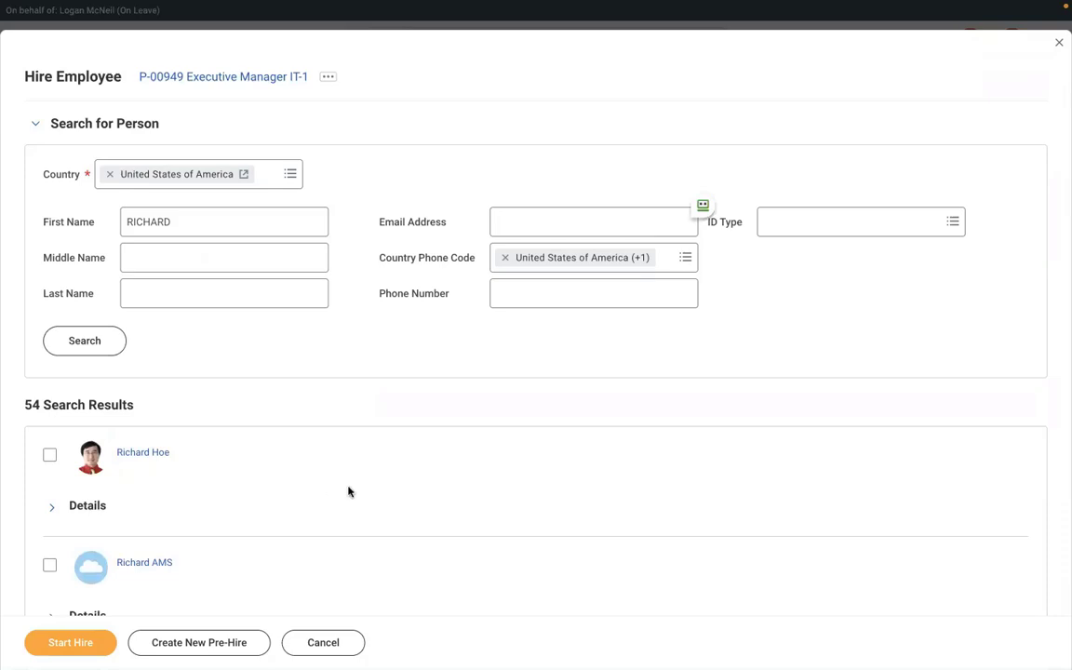
key("ctrl+f")
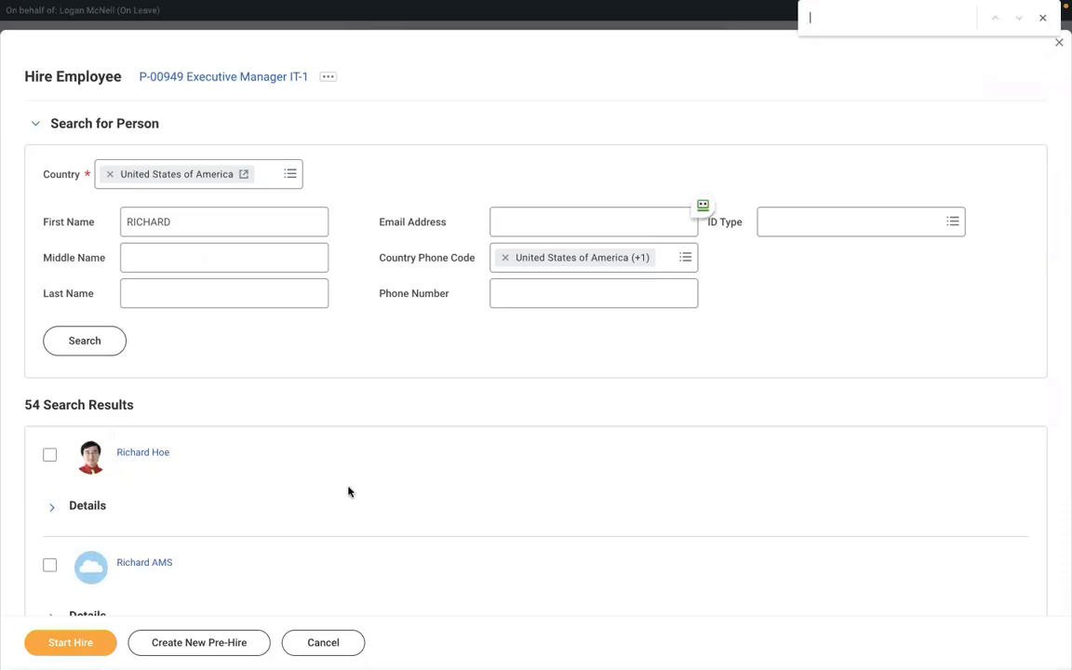
type("RICHARD")
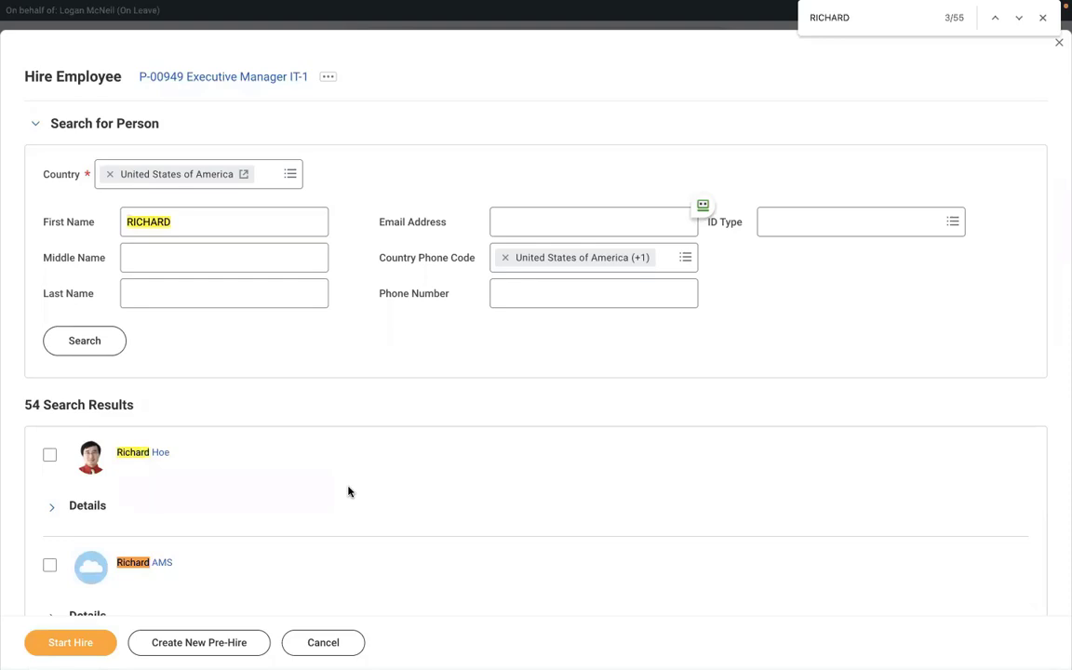
type(" K")
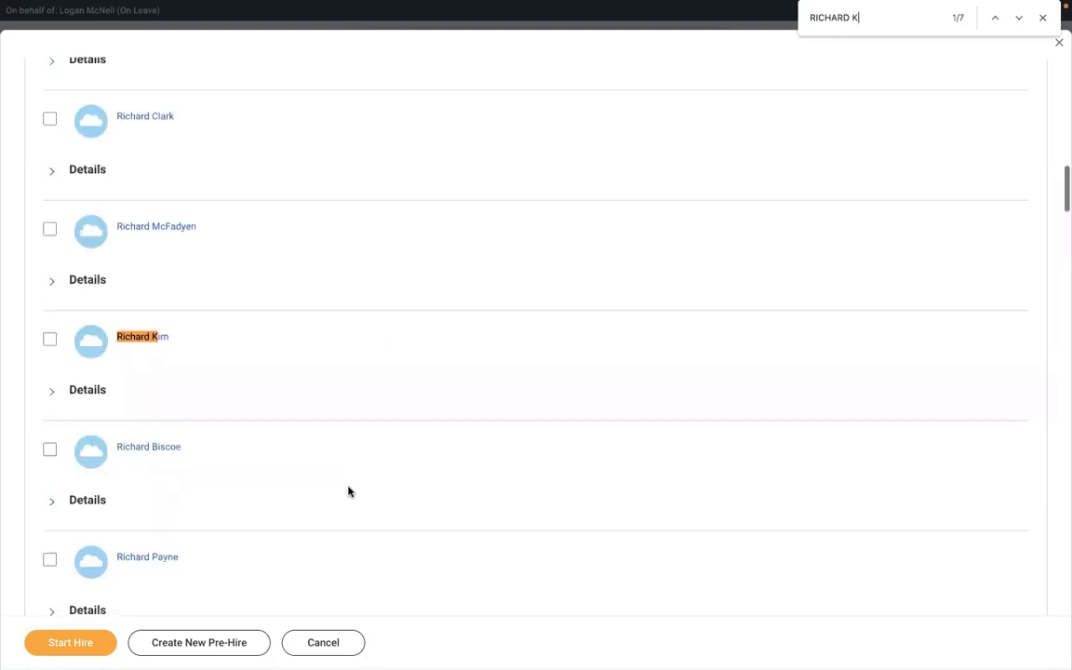
left_click(1018, 19)
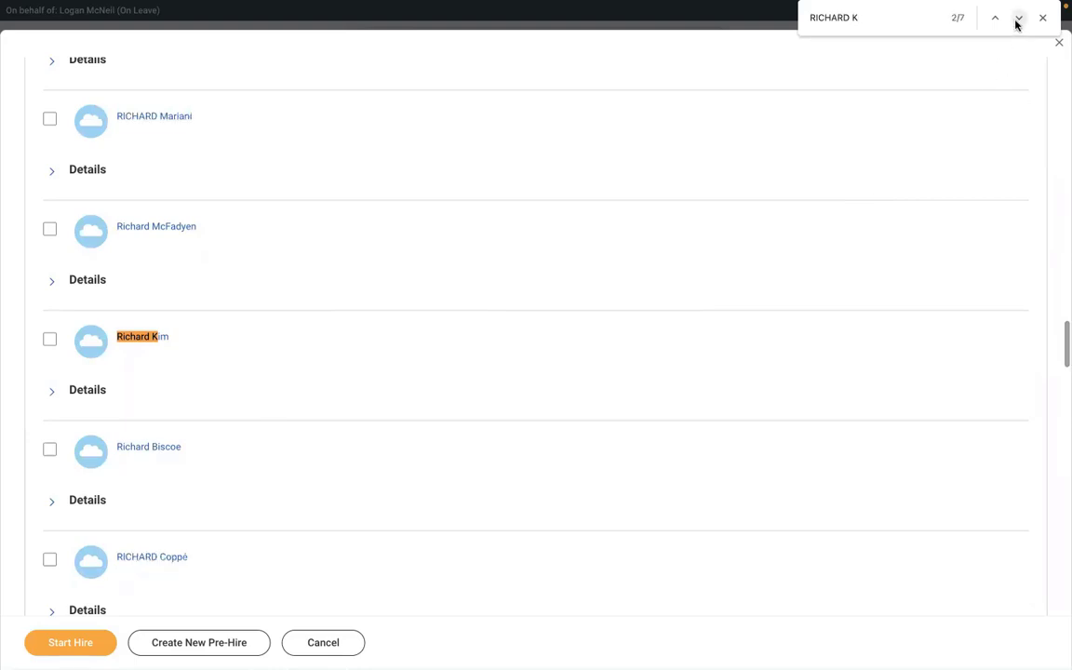
left_click(1017, 18)
left_click(1018, 18)
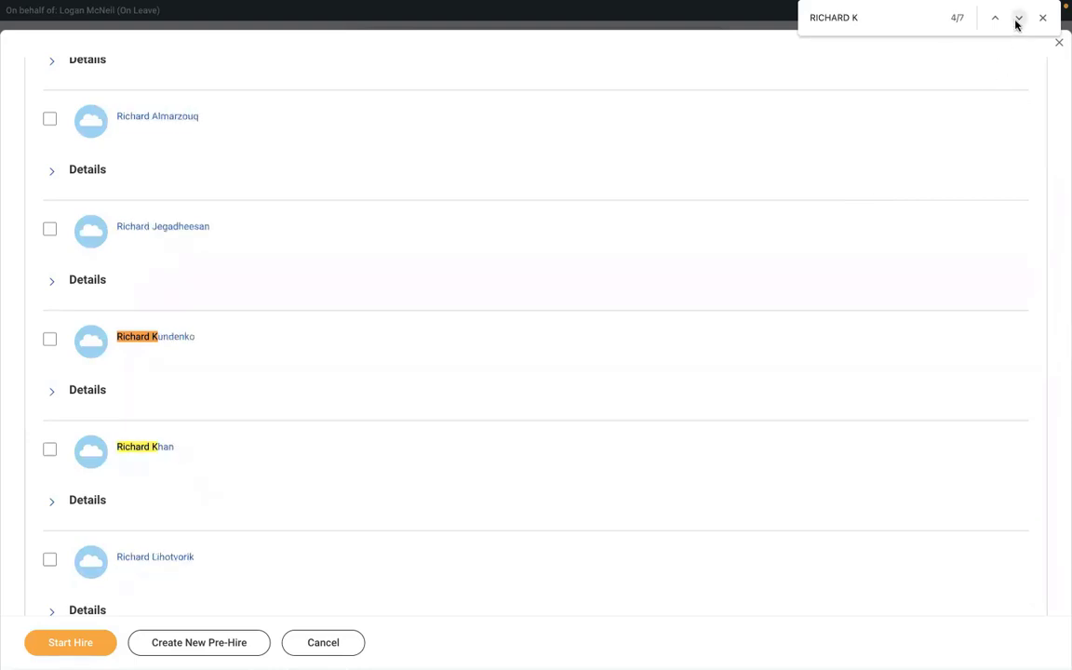
left_click(1017, 20)
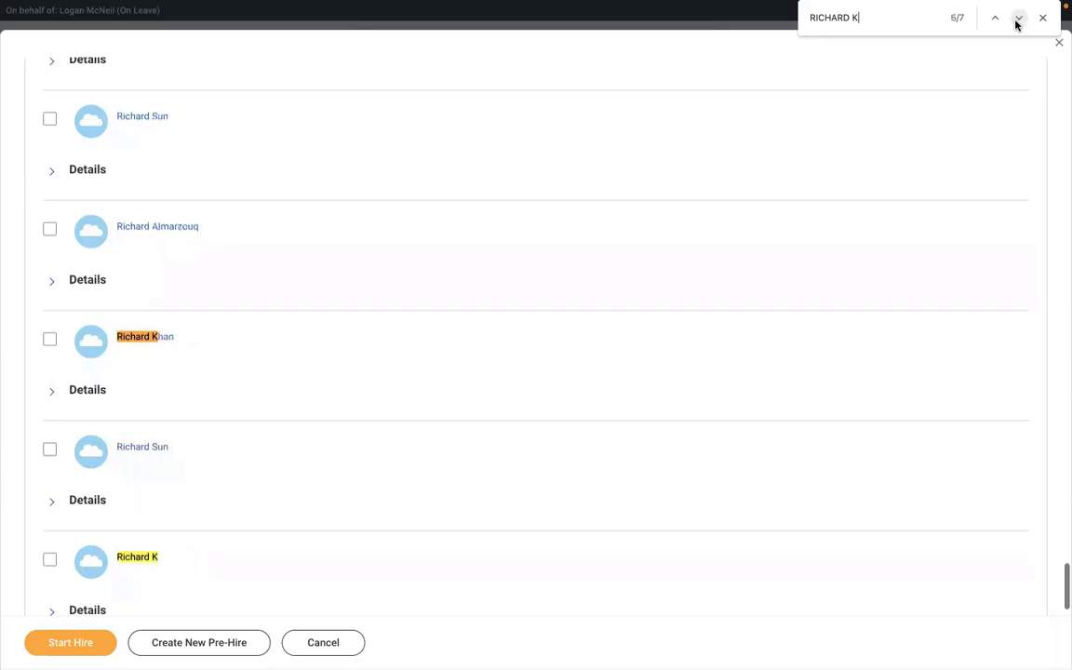
left_click(50, 560)
left_click(53, 646)
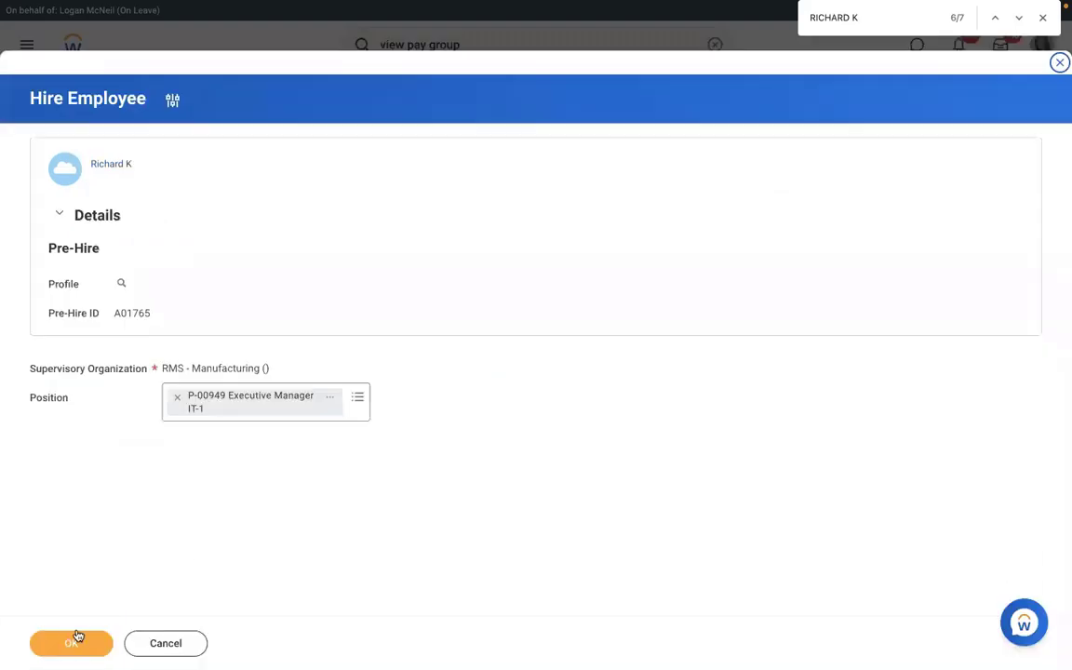
Confirm the pre-hire and position, pick hire date January 3, 2022, and submit.
left_click(75, 642)
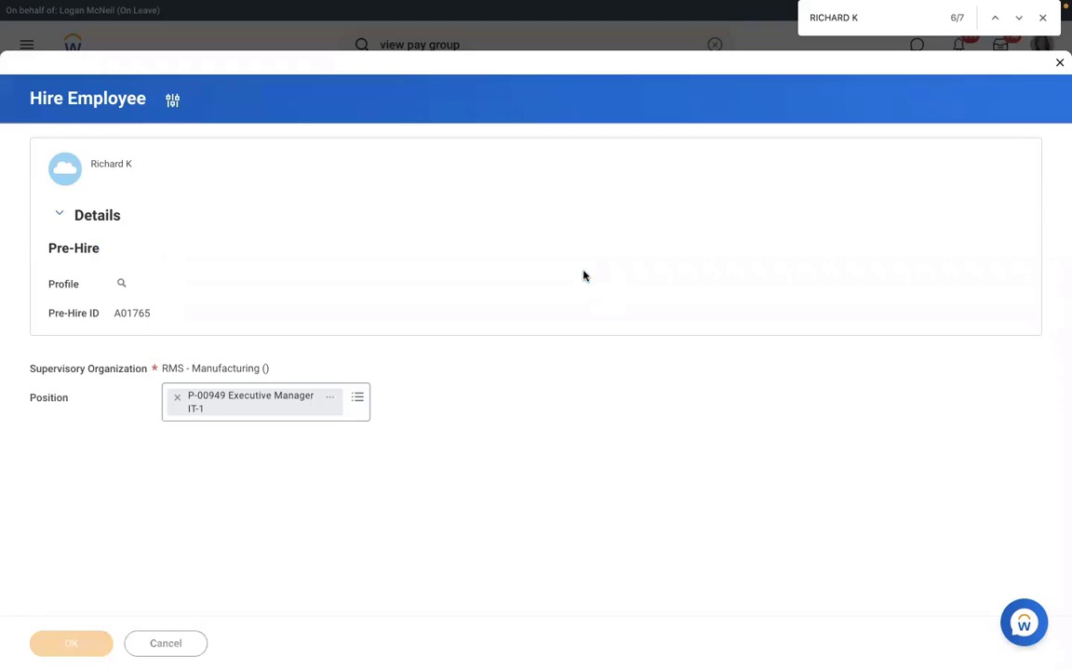
left_click(172, 153)
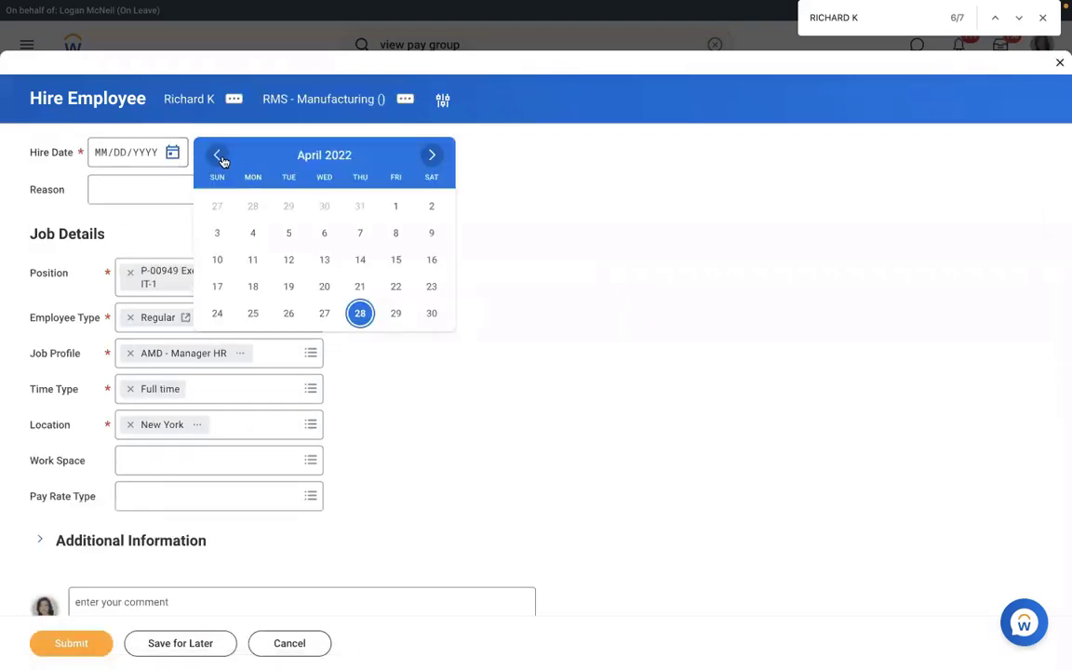
left_click(220, 157)
left_click(219, 156)
left_click(220, 156)
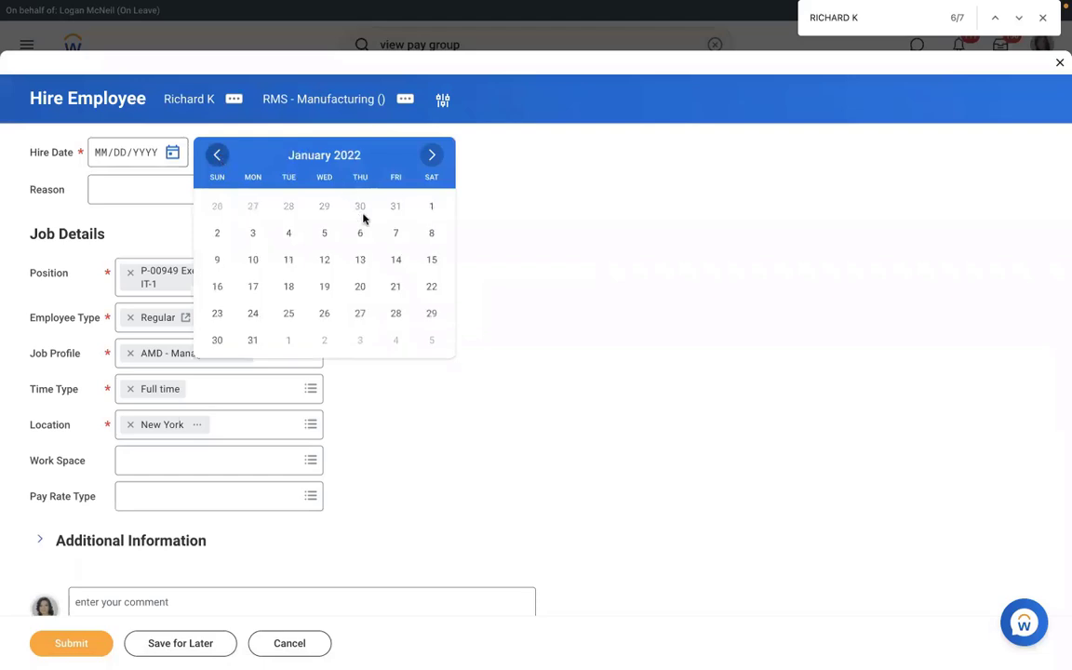
left_click(252, 234)
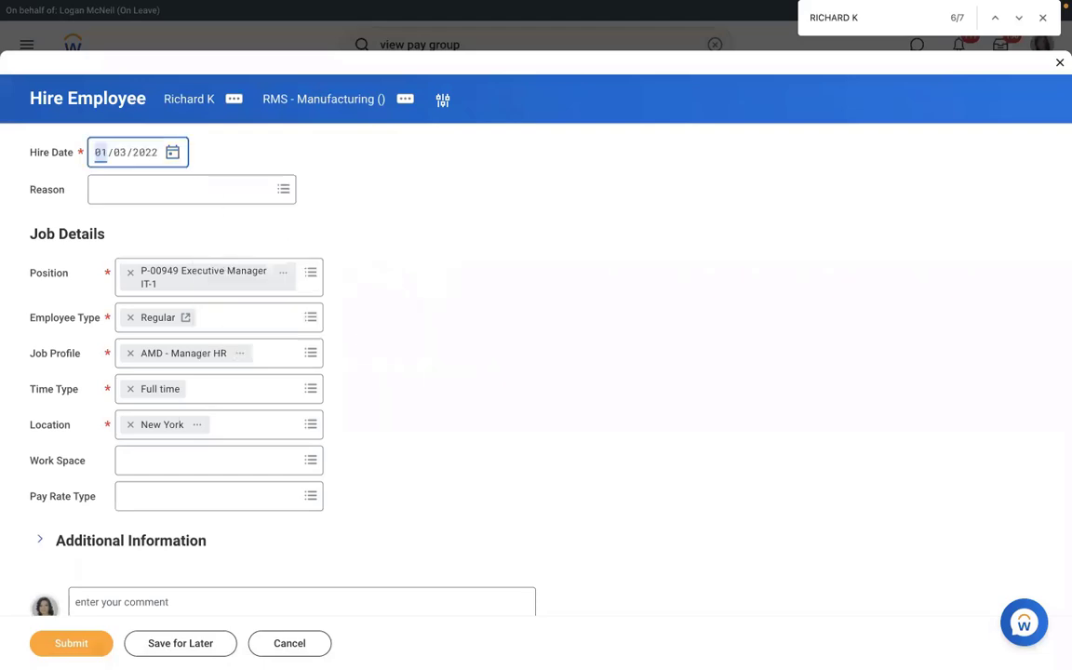
left_click(93, 642)
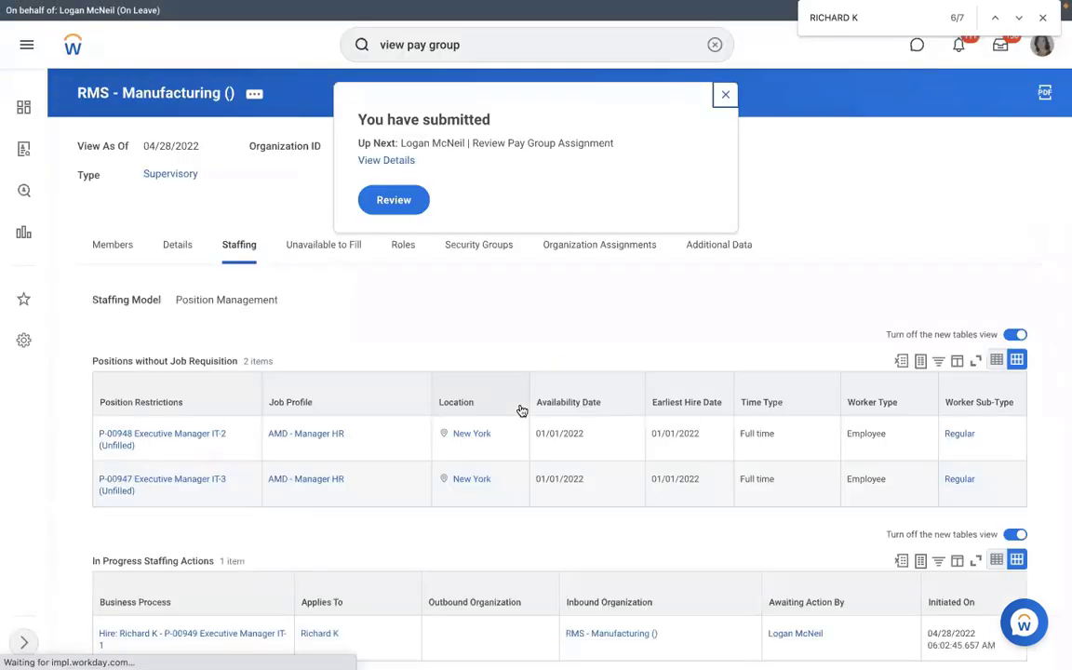
Review the new hire's pay group step and approve it, keeping RMS - Monthly PYG.
left_click(395, 201)
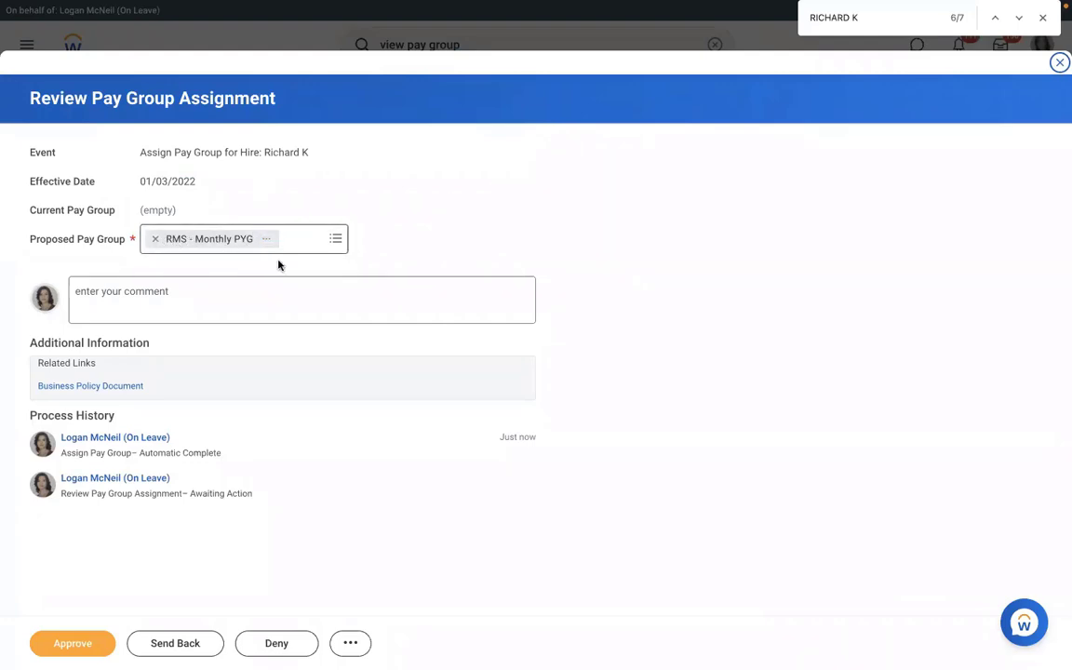
left_click(332, 241)
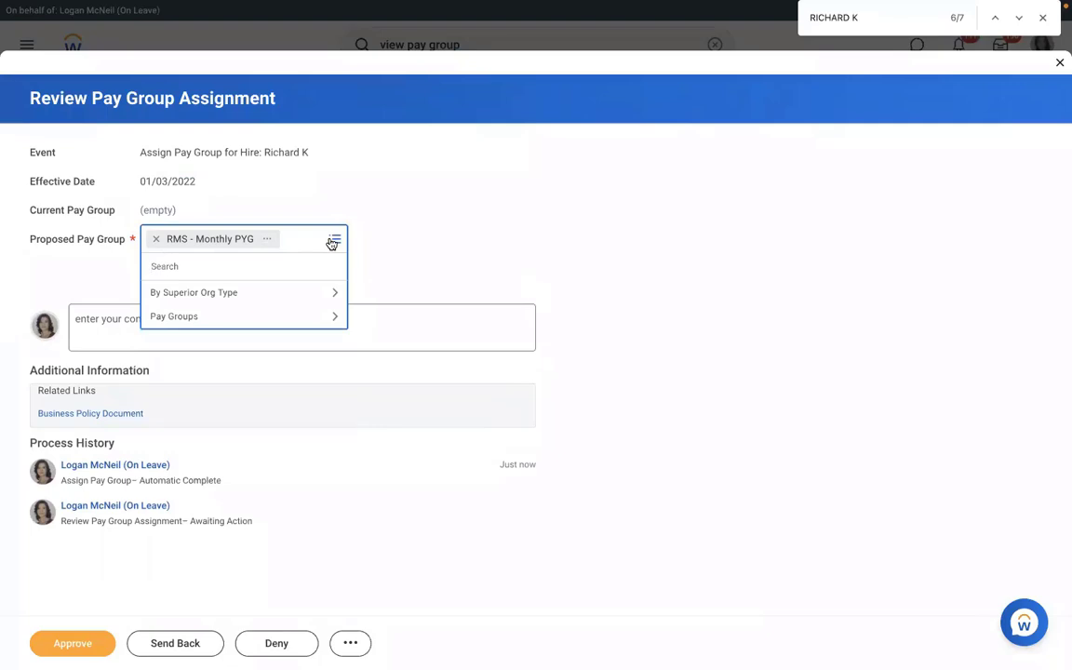
left_click(423, 220)
left_click(64, 650)
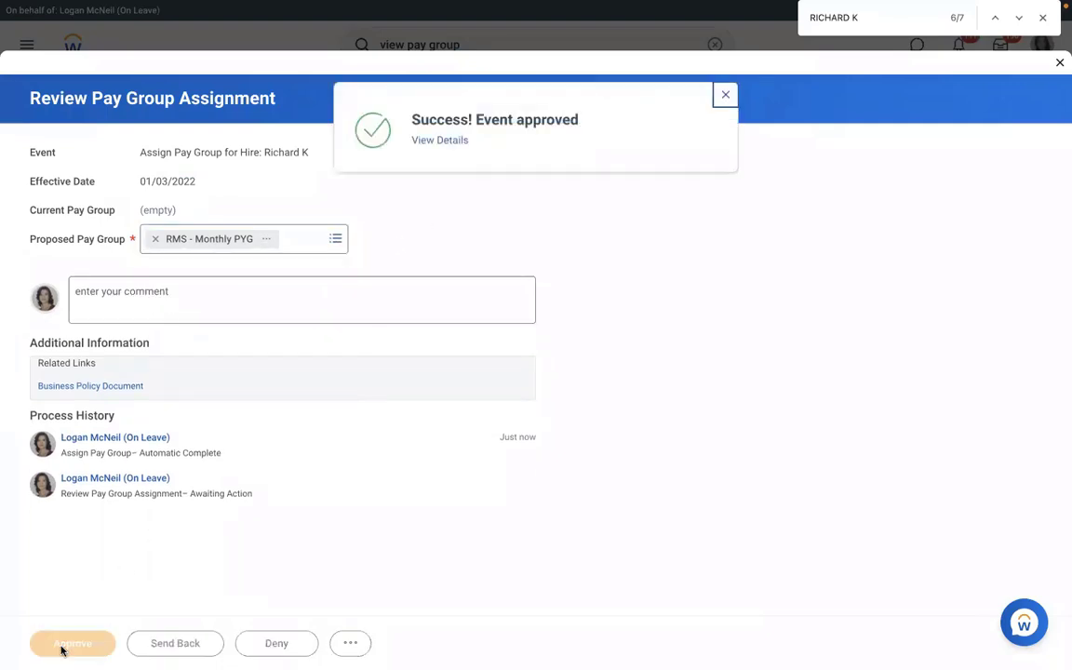
Check the approved event's Details and Process, then list the RMS - Monthly PYG members.
left_click(423, 141)
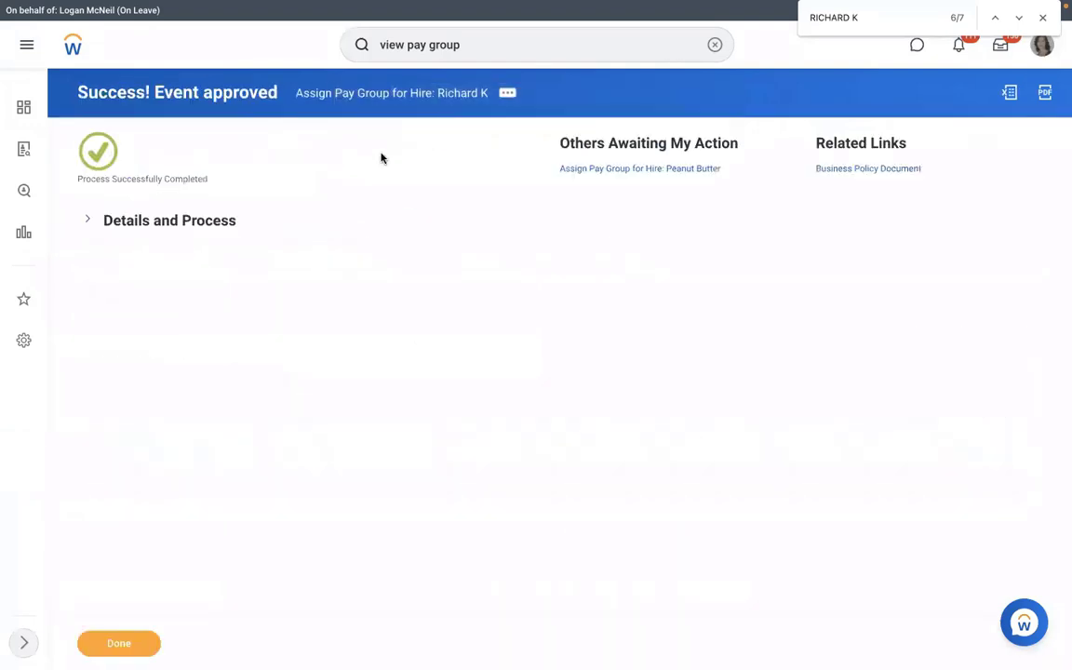
left_click(168, 224)
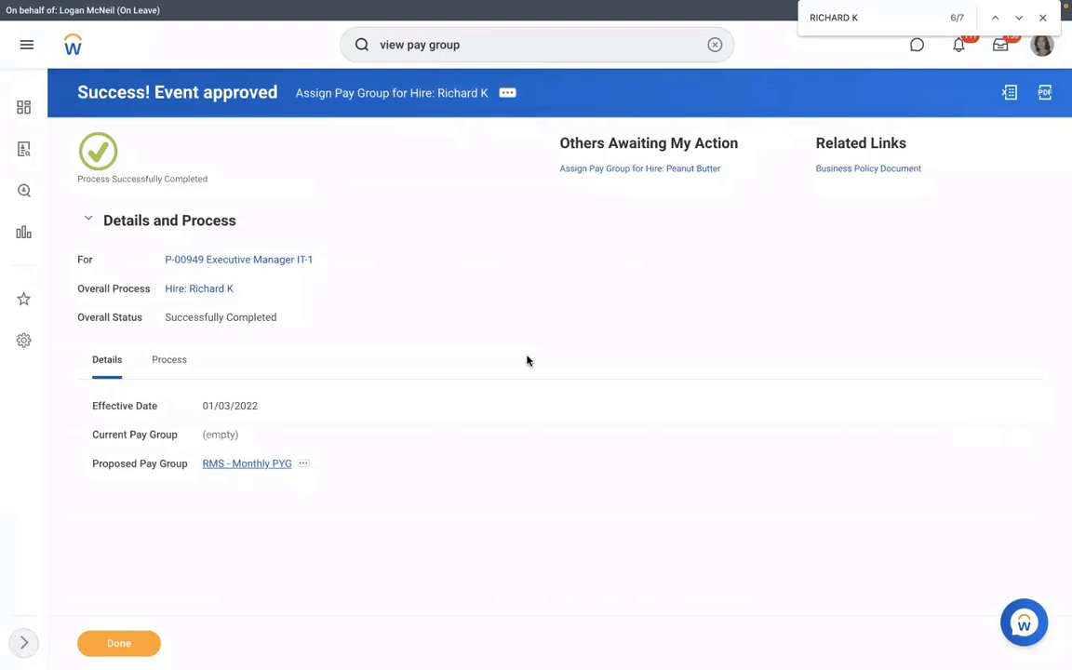
left_click(247, 463)
left_click(249, 236)
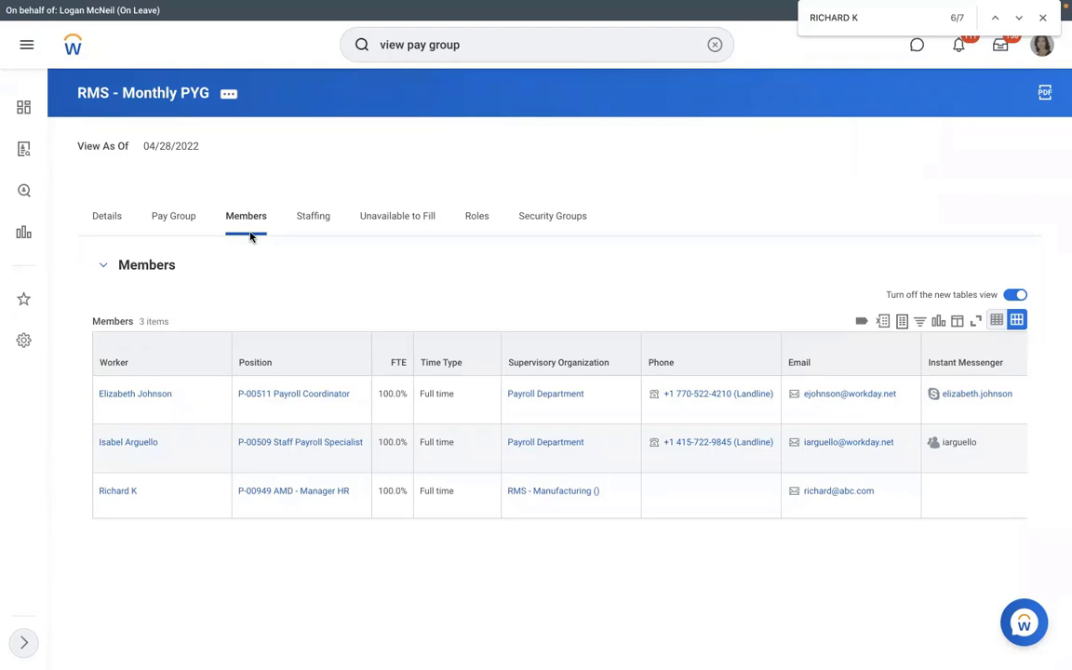
From the pay group's assignment rules, open the RMS - PYG Automatic Assignment rule.
left_click(184, 214)
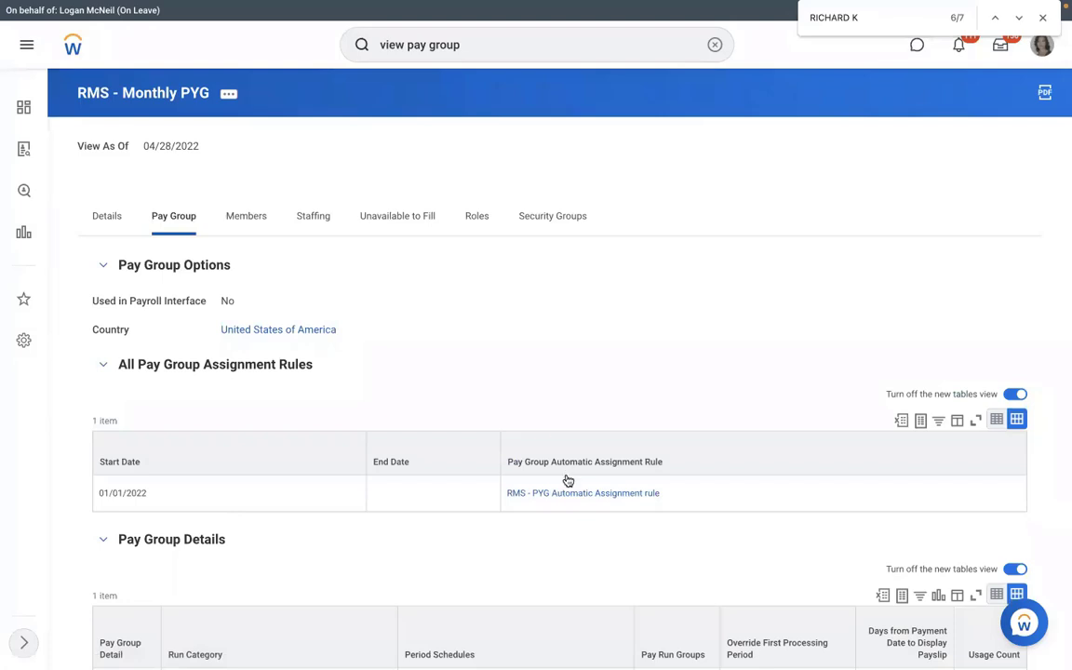
left_click(532, 492)
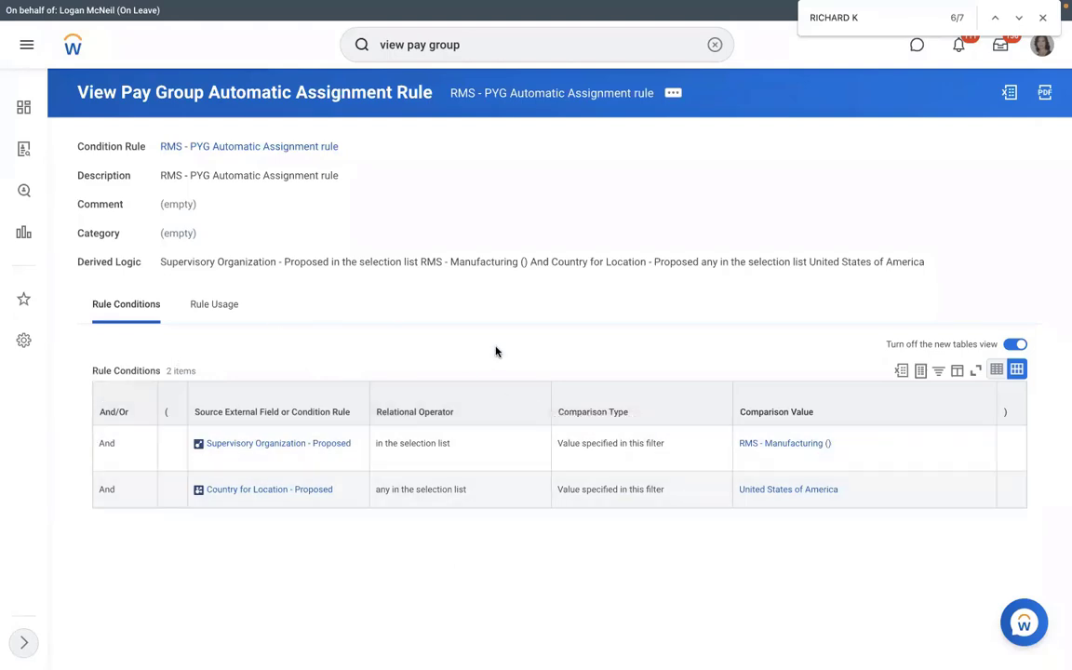
Test the rule against the new hire's Assign Pay Group for Hire event, searched by name.
left_click(673, 94)
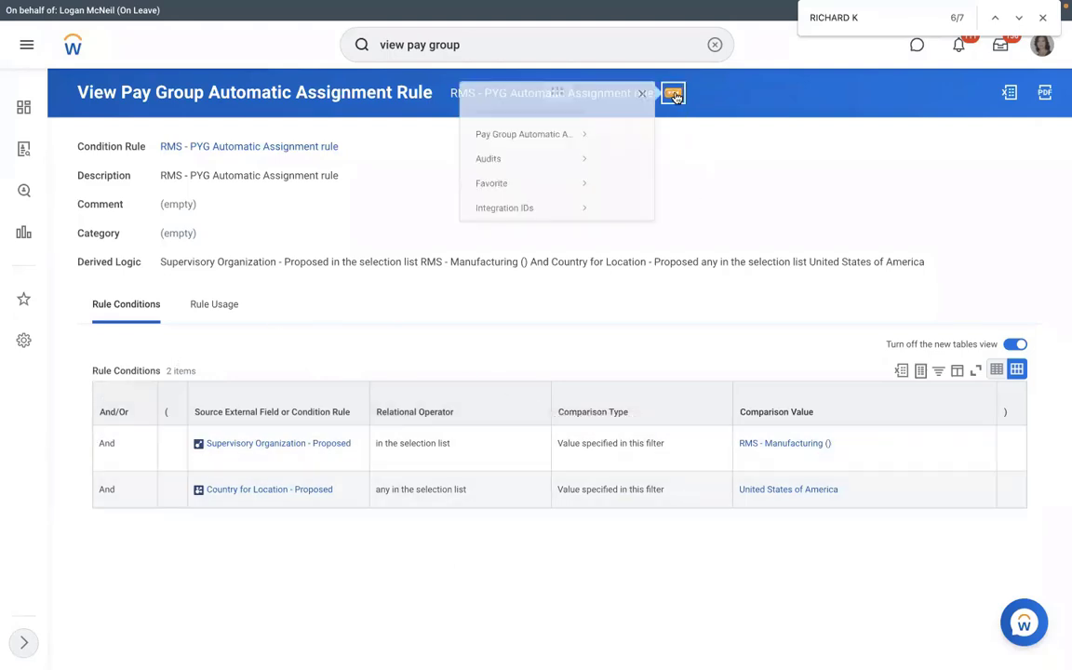
mouse_move(90, 155)
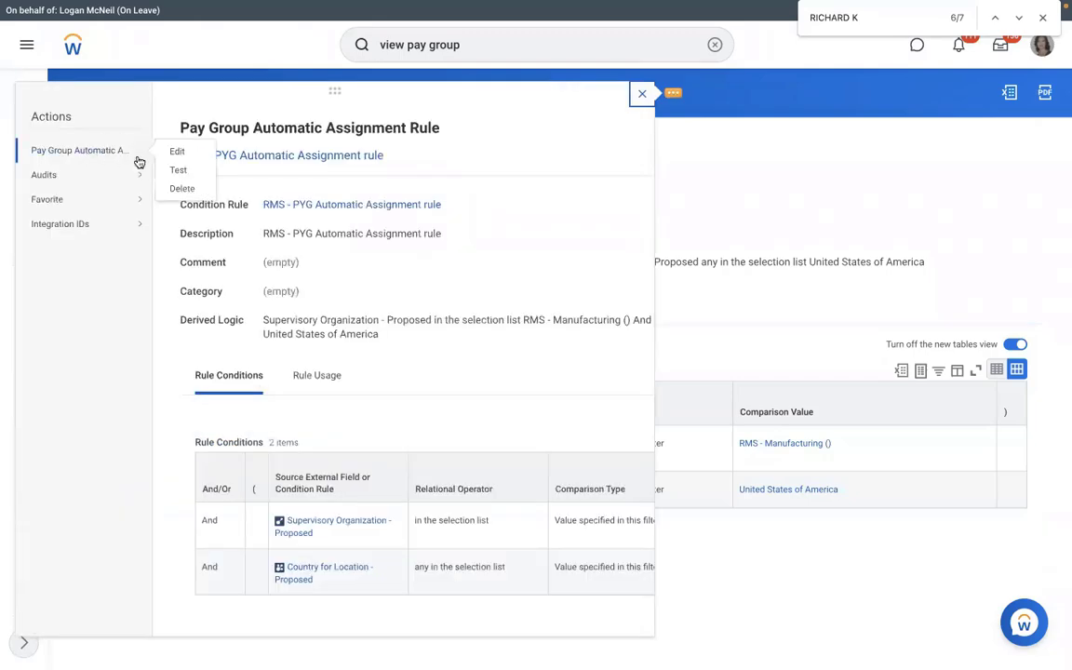
left_click(175, 172)
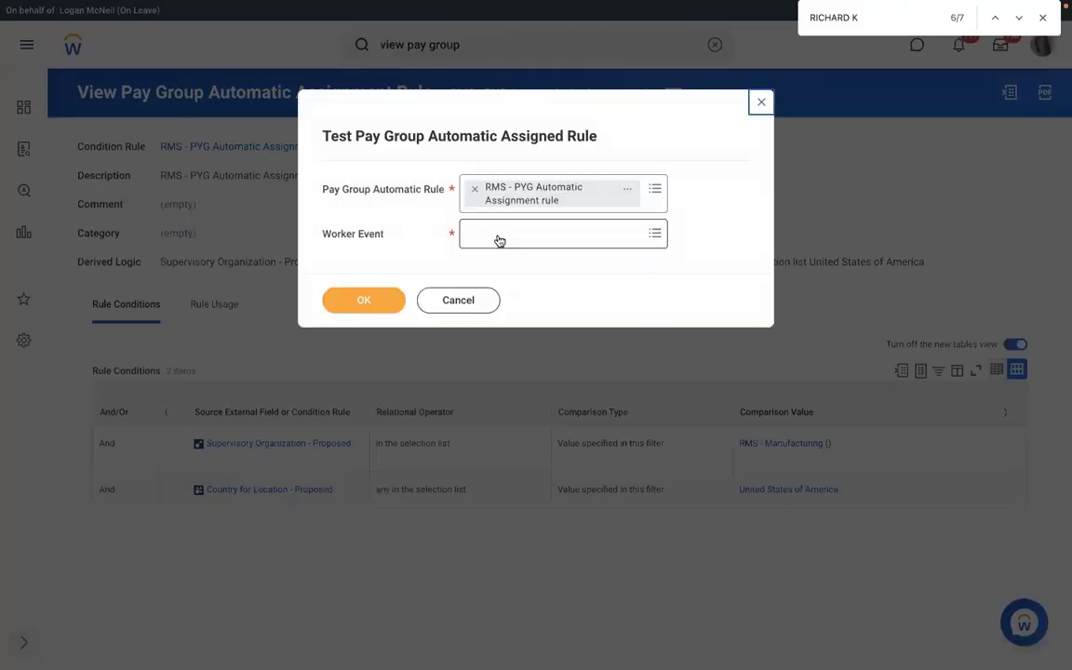
left_click(497, 235)
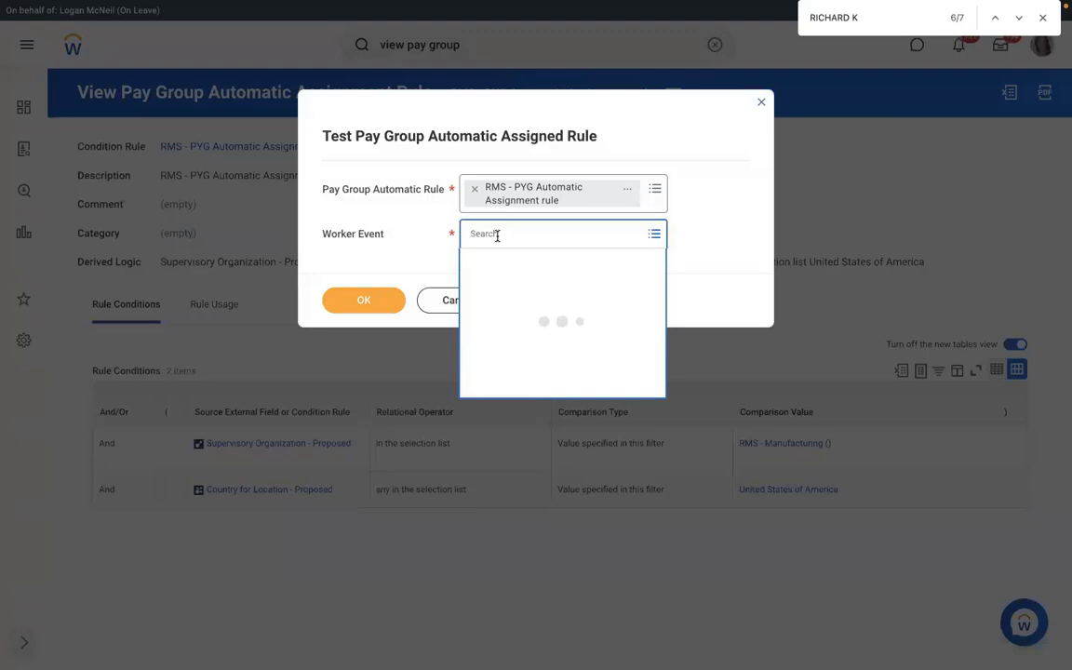
type("RICHA")
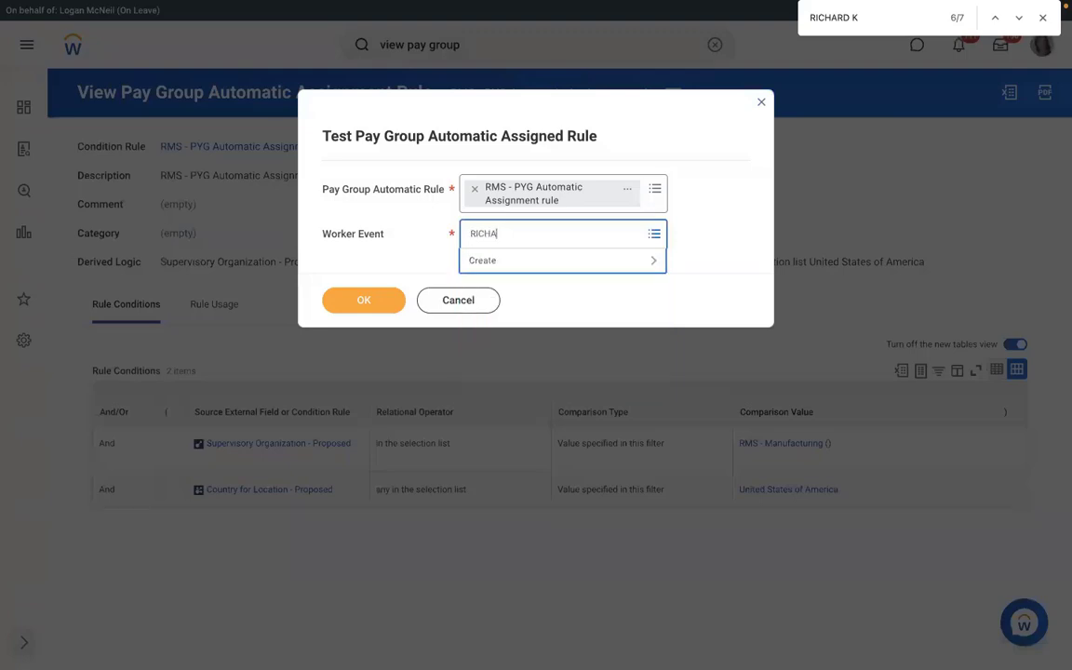
type("RD")
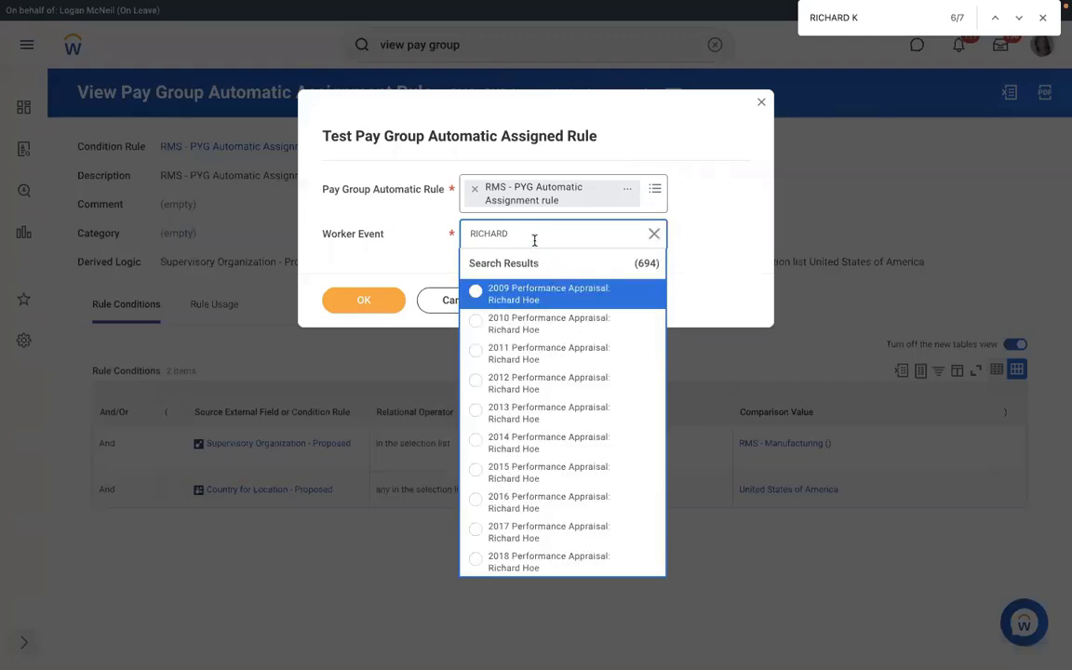
type(" K")
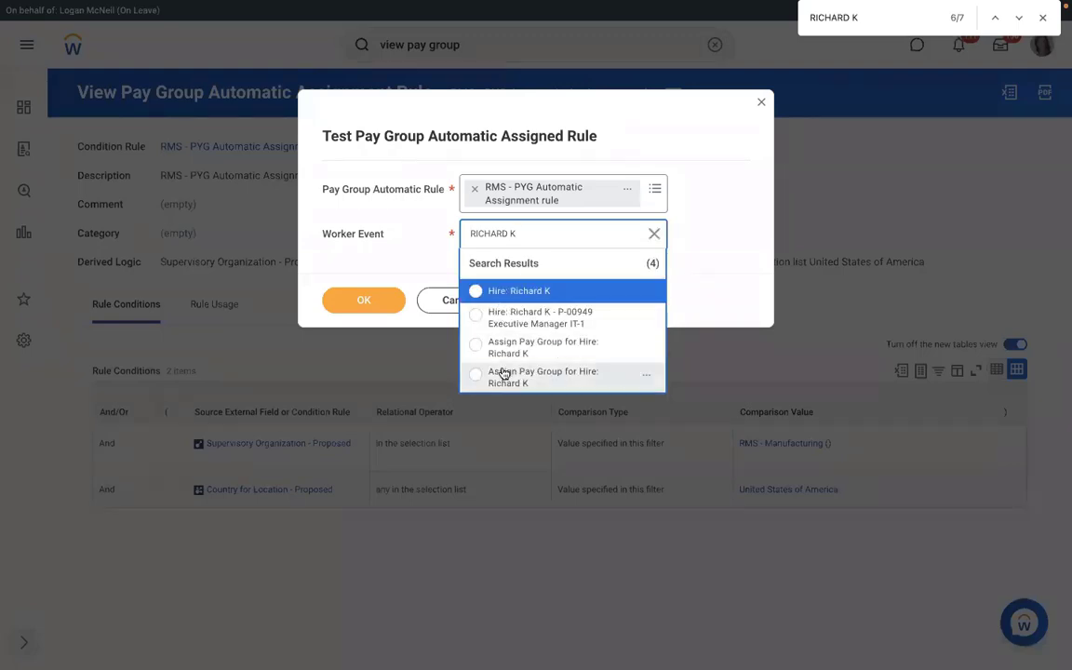
left_click(507, 347)
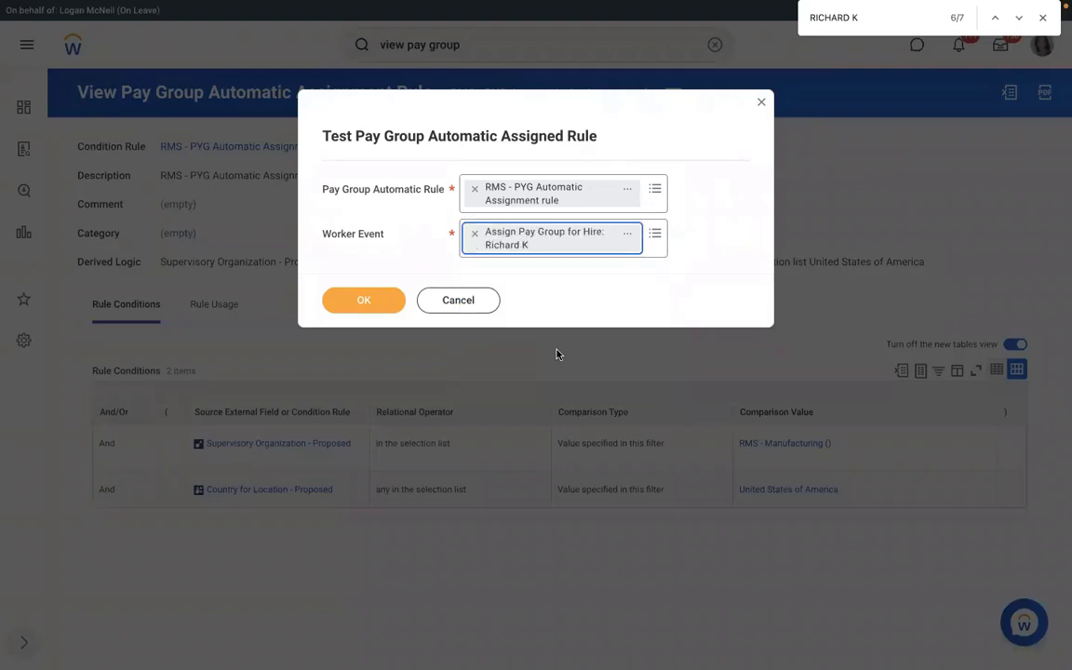
left_click(371, 301)
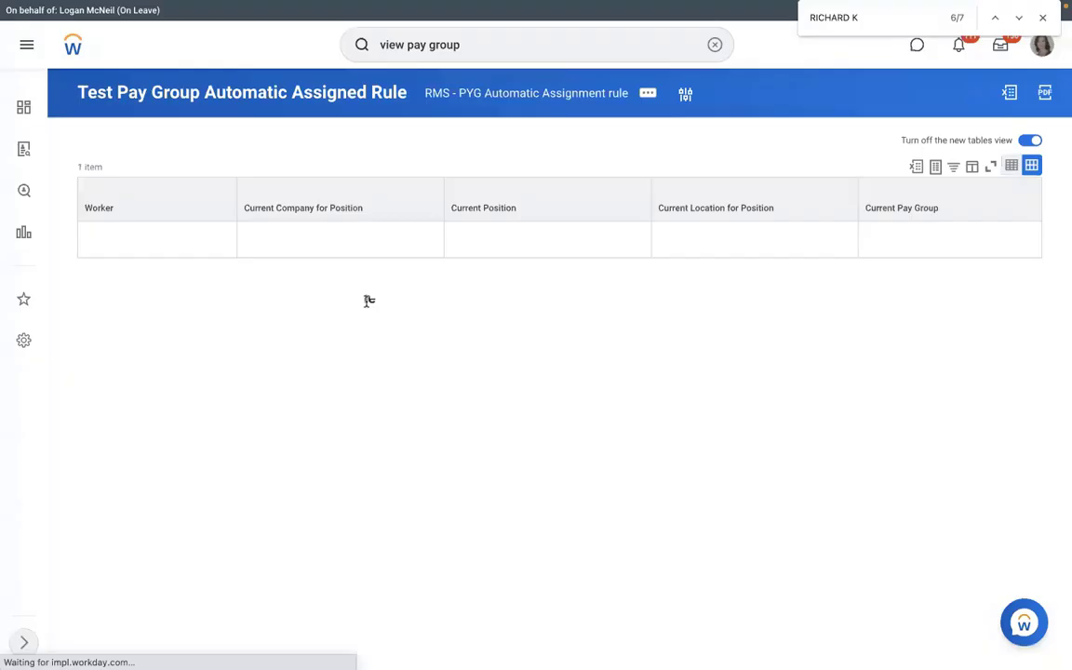
Confirm the Rule Result reads Yes and open the RMS - PYG Automatic Assignment condition rule.
left_click_drag(481, 528, 432, 526)
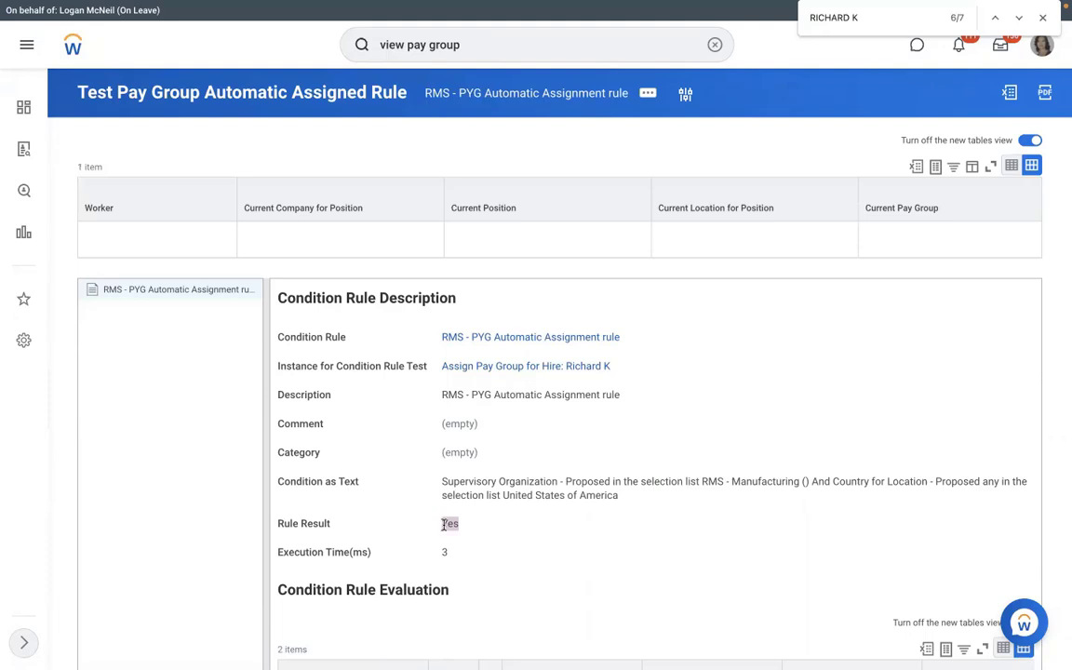
left_click(493, 337)
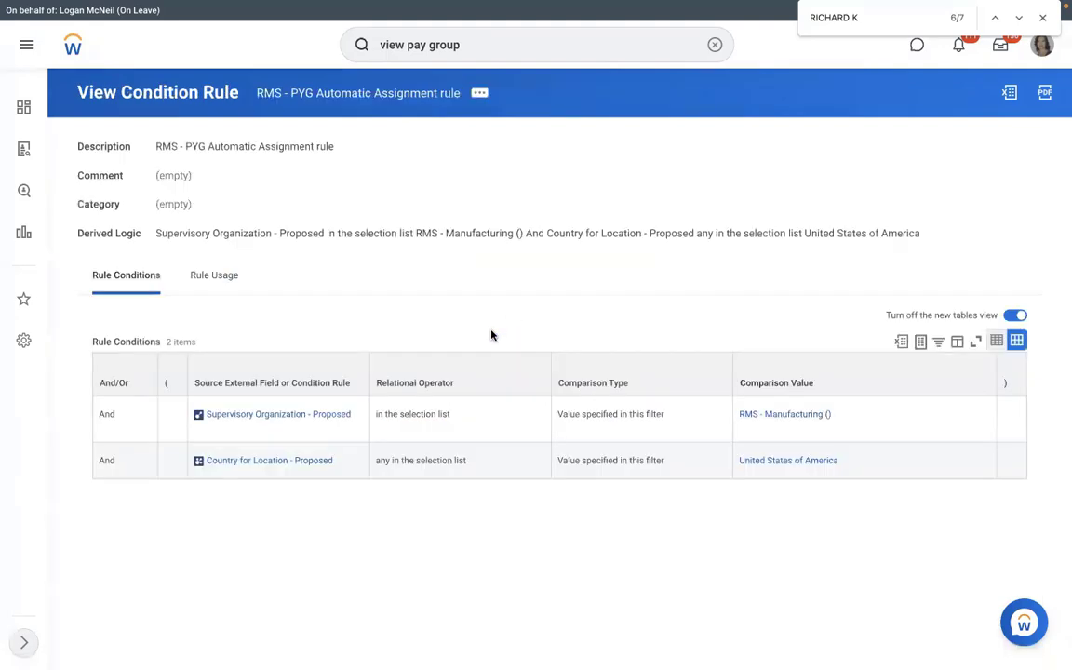